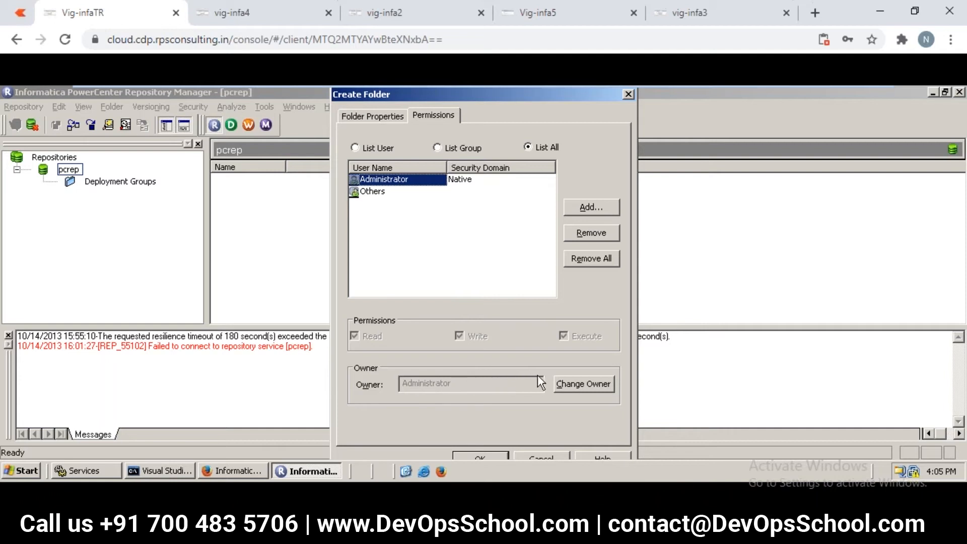
Look at the owner selection for the new folder, keep Administrator as owner, and create the folder in the pcrep repository
left_click(563, 386)
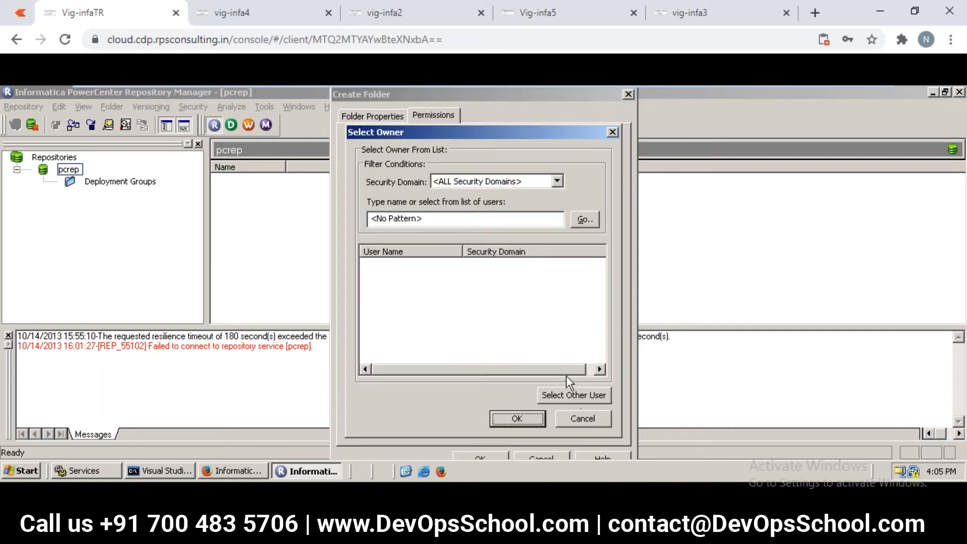
left_click(584, 419)
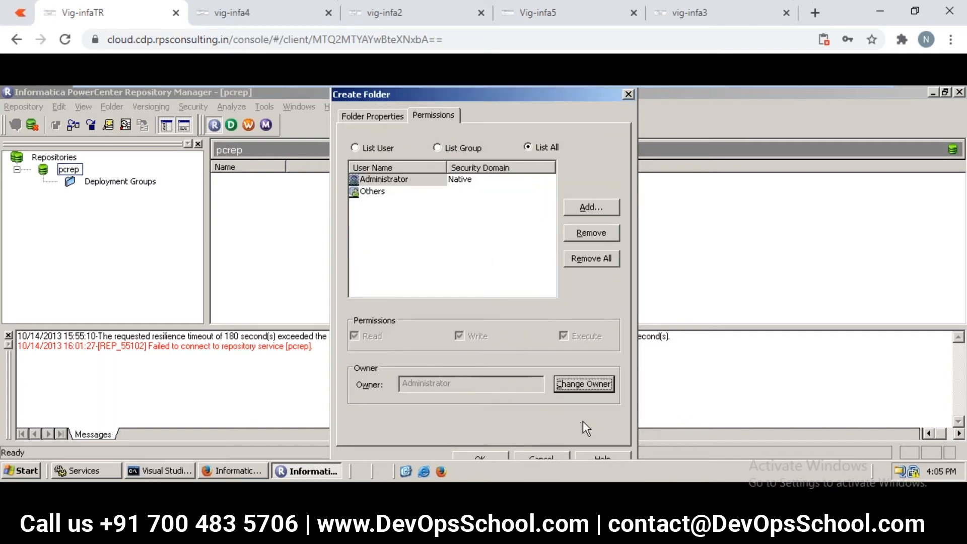
left_click(494, 452)
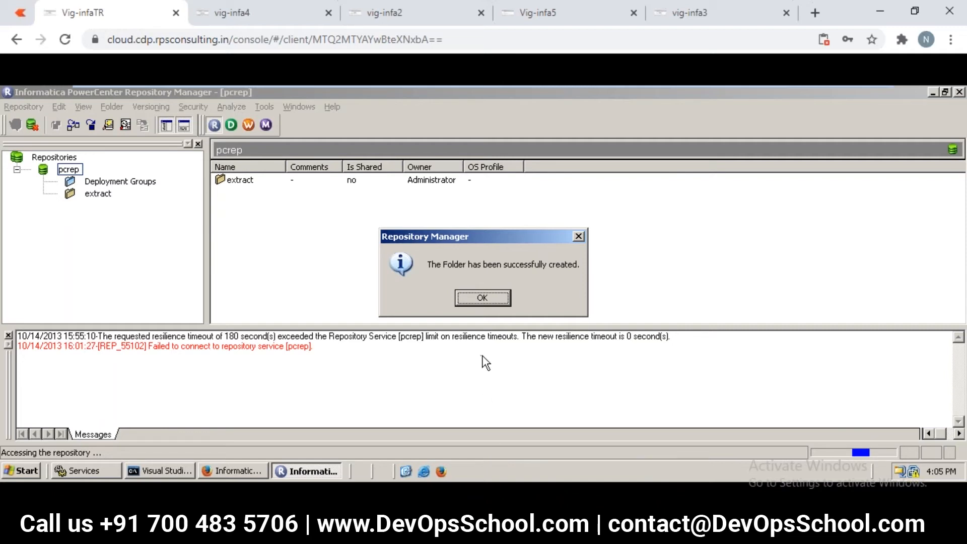
Switch to the untitled Notepad notes and review the power center repository manager flow, highlighting its folder, repository service and metadata store parts
mouse_move(540, 532)
left_click(615, 479)
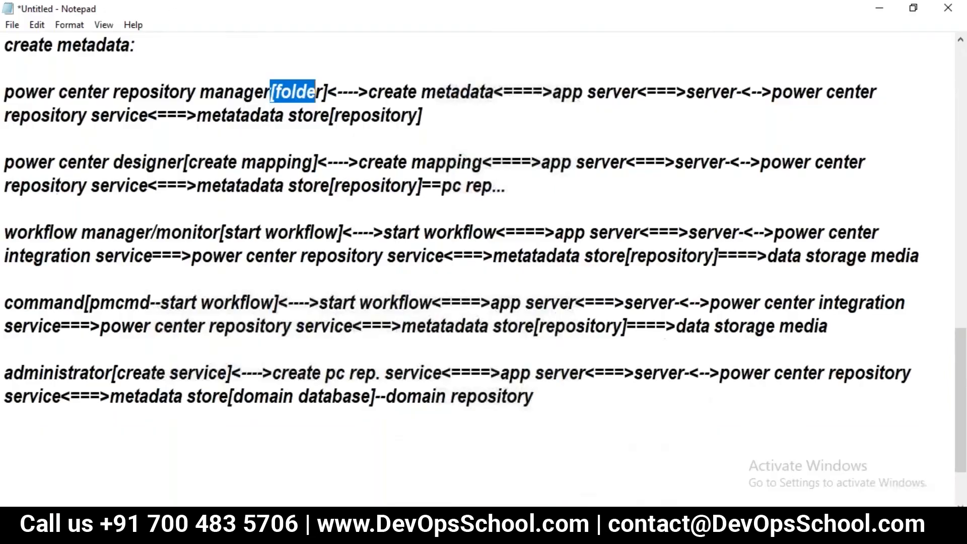
left_click(307, 204)
left_click_drag(235, 92, 422, 116)
left_click(201, 117)
double_click(220, 115)
left_click_drag(321, 116, 450, 115)
left_click_drag(323, 93, 5, 93)
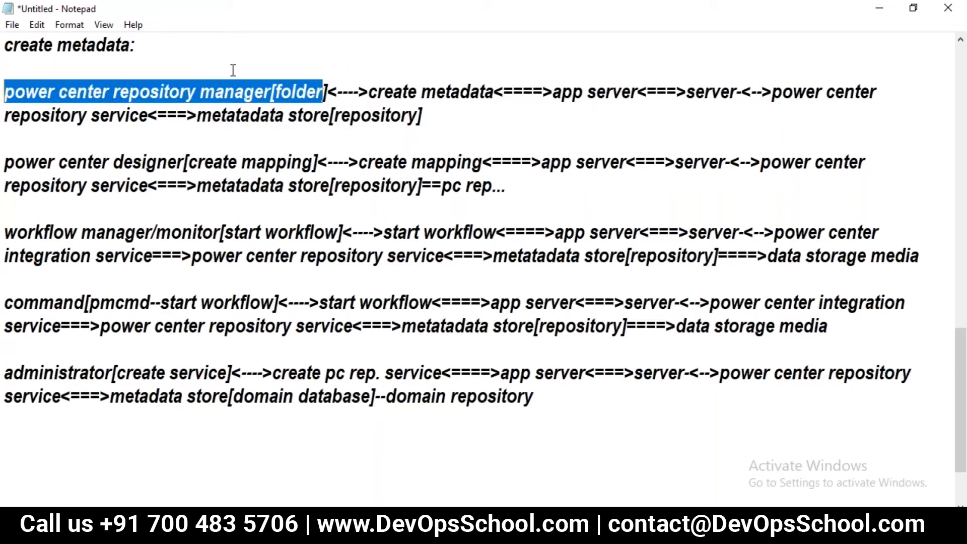
Switch back to Repository Manager in the browser and dismiss the folder creation message
left_click(558, 524)
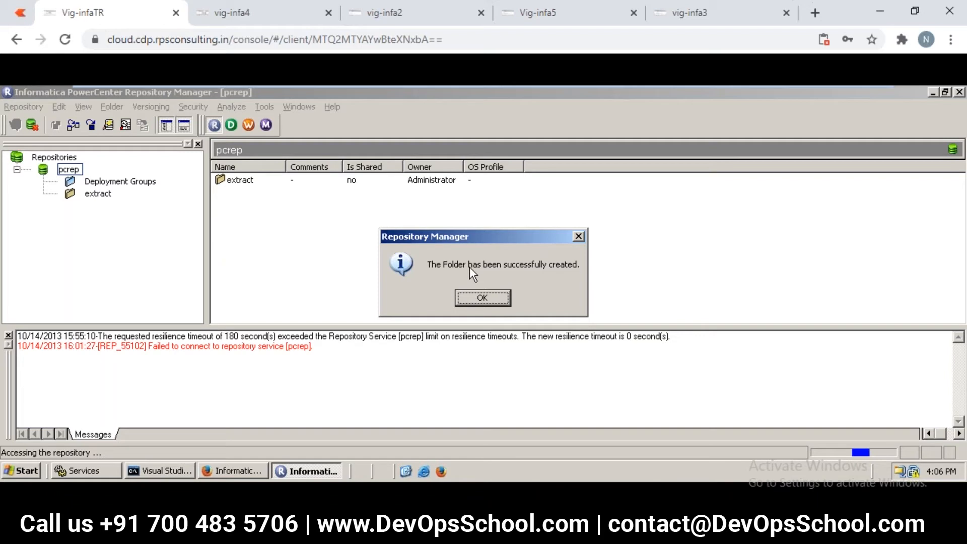
left_click(476, 292)
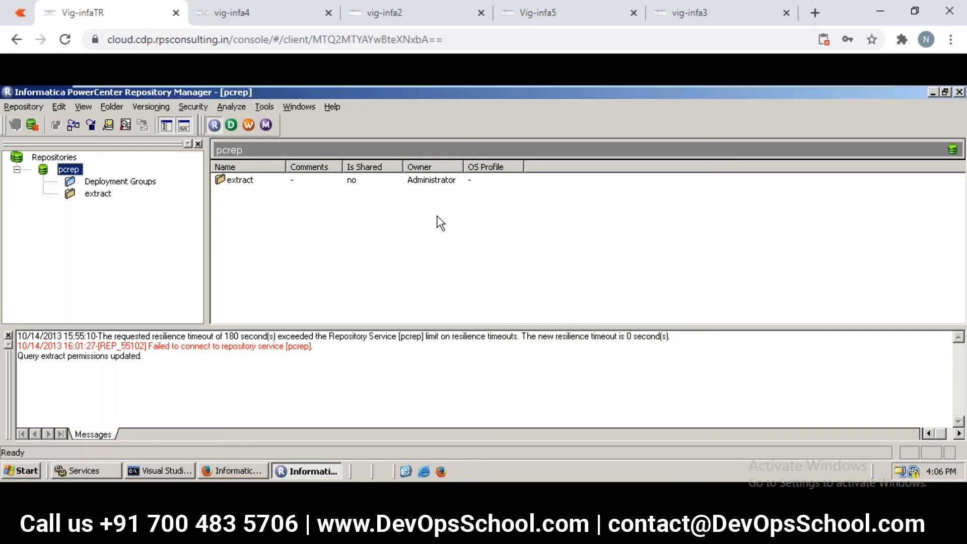
Check the folder creation progress in the vig-infa4, vig-infa2, Vig-infa5 and vig-infa3 sessions, and return to Vig-infaTR
left_click(292, 20)
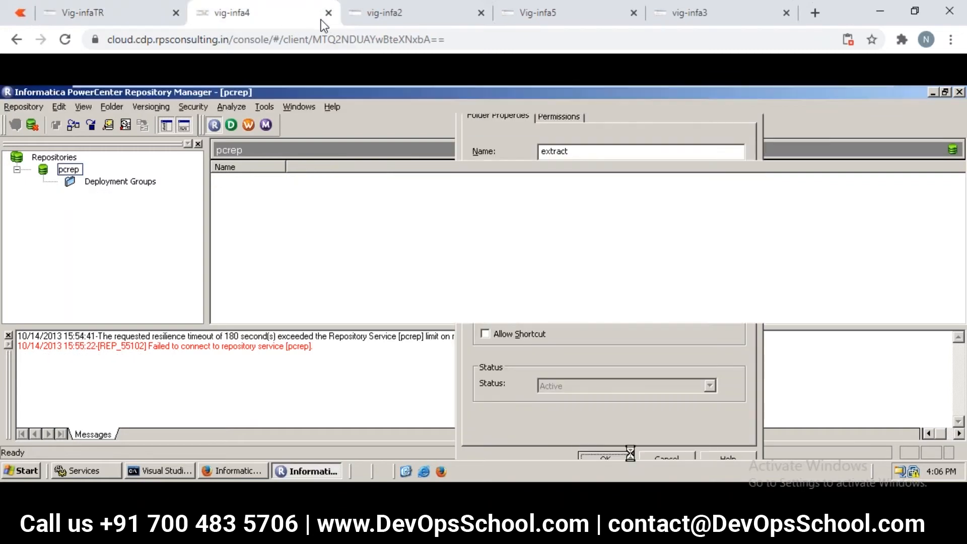
left_click(426, 22)
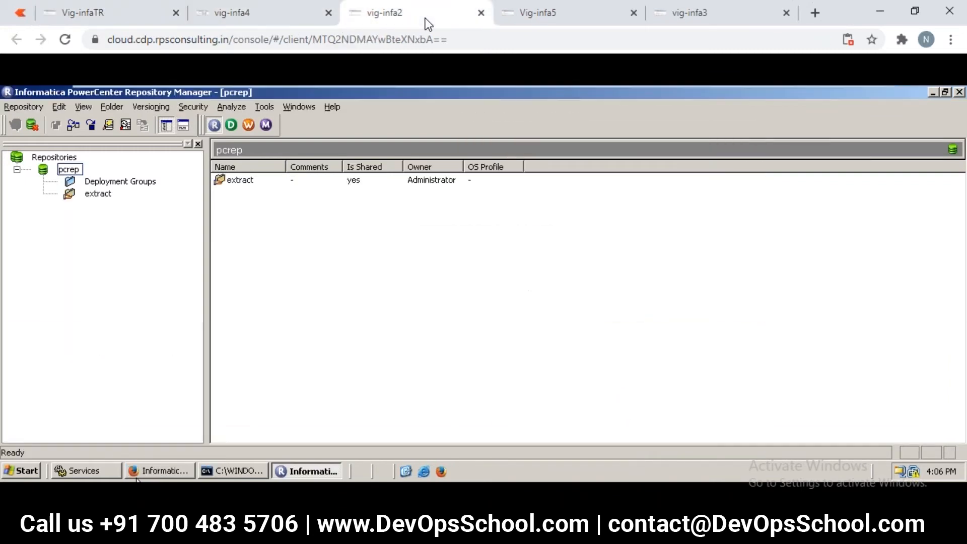
left_click(524, 16)
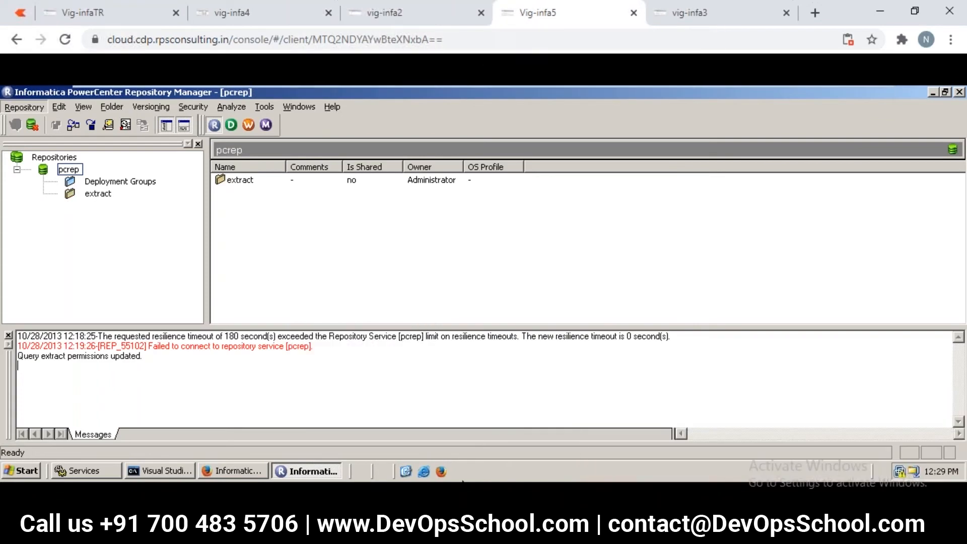
left_click(689, 25)
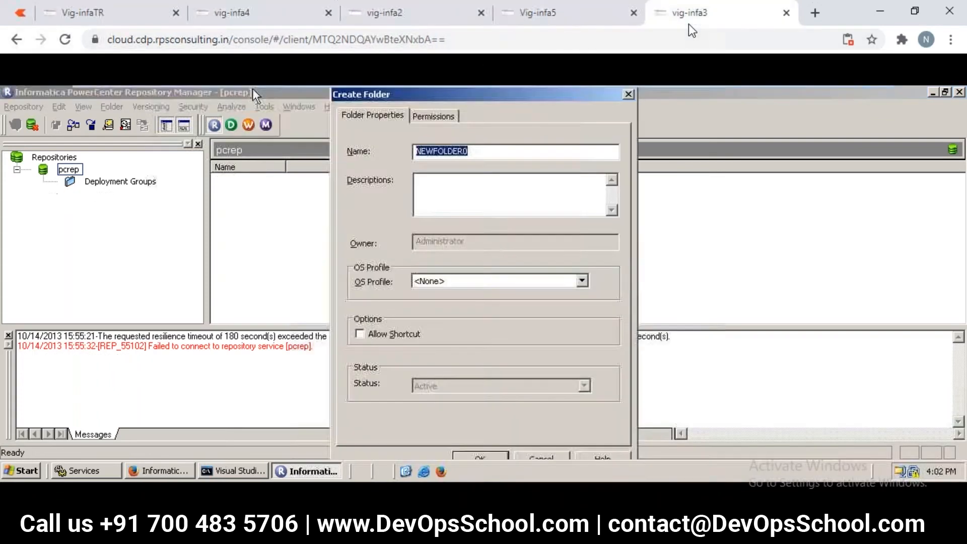
left_click(99, 17)
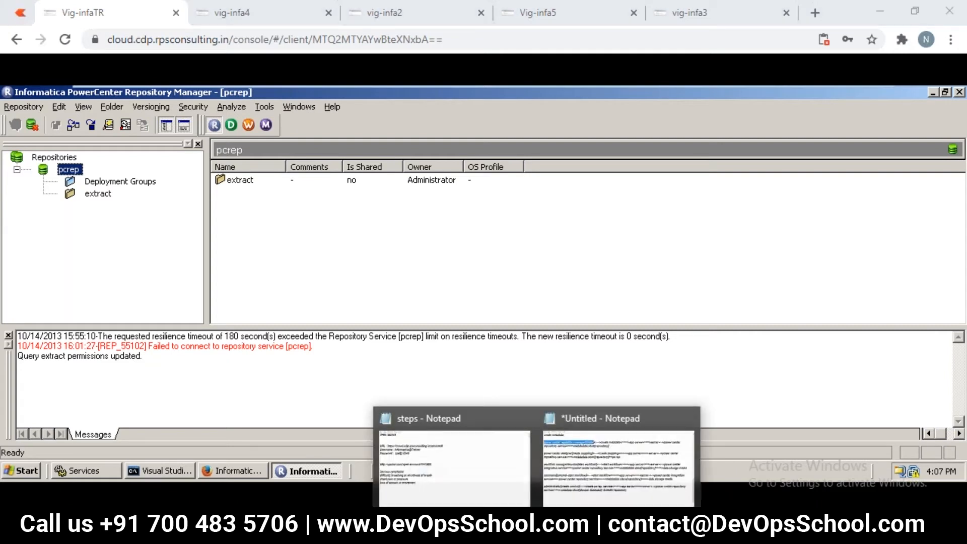
Switch to the untitled Notepad notes and review the power center designer create mapping flow, highlighting the whole paragraph
left_click(595, 464)
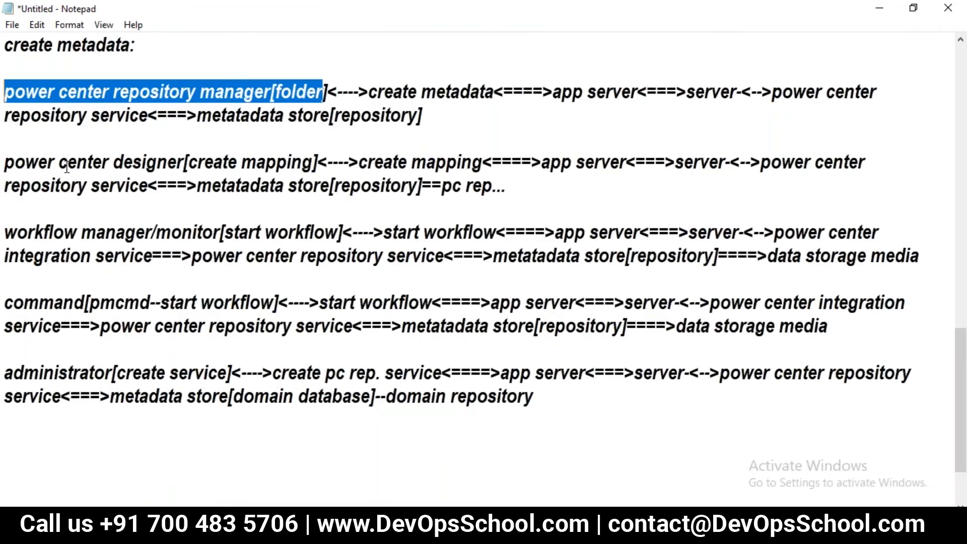
left_click_drag(4, 162, 297, 164)
double_click(294, 162)
left_click(295, 163)
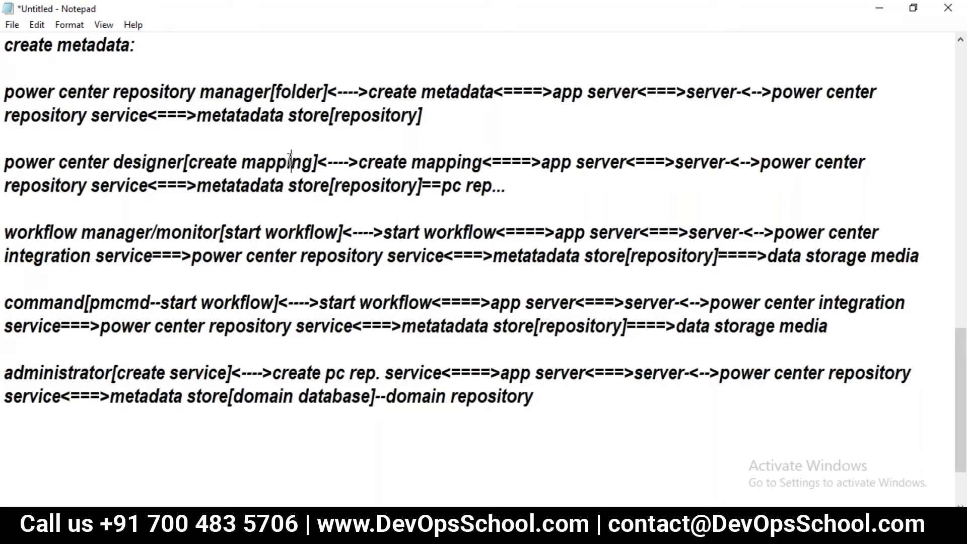
left_click_drag(4, 162, 542, 189)
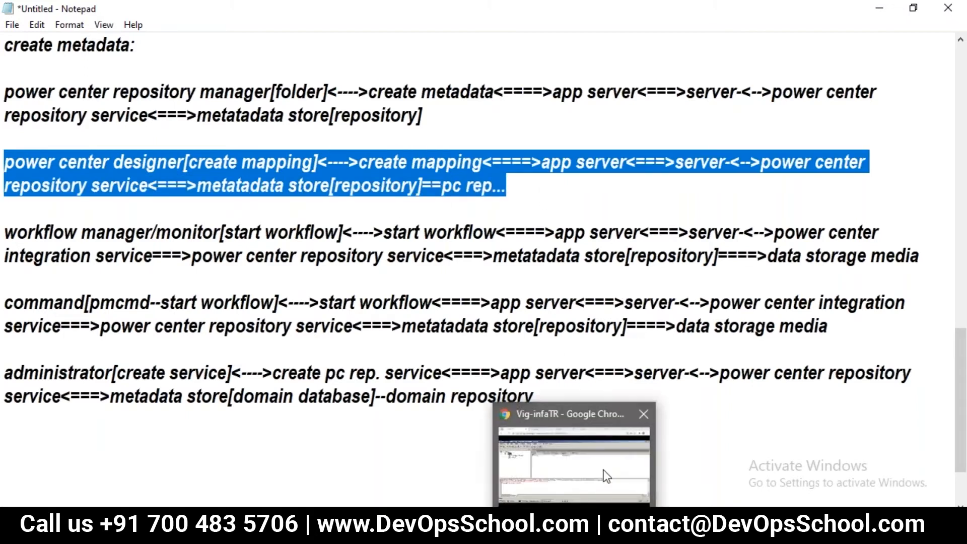
left_click(598, 476)
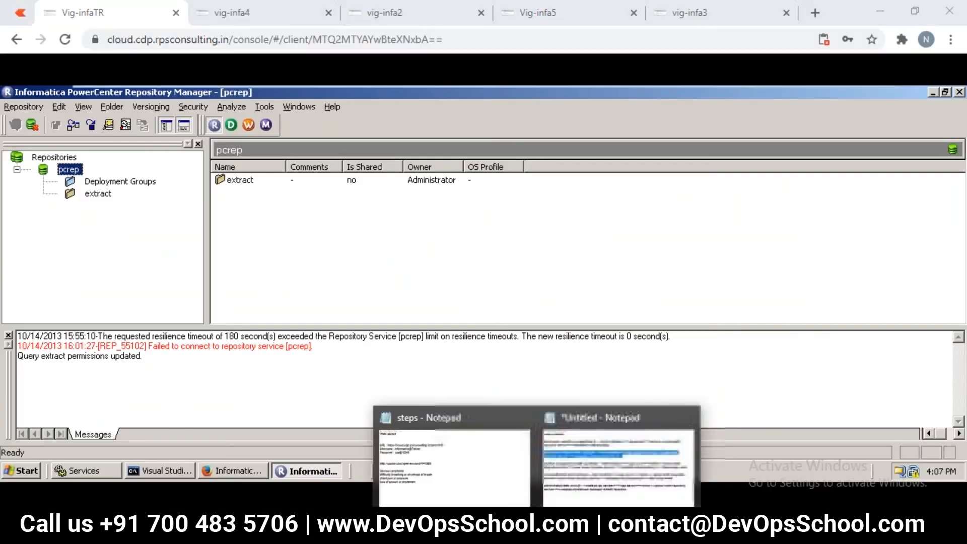
left_click(598, 459)
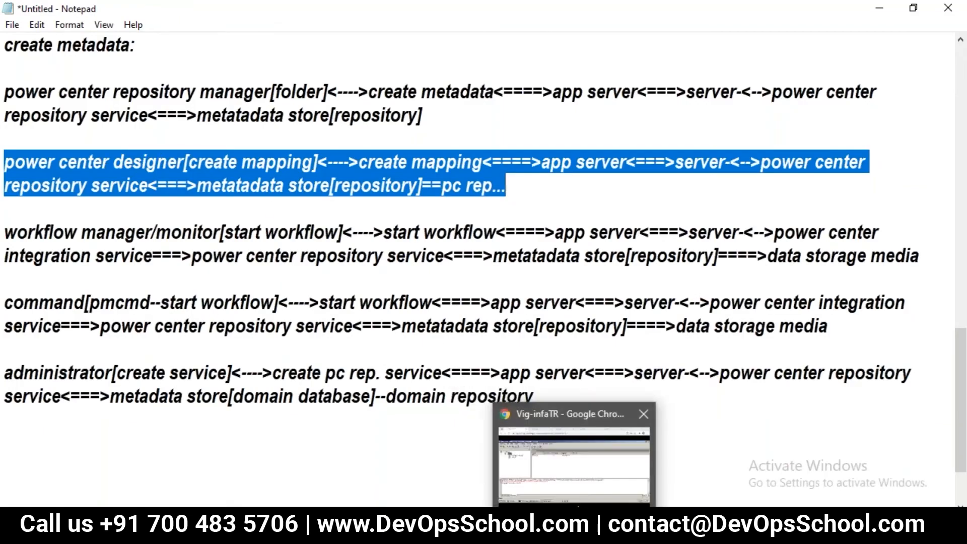
Return to Repository Manager in the Vig-infaTR browser session and launch PowerCenter Designer from it
left_click(590, 476)
left_click(301, 216)
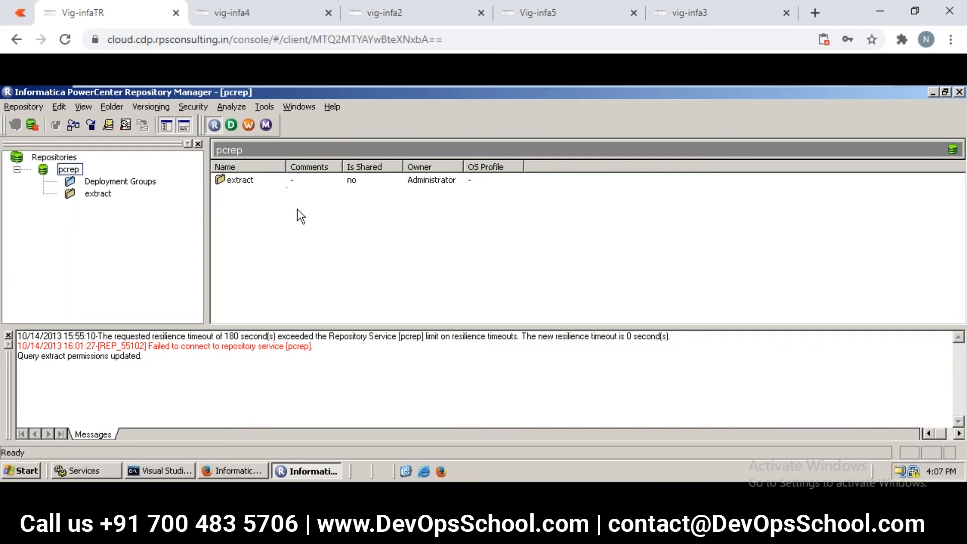
left_click(231, 125)
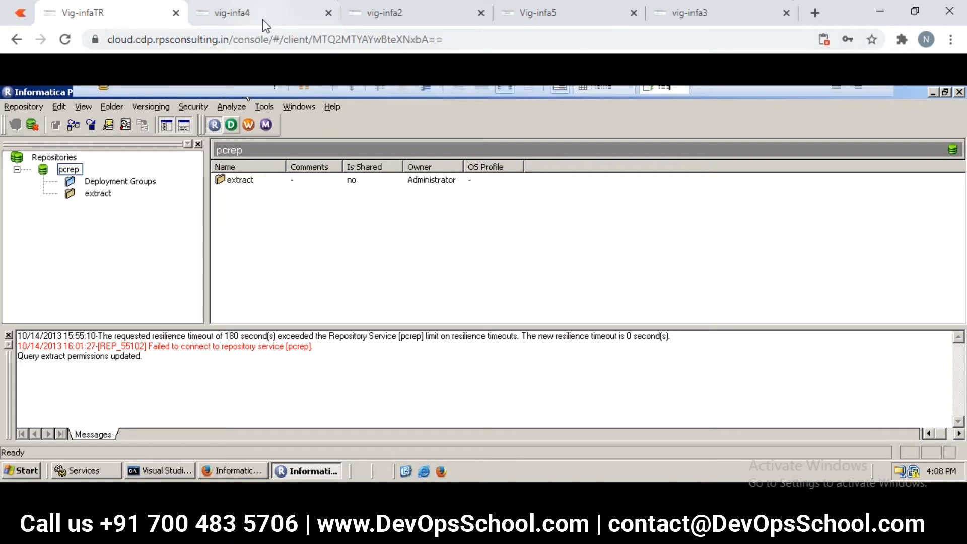
Check the vig-infa4, vig-infa2 and Vig-infa5 sessions, and launch PowerCenter Designer in the vig-infa3 session
left_click(303, 22)
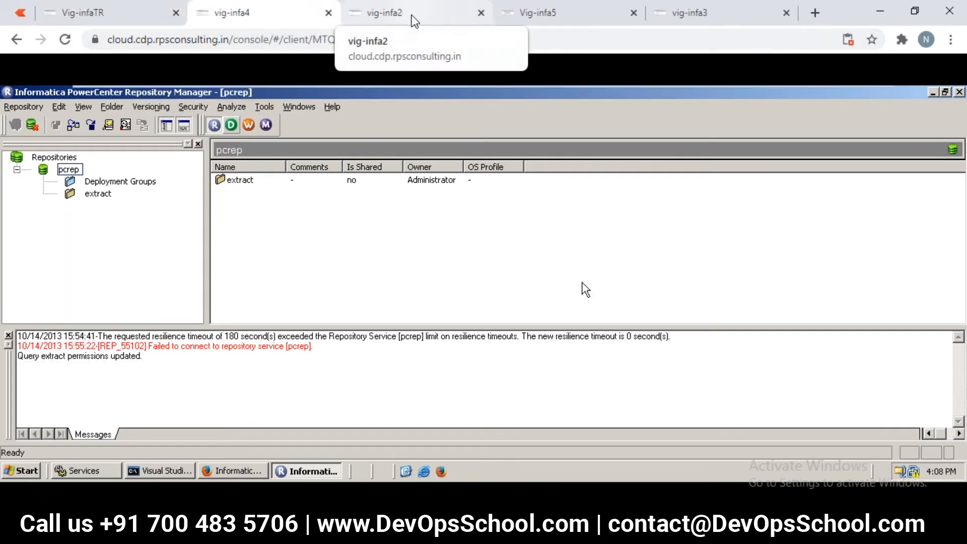
left_click(433, 23)
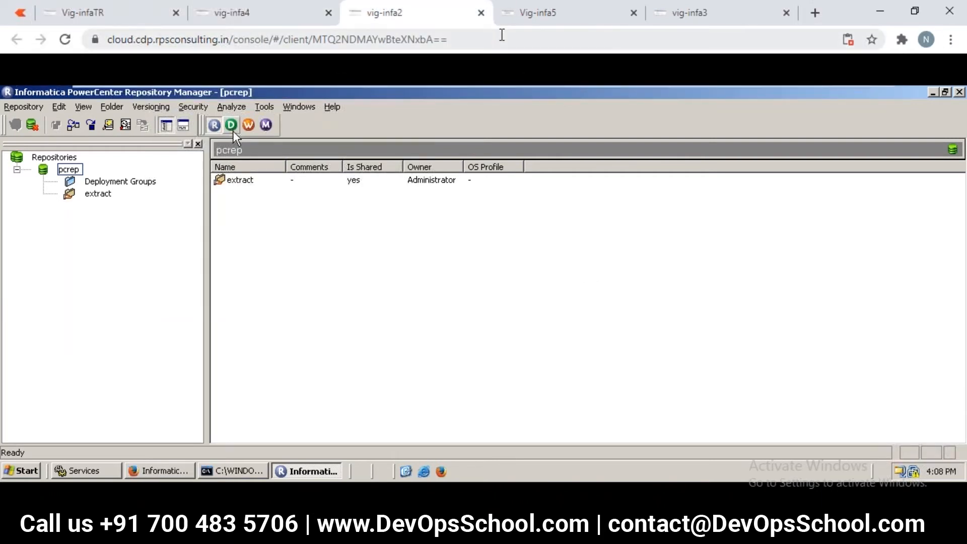
left_click(531, 18)
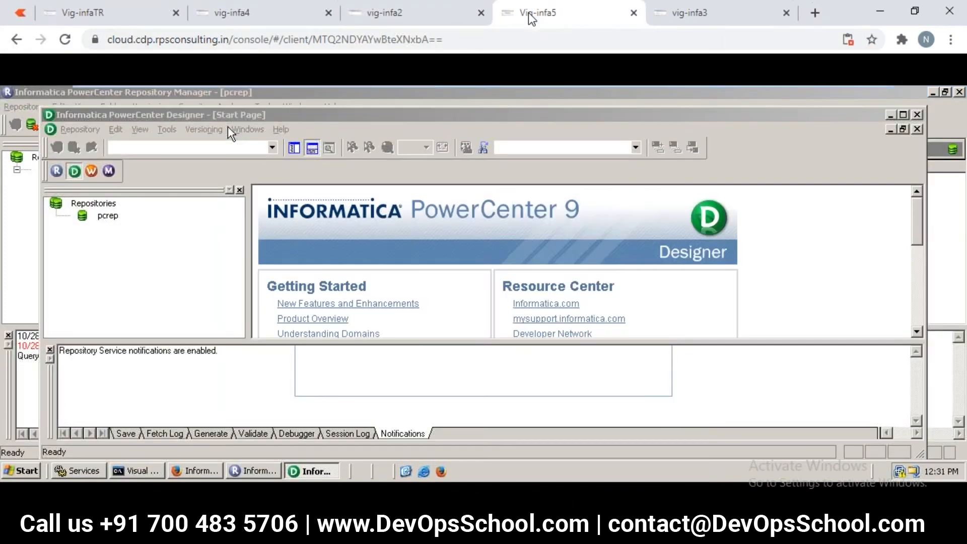
left_click(691, 23)
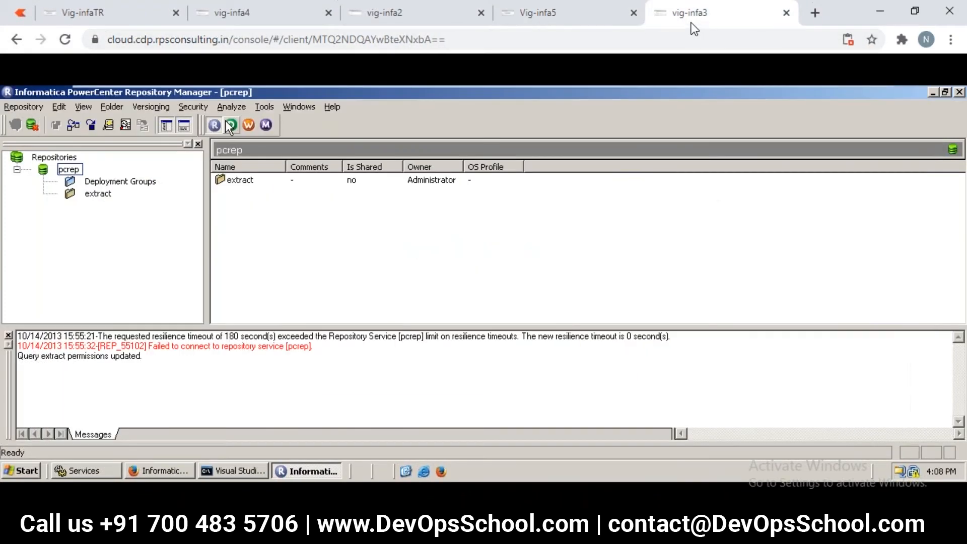
left_click(231, 125)
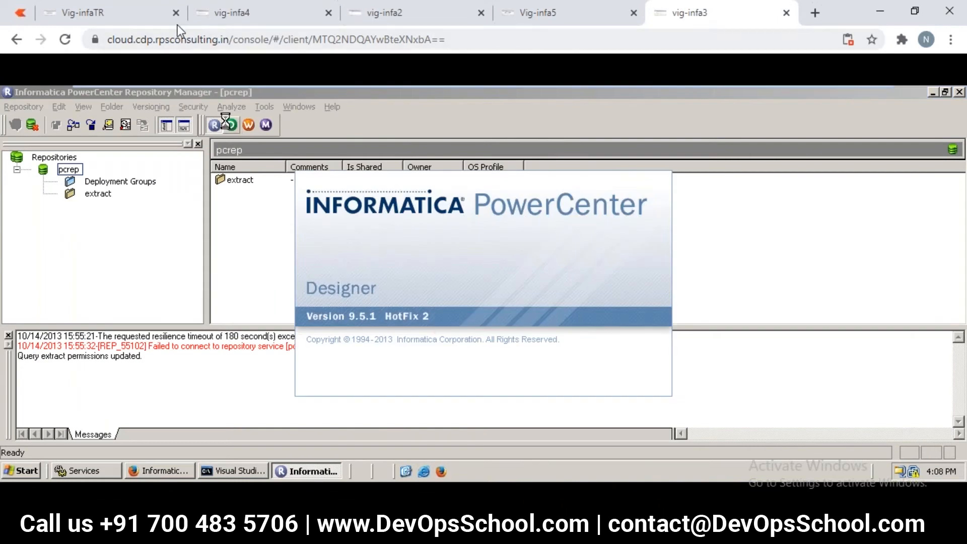
Return to the Vig-infaTR session by way of vig-infa4, close the Designer welcome tip and maximize the Designer window
left_click(279, 18)
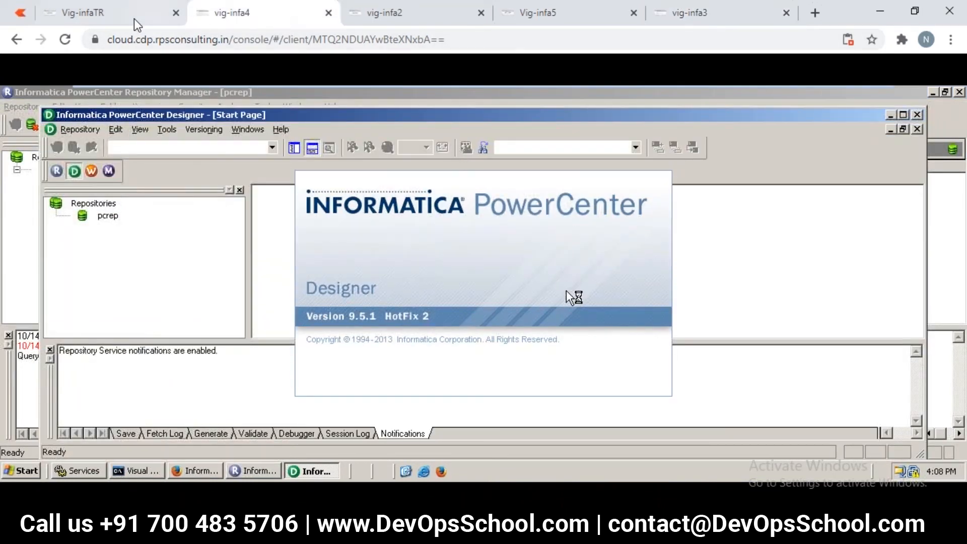
left_click(109, 19)
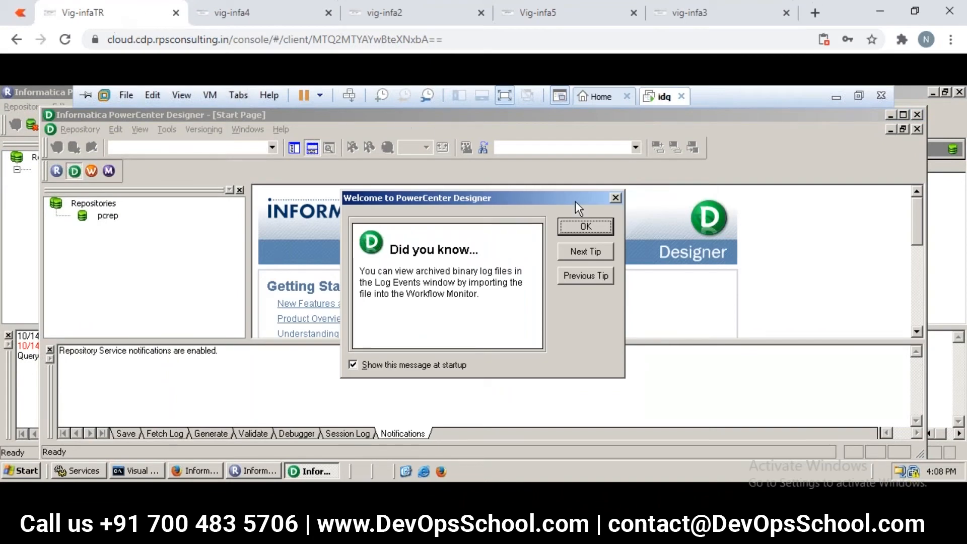
left_click(580, 229)
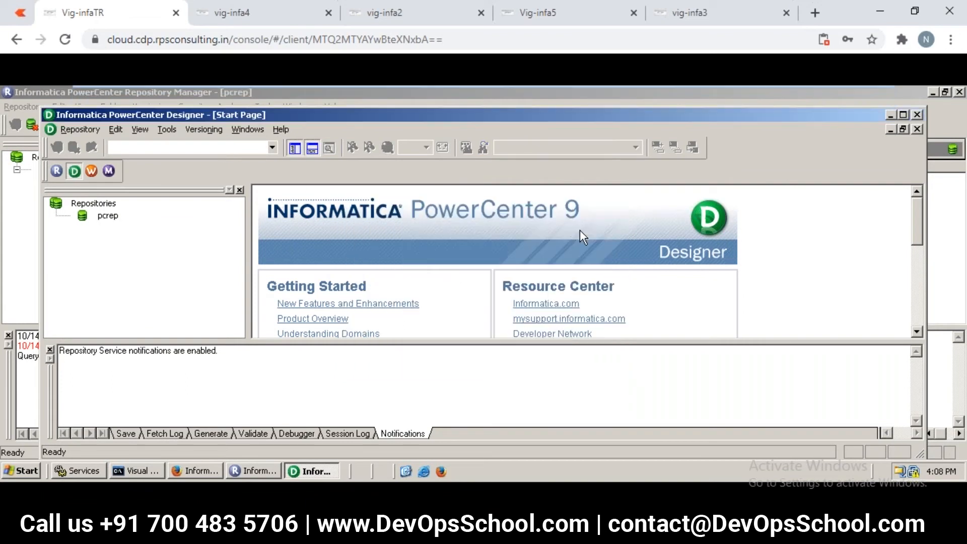
left_click(903, 114)
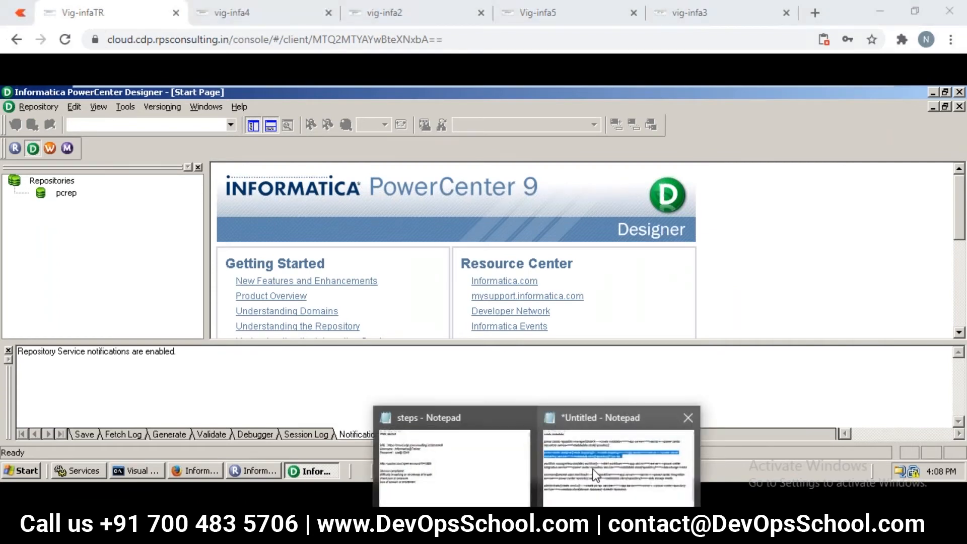
Highlight the power center designer entry in the untitled Notepad notes and return to Designer in the browser
left_click(594, 470)
left_click_drag(38, 162, 177, 161)
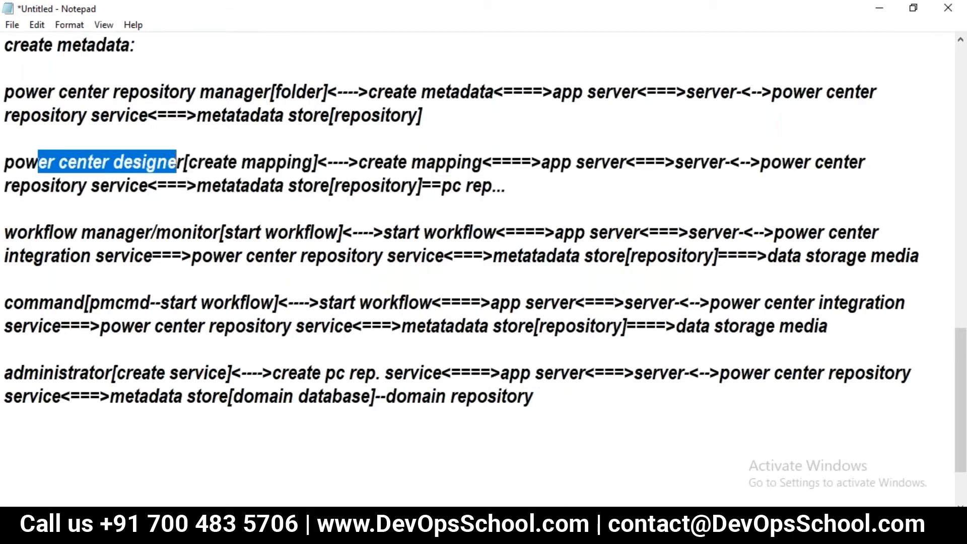
left_click(570, 466)
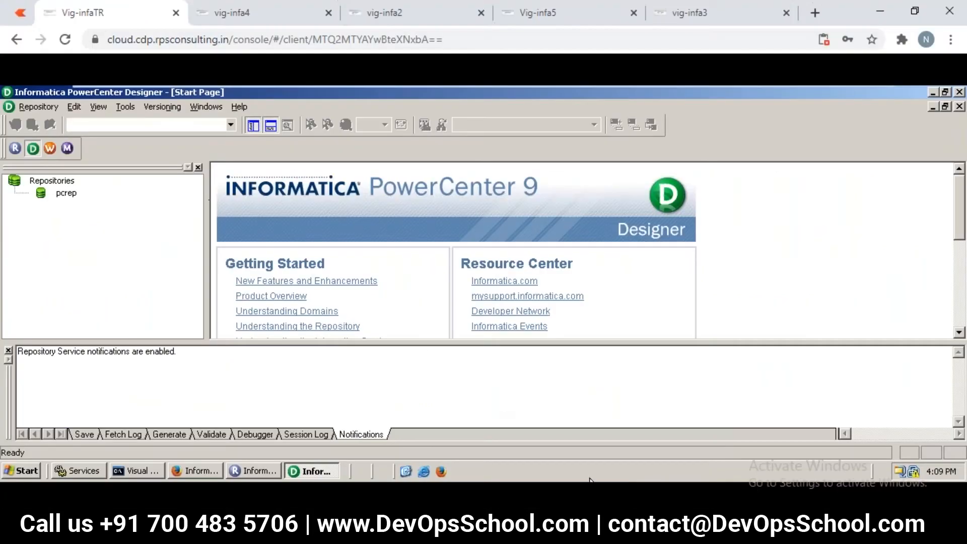
Connect Designer to the pcrep repository as Administrator, pasting the account password
left_click(70, 198)
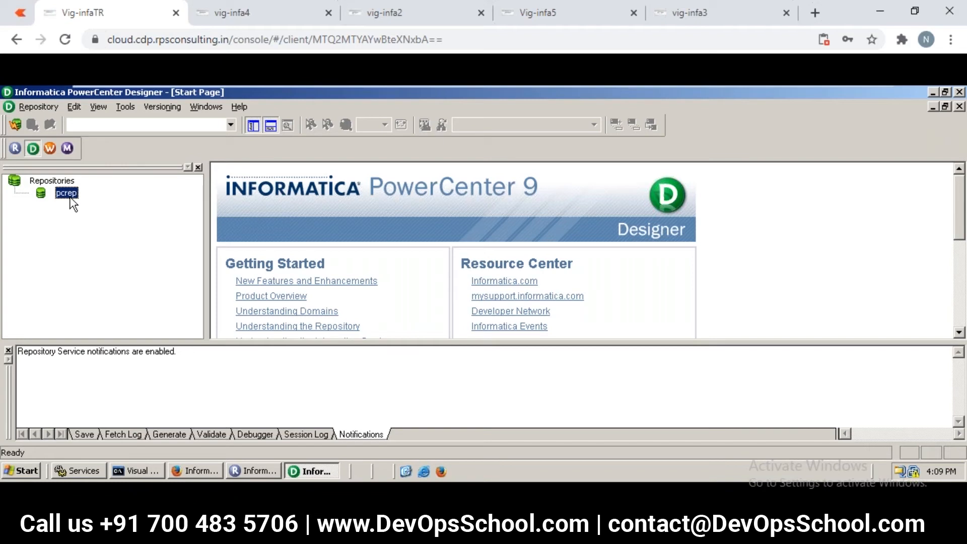
right_click(71, 201)
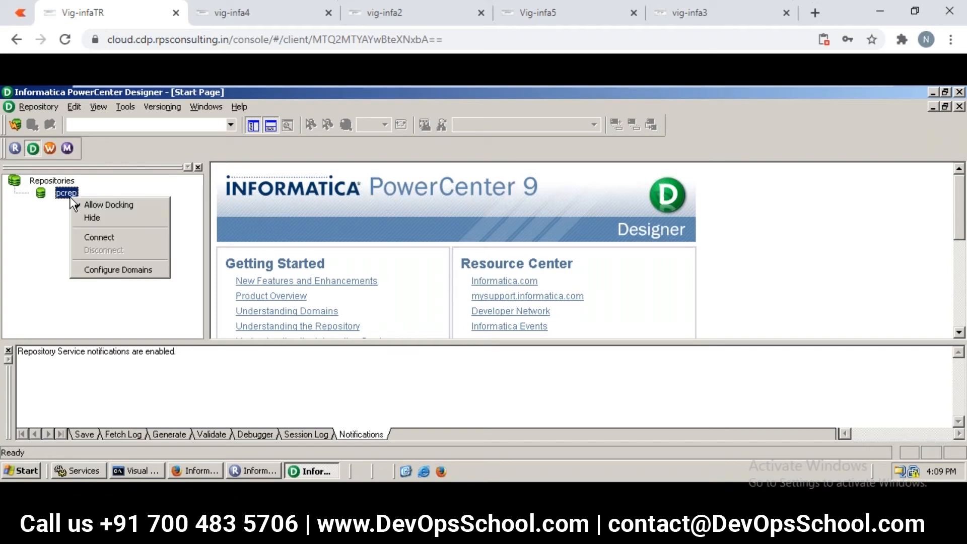
left_click(99, 241)
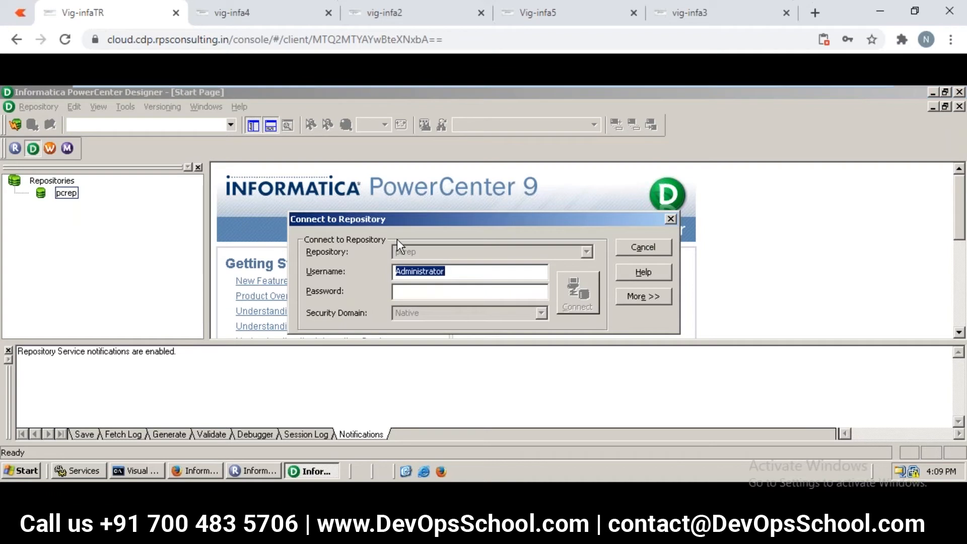
key("Tab")
key("ctrl+v")
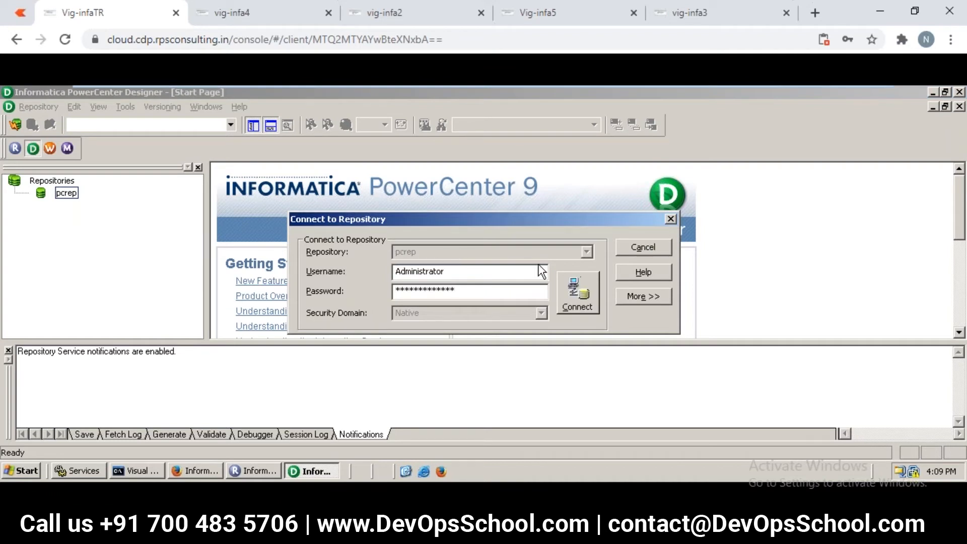
left_click(591, 285)
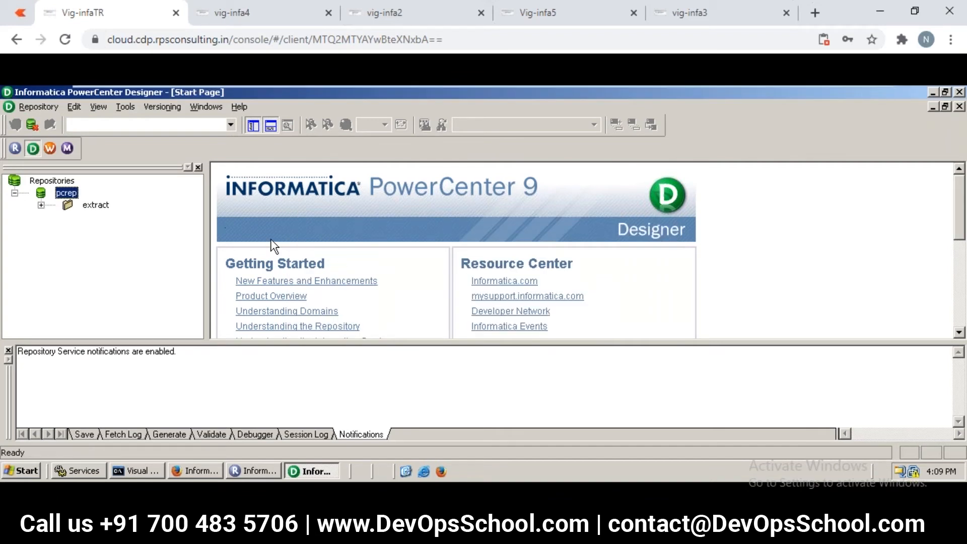
Open the extract folder of pcrep in Designer, then check the vig-infa4, vig-infa2, Vig-infa5 and vig-infa3 sessions and return to Vig-infaTR
double_click(98, 205)
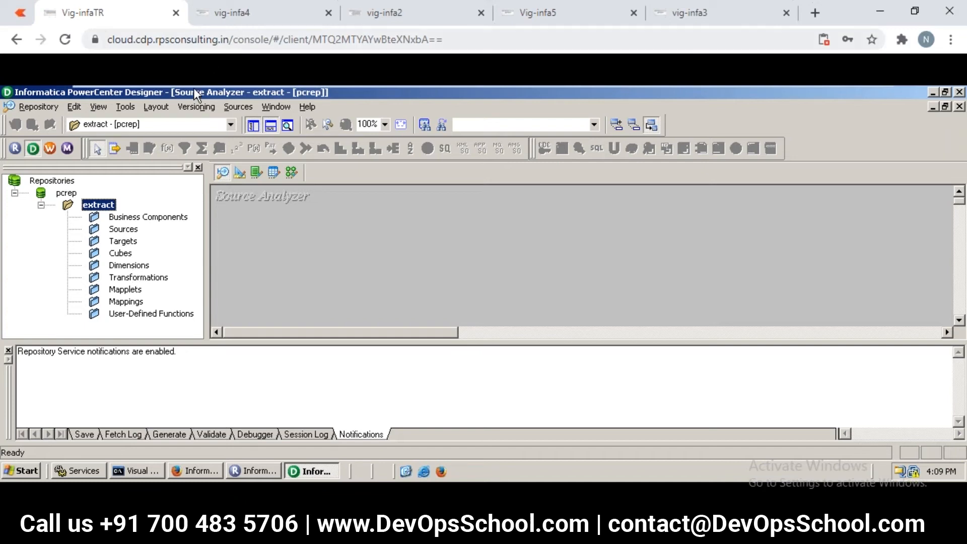
left_click(242, 15)
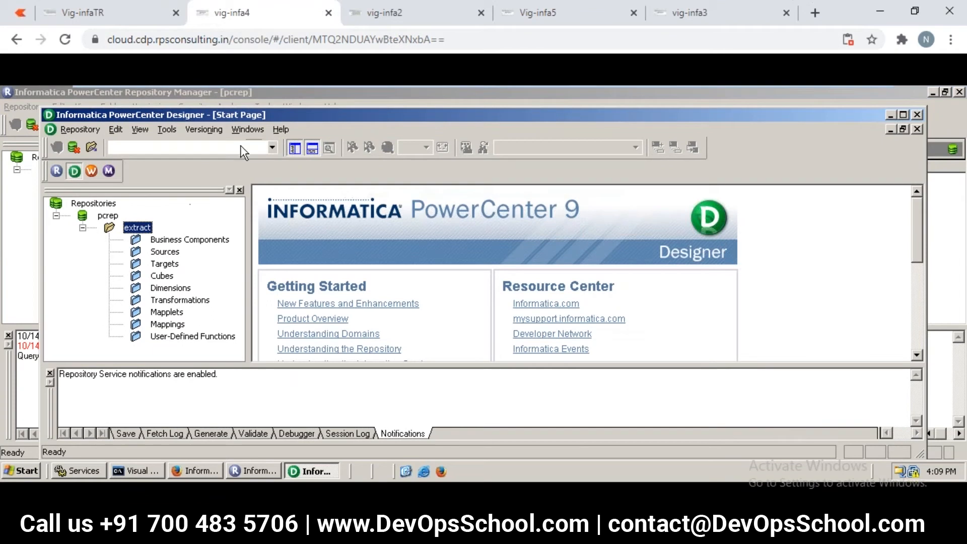
left_click(409, 14)
left_click(526, 12)
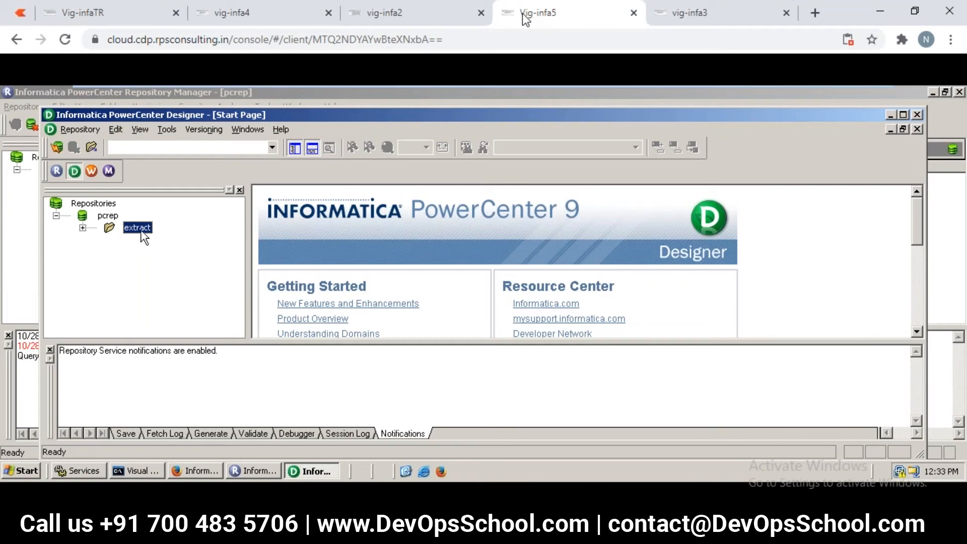
left_click(685, 24)
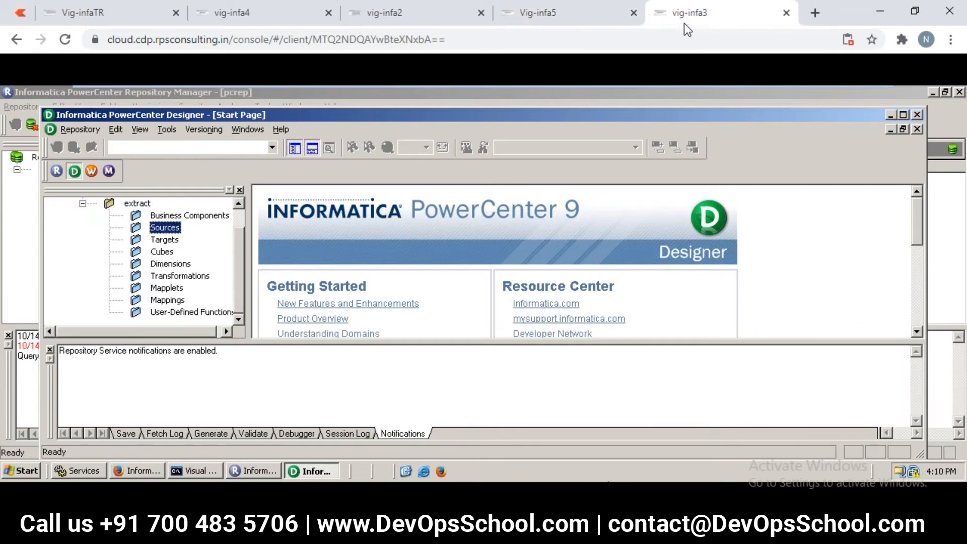
left_click(108, 12)
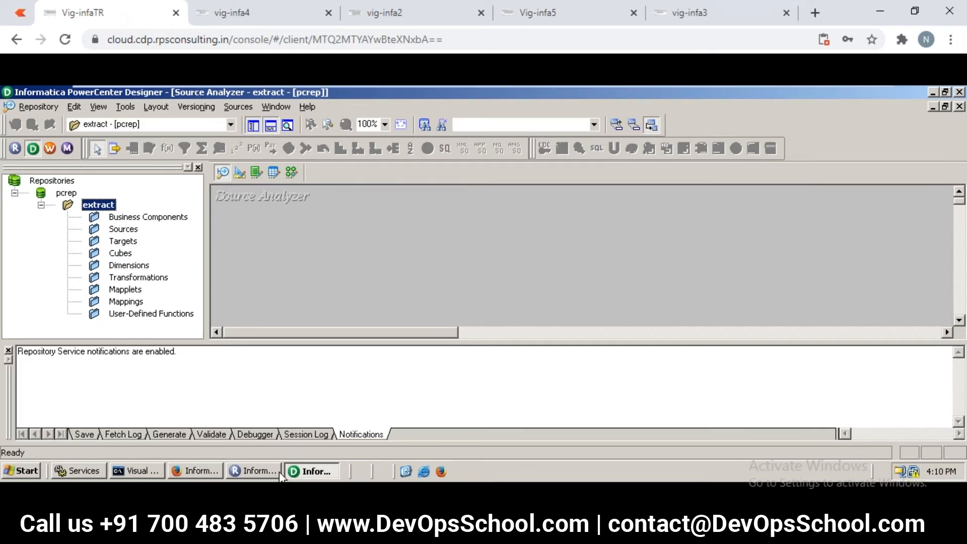
Switch to the untitled Notepad notes and highlight the word mapping in the power center designer entry
mouse_move(538, 530)
left_click(592, 479)
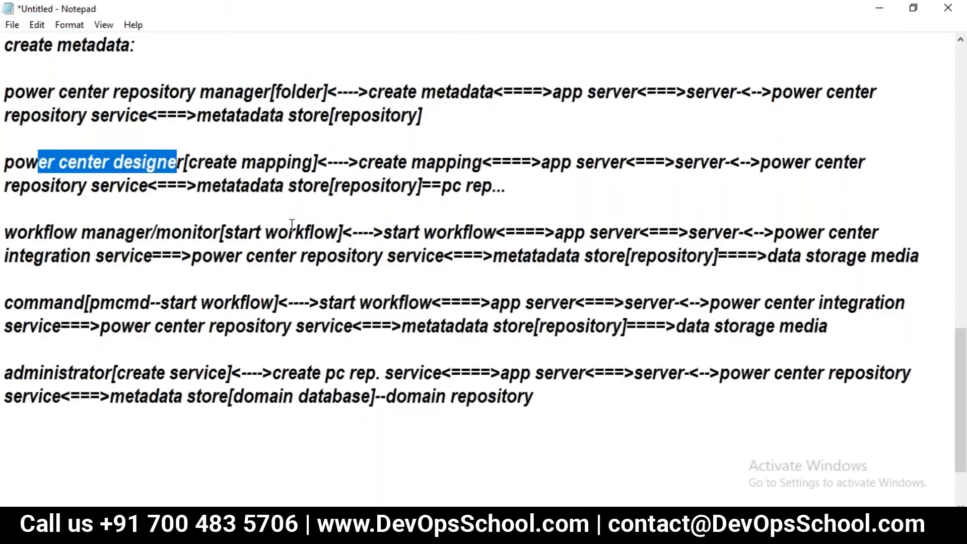
left_click_drag(242, 162, 315, 161)
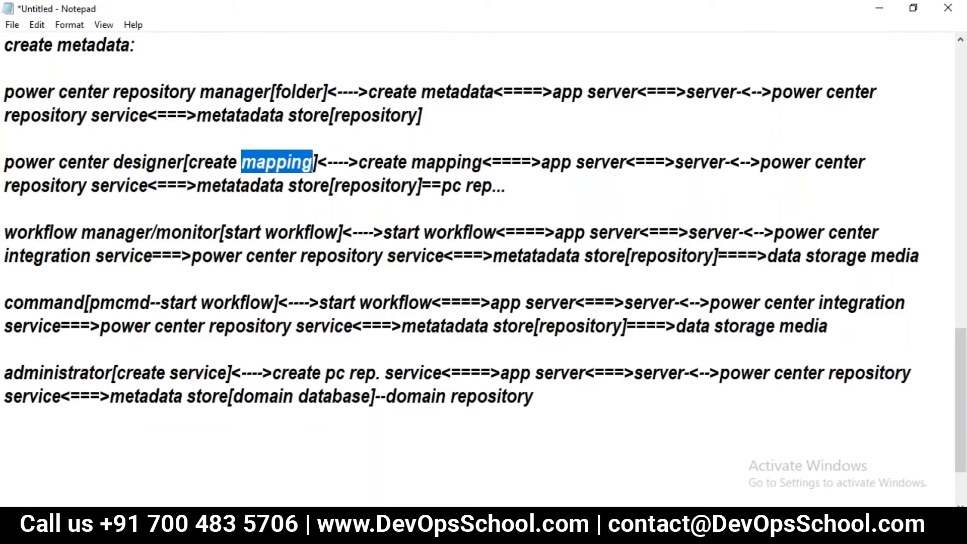
left_click(478, 429)
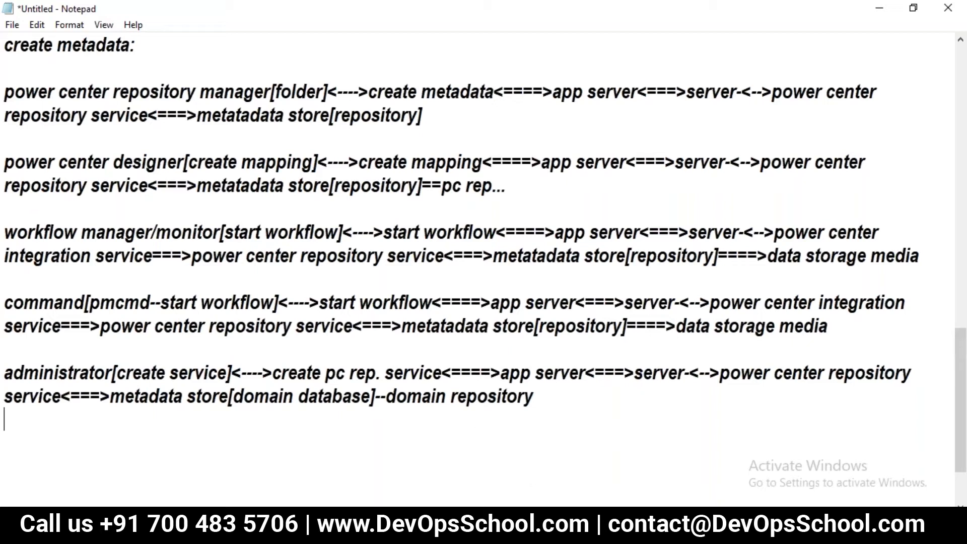
Restore the Notepad window to a smaller size and add the line "E=====>load" below the domain repository entry
left_click(544, 464)
double_click(284, 14)
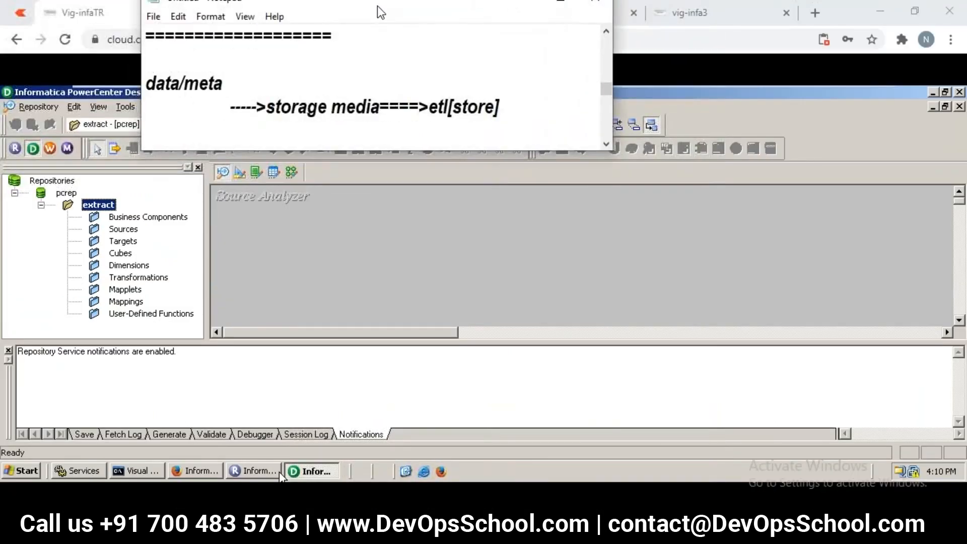
scroll(342, 140, "down", 10)
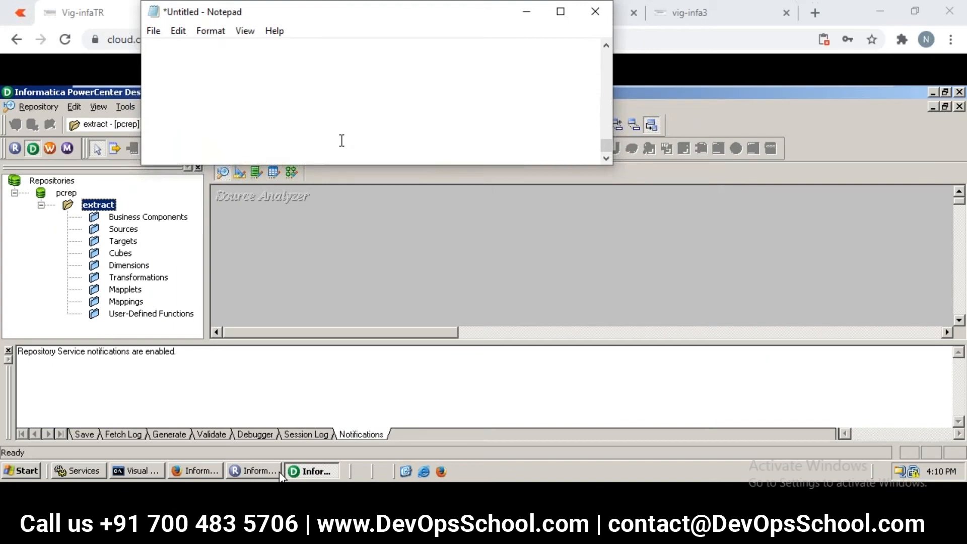
scroll(342, 141, "up", 3)
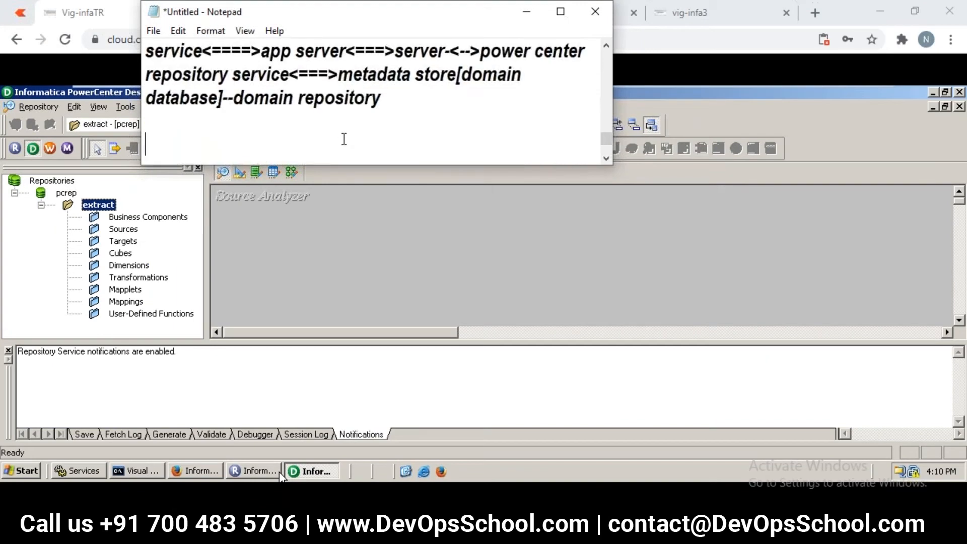
type("E=====>I")
type("oad")
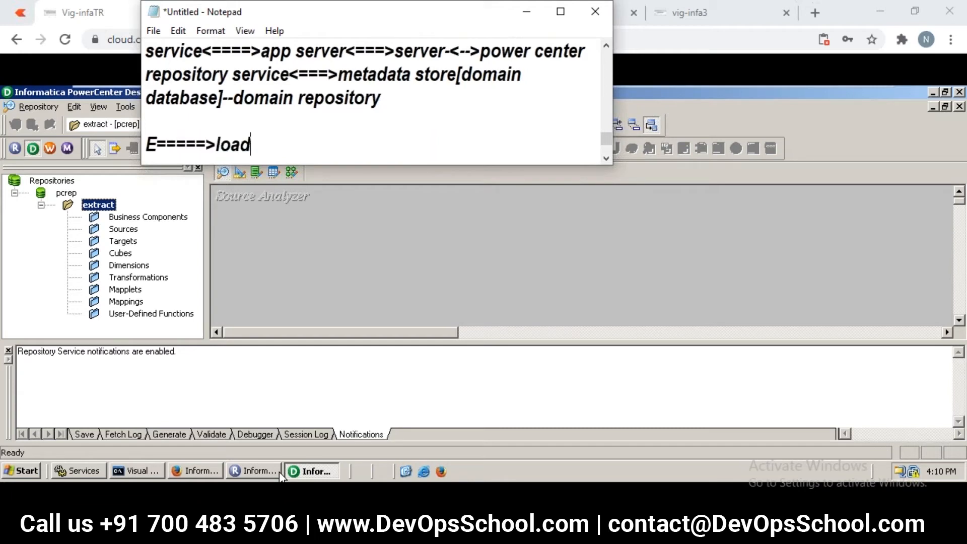
Insert a T into the arrow of the new line so it reads "E===T==>load"
key("Left")
key("Left")
key("Left")
key("Left")
key("Left")
key("Left")
key("Left")
type("T")
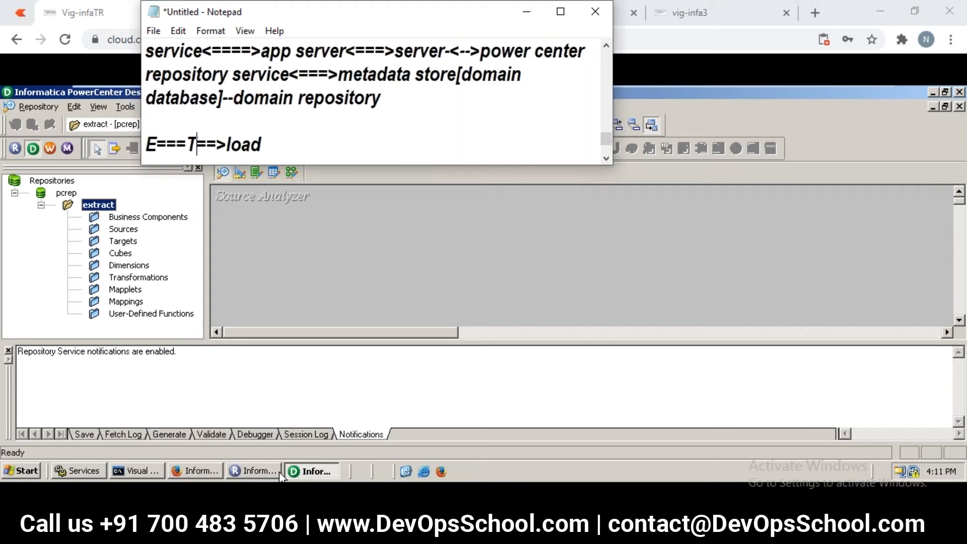
Append "----mapping" to the E===T==>load line and add two line breaks below it
key("Up")
key("Down")
key("Down")
key("Left")
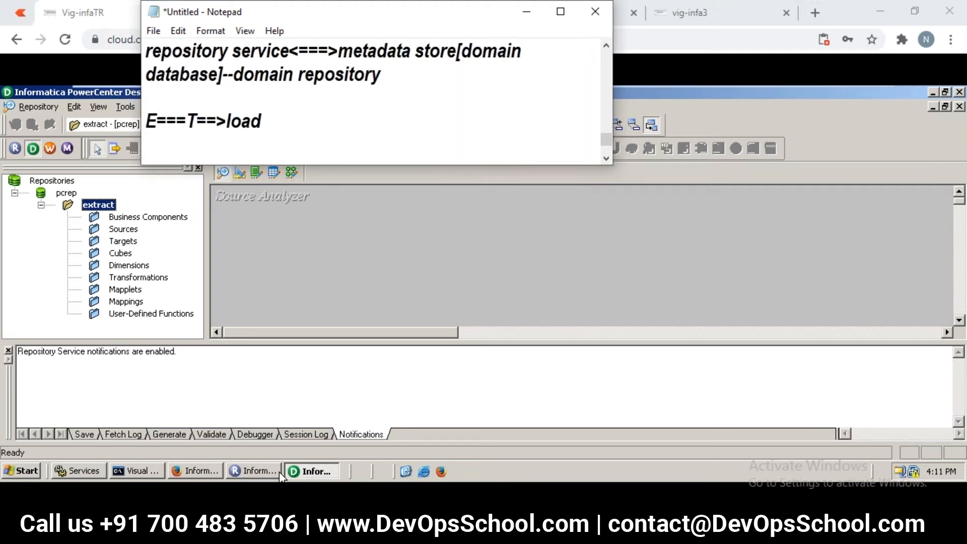
type("----mapping")
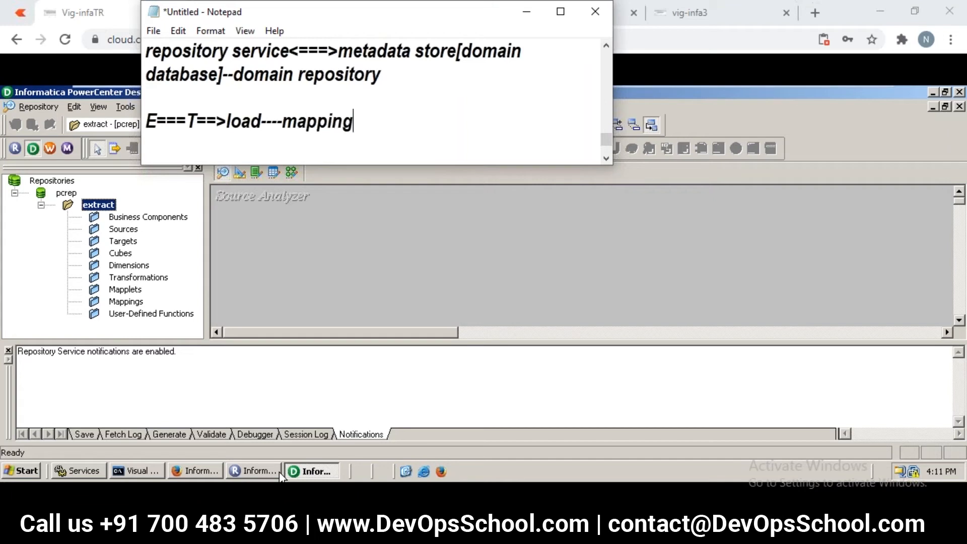
key("Return")
key("Return")
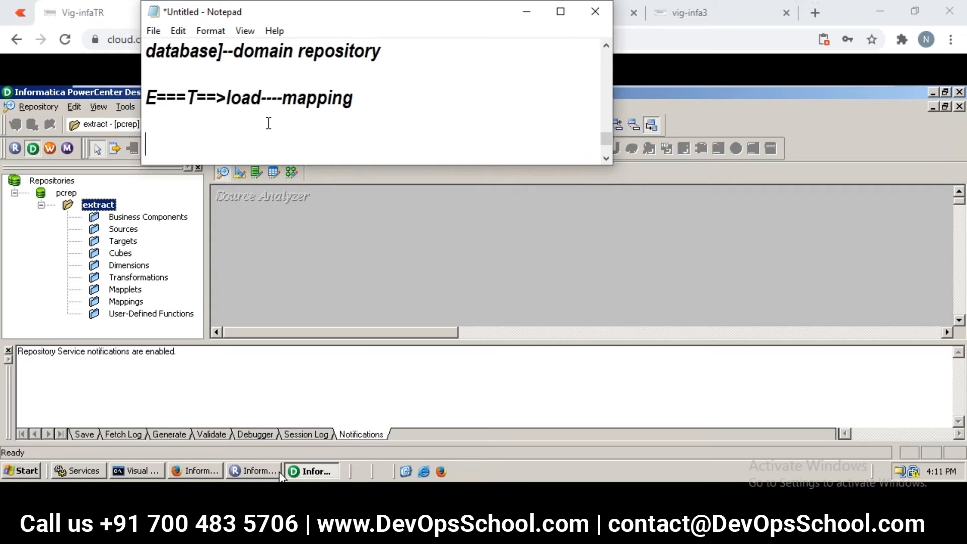
Highlight the E===T==>load----mapping line in the notes, clear the highlight and return to Designer in the browser
left_click(195, 79)
left_click_drag(146, 97, 277, 126)
left_click(276, 126)
left_click(341, 241)
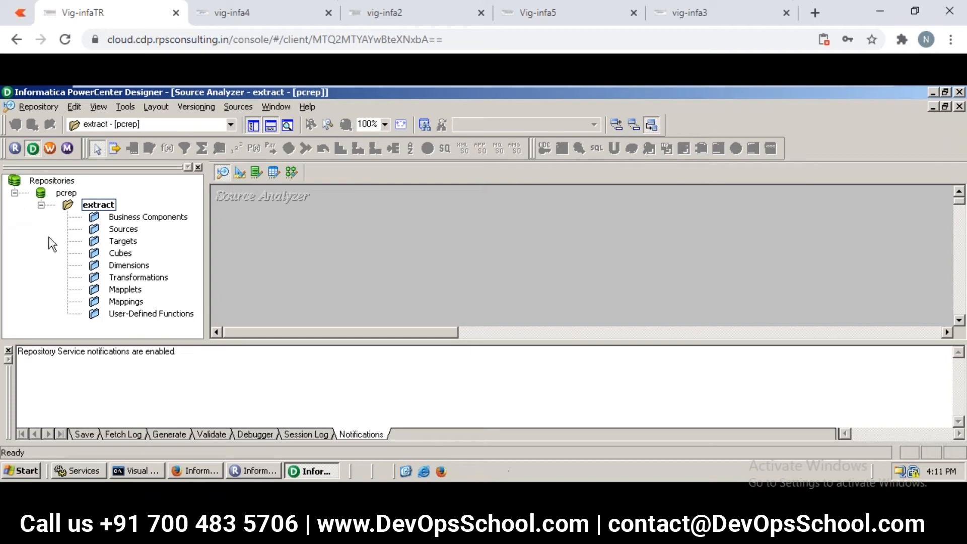
Switch back to the Notepad notes and add the line "read the data from a file" below the mapping line
mouse_move(539, 529)
left_click(628, 463)
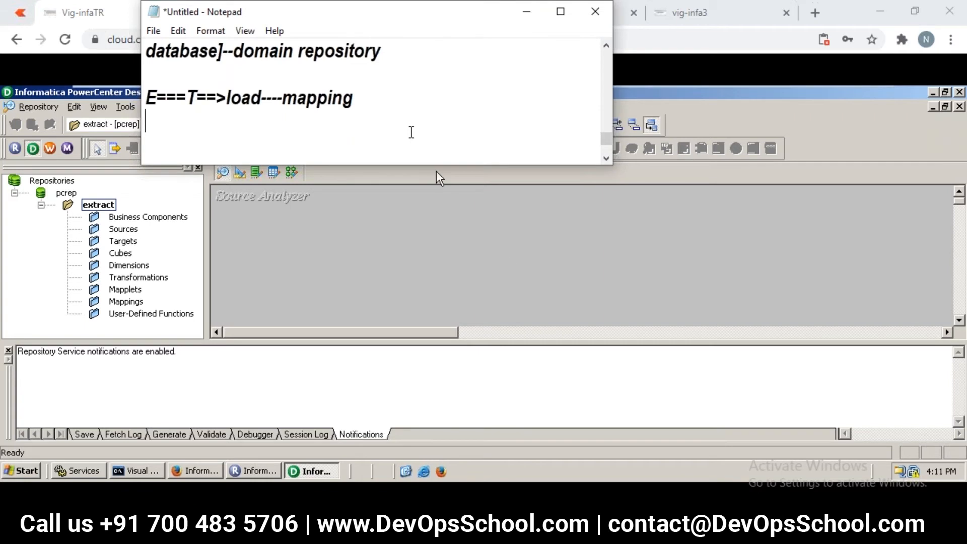
key("Return")
type("read the data from a fil")
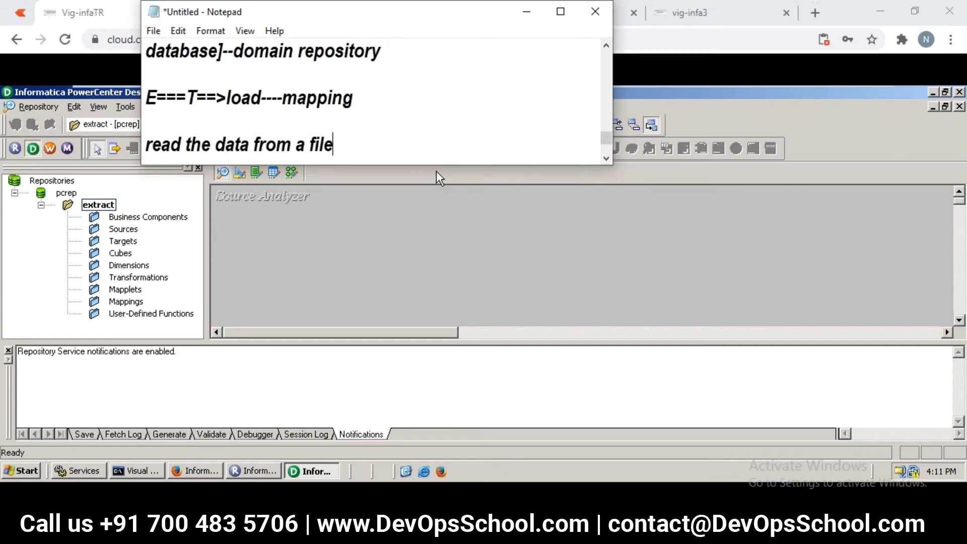
type("e")
key("Return")
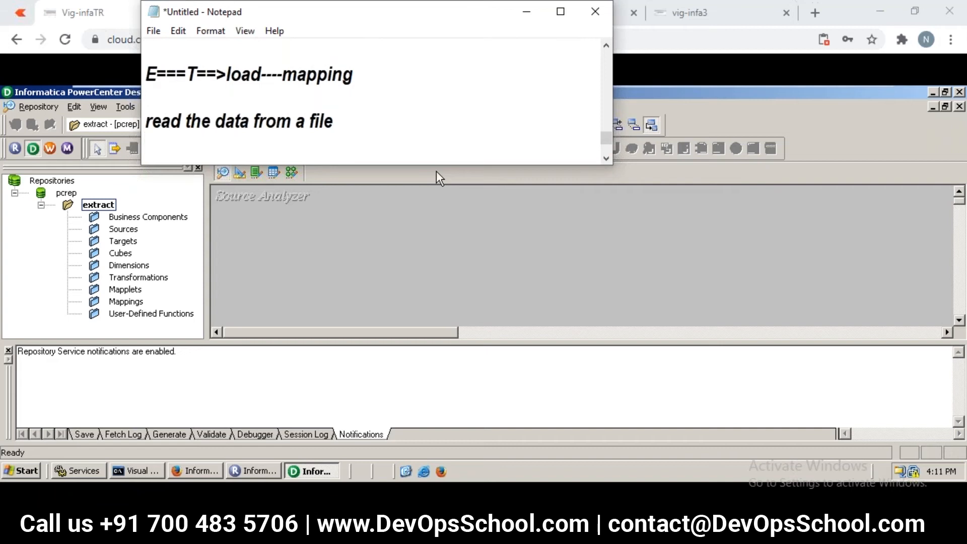
Add the line "transfer the same to a target.." below the read the data line
type("transfer the same")
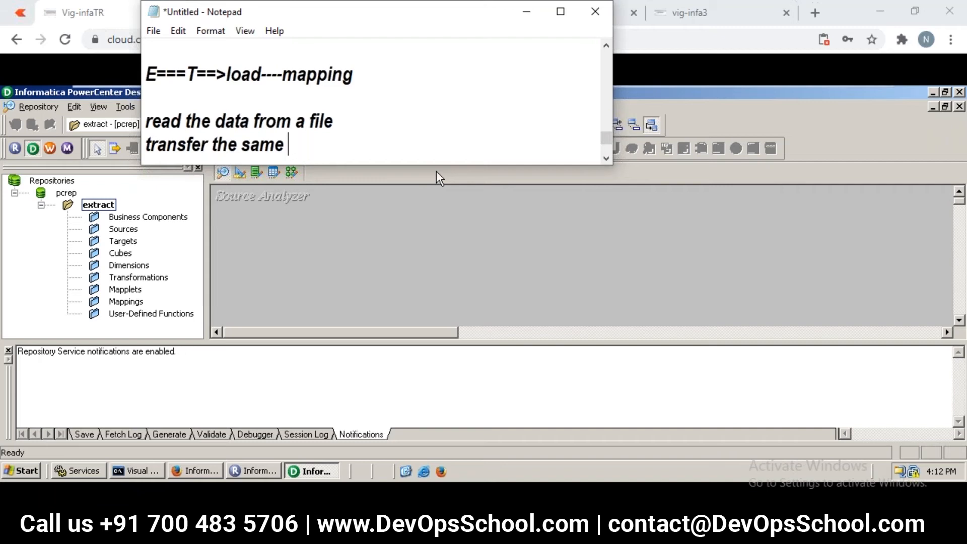
type("to a target")
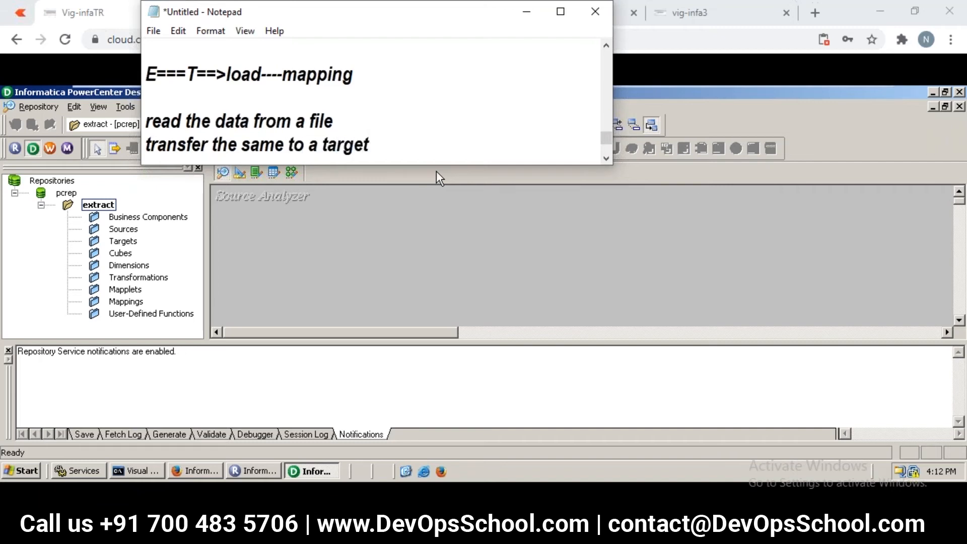
type("..")
key("Return")
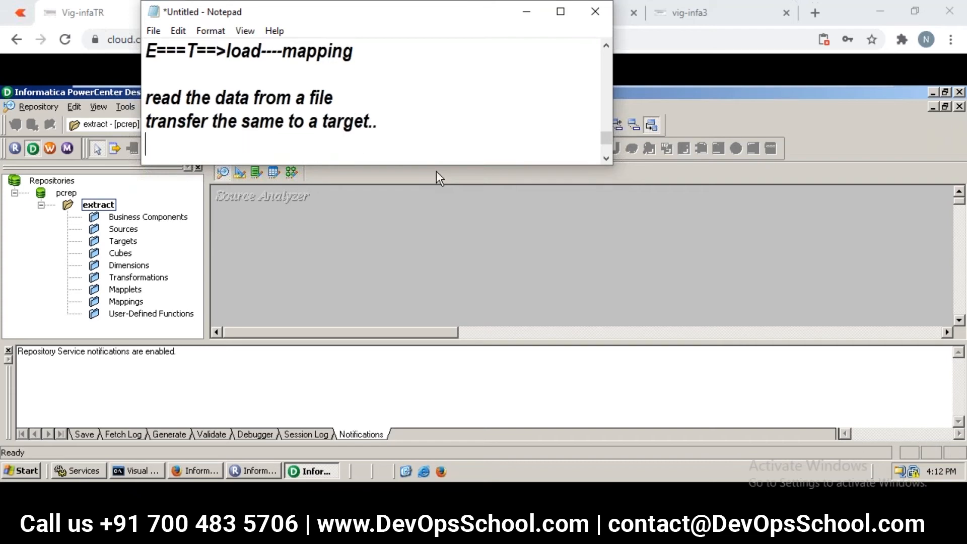
key("Return")
Insert the indented line "create a file with a sample data" between the read and transfer lines
key("Up")
key("Up")
key("Left")
key("Return")
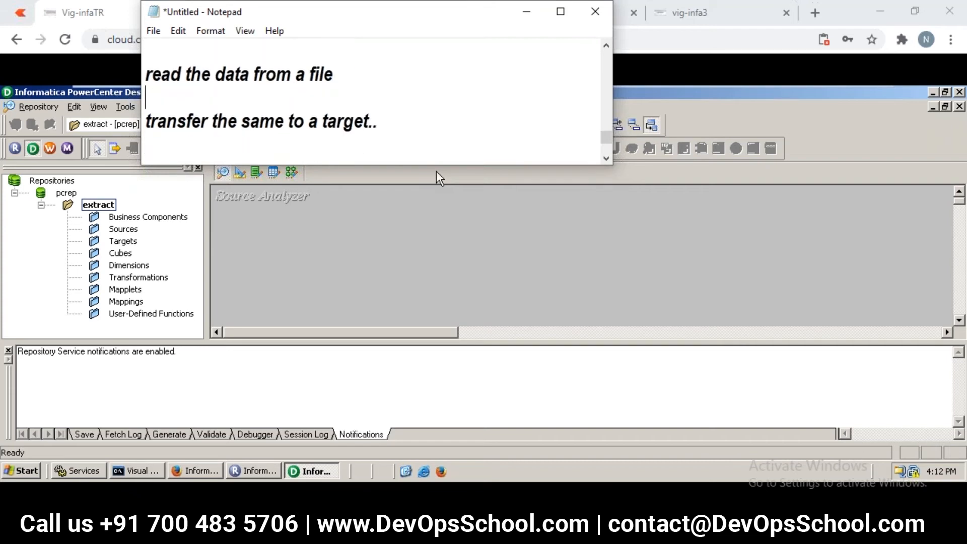
key("Tab")
type("creat")
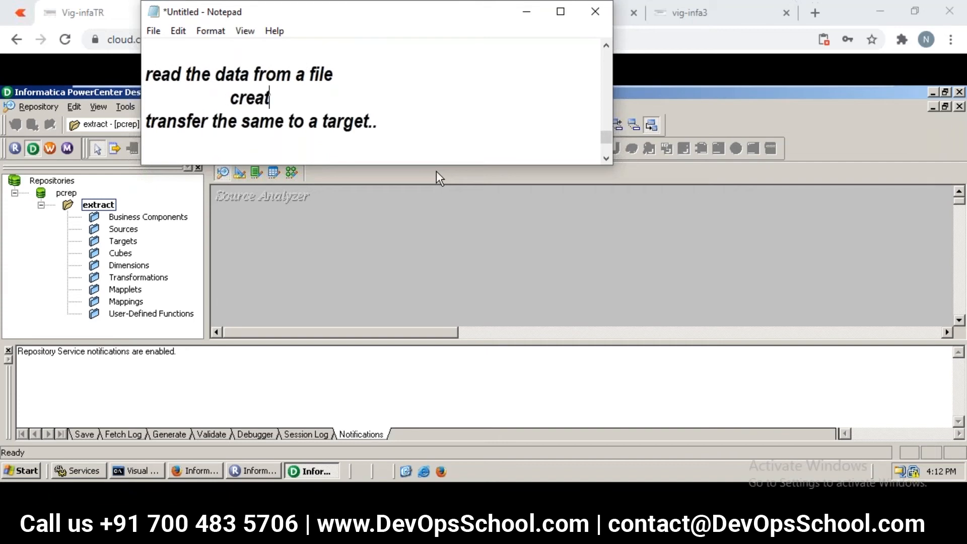
type("e a file")
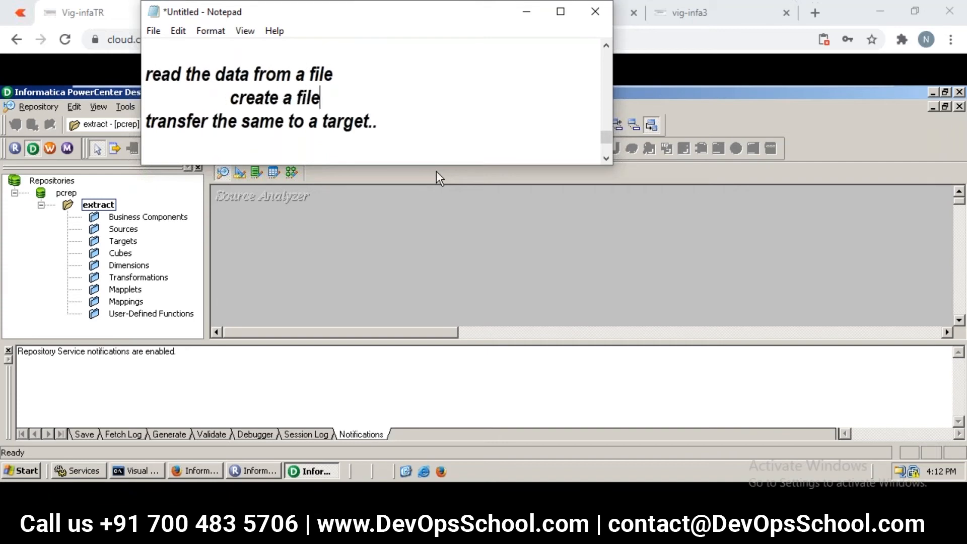
type(" with a ")
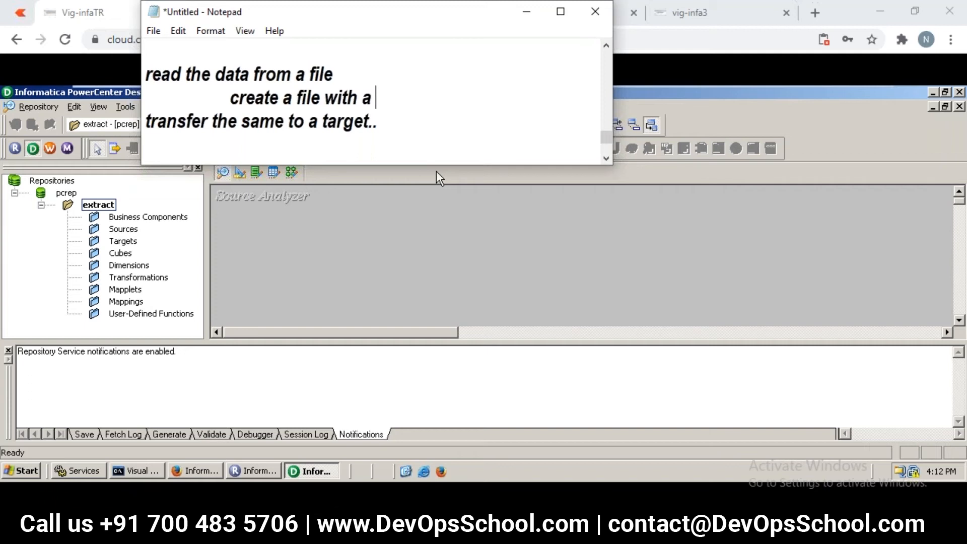
type("sample data")
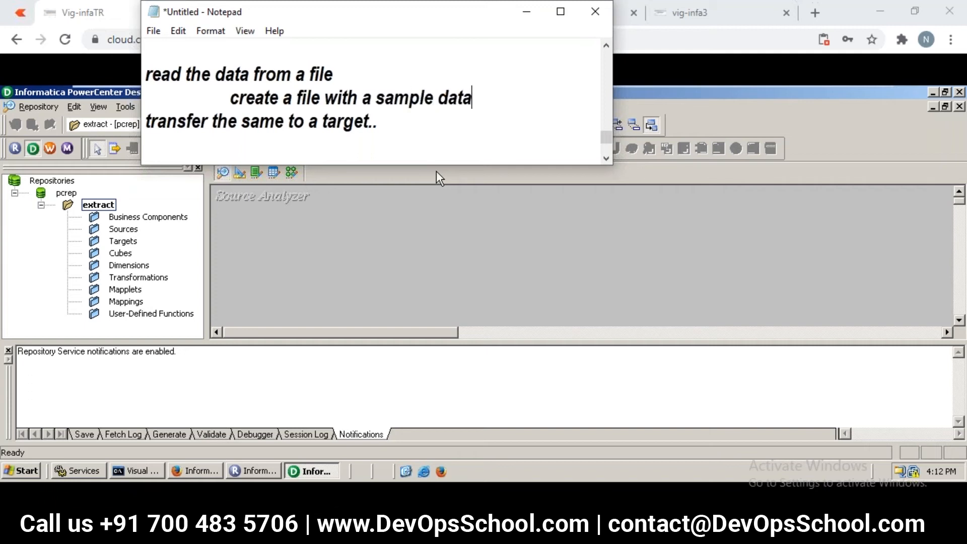
Add a second indented line reading "read the data from a file" below the sample data line
key("Return")
key("Tab")
type("read ")
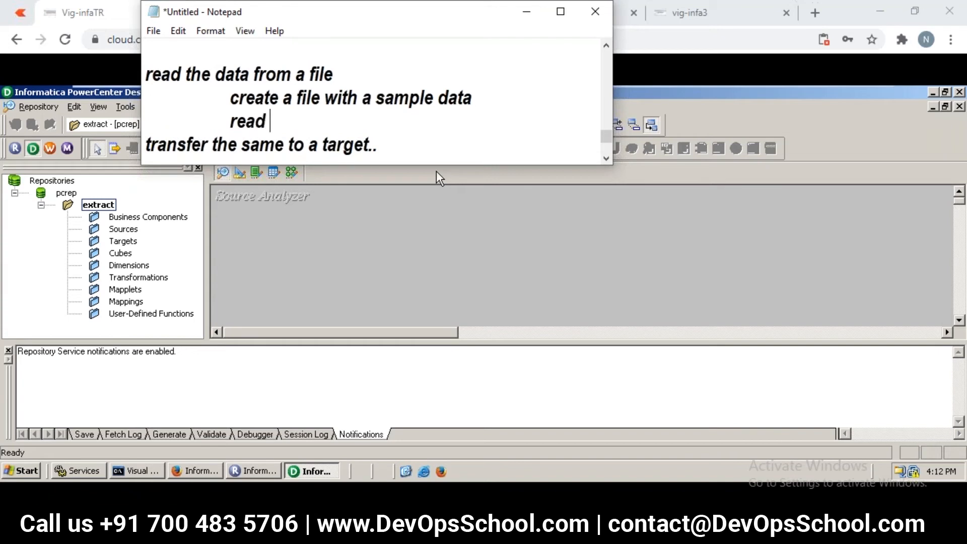
type("the data f")
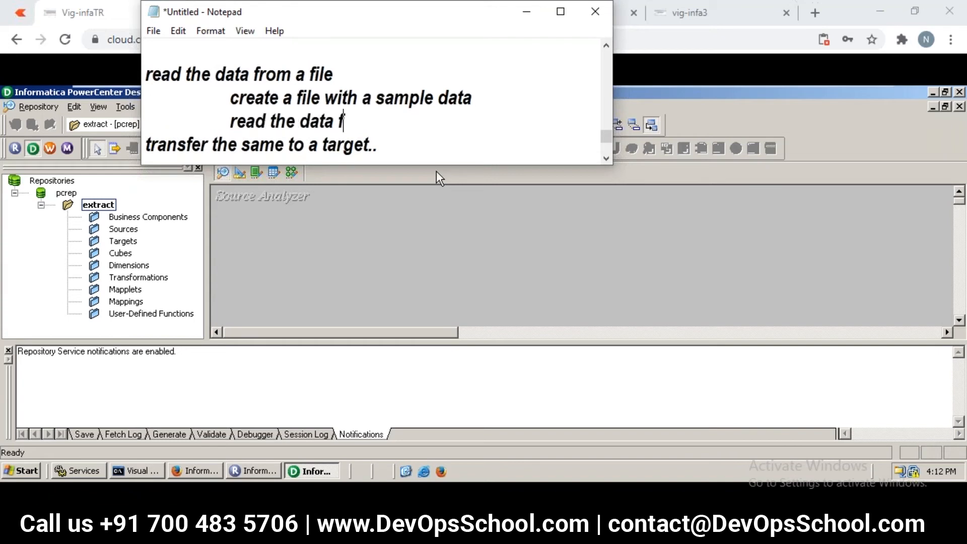
type("rom a file")
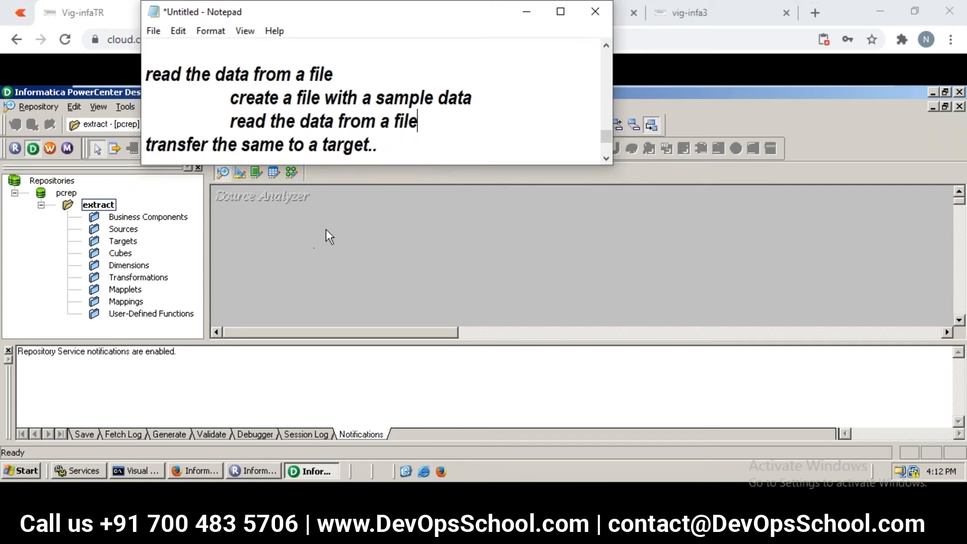
Look at Designer, highlight the create a file with a sample data note in Notepad, and return to Designer
left_click(314, 249)
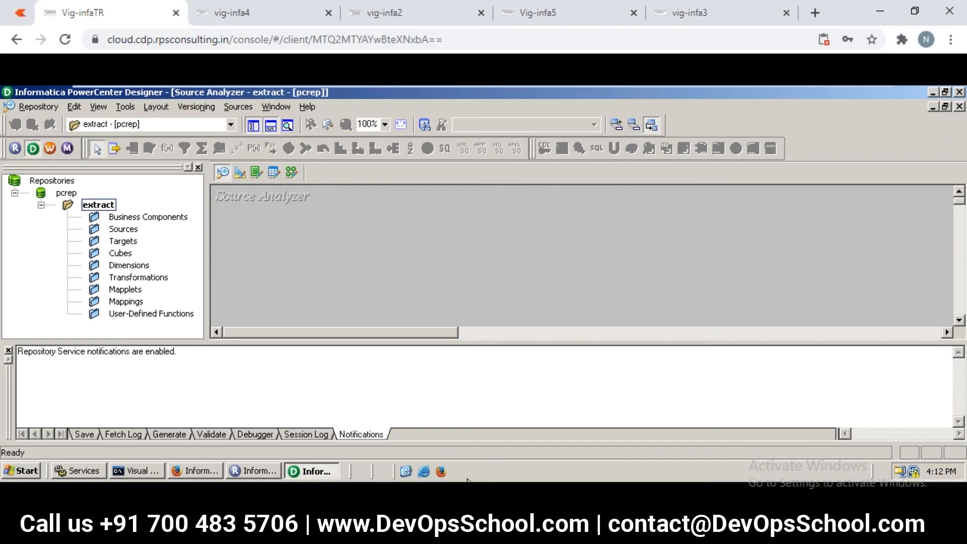
left_click(539, 533)
left_click(621, 466)
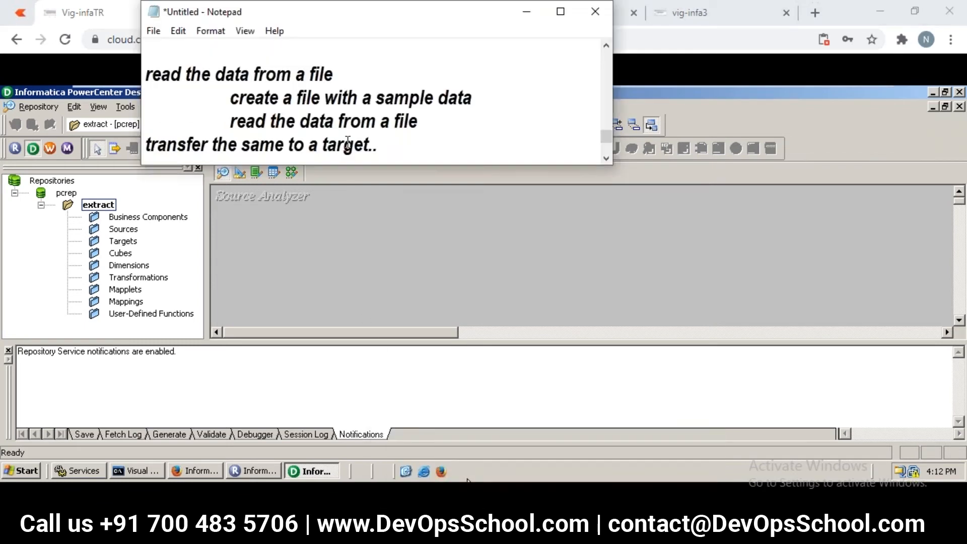
left_click_drag(255, 98, 432, 99)
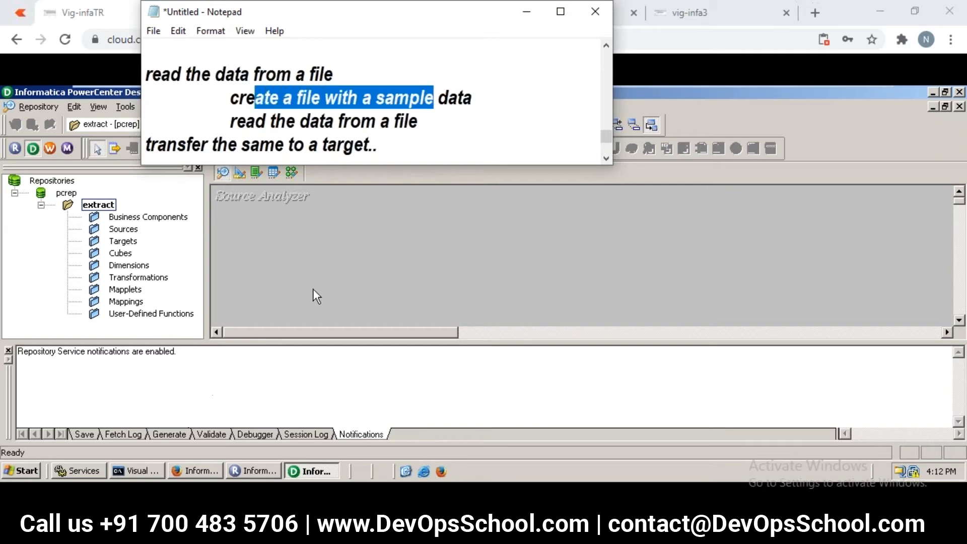
left_click(367, 283)
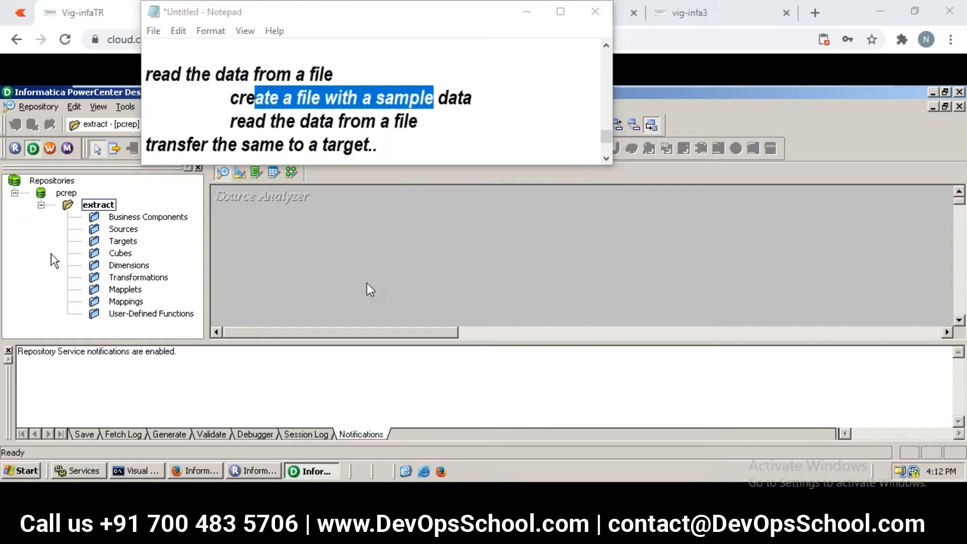
Open a blank Notepad document in the vig-infaTR remote session and position its window over Designer
left_click(34, 473)
left_click(35, 474)
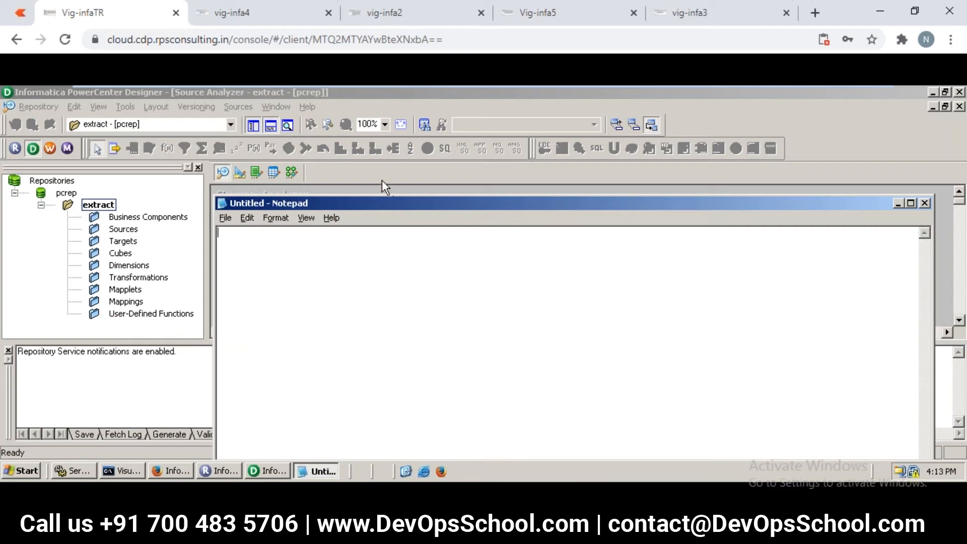
left_click_drag(395, 201, 303, 149)
Check the vig-infa4, vig-infa2 and Vig-infa5 remote sessions, and open a blank Notepad document in vig-infa3
left_click(259, 25)
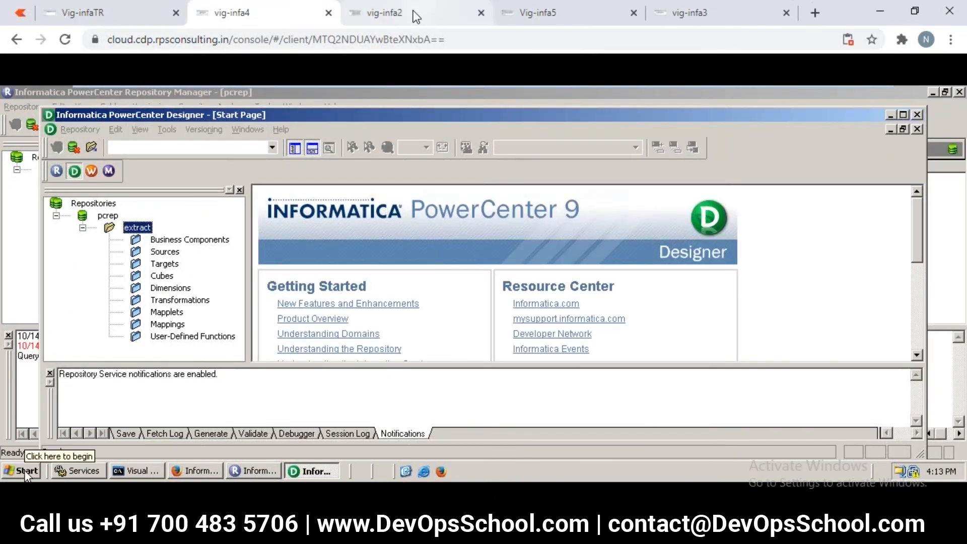
left_click(413, 16)
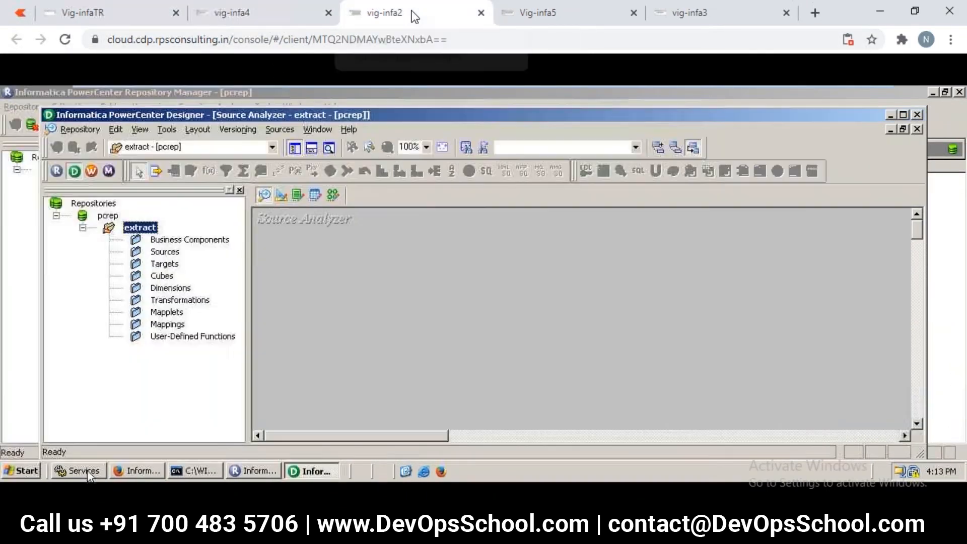
left_click(532, 15)
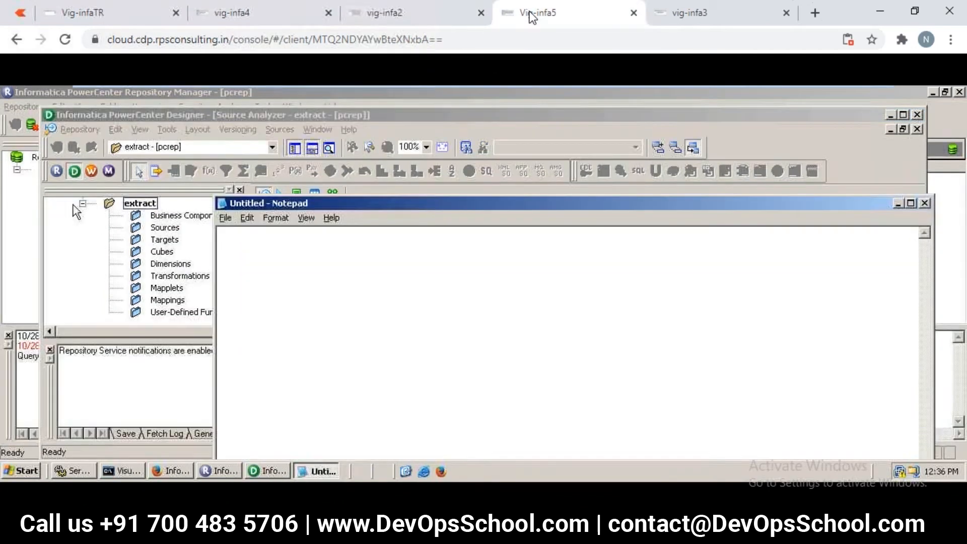
left_click(681, 22)
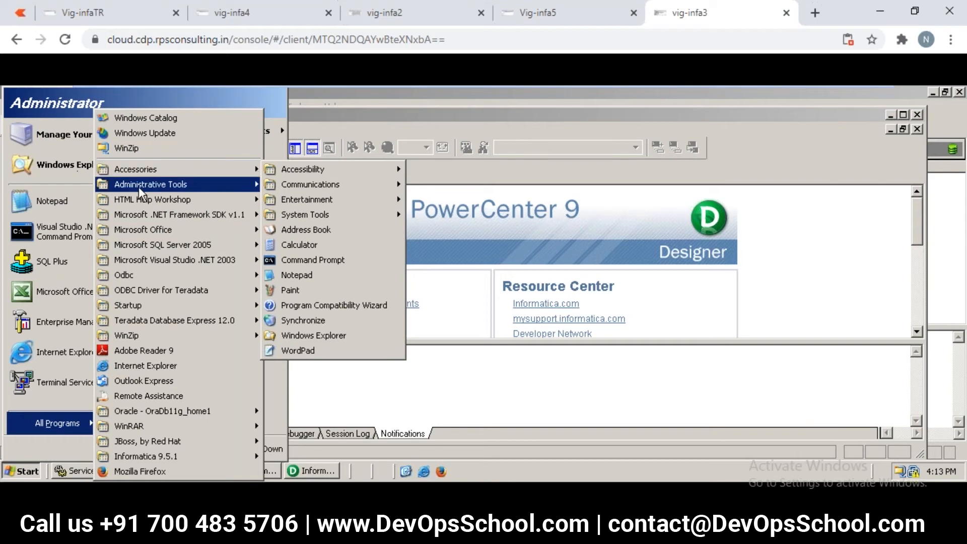
left_click(43, 200)
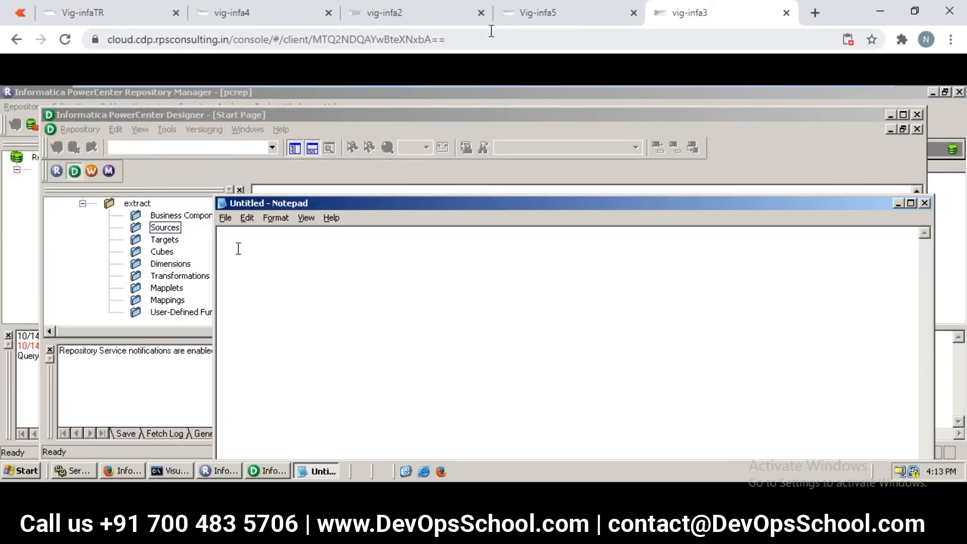
Revisit the other remote sessions and open a blank Notepad document in vig-infa2
left_click(537, 14)
left_click(412, 17)
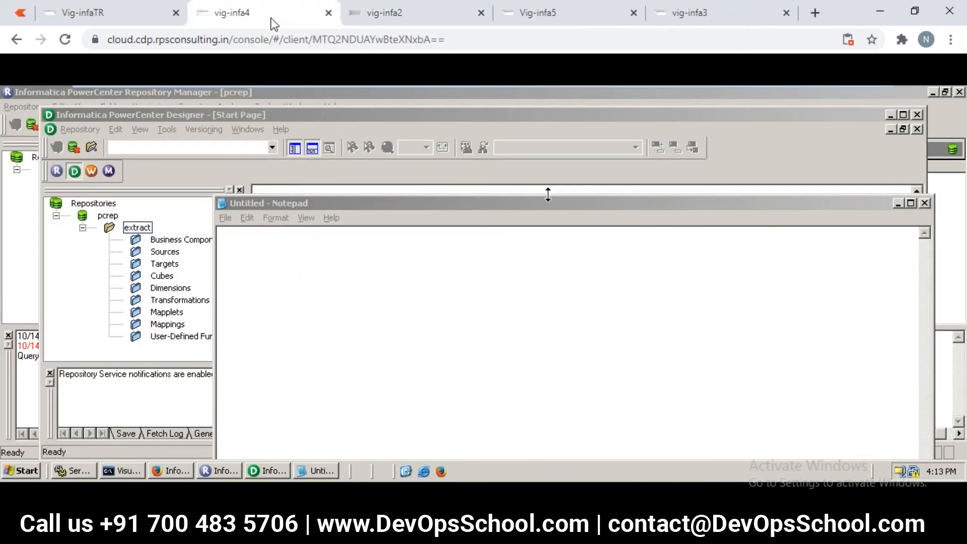
left_click(394, 15)
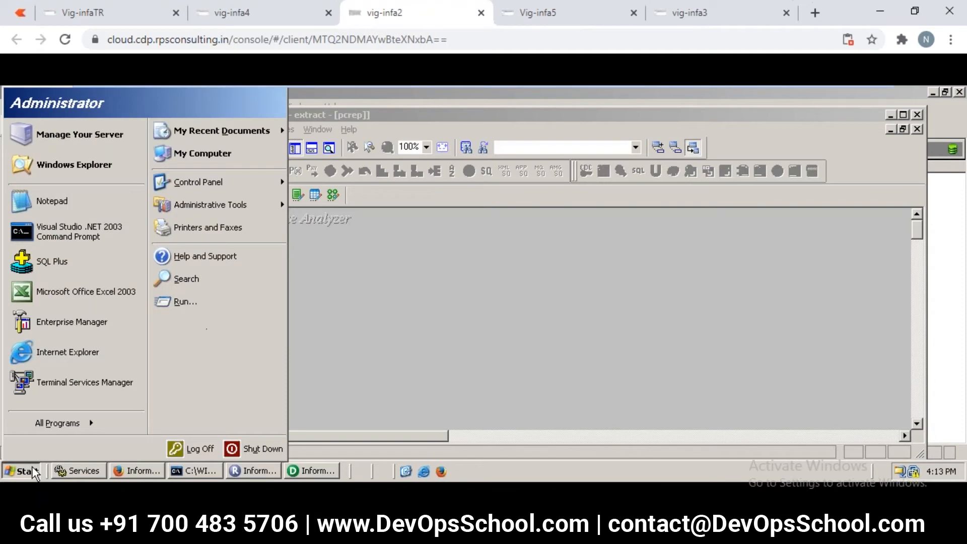
left_click(44, 204)
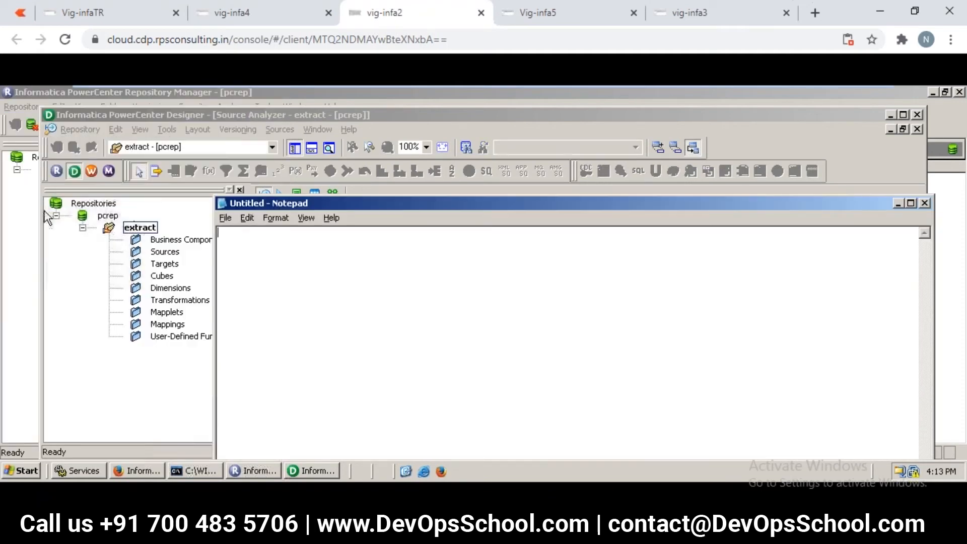
Return to the vig-infaTR session and enter the sample data lines 1,2,3 and 4,5,6 in the blank Notepad document
left_click(111, 15)
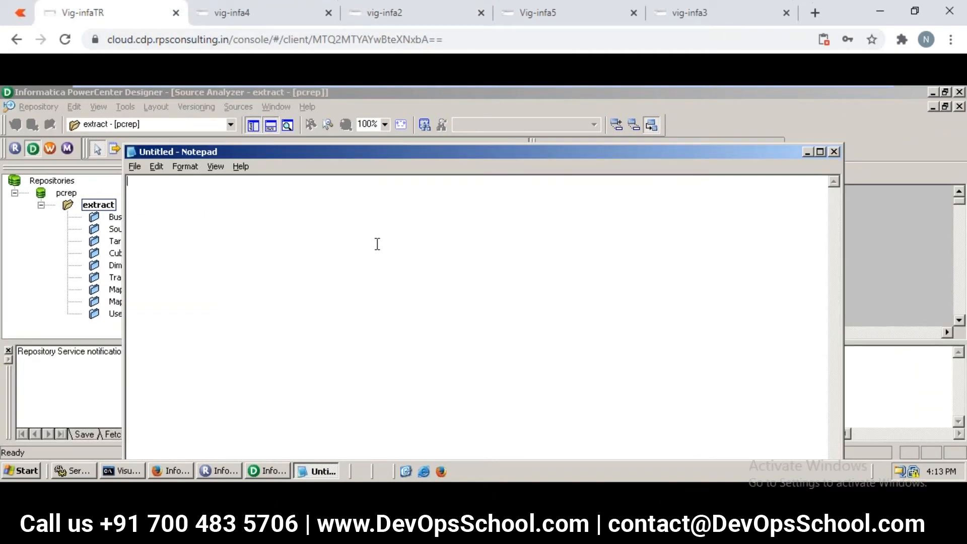
type("1,2,3")
key("Return")
type("4,5,6")
key("Return")
Start saving the sample data file, browse to Local Disk (C:), and open the options for creating a new item there
key("ctrl+s")
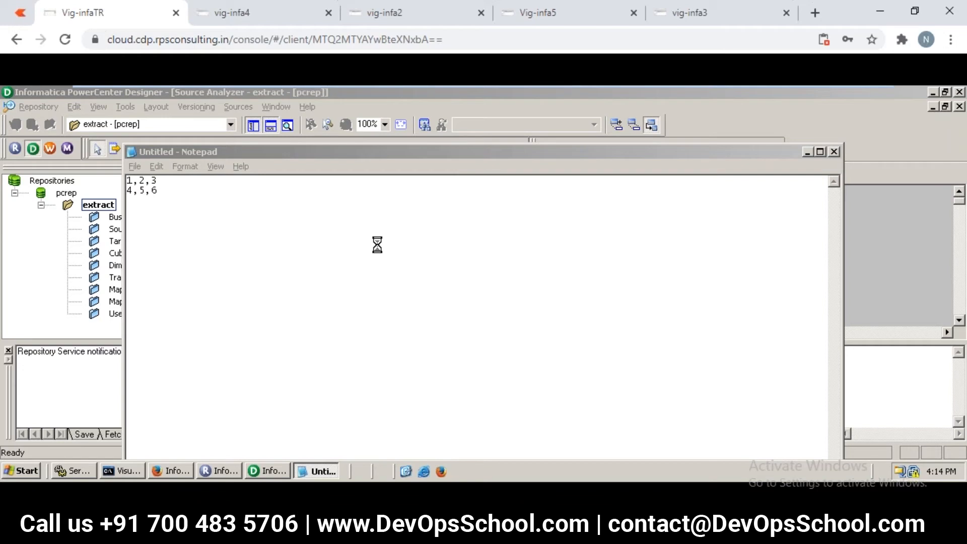
key("ctrl+s")
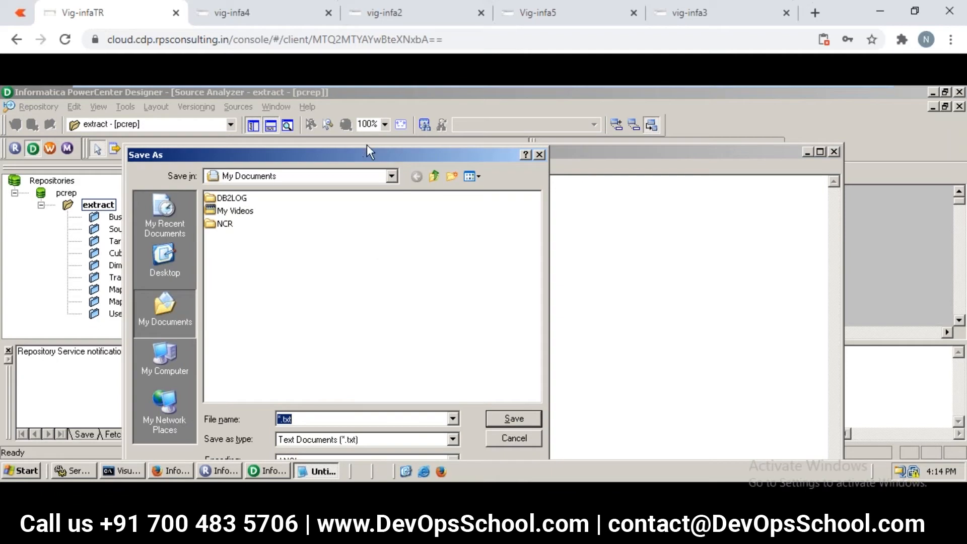
left_click_drag(363, 160, 618, 177)
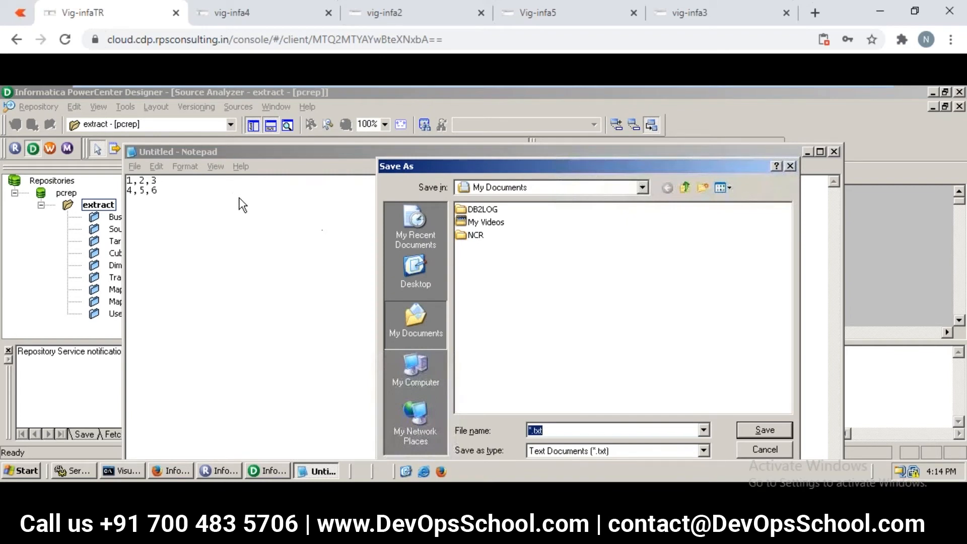
left_click(431, 369)
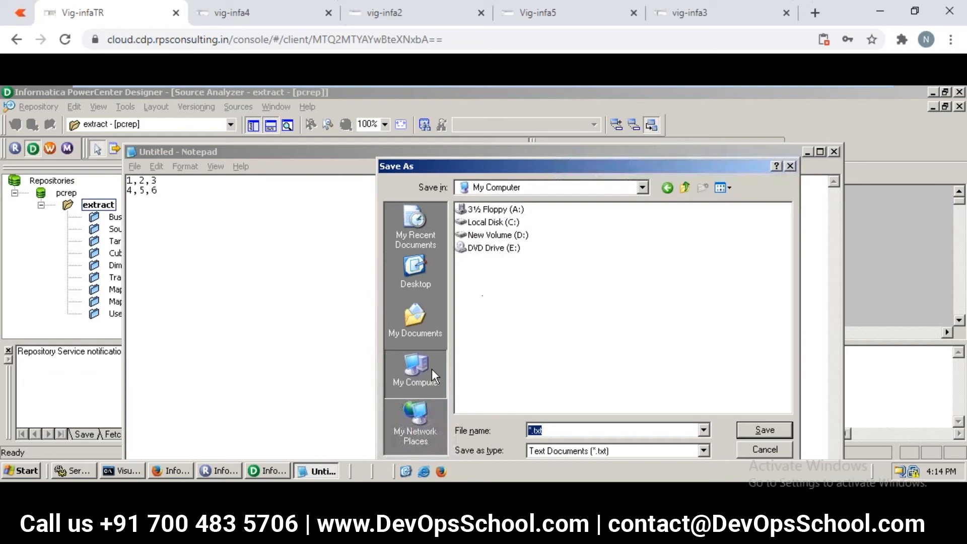
double_click(501, 222)
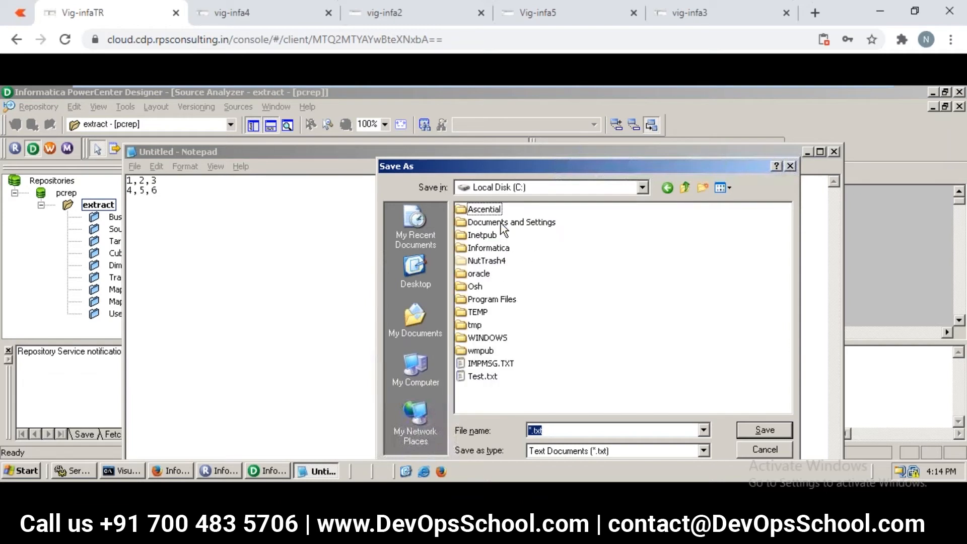
right_click(588, 255)
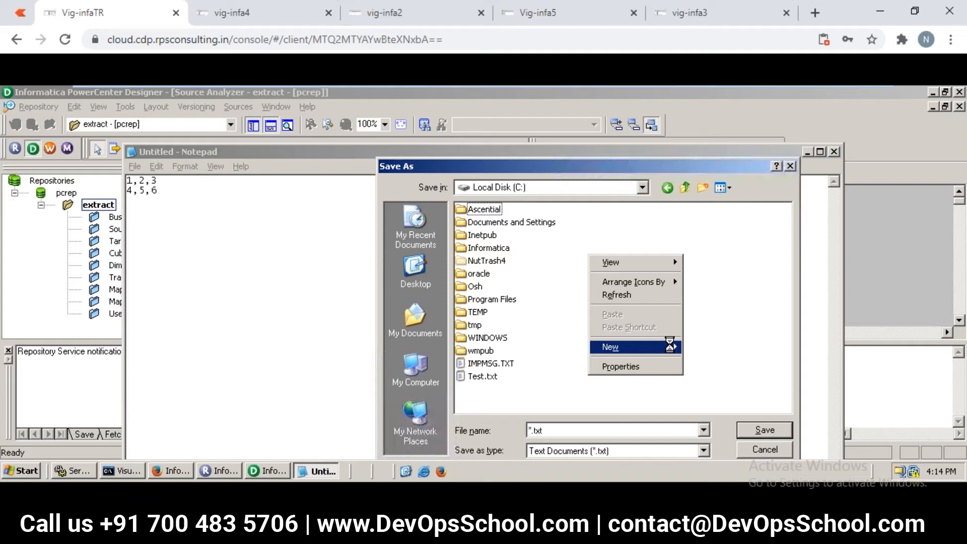
Review the file-saving progress in the vig-infa4, vig-infa2, Vig-infa5 and vig-infa3 sessions, and return to vig-infaTR
left_click(276, 12)
left_click(408, 15)
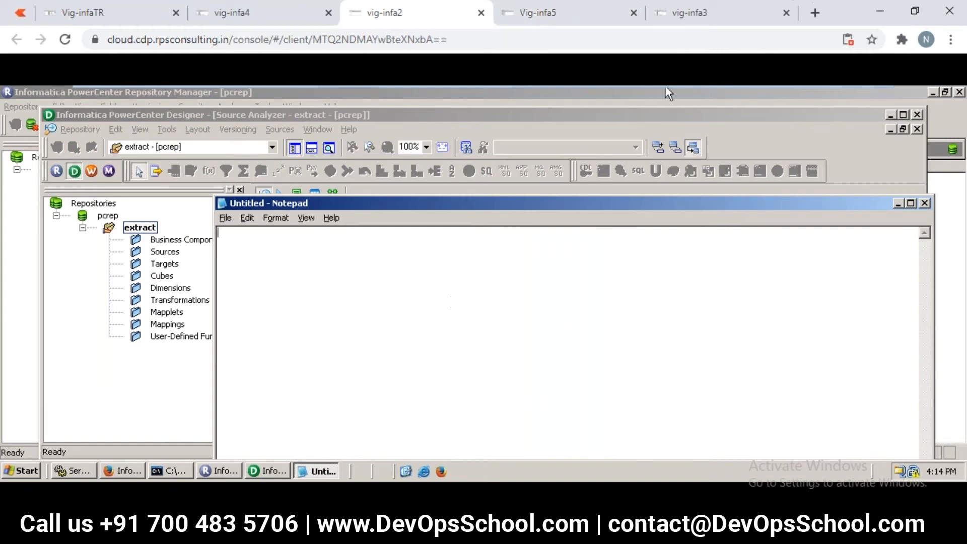
left_click(538, 15)
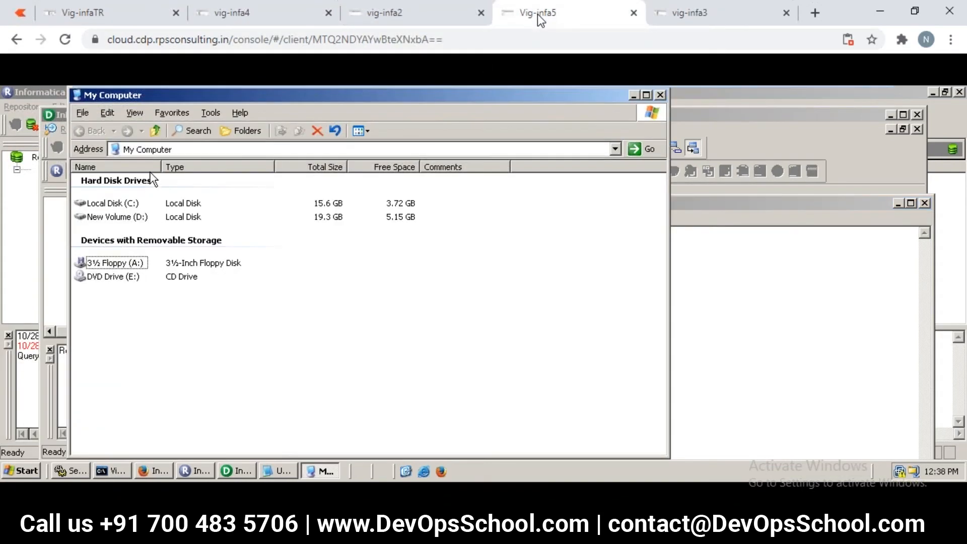
left_click_drag(121, 209, 268, 479)
left_click(272, 472)
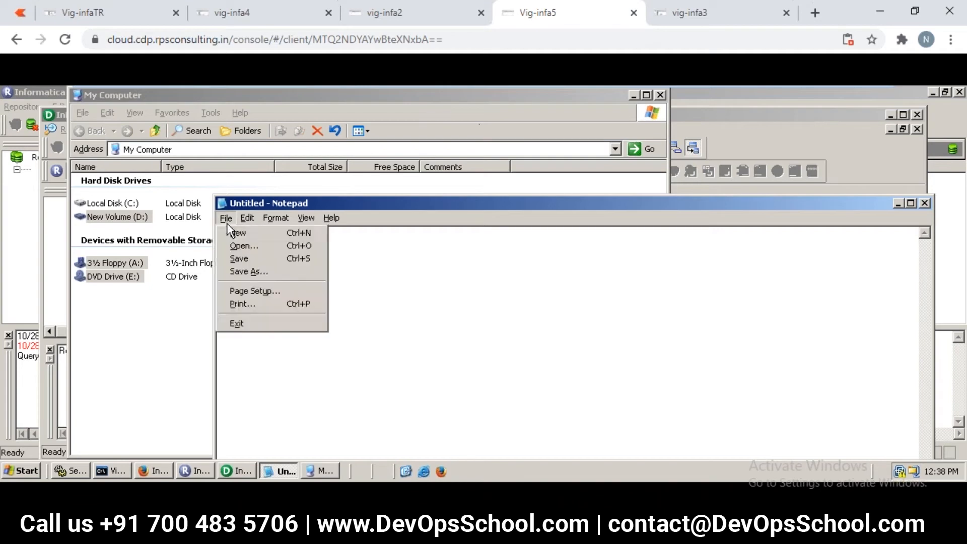
left_click(676, 23)
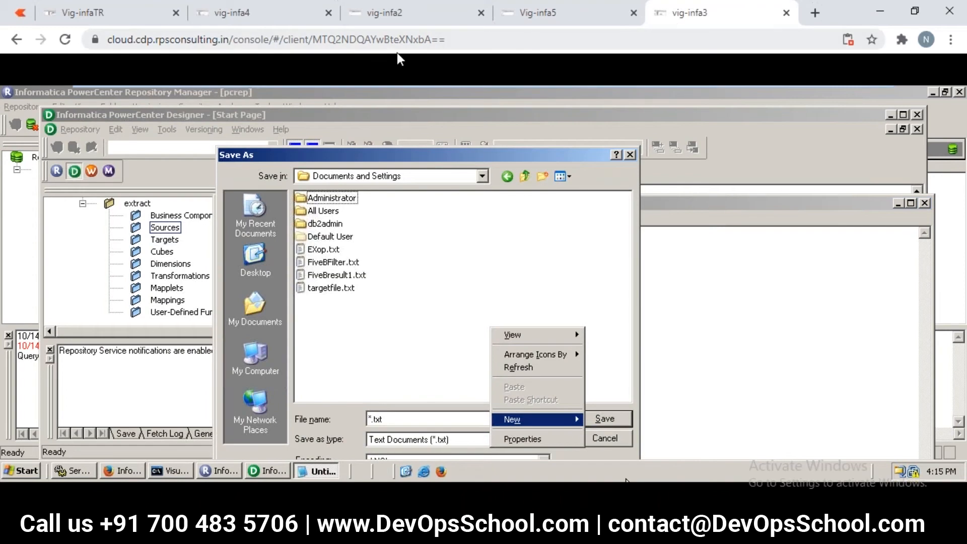
left_click(144, 15)
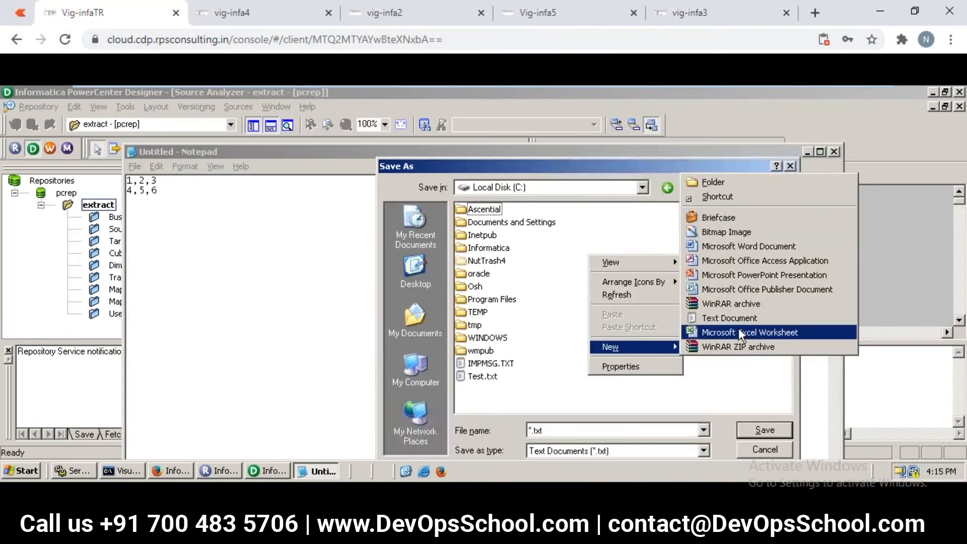
Create a folder named source on Local Disk (C:) and open it as the save location
left_click(743, 184)
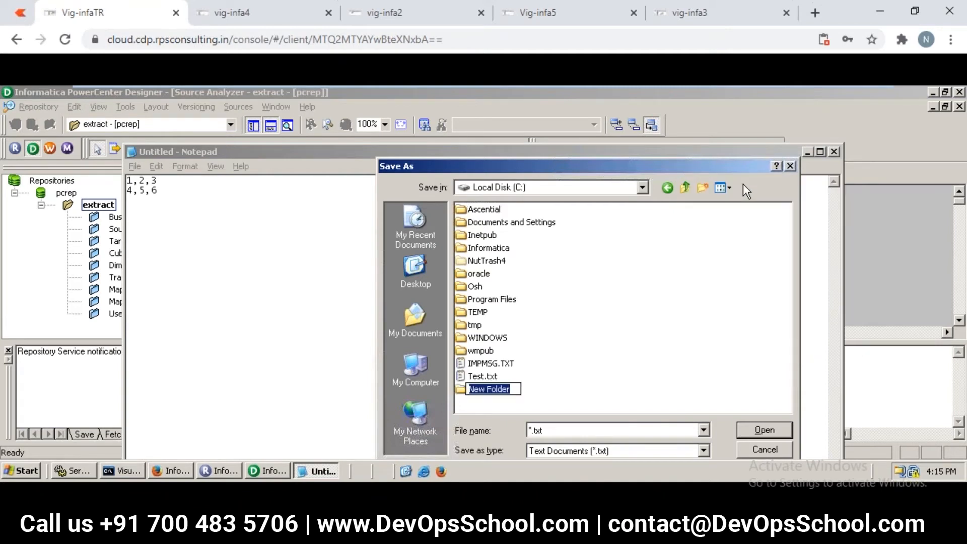
type("s")
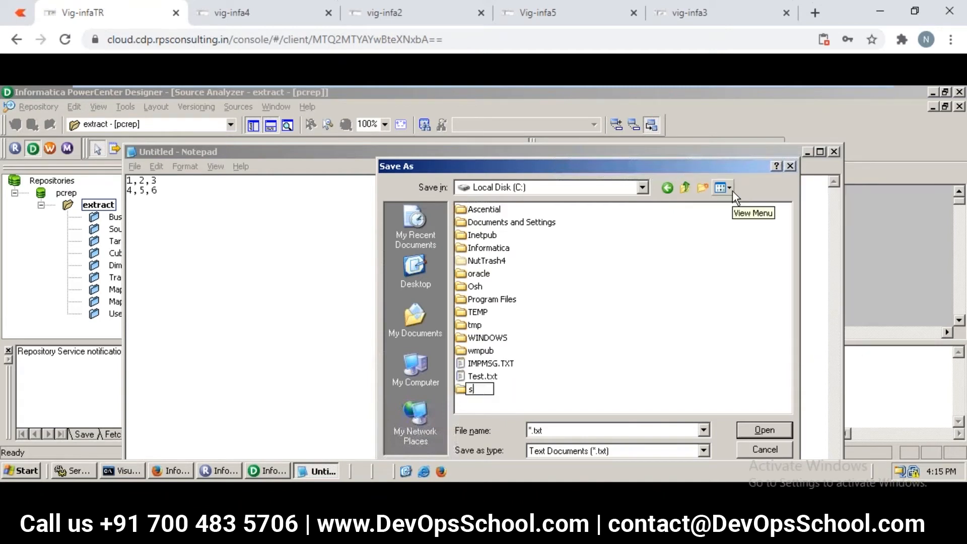
type("ource")
key("Return")
key("Return")
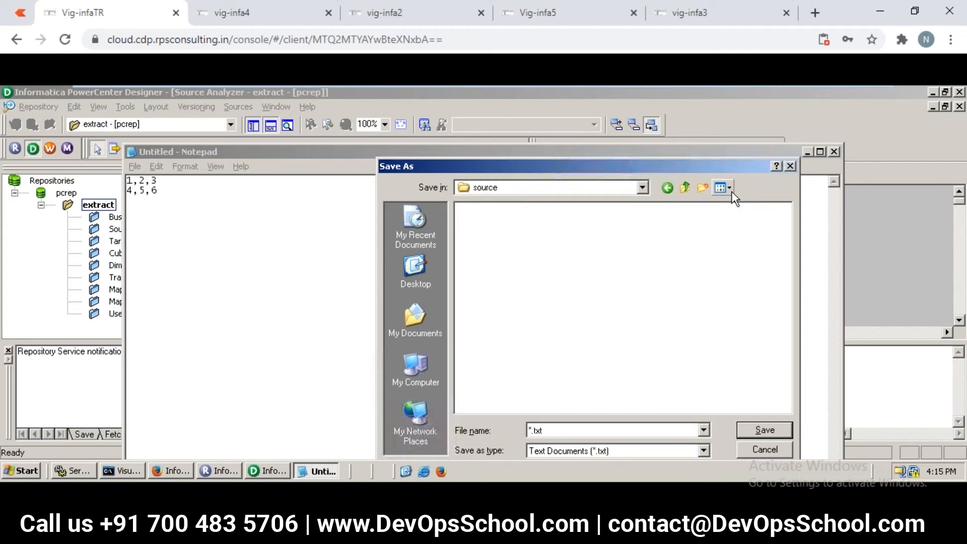
Set the file name of the sample data file to seq_1.txt
double_click(612, 430)
key("Home")
key("Delete")
type("seq_1")
Review the folder and file creation in the vig-infa4, vig-infa2 and Vig-infa5 sessions, and switch to vig-infa3
left_click(274, 14)
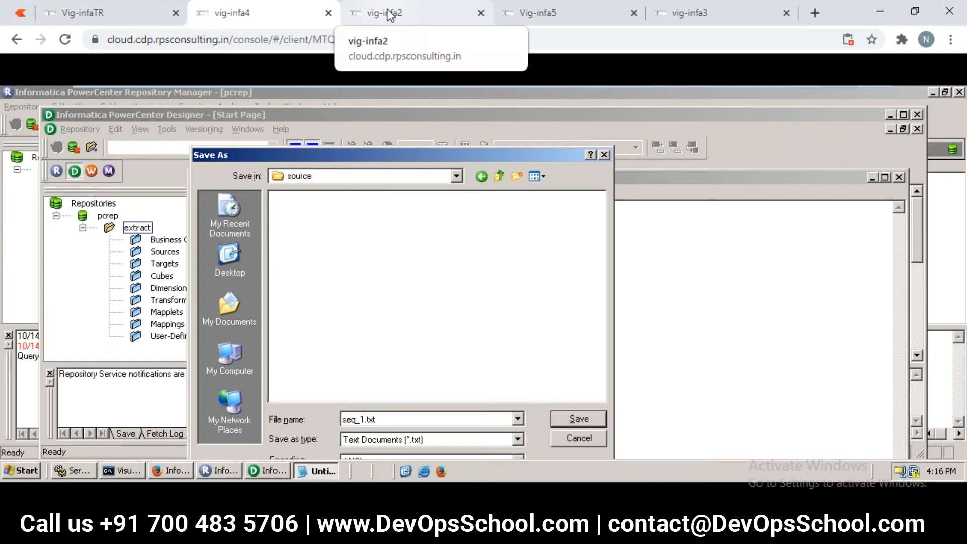
left_click(414, 10)
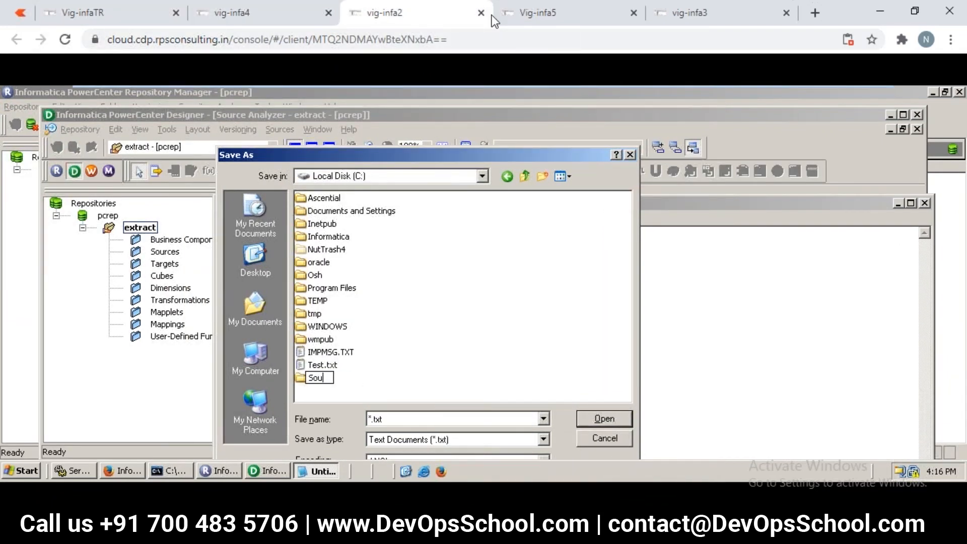
left_click(529, 16)
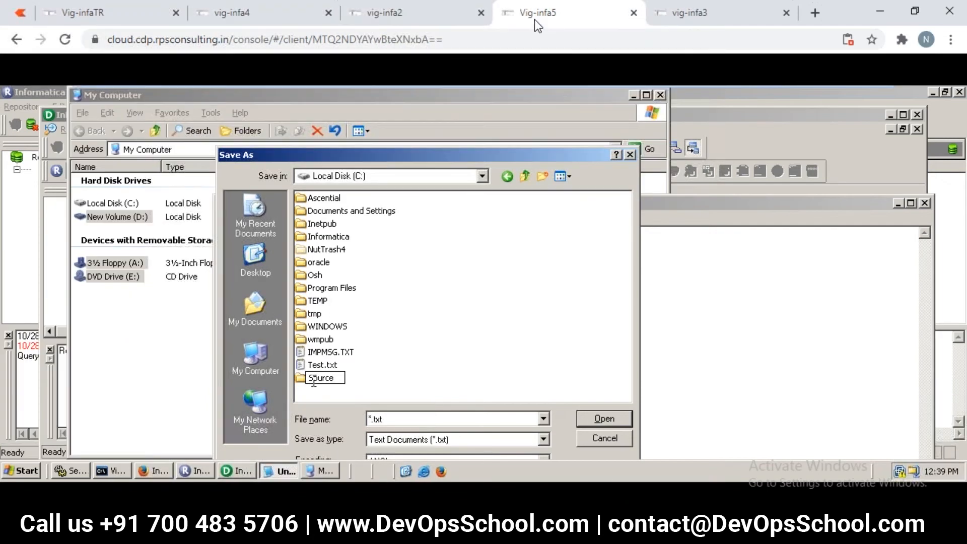
left_click(709, 146)
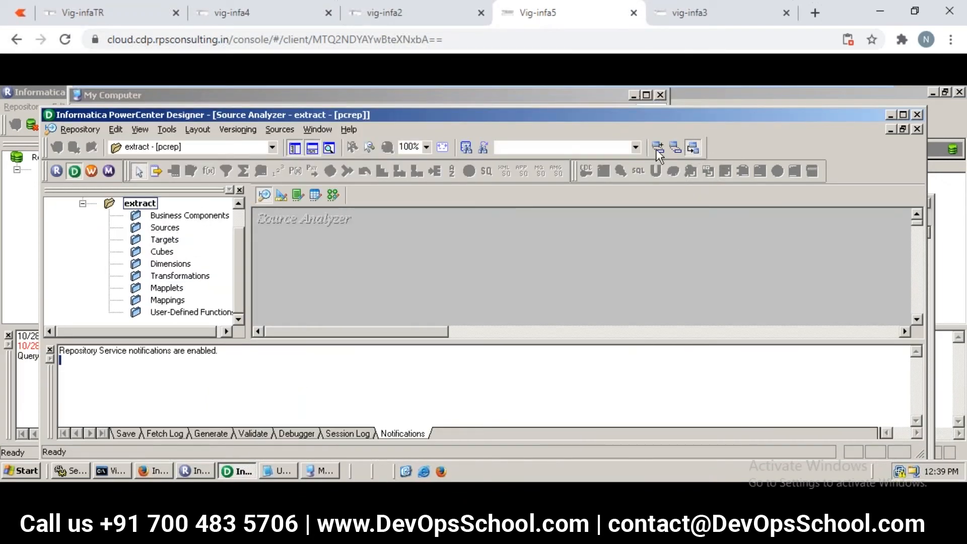
left_click(678, 23)
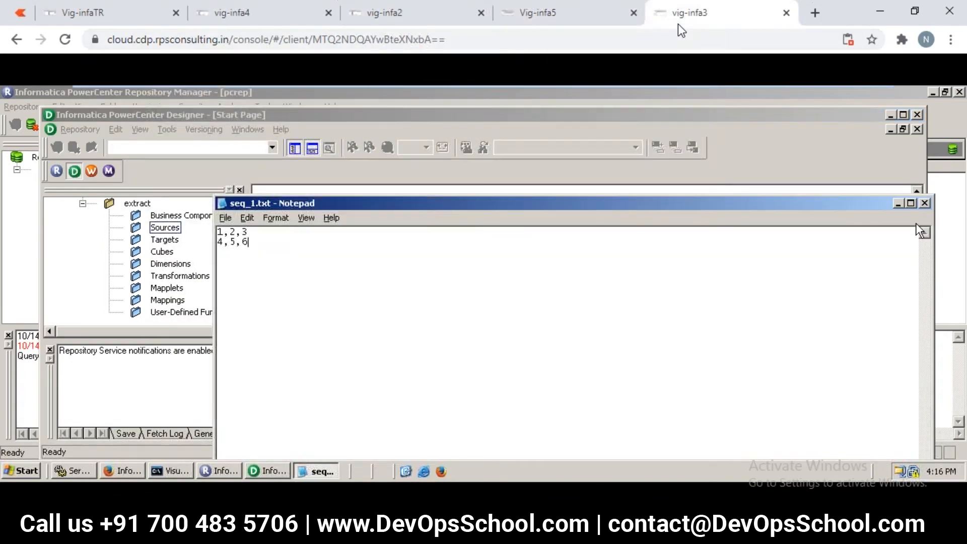
Close the misplaced seq_1.txt file in the vig-infa3 session and open a new blank Notepad document
left_click(226, 218)
mouse_move(247, 218)
left_click(398, 256)
key("alt+F4")
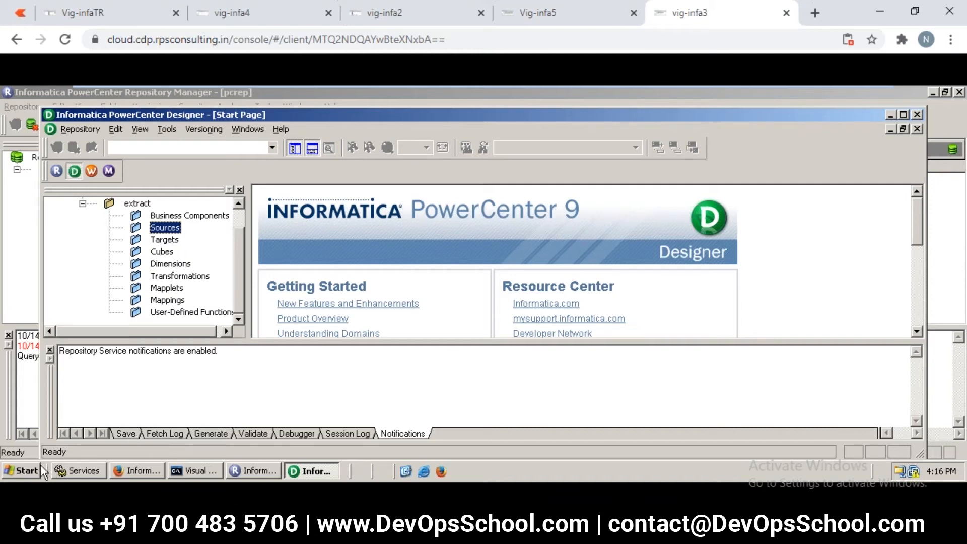
left_click(26, 472)
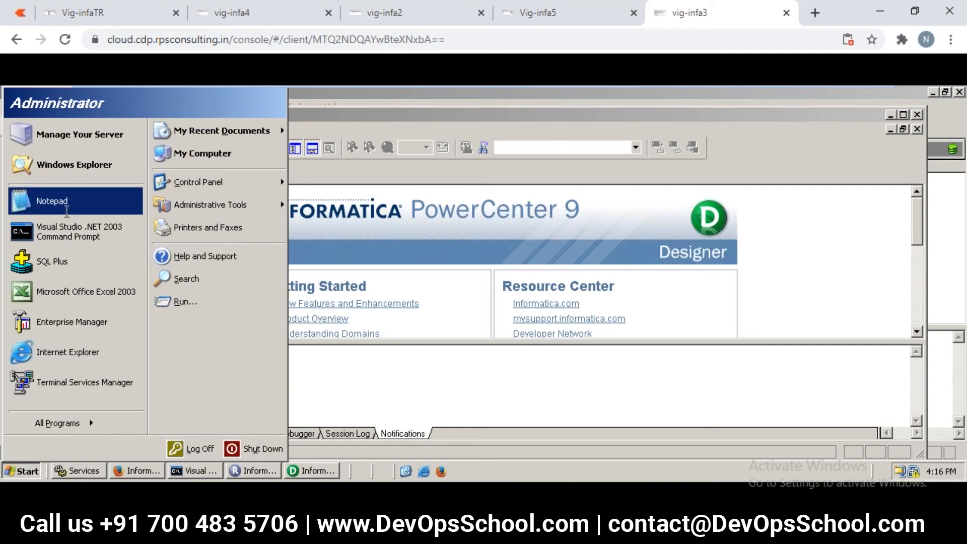
left_click(66, 202)
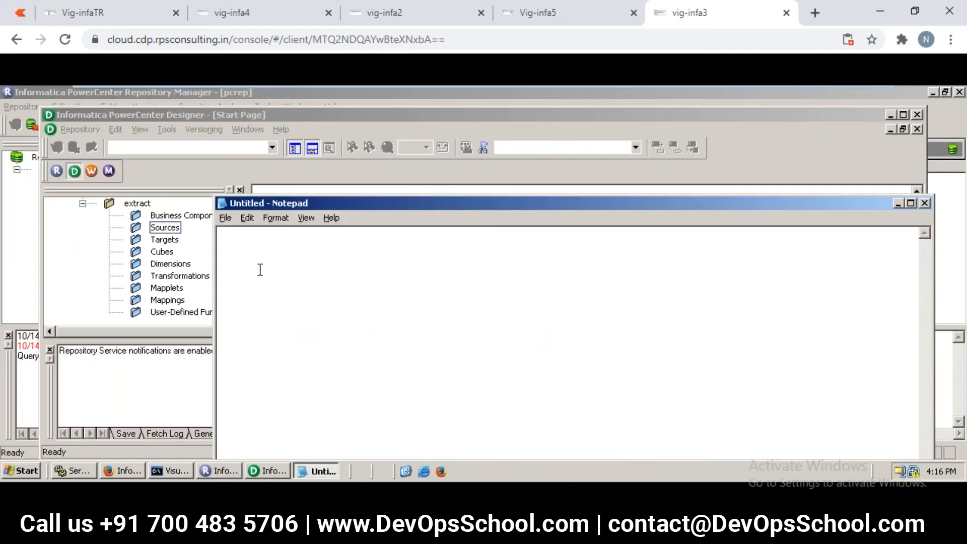
Enter 1,2,3 and 4,5,6 on separate lines in the new Notepad document of the vig-infa3 session
type("1,2,3")
key("Return")
type("4,5,6")
key("Return")
Start saving the Notepad document in vig-infa3 and create and open a new folder named source on Local Disk (C:)
key("ctrl+s")
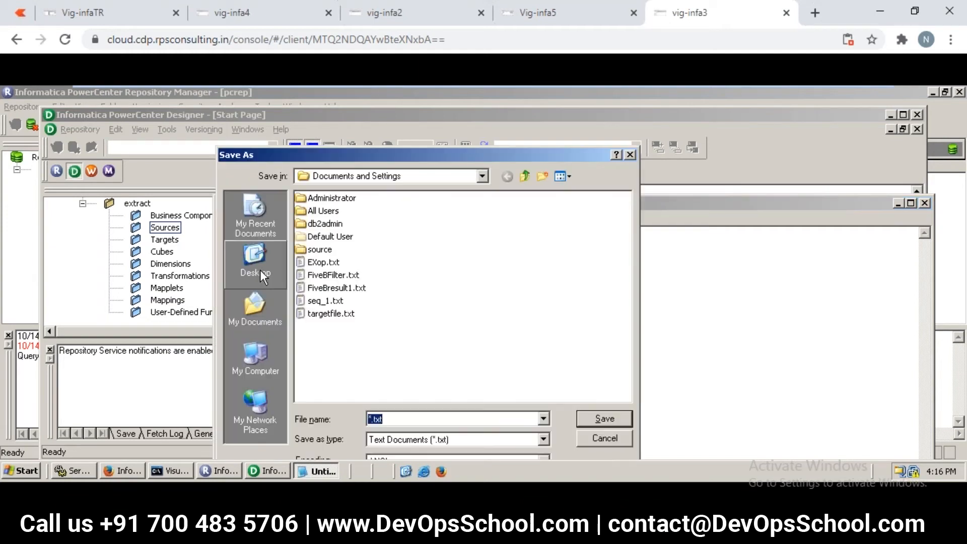
left_click(253, 350)
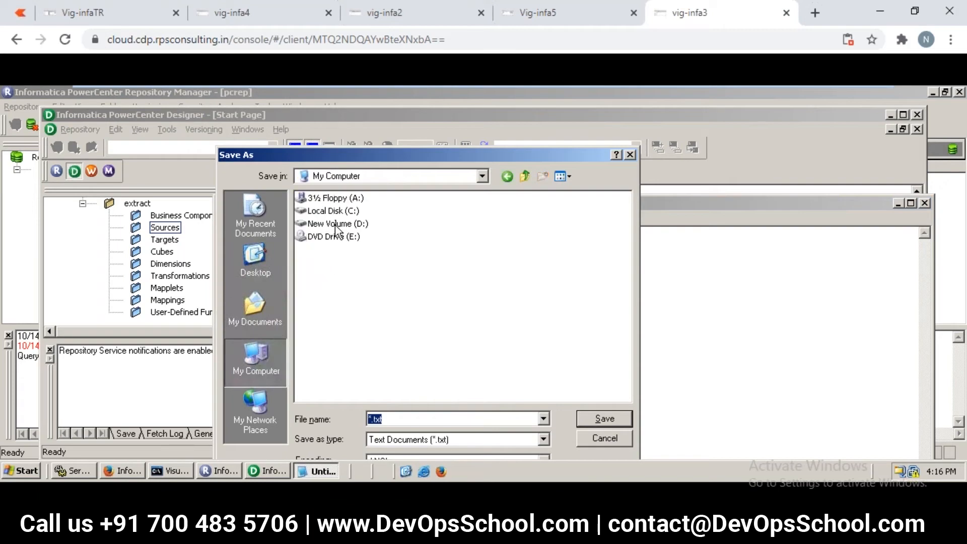
double_click(332, 211)
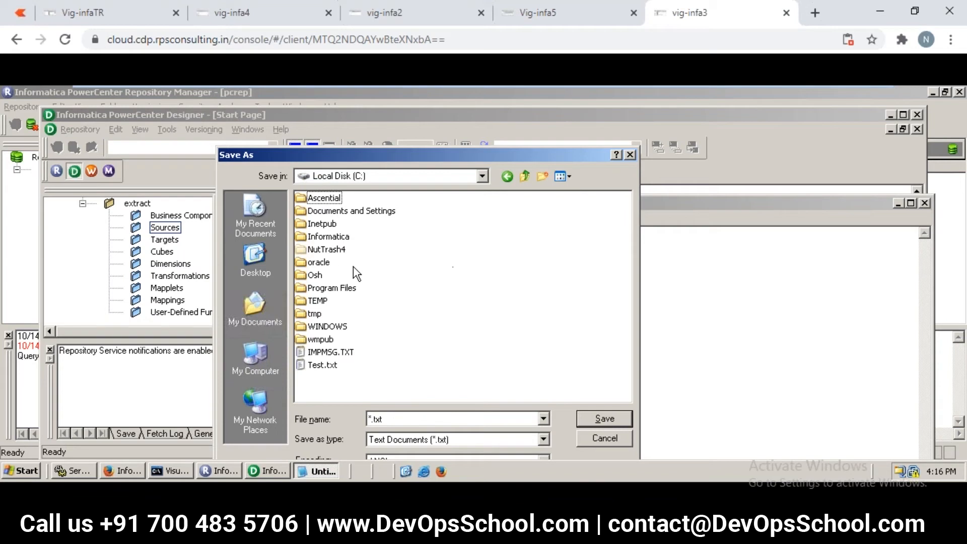
right_click(510, 261)
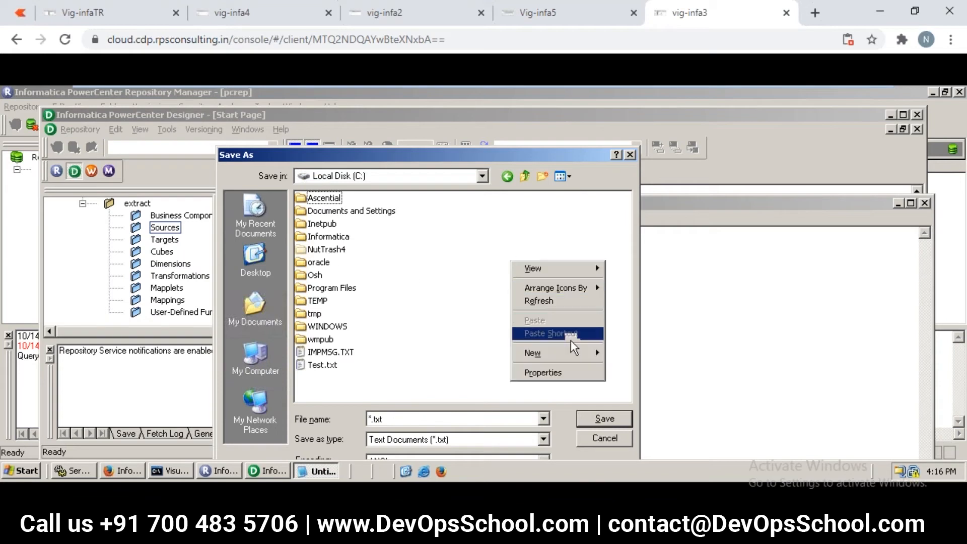
mouse_move(574, 351)
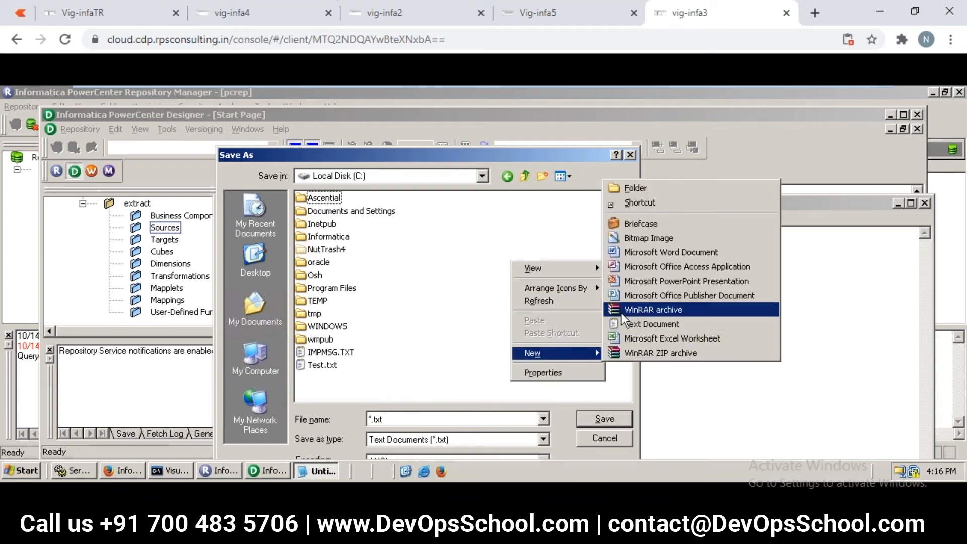
left_click(638, 187)
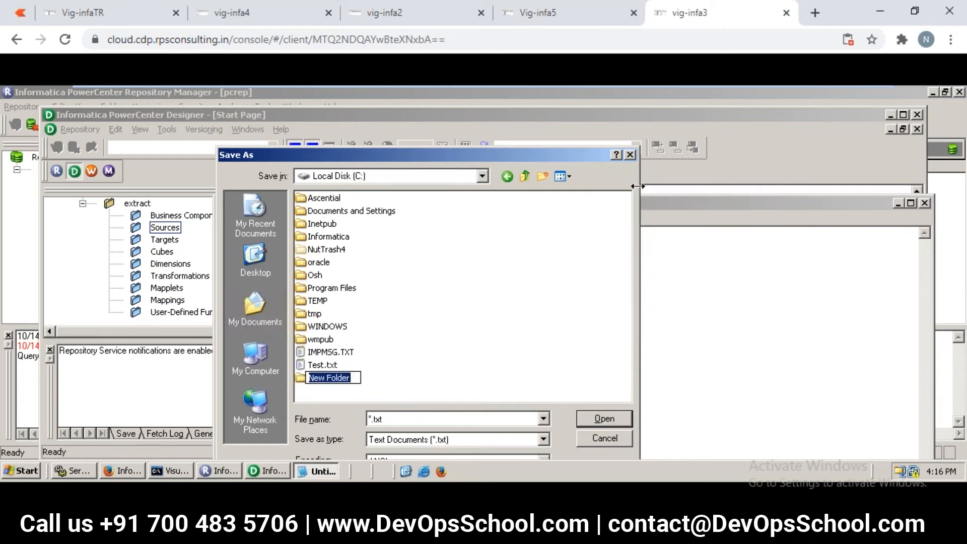
type("source")
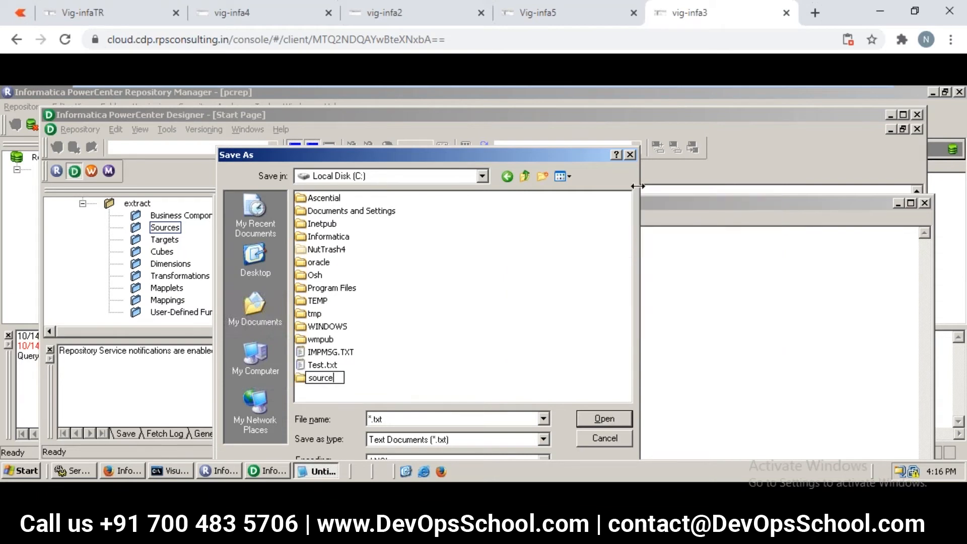
key("Return")
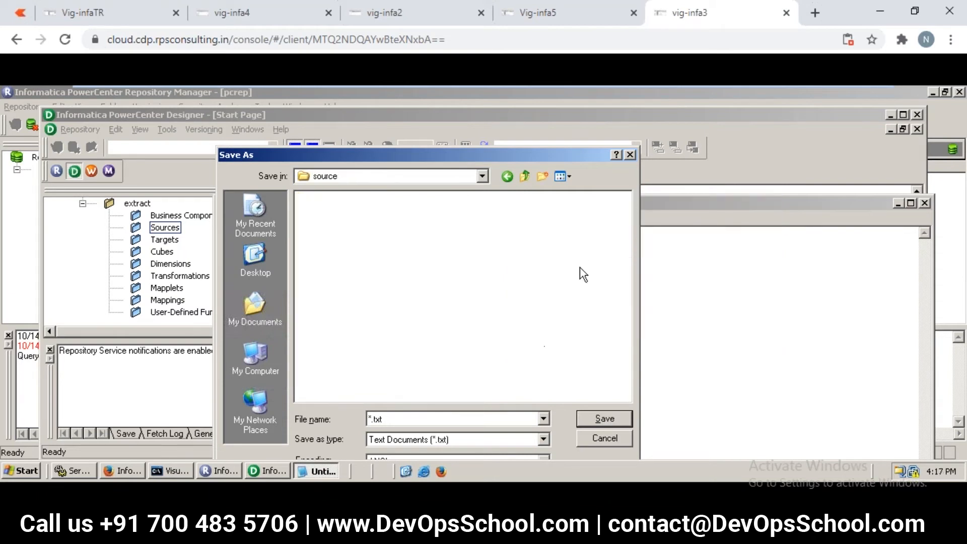
Save the document as seq_1.txt in the source folder of the vig-infa3 session
double_click(452, 417)
key("Home")
key("Delete")
type("seq_1")
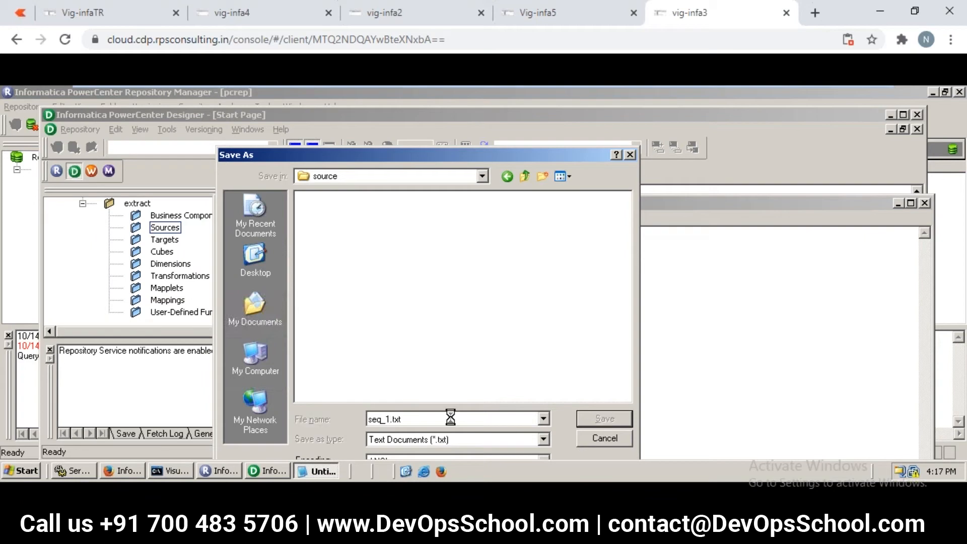
key("Return")
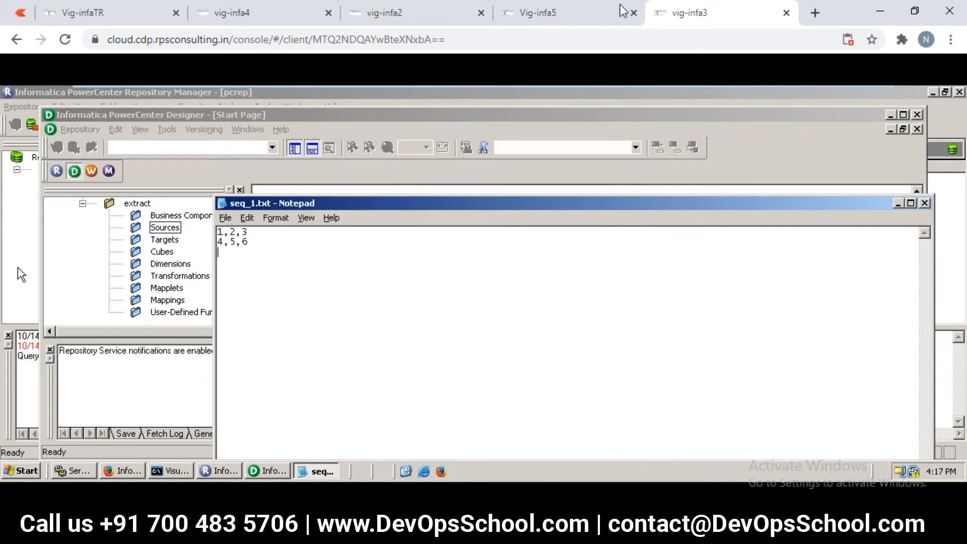
Switch to the Vig-infa5 session and save its Notepad document as seq_1.txt in the C: Source folder
left_click(530, 18)
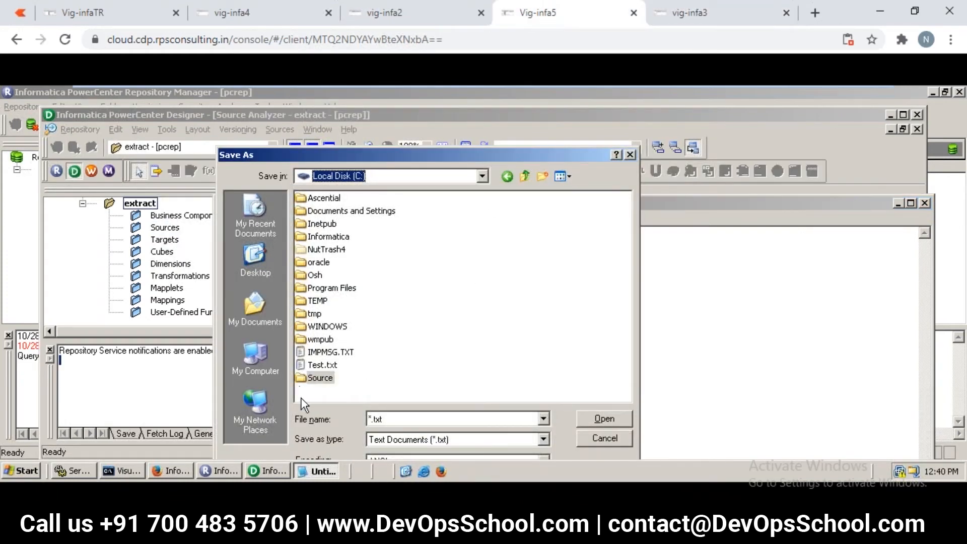
double_click(304, 379)
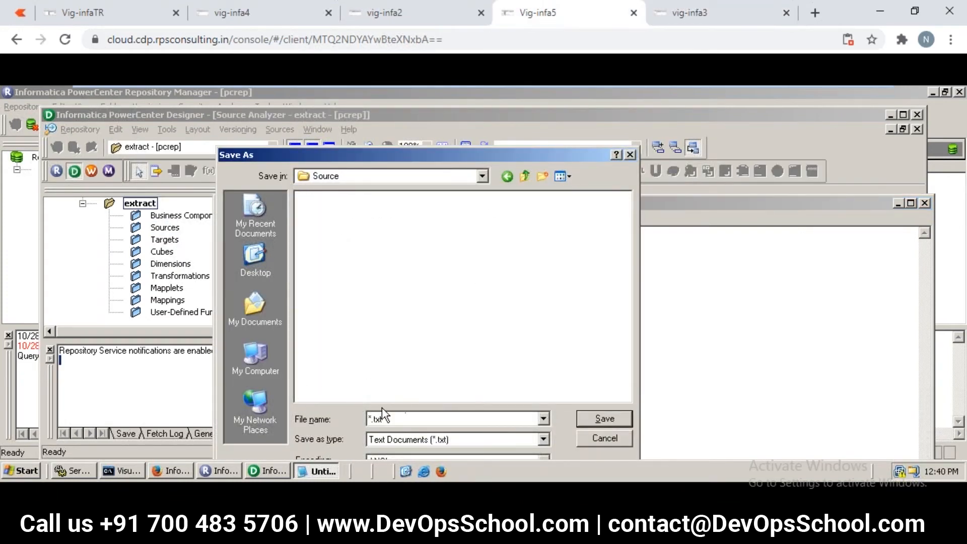
left_click(404, 422)
left_click(404, 422)
key("Home")
key("Delete")
type("seq_1")
left_click(594, 418)
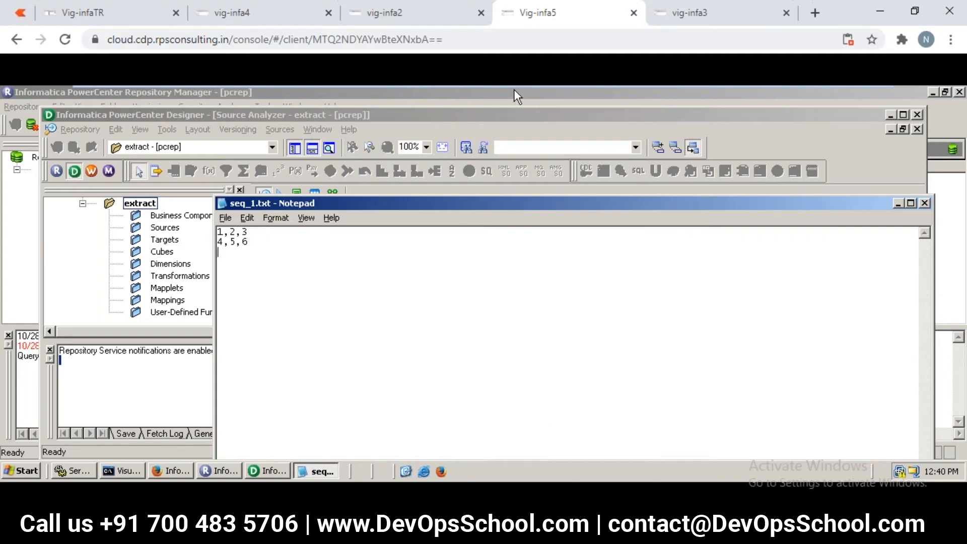
Check the Notepad documents in vig-infa2 and vig-infa4, and save seq_1.txt to the source folder in the Vig-infaTR session
left_click(435, 16)
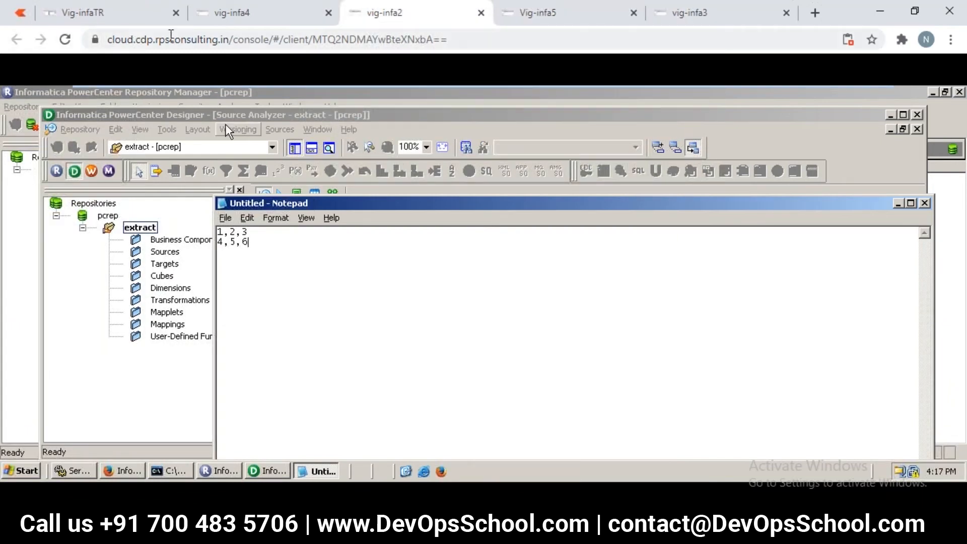
left_click(216, 15)
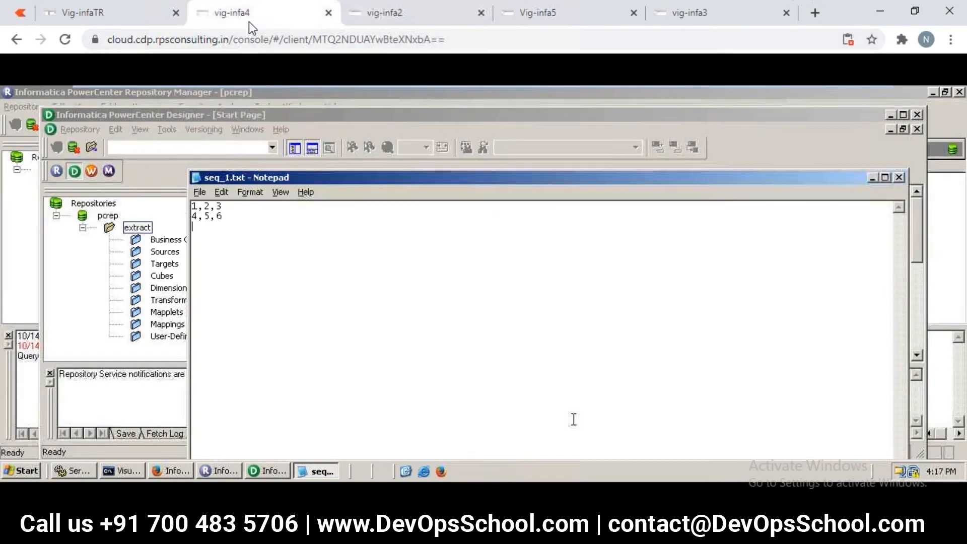
left_click(99, 15)
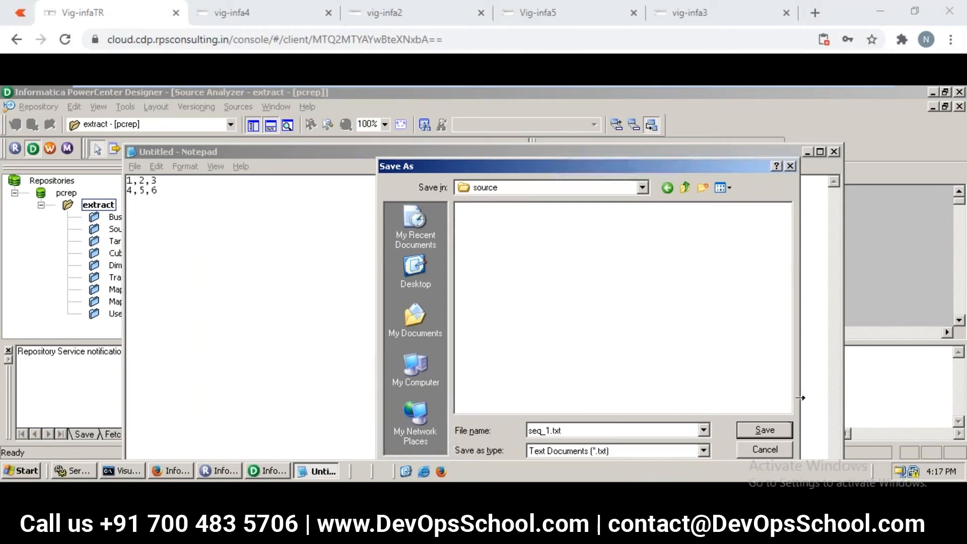
left_click(774, 428)
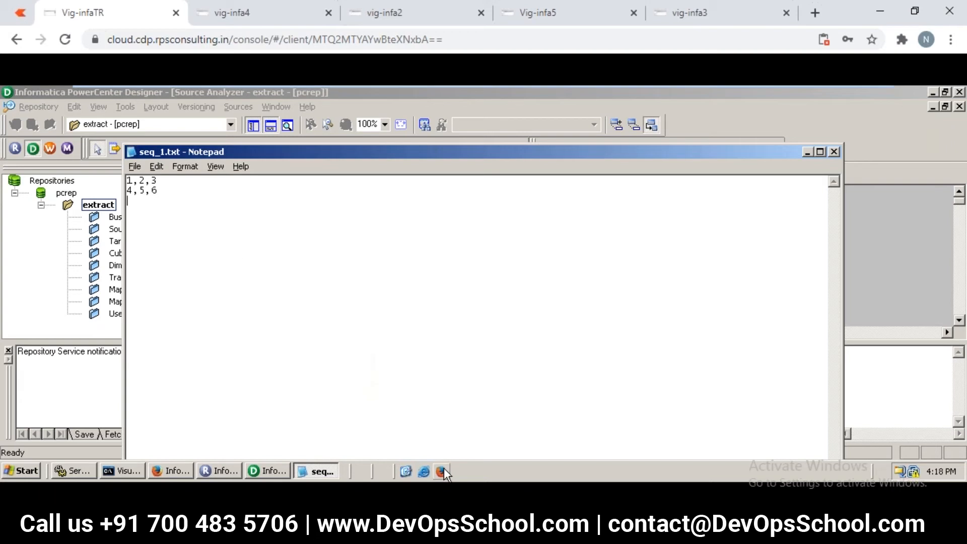
Switch to the local Notepad notes and add an indented line "---create metadata" under "read the data from a file"
mouse_move(444, 467)
left_click(612, 465)
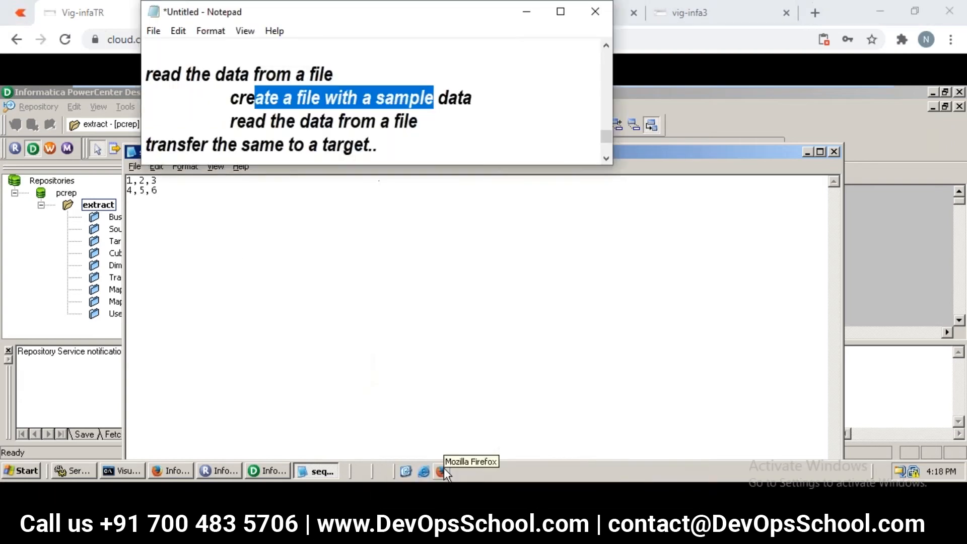
left_click(486, 96)
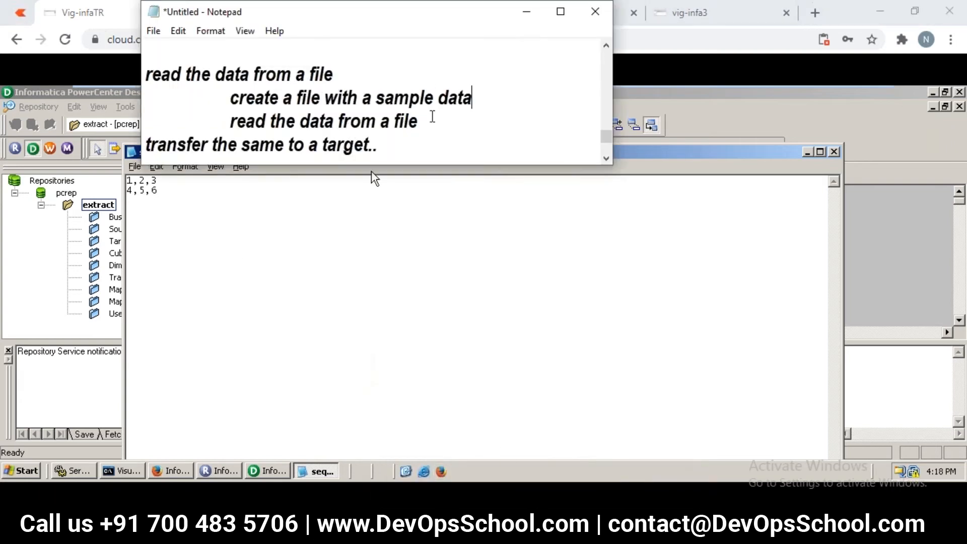
left_click_drag(230, 122, 445, 123)
left_click(445, 123)
key("Return")
key("Tab")
key("Tab")
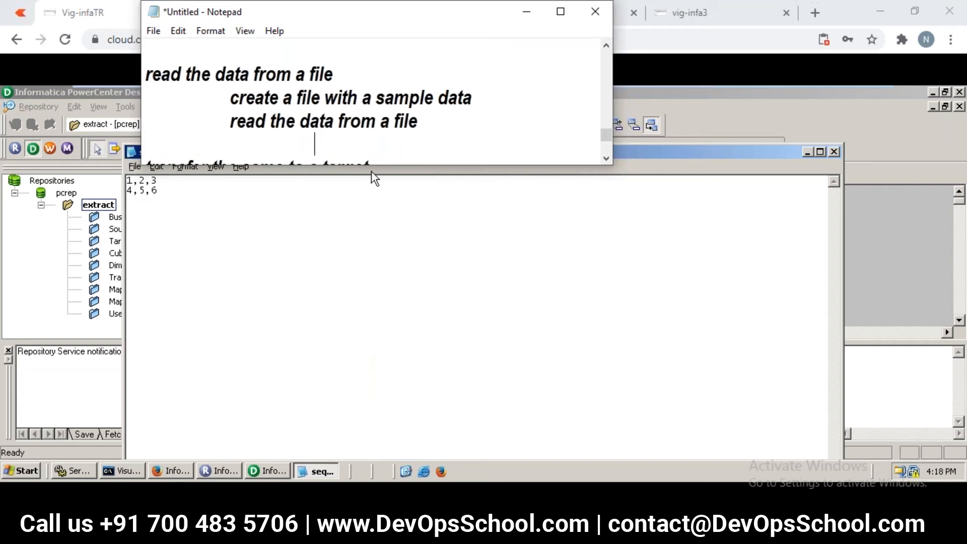
type("---create meta")
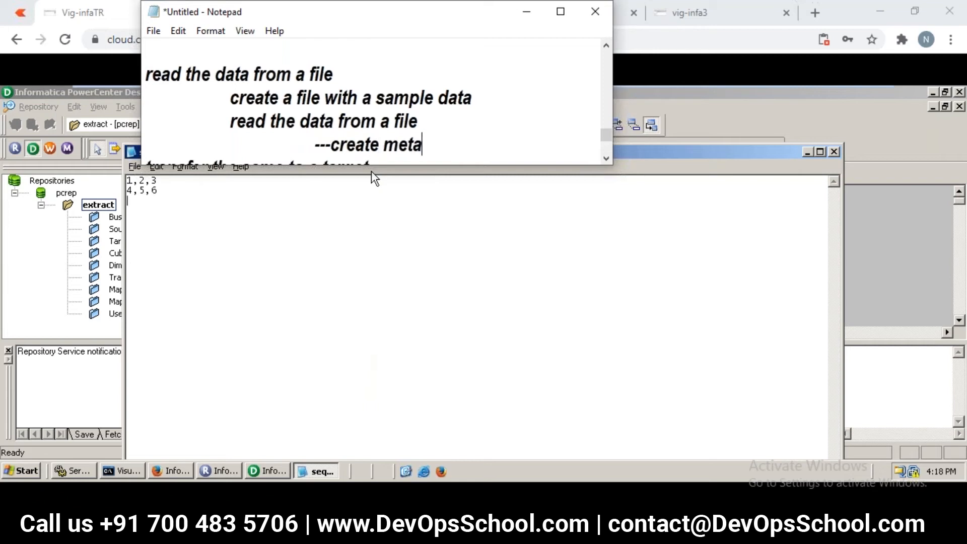
type("data")
Add a further indented line "===>import flat file definitions" below the create metadata note
key("Return")
key("Tab")
key("Tab")
key("Tab")
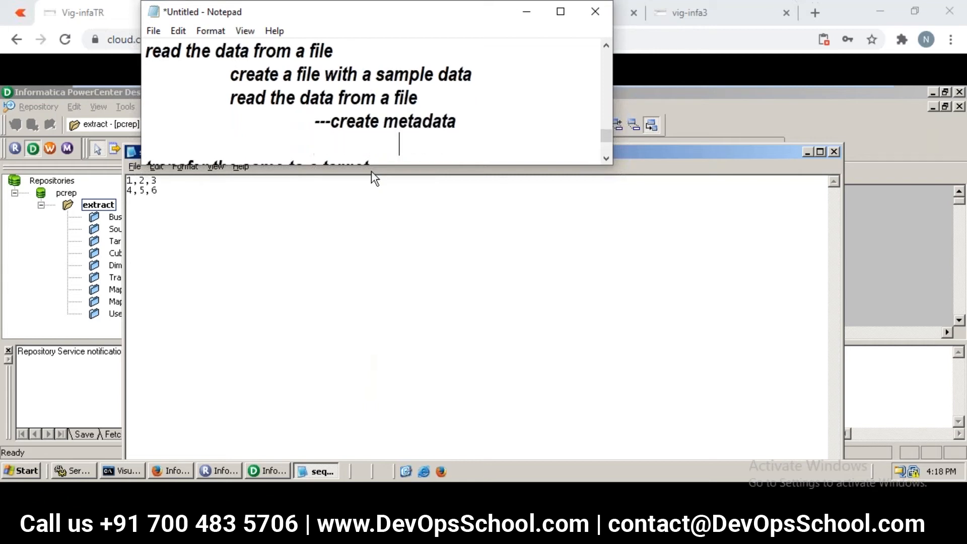
type("===>impo")
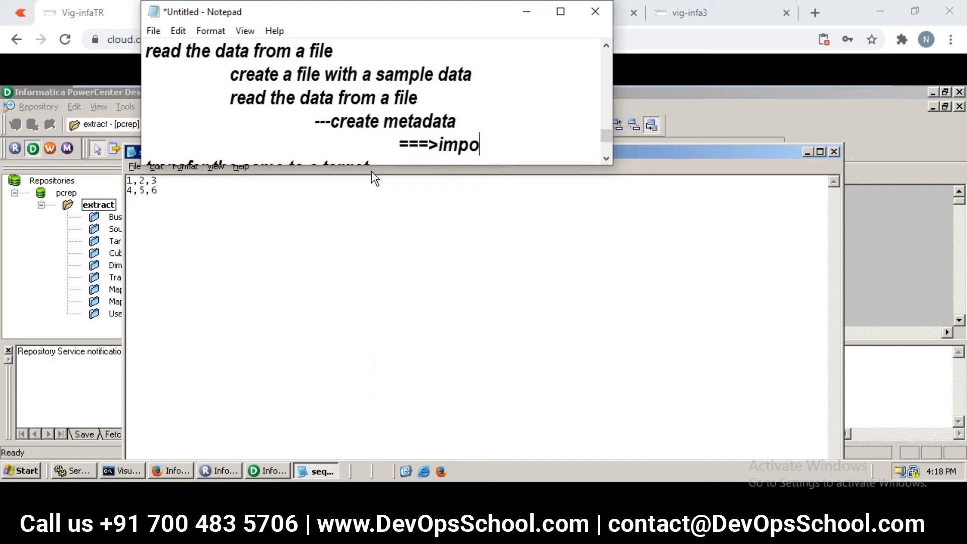
type("rt flat file d")
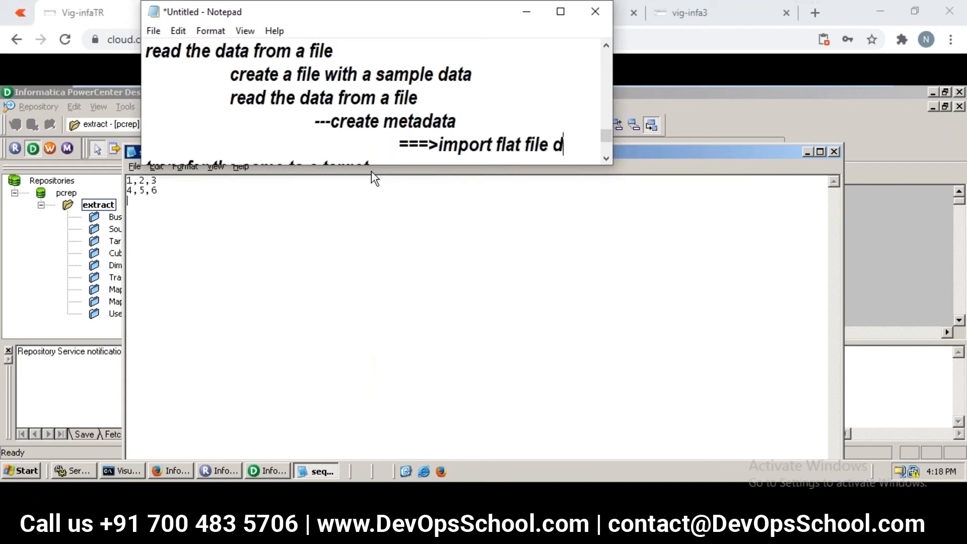
type("efinitions")
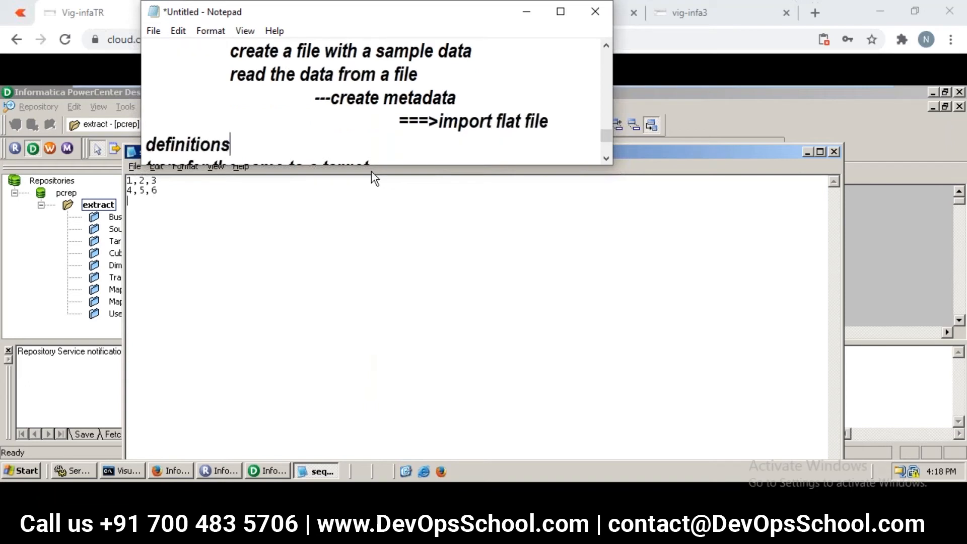
Highlight the whole "===>import flat file definitions" line in the notes
key("Up")
key("Up")
key("shift+Down")
key("shift+Home")
key("Down")
key("Left")
key("Up")
key("Right")
key("shift+Down")
key("shift+End")
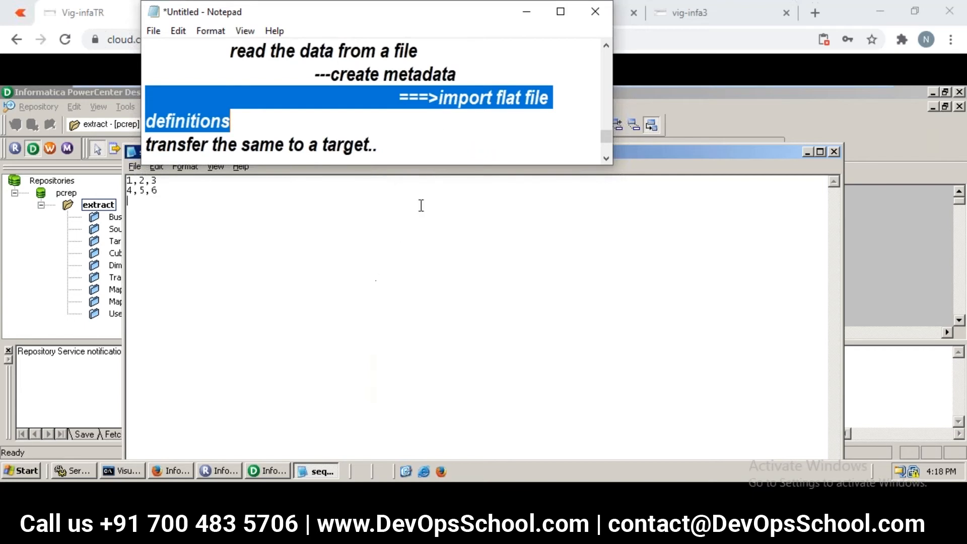
Switch to PowerCenter Designer in the Vig-infaTR session and display the source import options, including Import from File
left_click(376, 280)
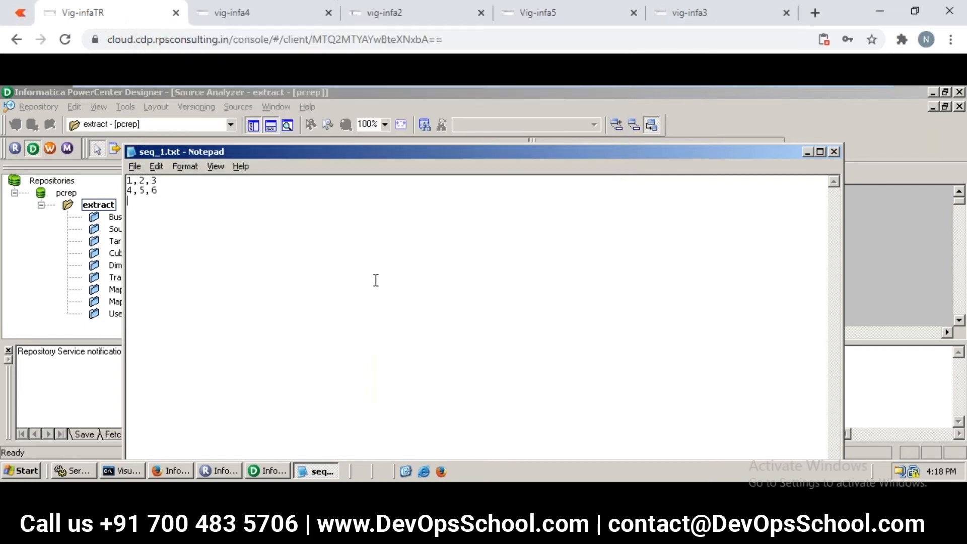
left_click(257, 470)
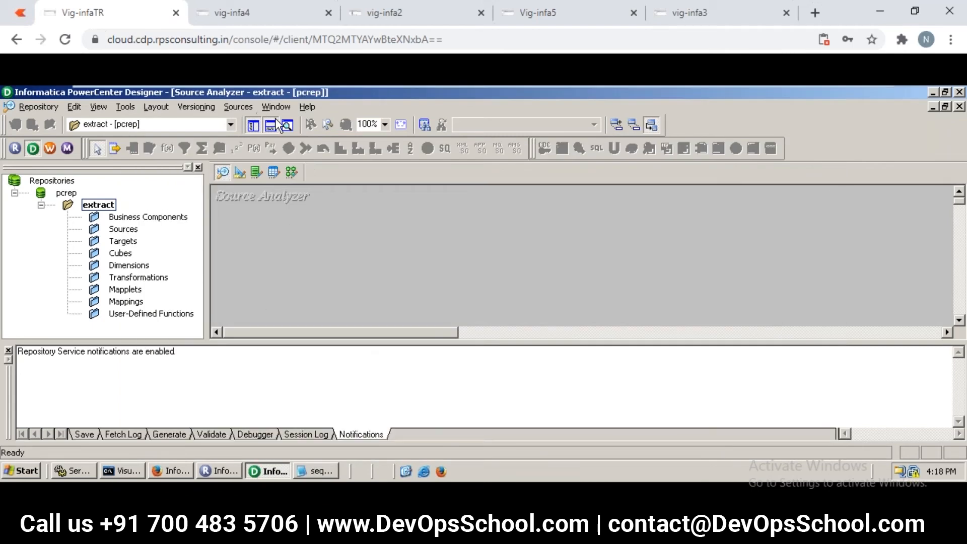
left_click(230, 107)
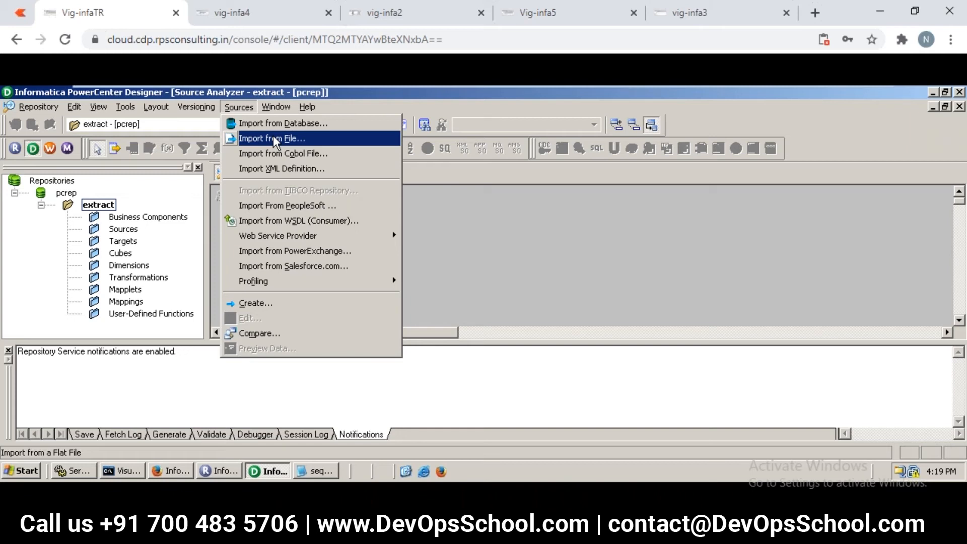
Switch to the vig-infa4 session and open the extract folder in Designer
left_click(259, 14)
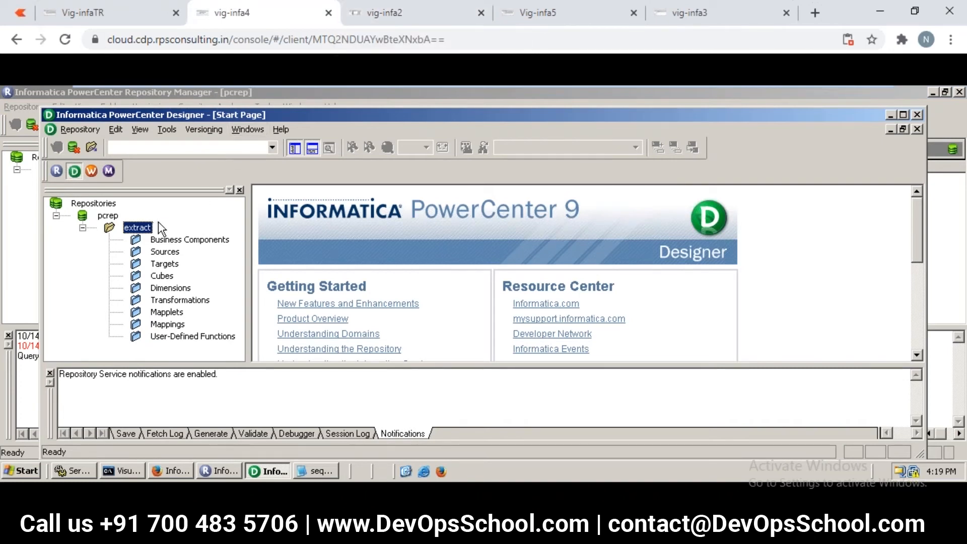
right_click(147, 228)
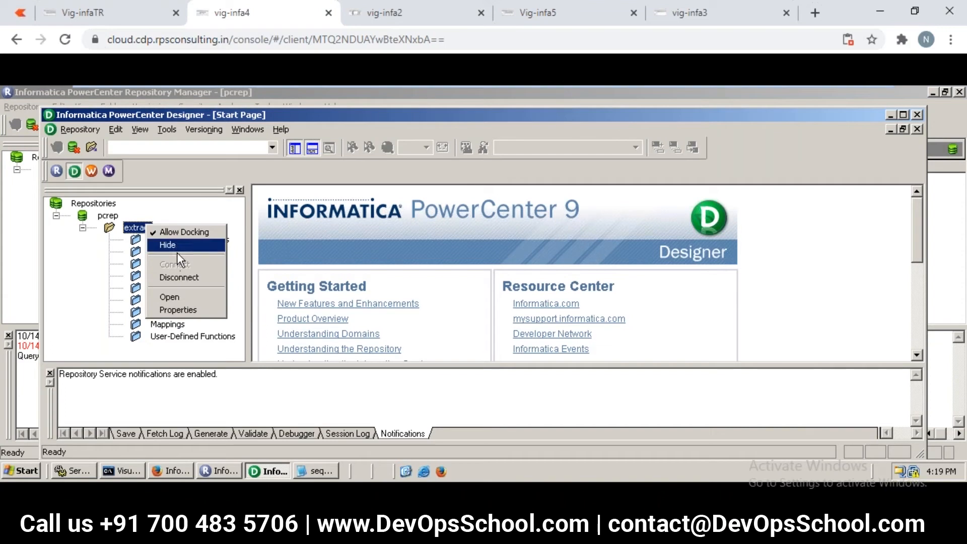
left_click(177, 297)
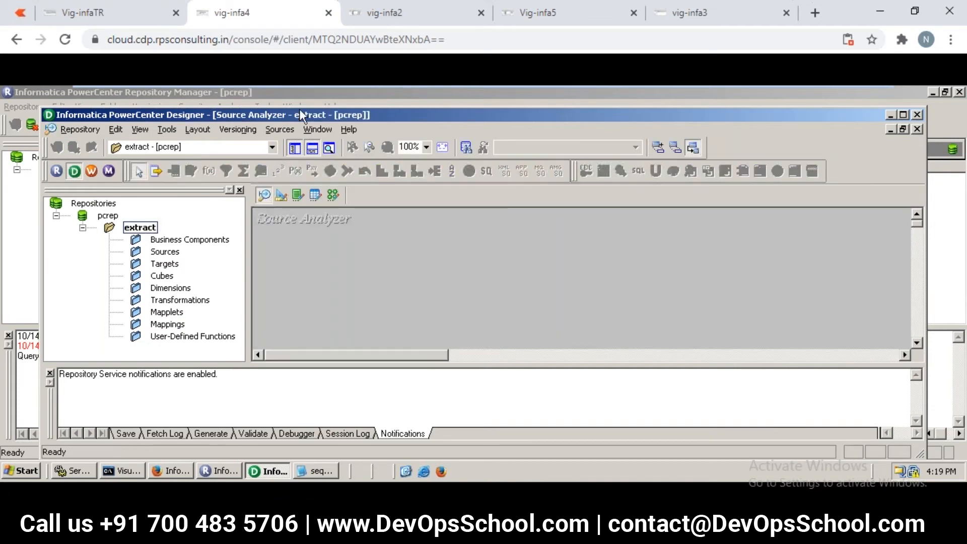
Review the source import options in vig-infa4 and switch to the vig-infa2 session to check its Source Analyzer
left_click(278, 129)
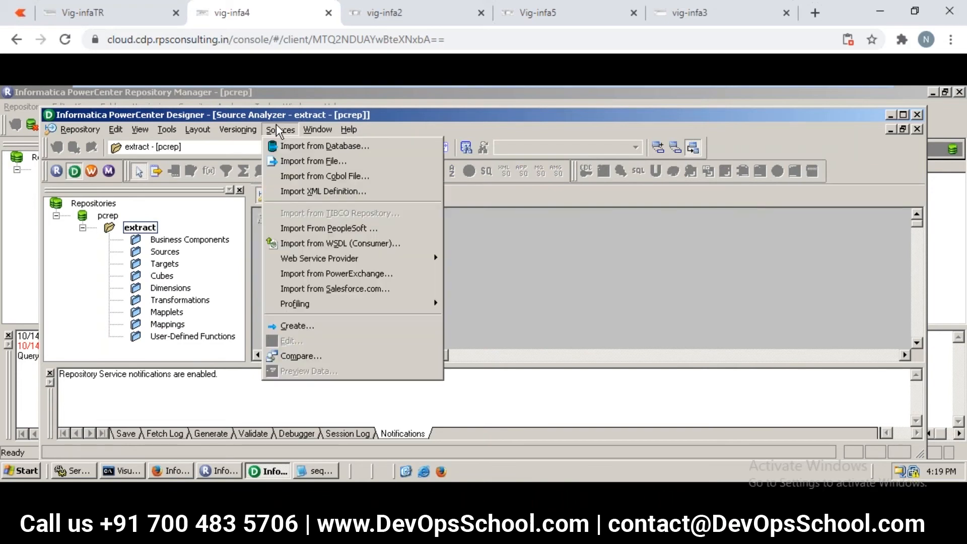
mouse_move(318, 129)
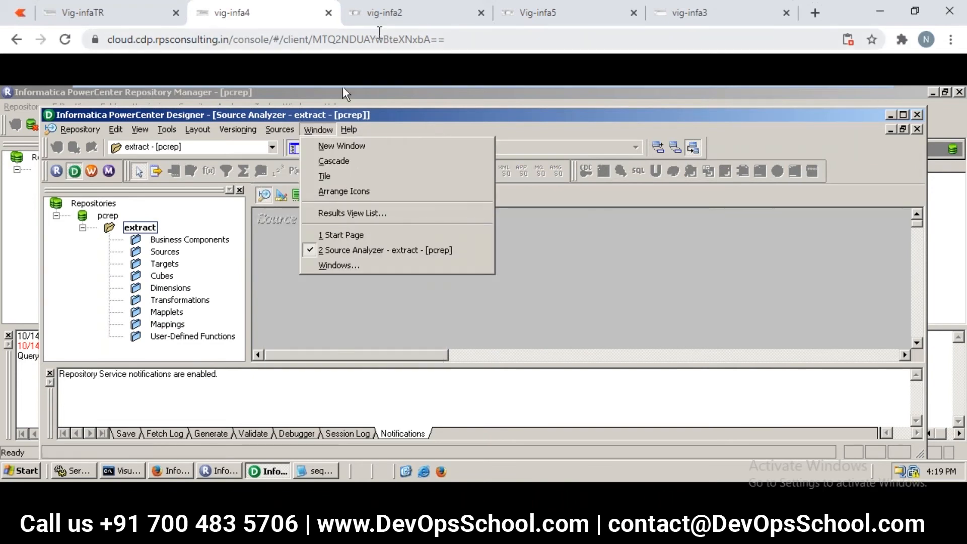
left_click(415, 19)
left_click(687, 128)
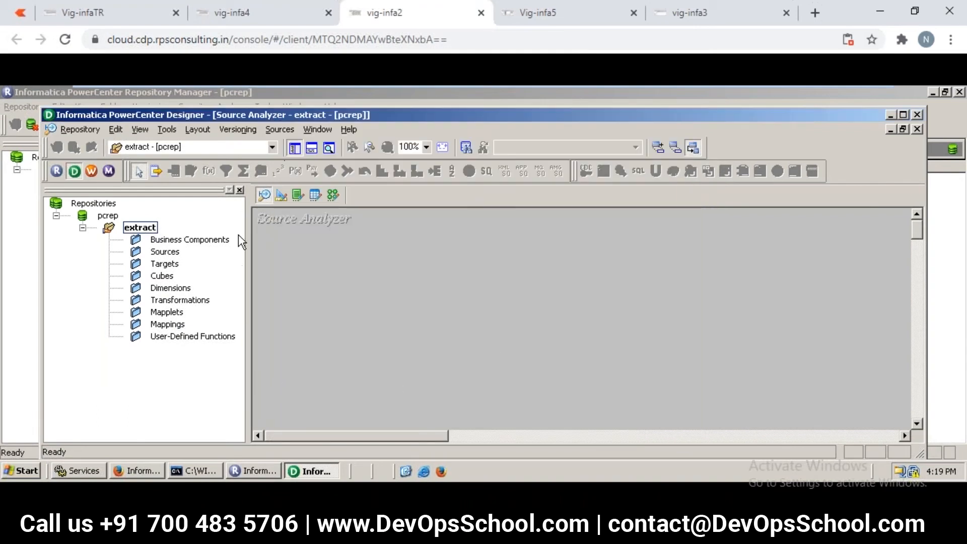
Display the source import options in vig-infa2, and in Vig-infa5 cancel the flat file selection to show the same options
left_click(281, 130)
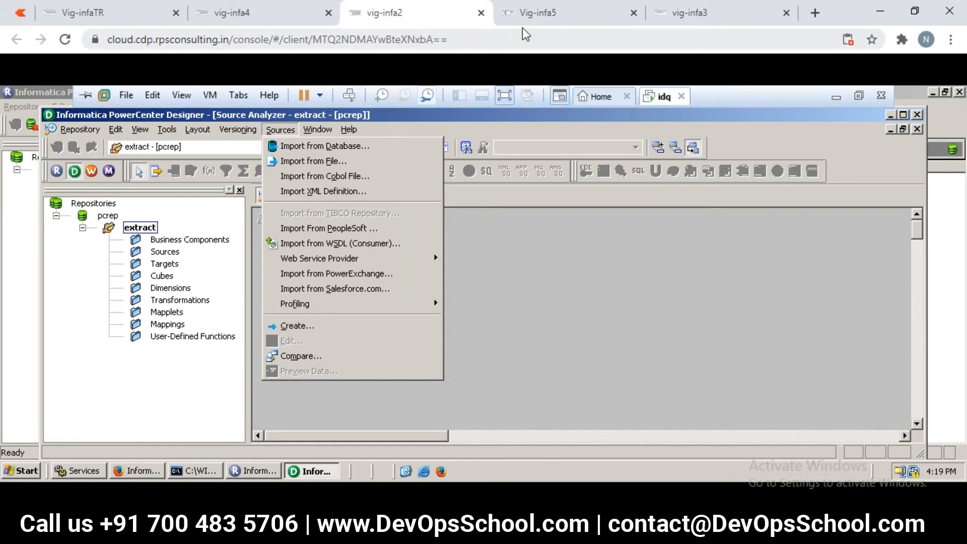
left_click(531, 14)
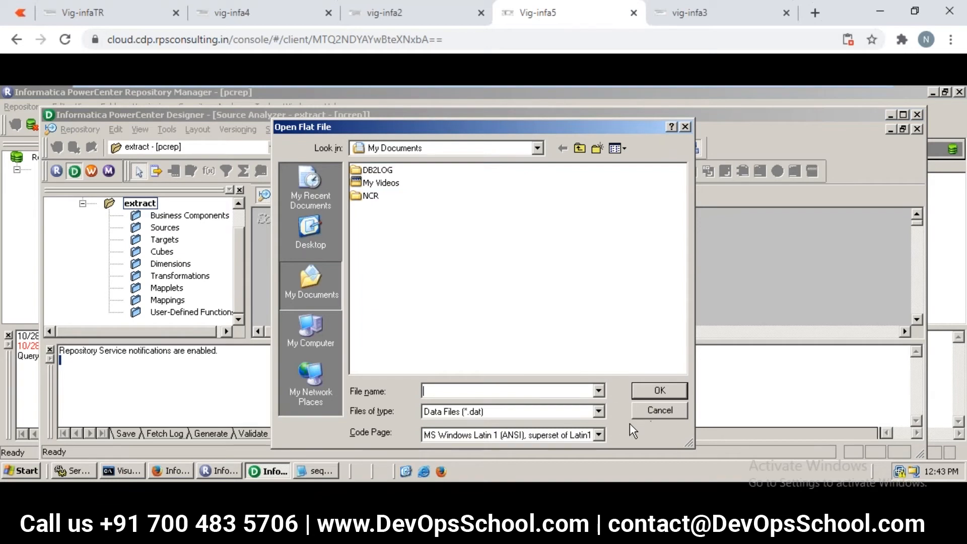
left_click(668, 407)
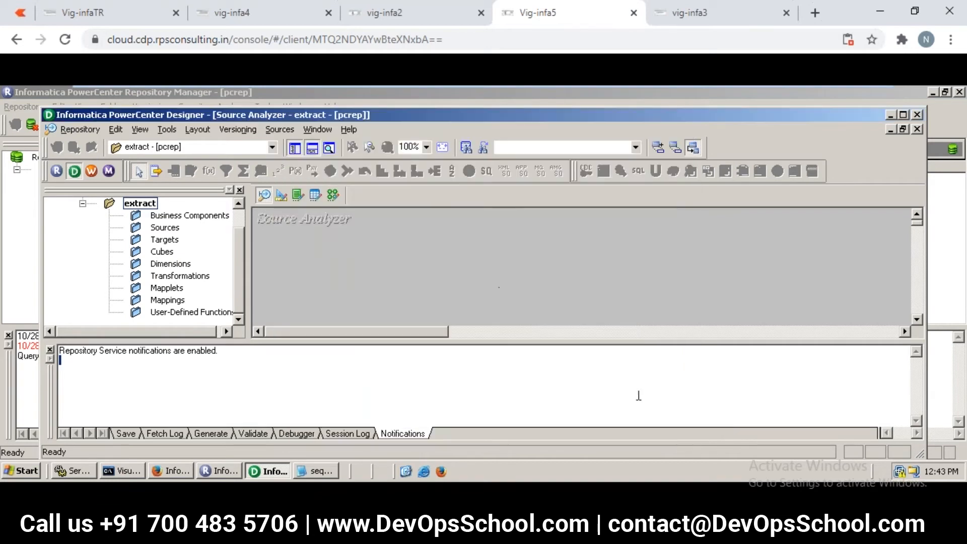
left_click(288, 129)
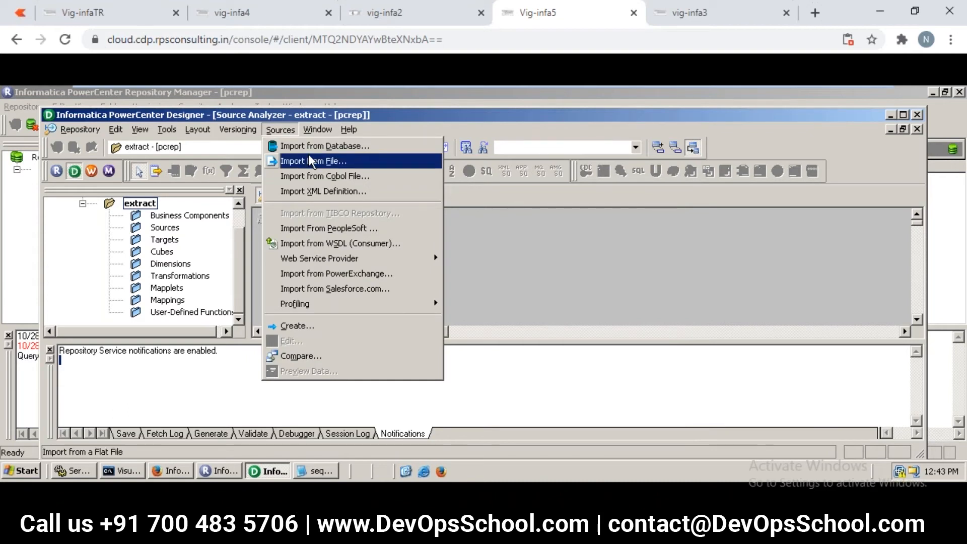
In the Vig-infaTR session, start importing a source from a file and browse to the source folder on Local Disk (C:)
left_click(127, 18)
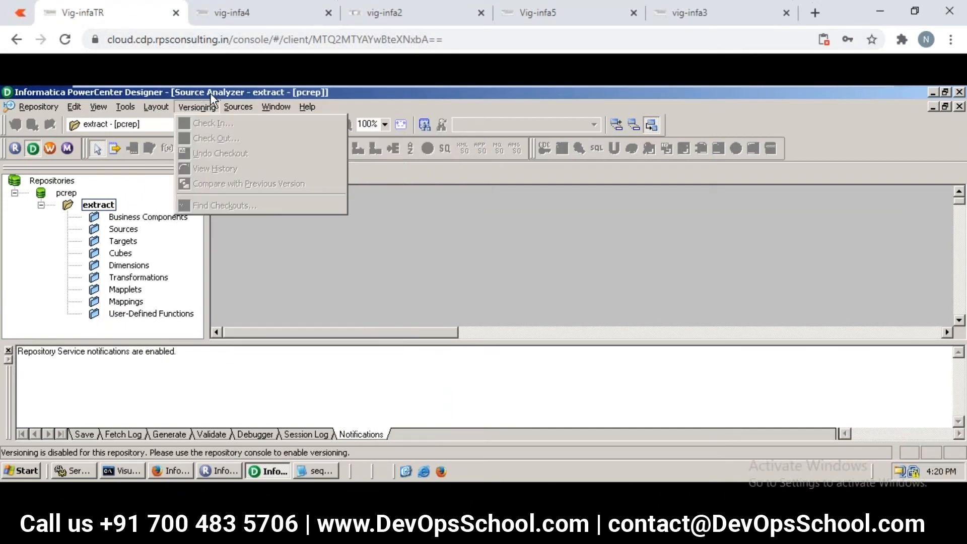
mouse_move(222, 102)
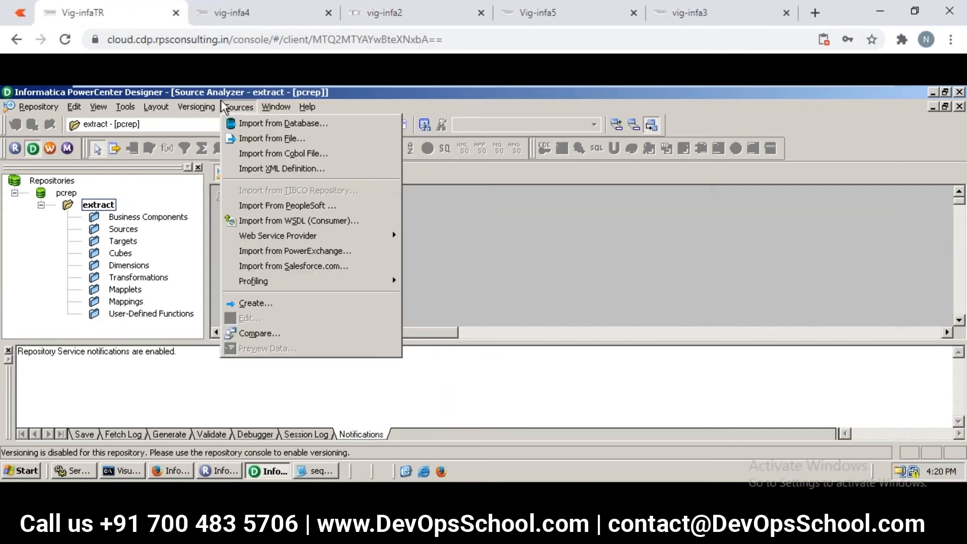
left_click(256, 139)
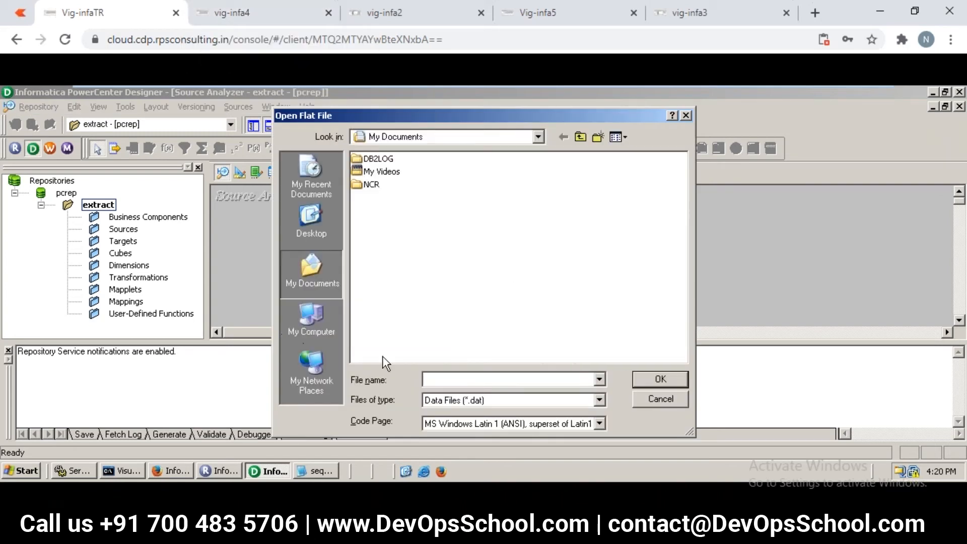
left_click(303, 319)
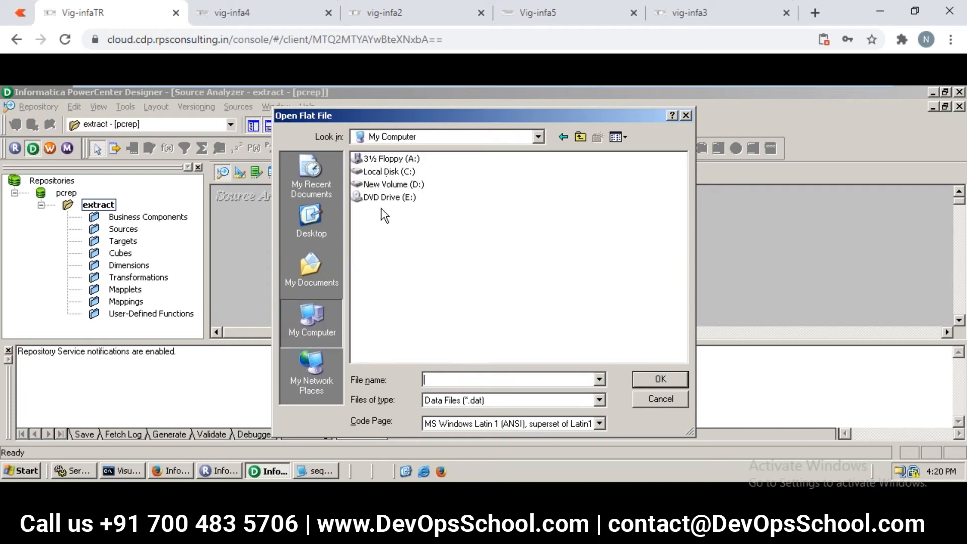
left_click(389, 168)
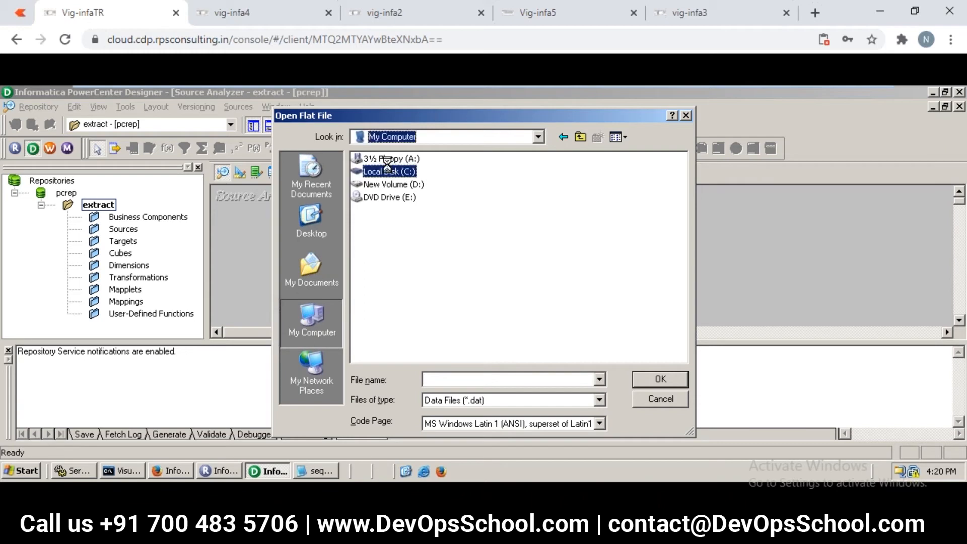
double_click(385, 168)
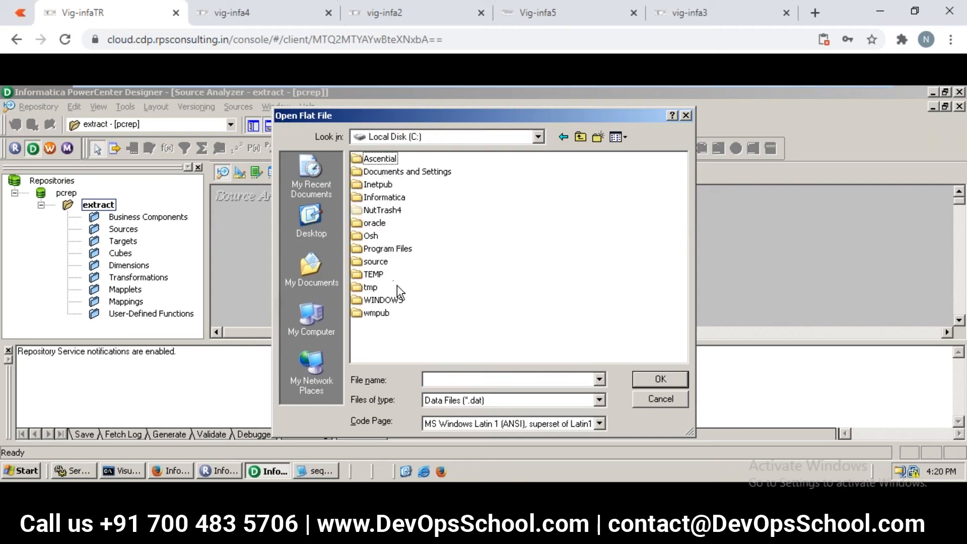
left_click(379, 263)
double_click(379, 263)
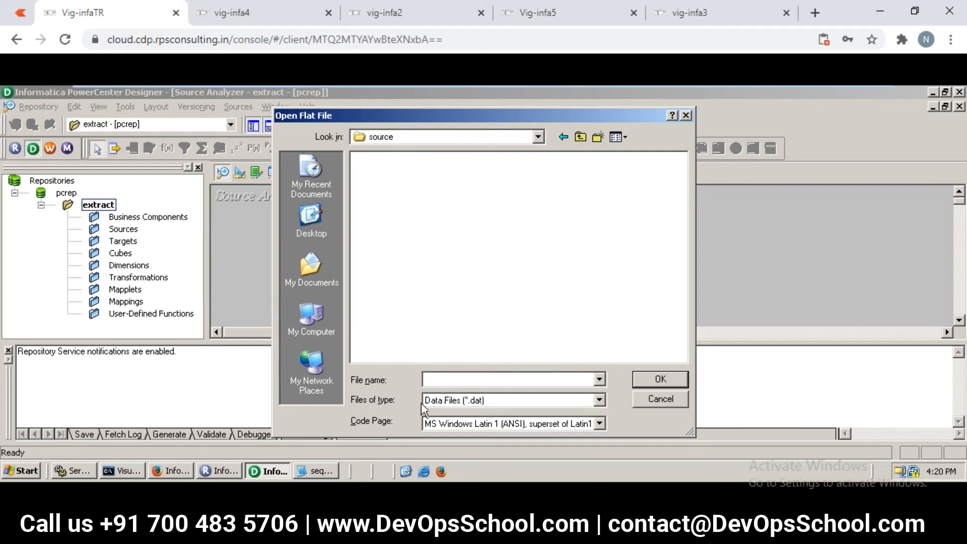
Set the file type filter to All Files and select seq_1.txt as the flat file
left_click(454, 401)
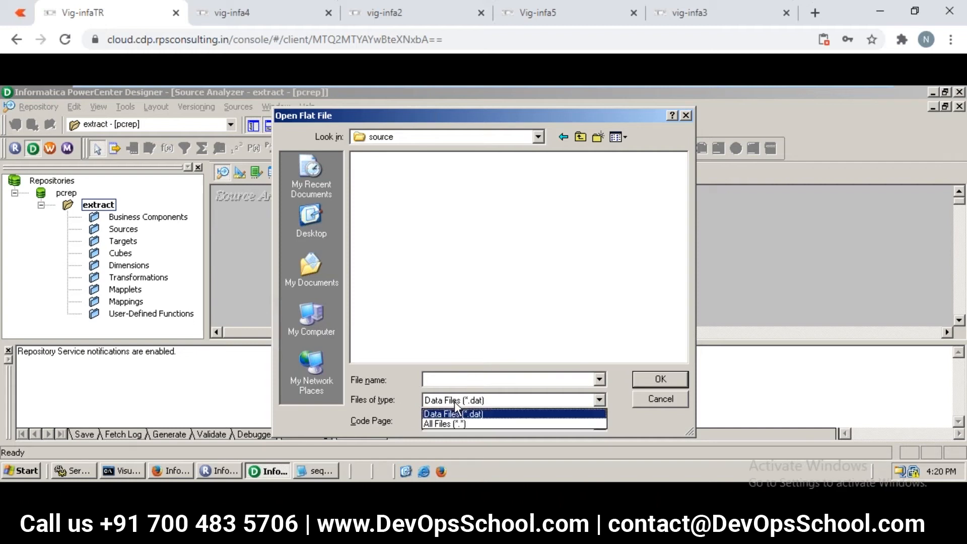
left_click(444, 424)
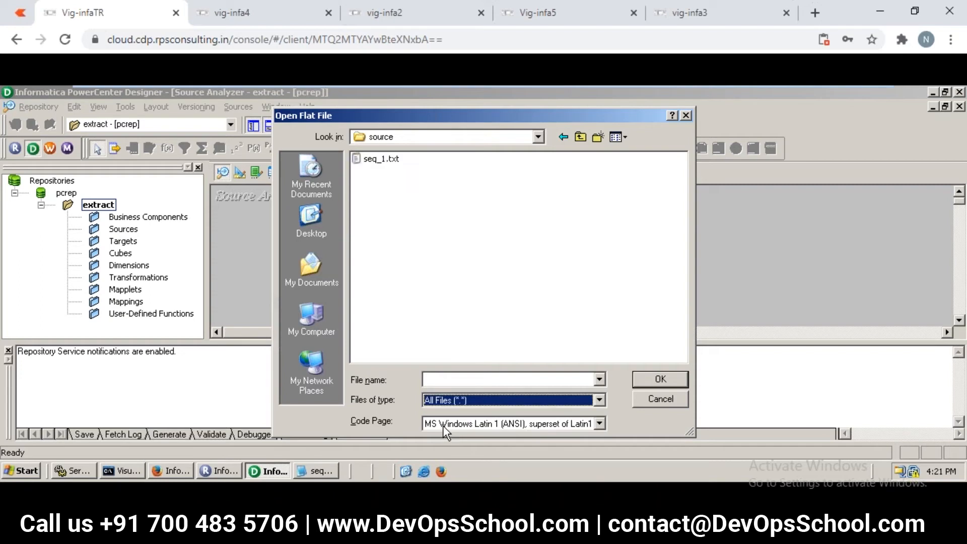
left_click(377, 159)
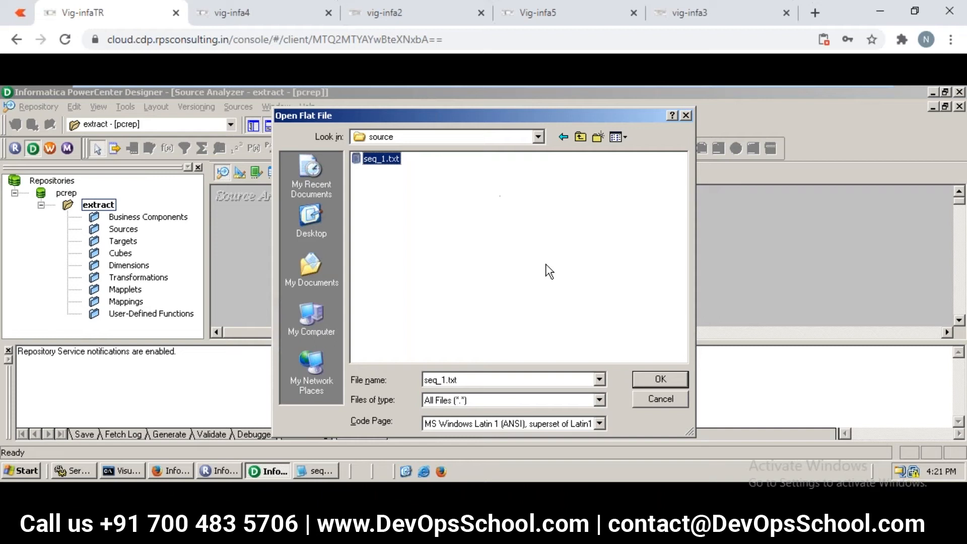
Switch to the Vig-infa5 session and set its Open Flat File filter to All Files
left_click(543, 15)
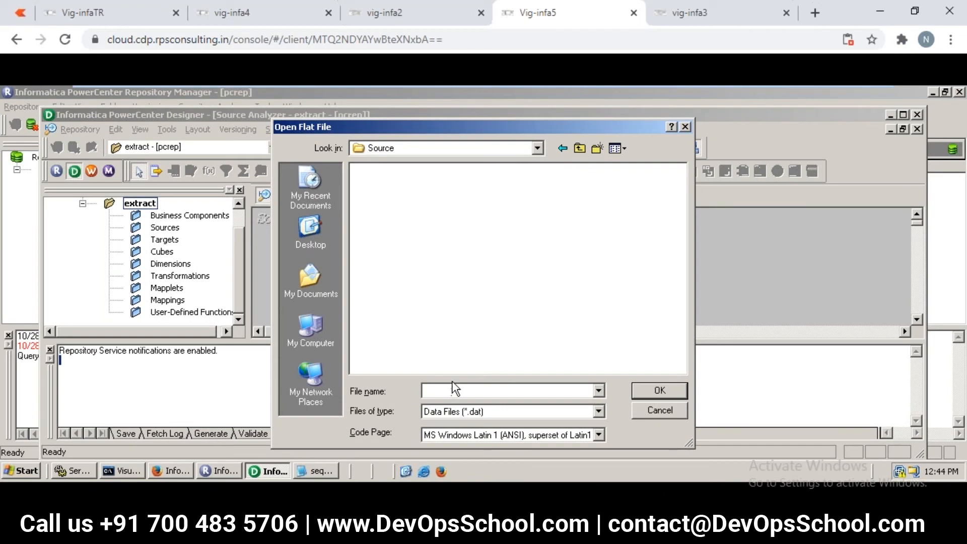
left_click(455, 413)
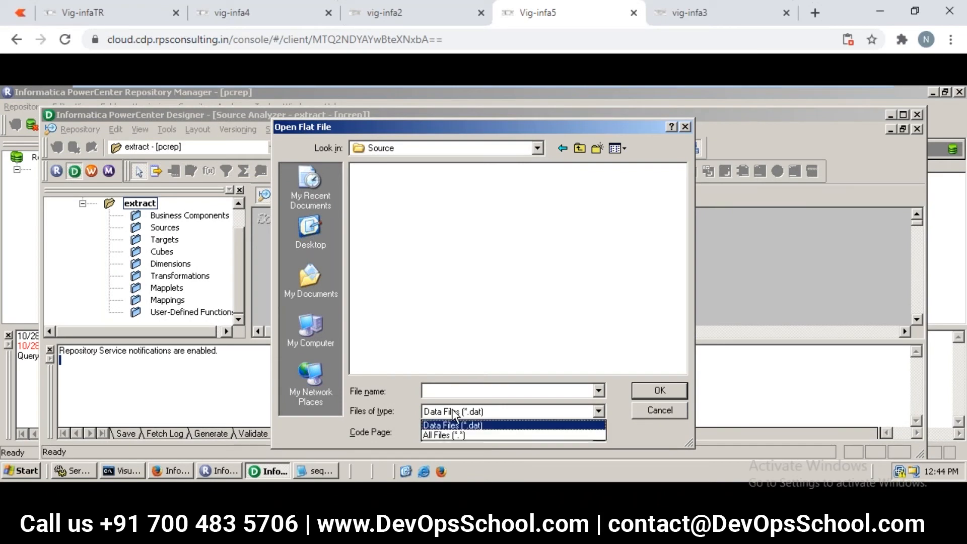
left_click(451, 434)
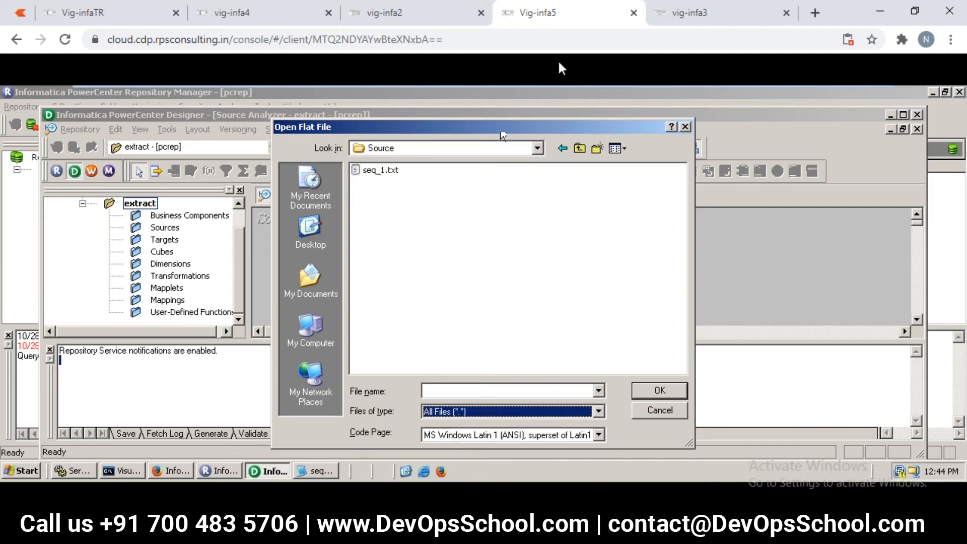
Check the progress of the flat file import in the vig-infa3, Vig-infaTR and vig-infa4 sessions
left_click(695, 22)
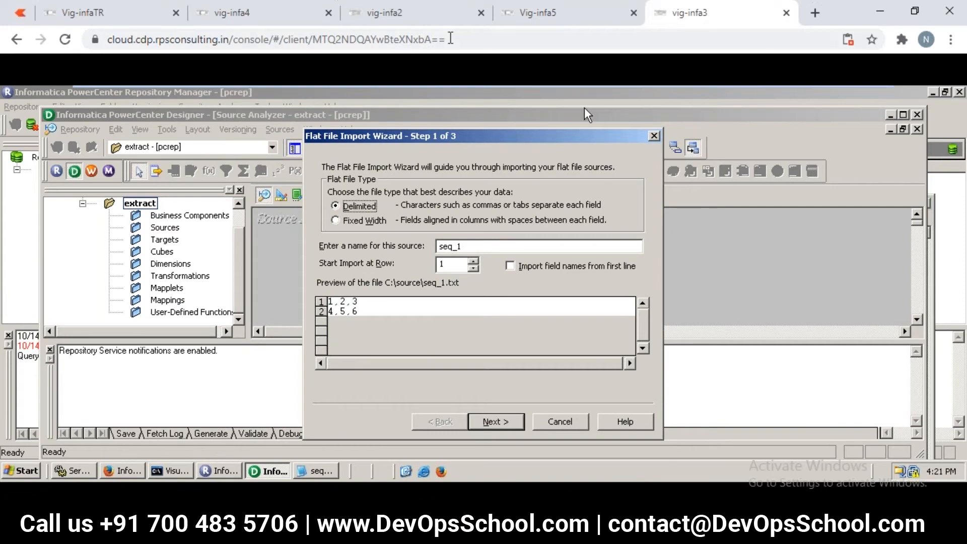
left_click(116, 14)
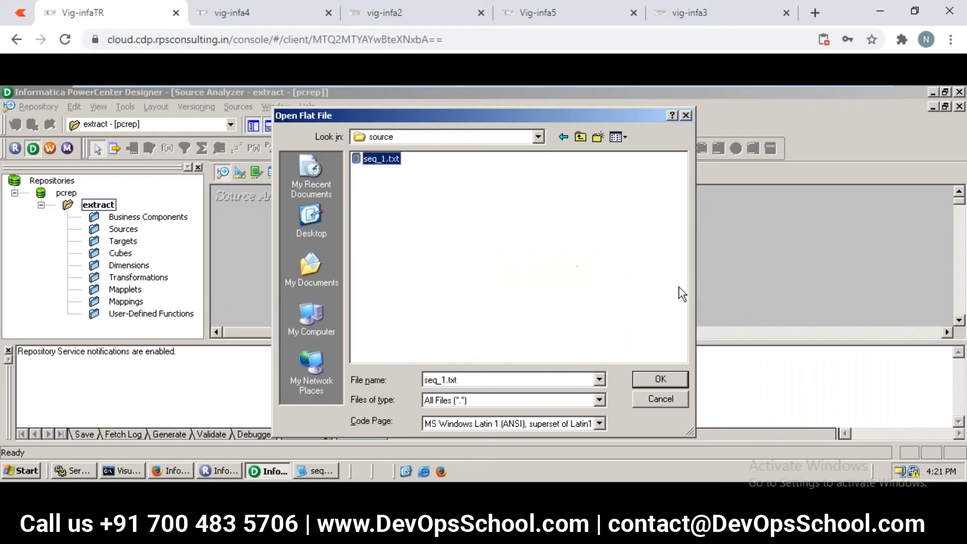
left_click(445, 22)
left_click(297, 22)
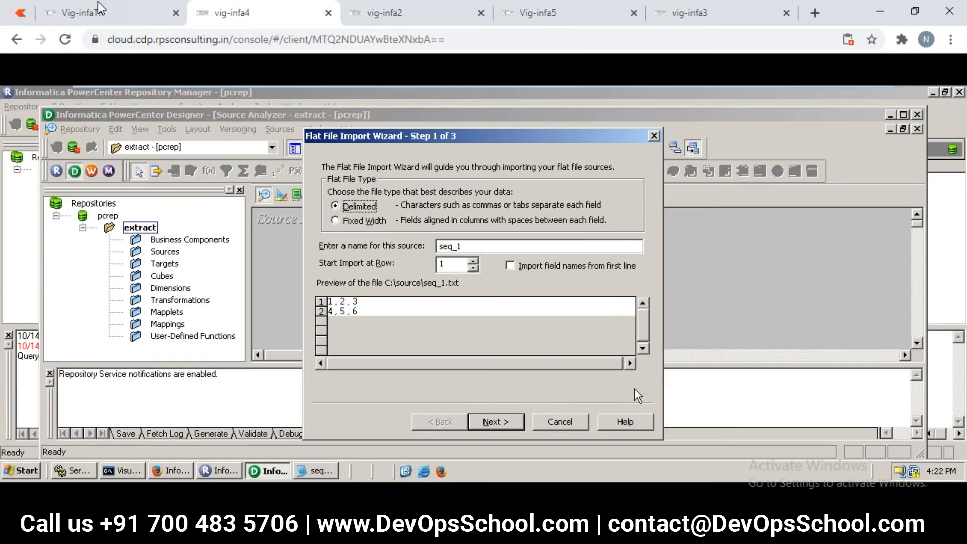
In Vig-infaTR, load seq_1.txt into the Flat File Import Wizard and compare its preview with the file in Notepad
left_click(99, 7)
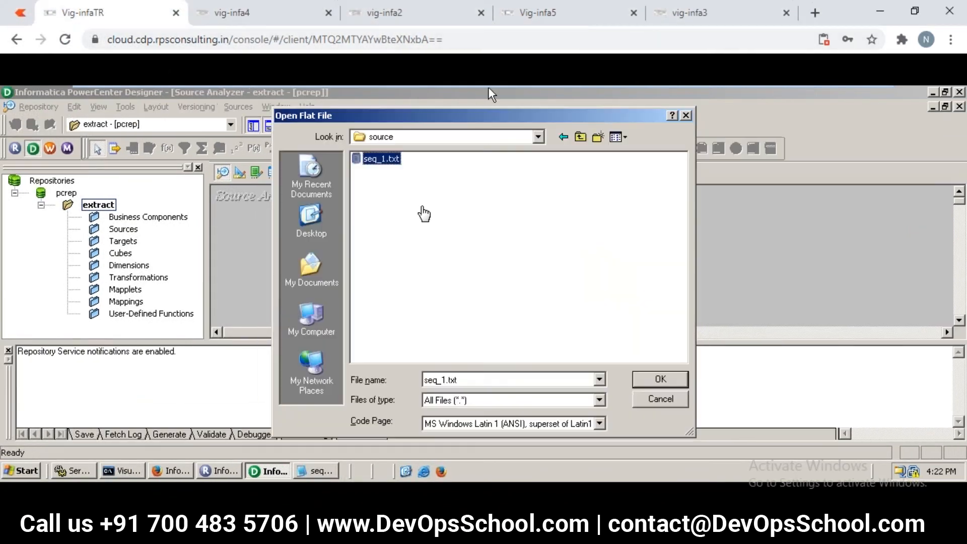
left_click(679, 382)
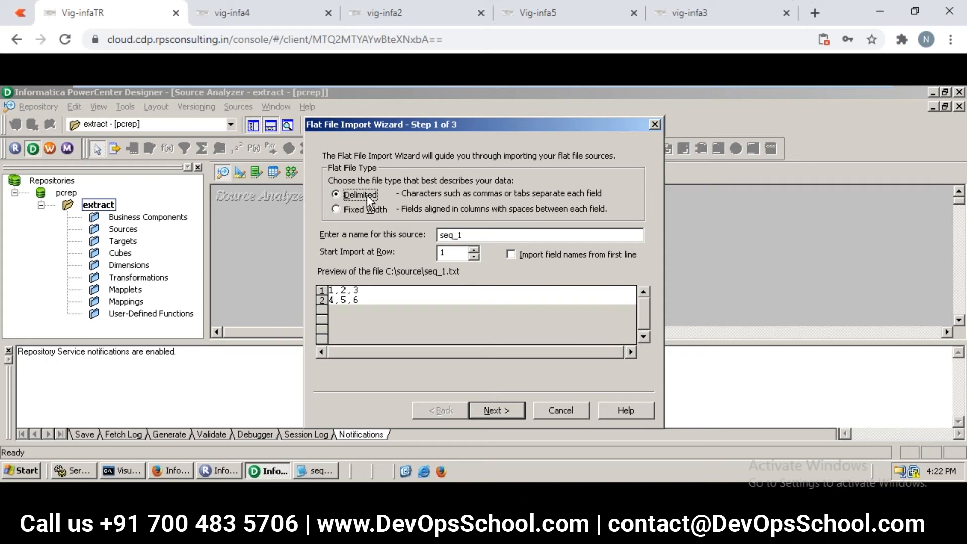
left_click(487, 235)
left_click(322, 470)
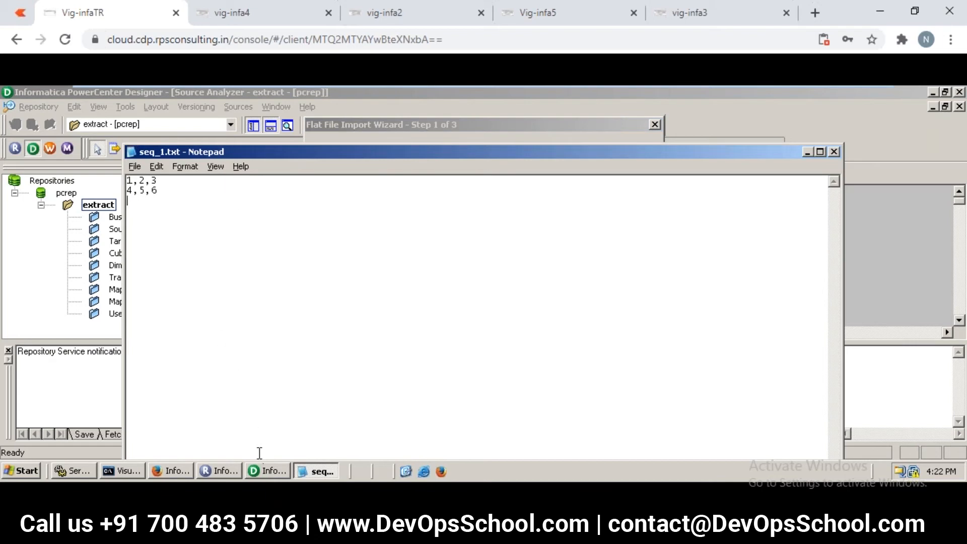
left_click(267, 471)
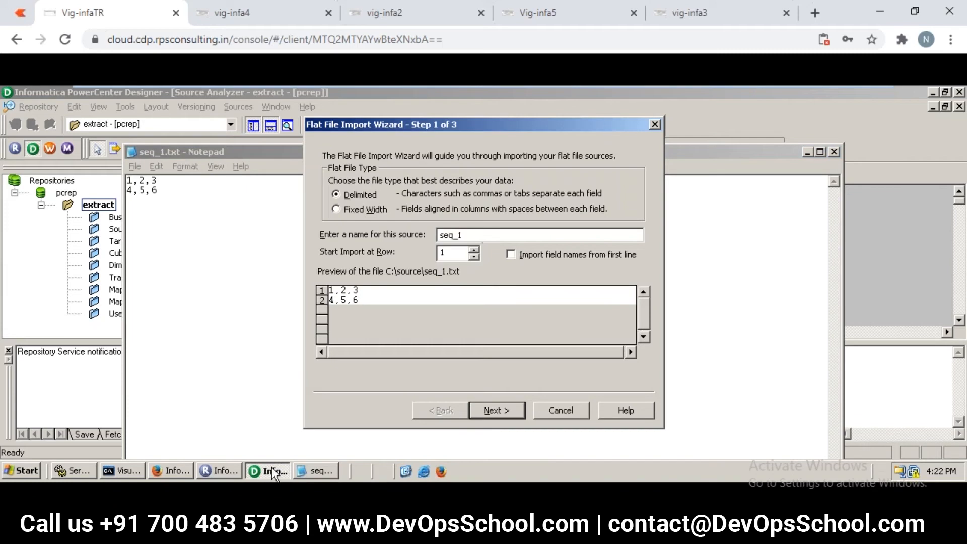
Try importing field names from the first line, switch it back off, and continue to the delimiter settings with import starting at row 1
left_click(512, 255)
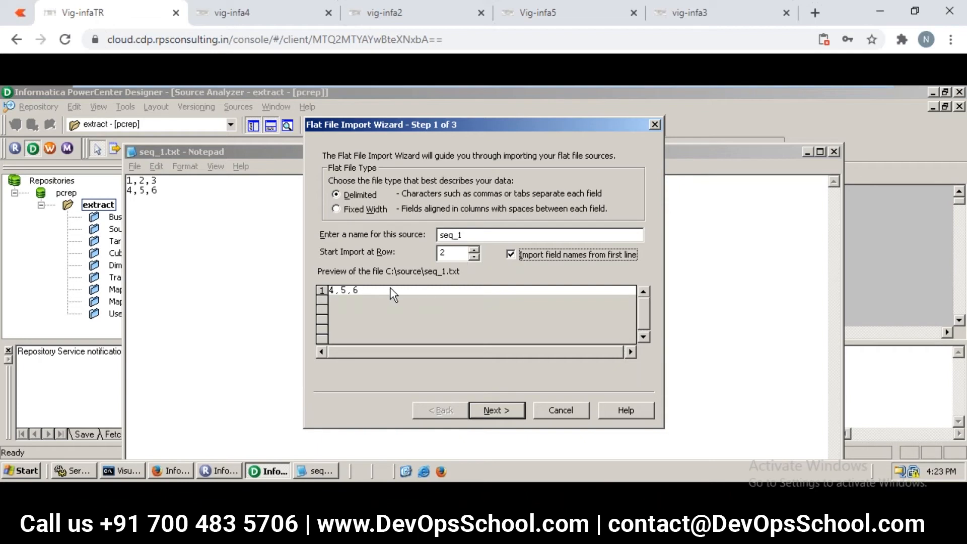
left_click(512, 255)
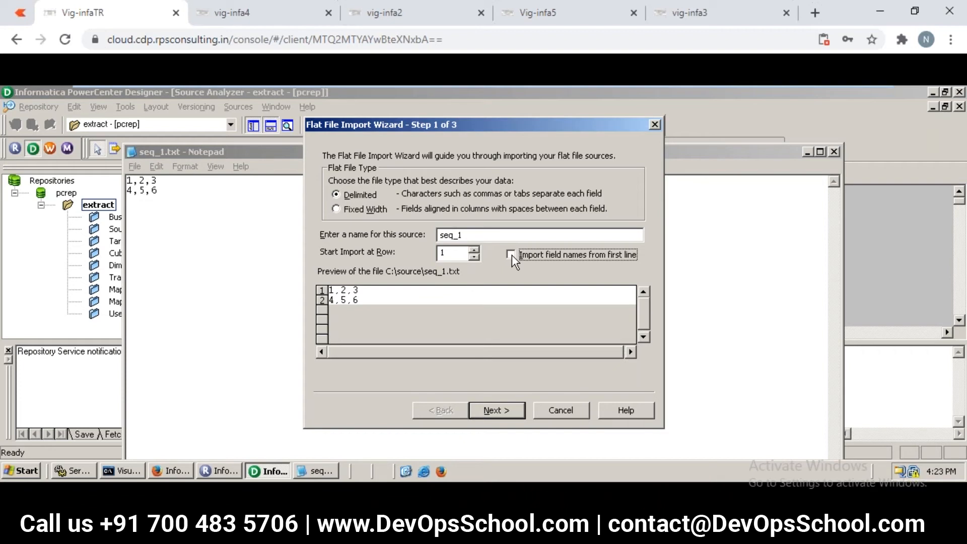
left_click_drag(448, 256, 434, 255)
left_click(463, 256)
left_click(490, 410)
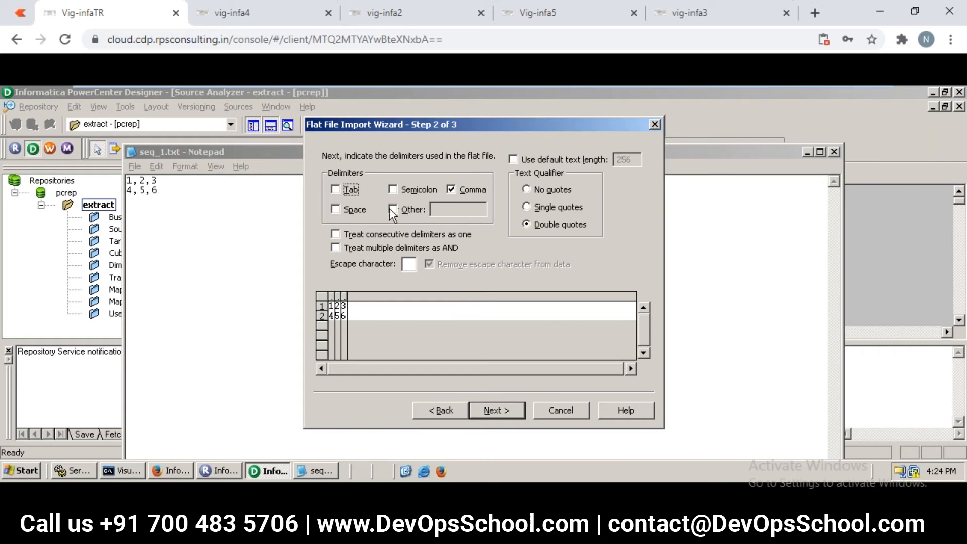
Try enabling a custom Other delimiter alongside Comma and switch it off again
left_click(402, 213)
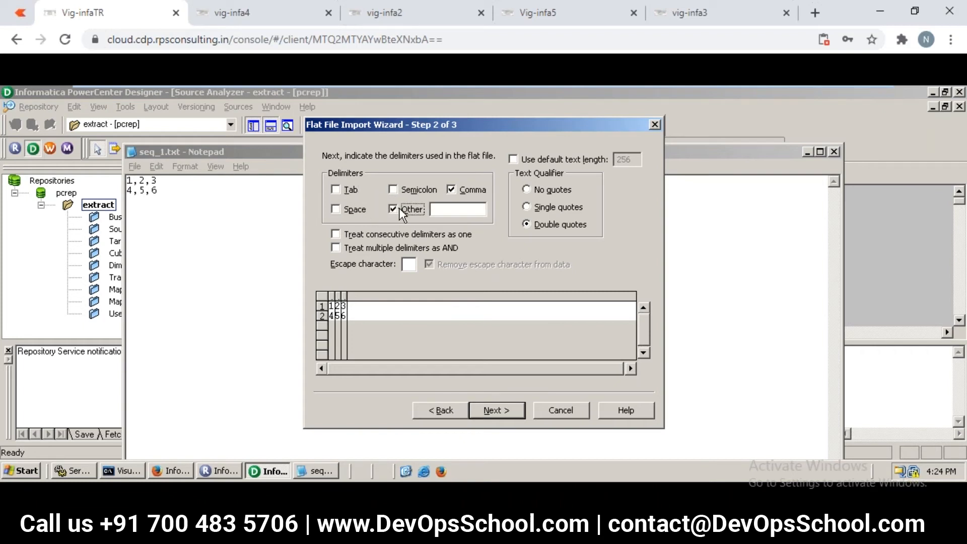
left_click(433, 210)
left_click(392, 209)
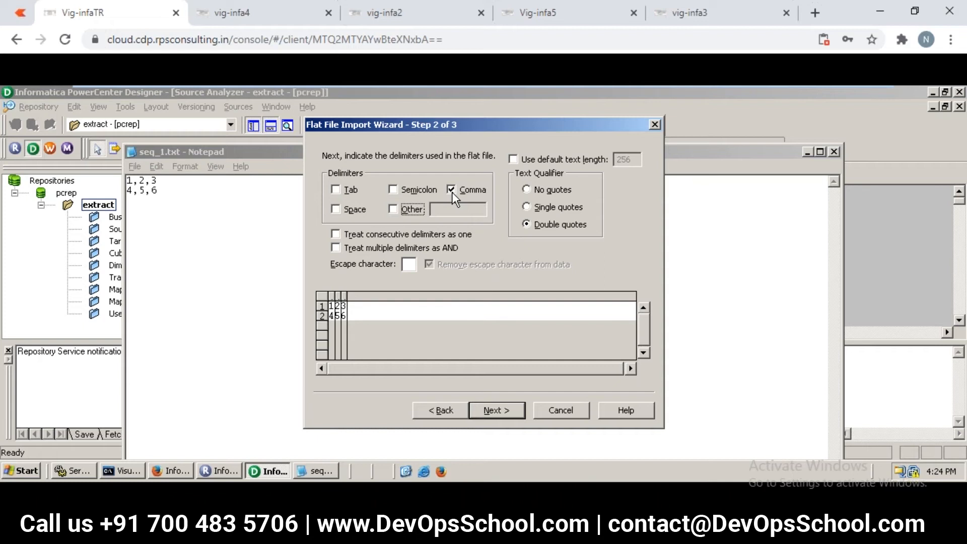
Check the delimiter settings of the import wizard in the vig-infa4, vig-infa2, Vig-infa5 and vig-infa3 sessions
left_click(273, 16)
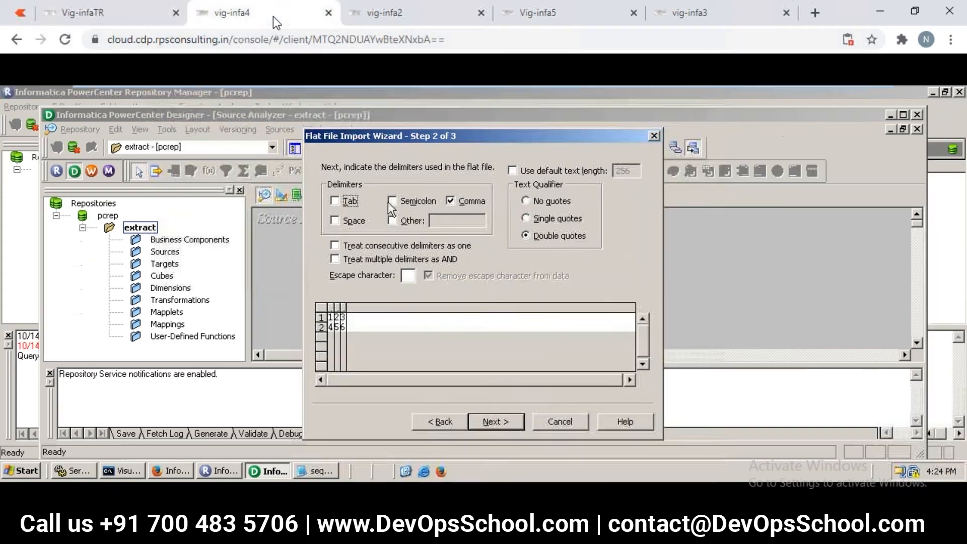
left_click(421, 14)
left_click(536, 15)
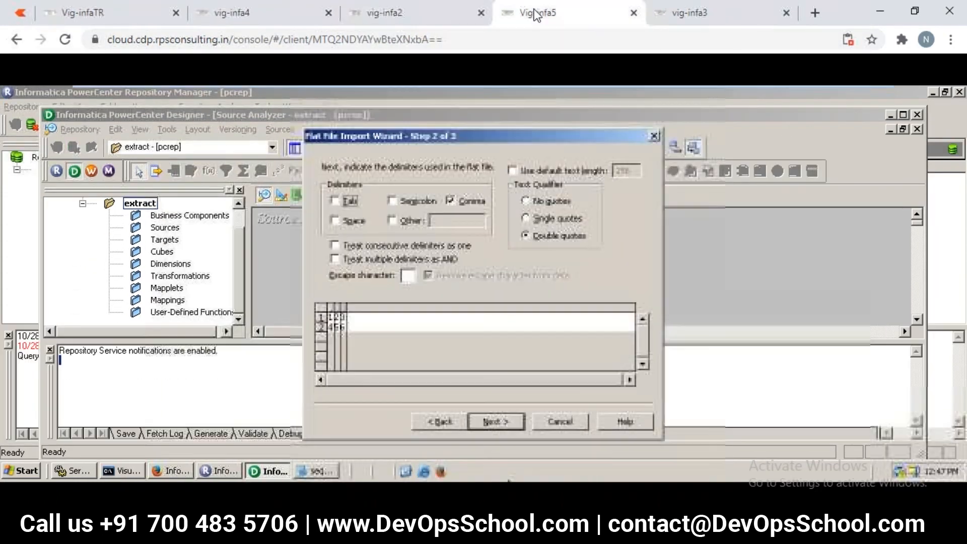
left_click(699, 20)
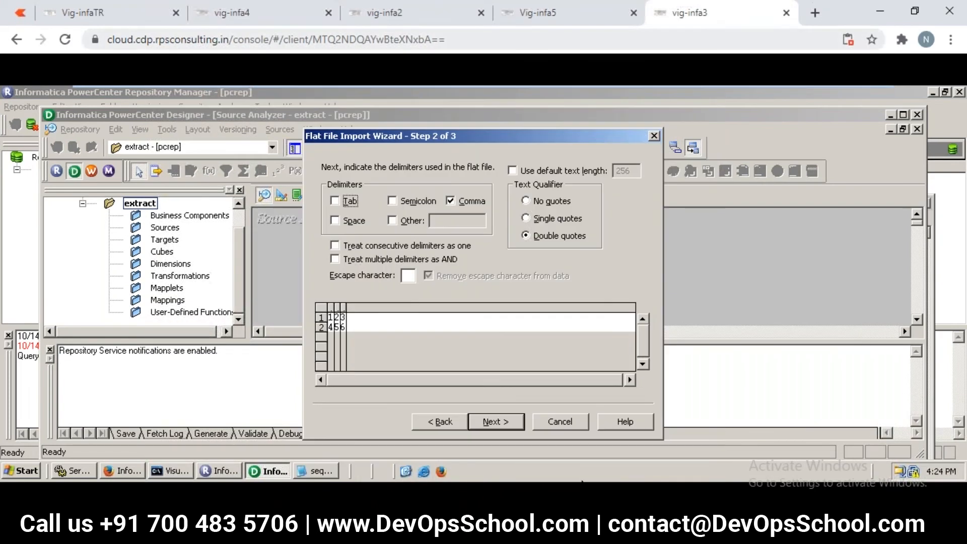
Back in Vig-infaTR, try the default text length option, switch it off again, and point out the empty escape character setting
left_click(95, 17)
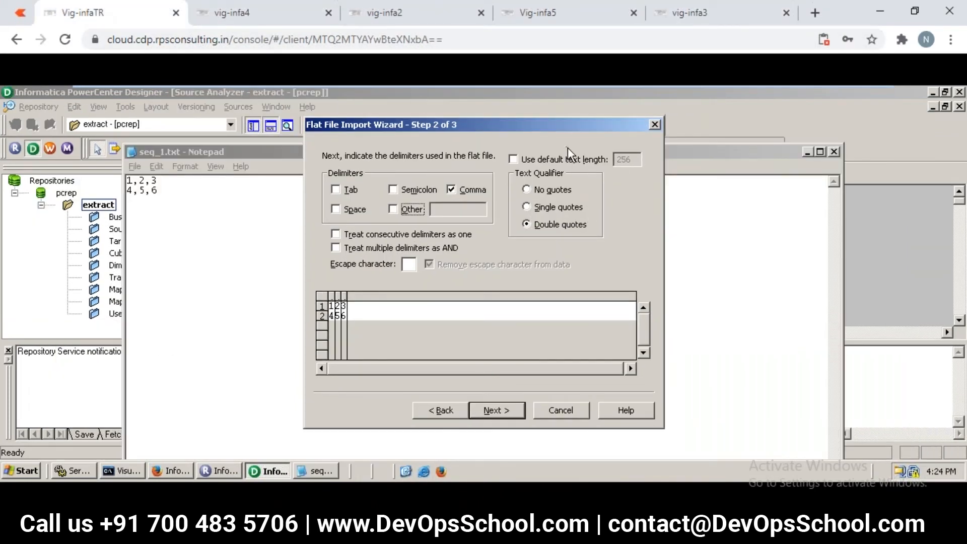
left_click(561, 158)
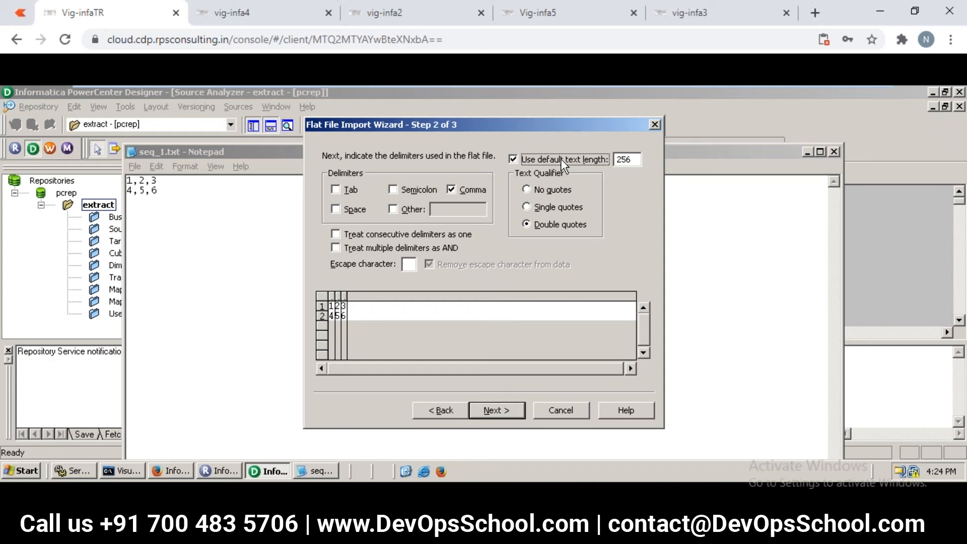
left_click(561, 159)
left_click(409, 263)
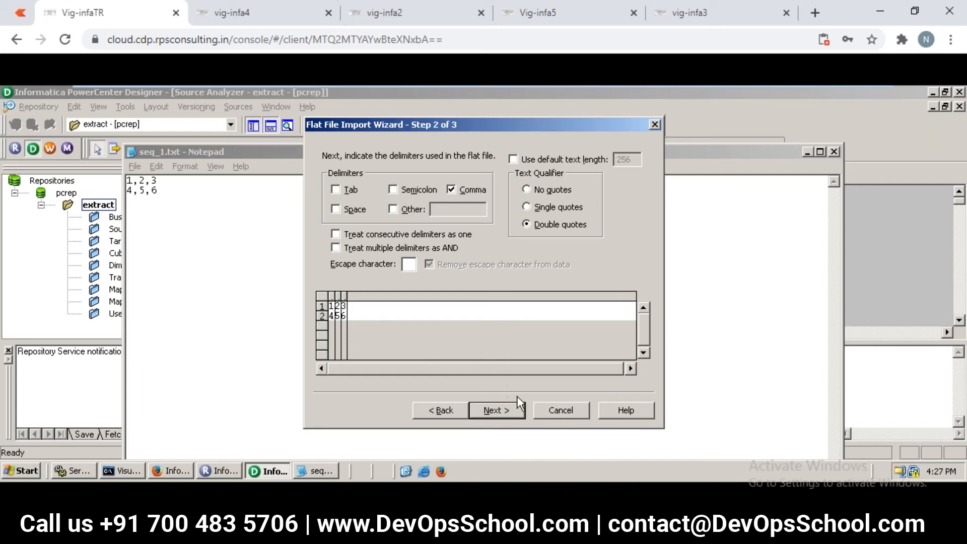
Continue to the column settings of the import wizard and check the wizard's progress in the vig-infa4, vig-infa2, Vig-infa5 and vig-infa3 sessions
left_click(492, 412)
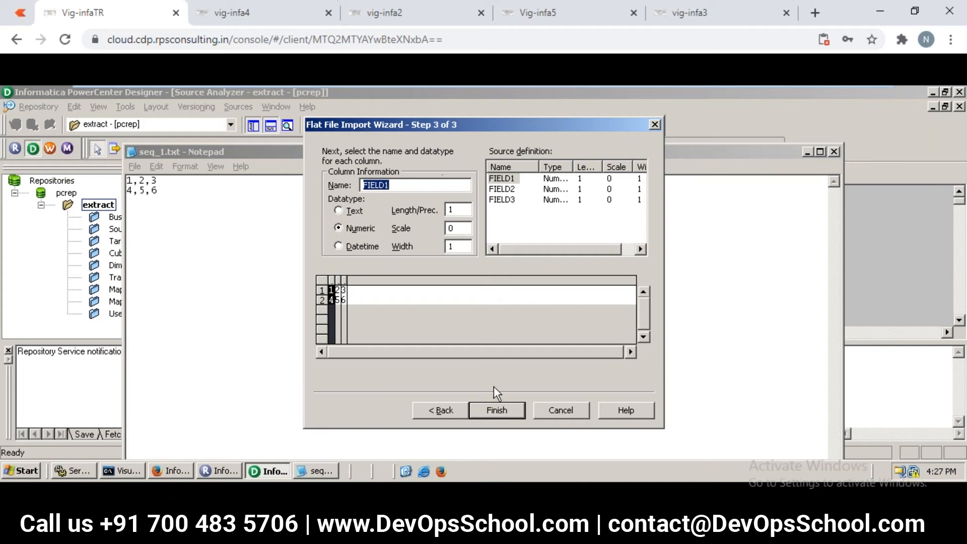
left_click(291, 20)
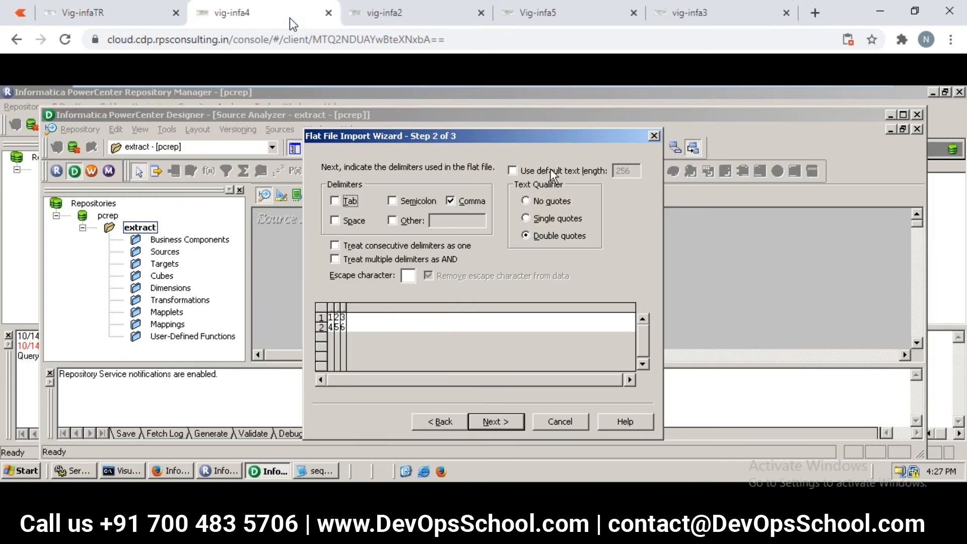
left_click(431, 20)
left_click(545, 20)
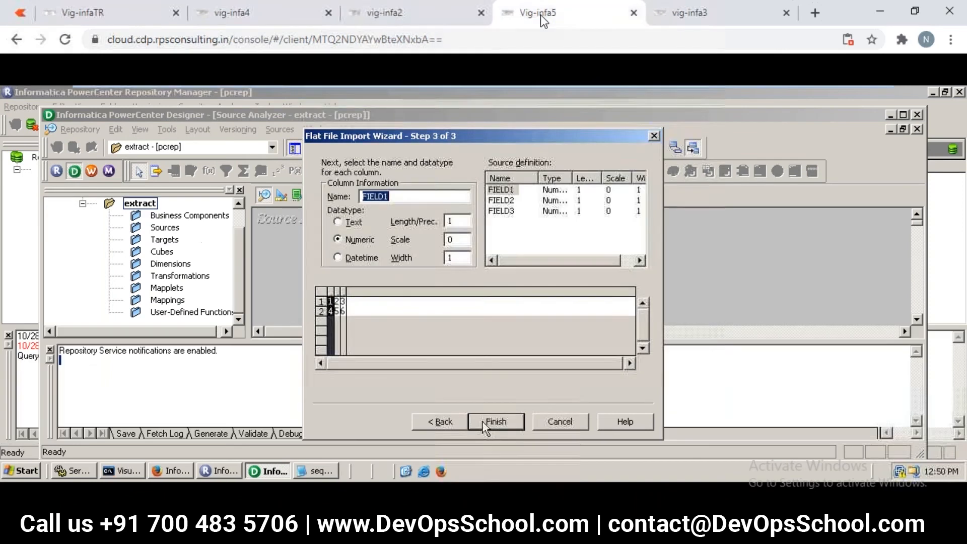
left_click(690, 16)
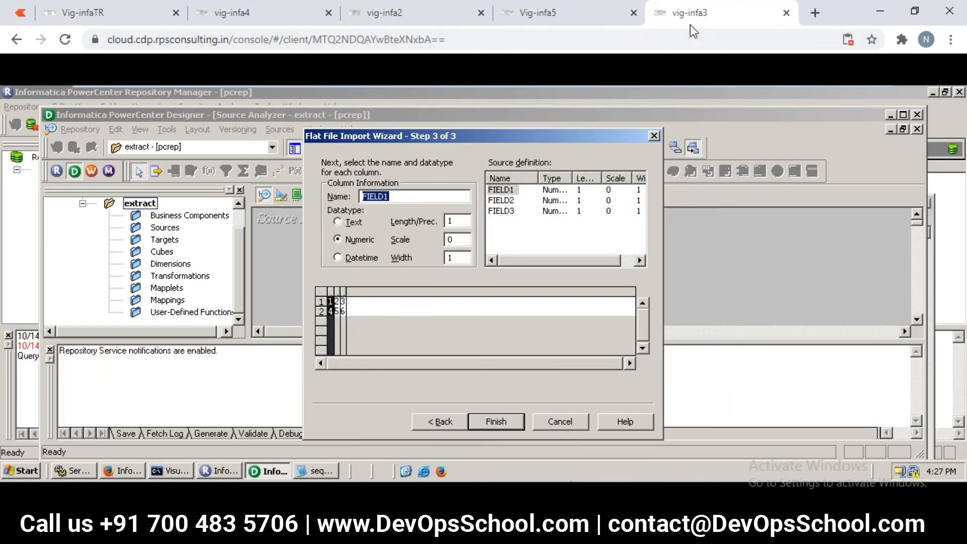
Back in the Vig-infaTR session, name the first column c1 and the second column c2 in the source definition
left_click(124, 15)
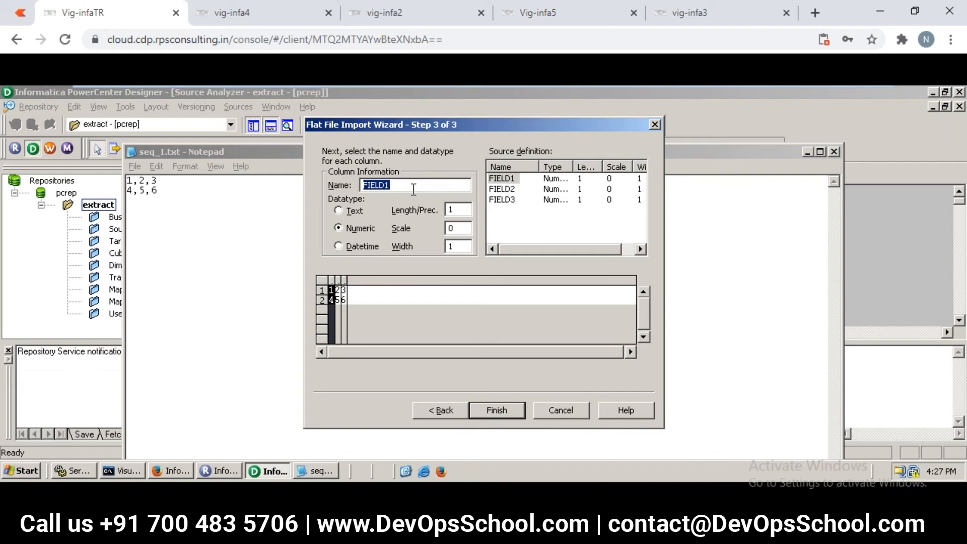
type("c1")
left_click(512, 192)
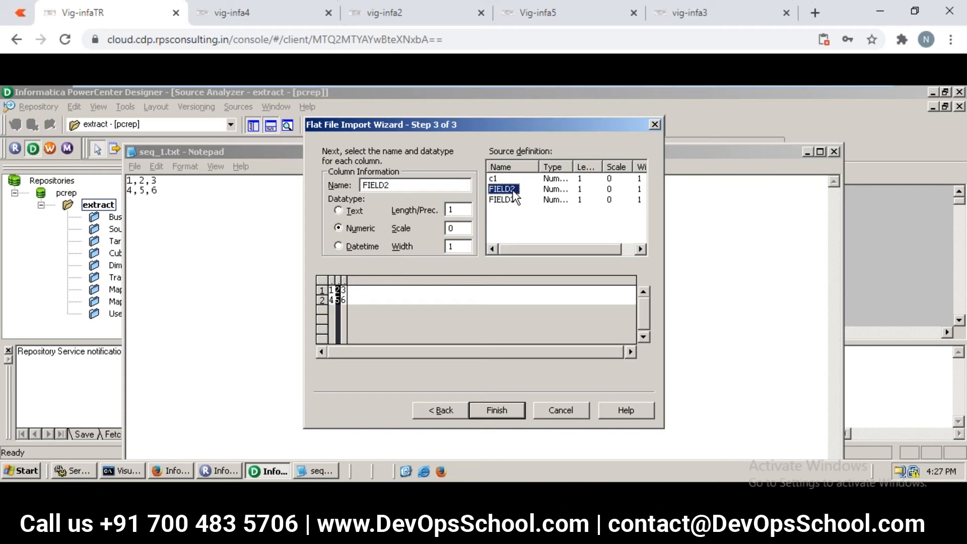
left_click(406, 185)
left_click_drag(391, 185, 335, 182)
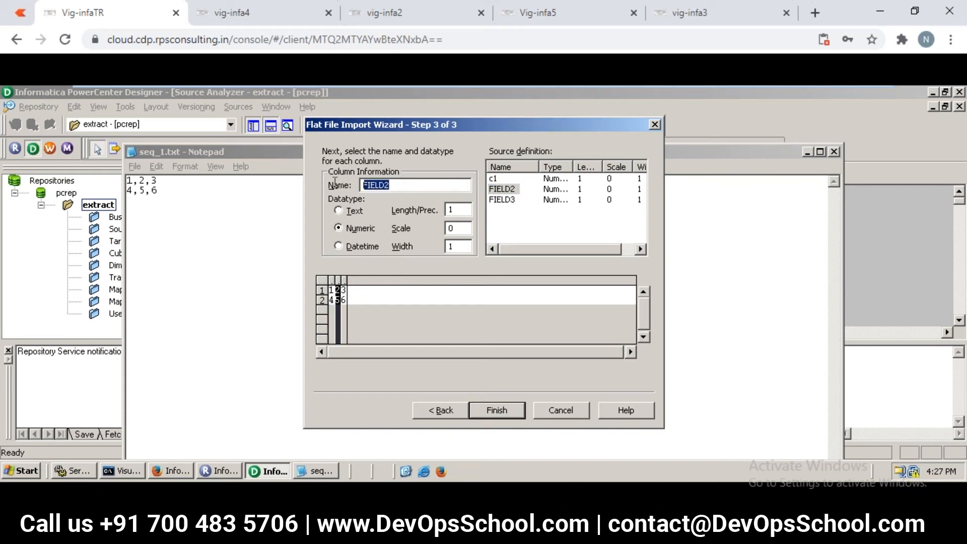
type("c2")
Name the third column of the source definition c3
left_click(493, 201)
left_click(413, 184)
key("BackSpace")
key("BackSpace")
key("BackSpace")
key("BackSpace")
key("BackSpace")
key("BackSpace")
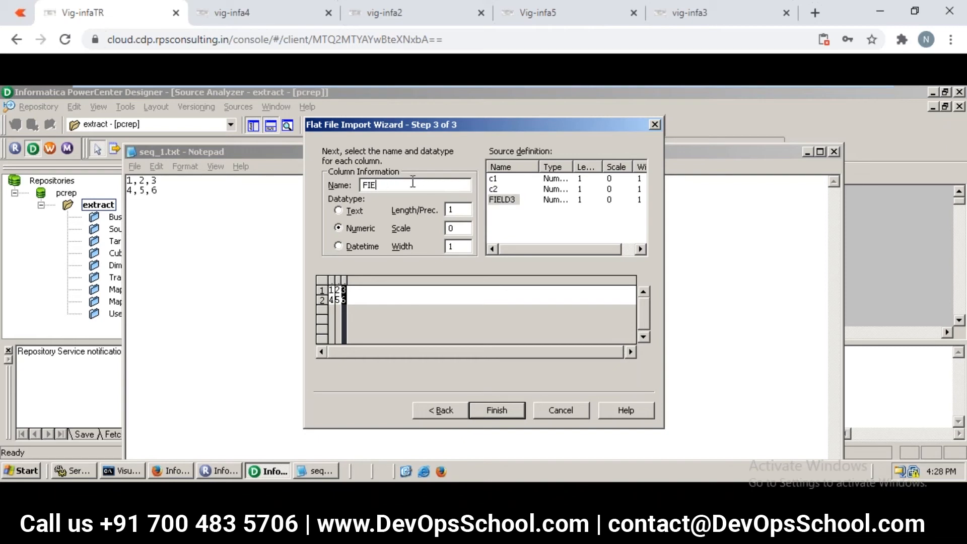
type("c3")
Check the column naming in the vig-infa4, vig-infa2 and Vig-infa5 sessions
left_click(247, 14)
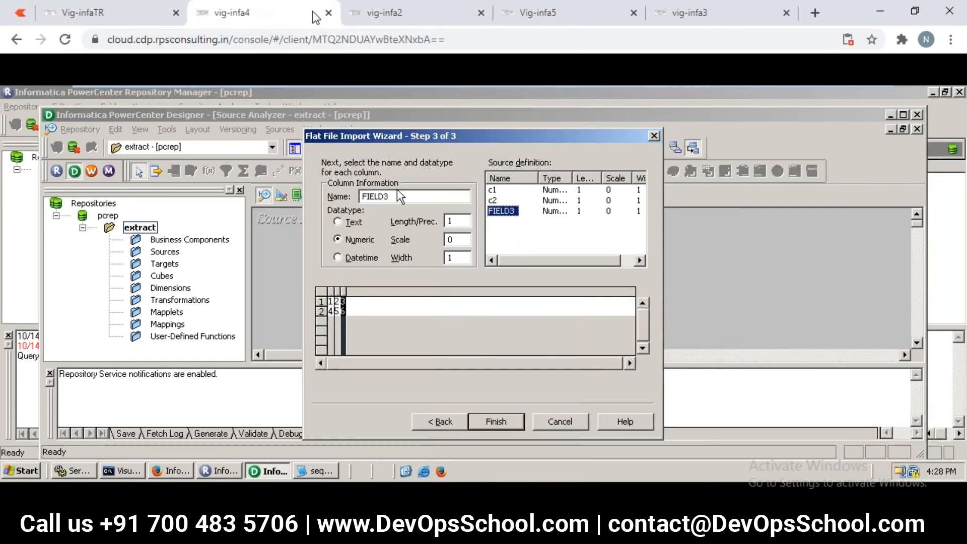
left_click(461, 19)
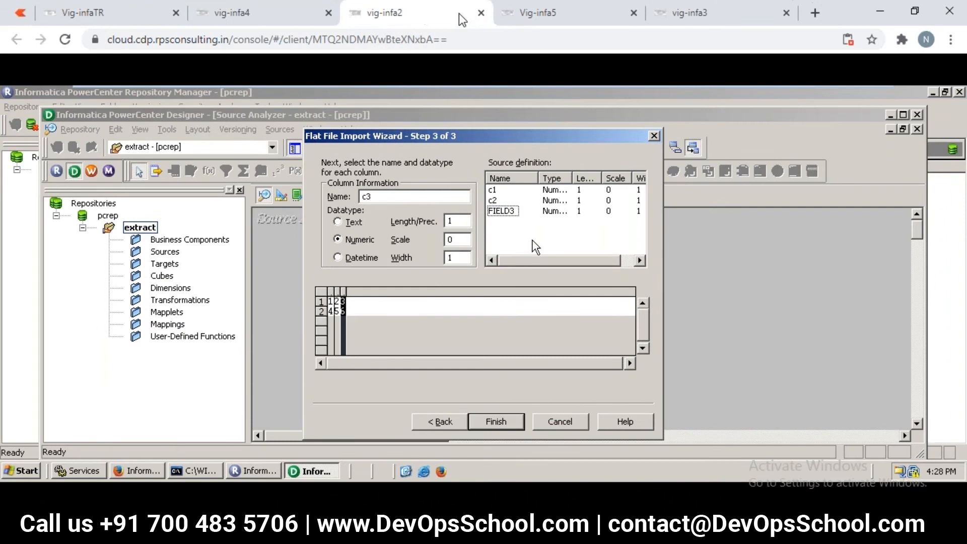
left_click(529, 19)
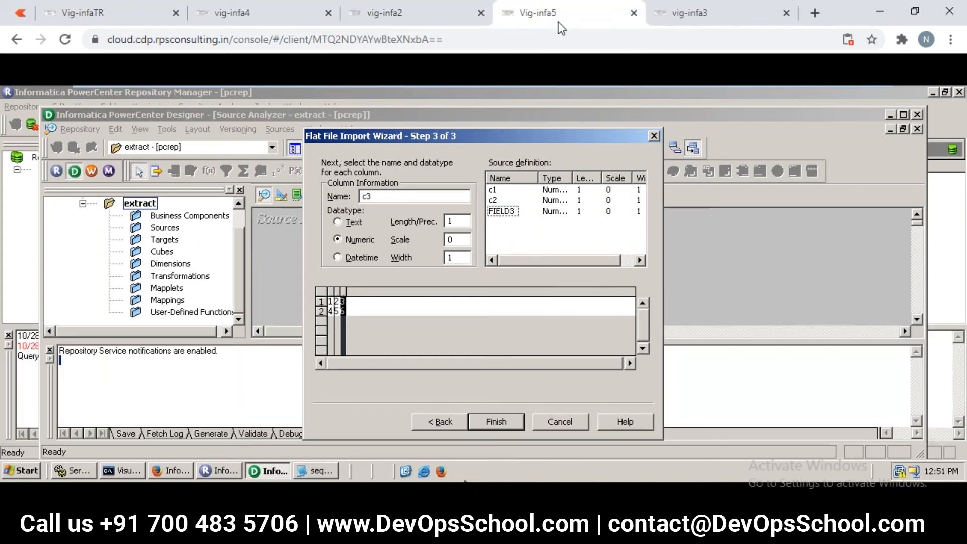
In the vig-infa3 session, name the first column c1 and the second column c2, and select the third column
left_click(688, 22)
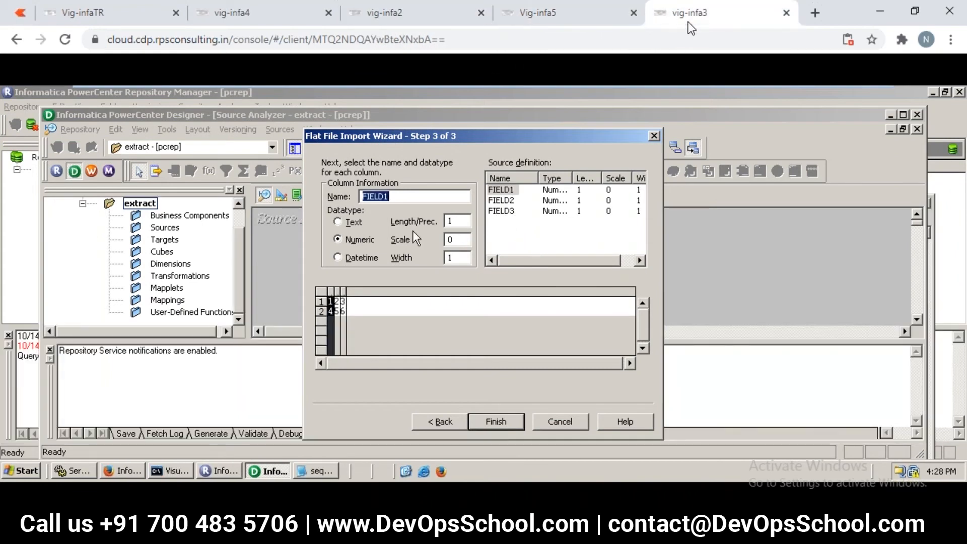
type("c1")
left_click(510, 201)
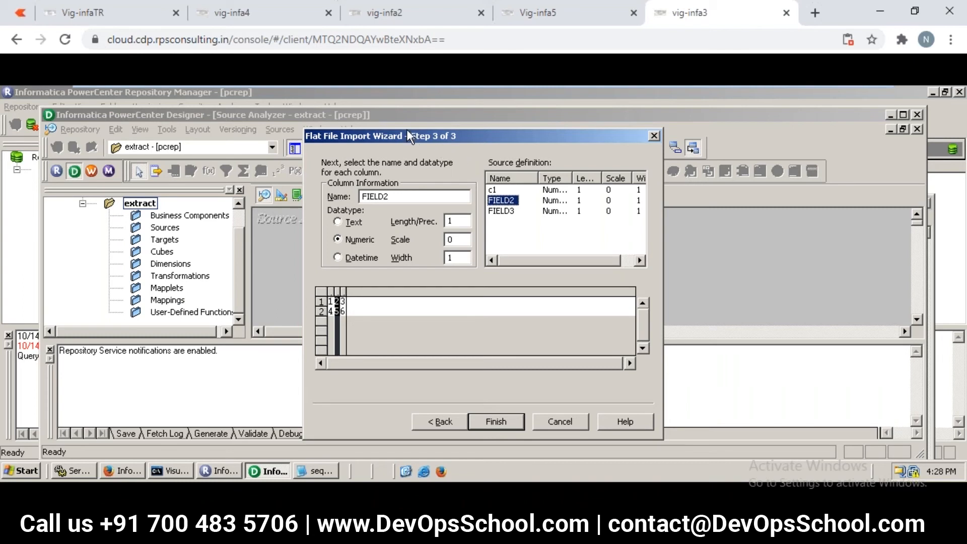
left_click(396, 198)
key("BackSpace")
key("BackSpace")
key("BackSpace")
key("BackSpace")
key("BackSpace")
key("BackSpace")
type("c2")
left_click(501, 211)
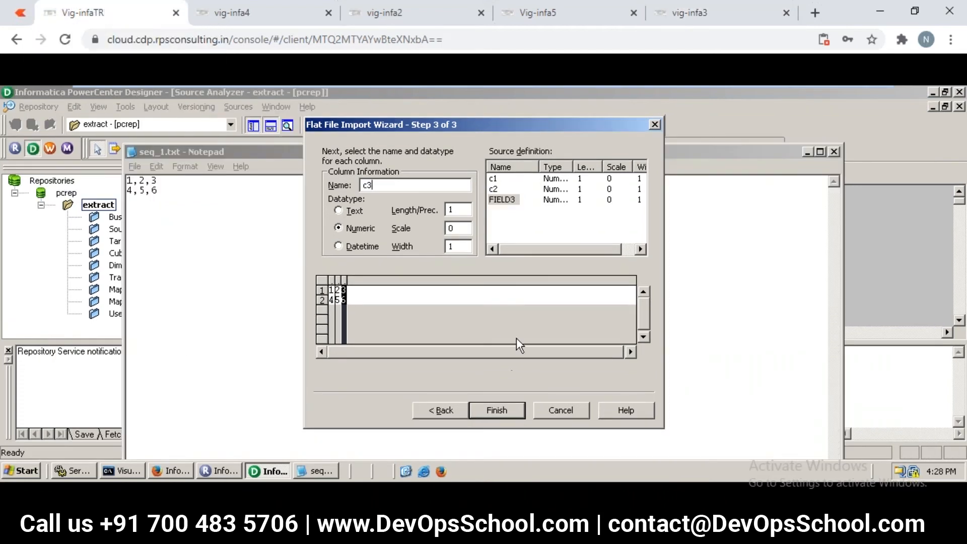
Finish the seq_1 import in the Vig-infaTR session and point out the "import flat file definitions" line in the untitled Notepad notes
left_click(491, 411)
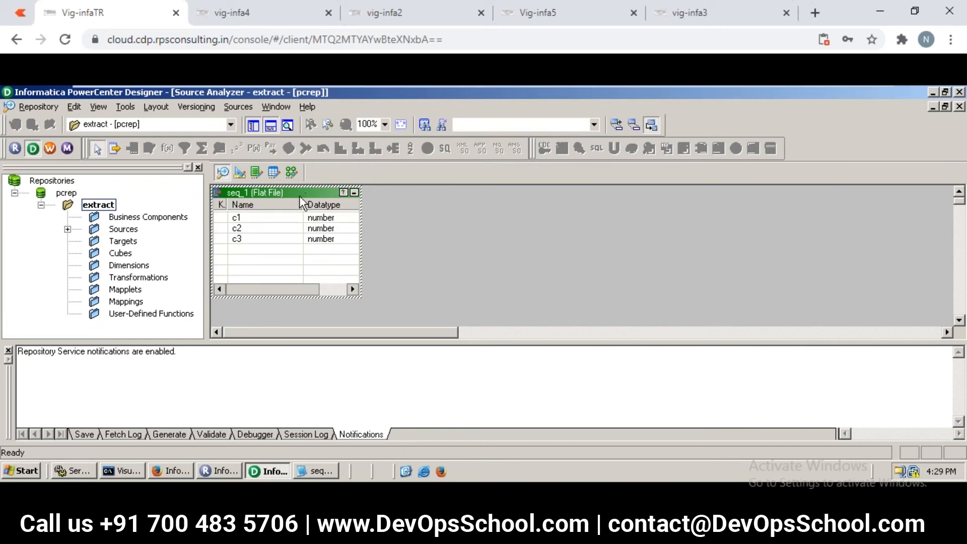
left_click(538, 533)
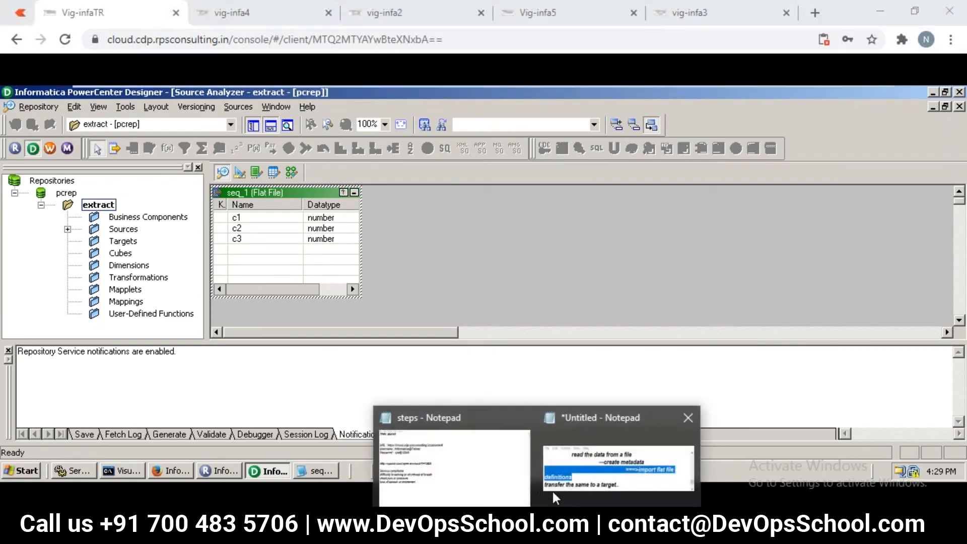
left_click(617, 469)
left_click_drag(327, 74, 249, 119)
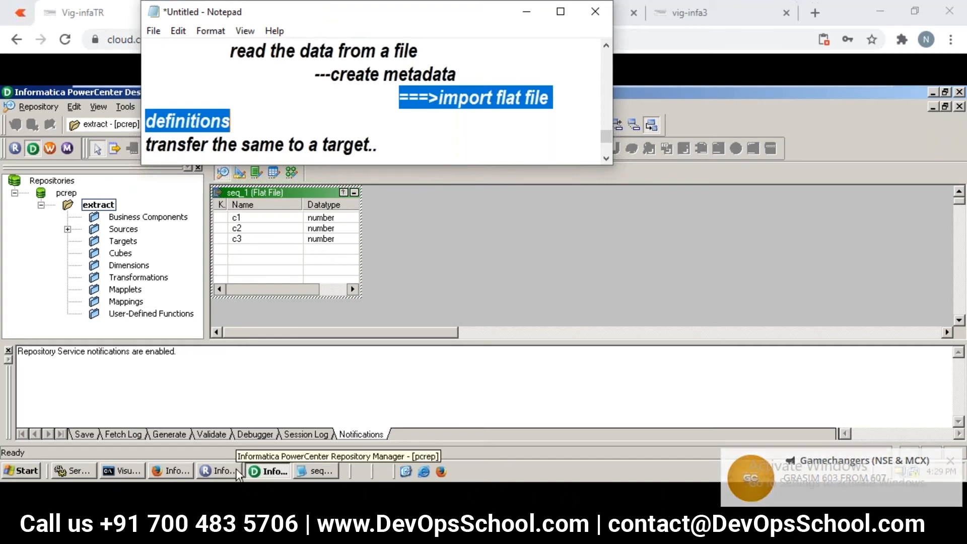
left_click(398, 237)
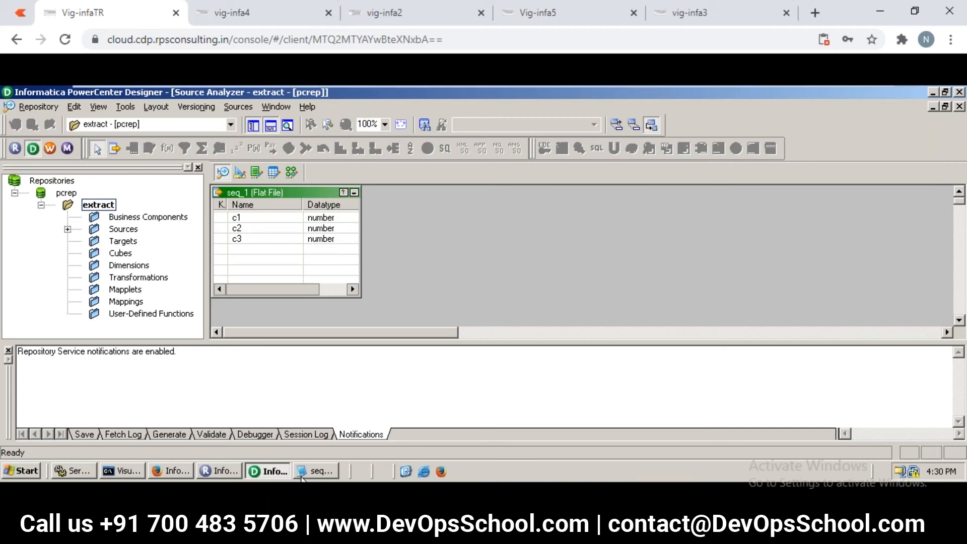
Reopen the untitled Notepad notes and write the sample record 1,2,3 in a blank area, followed by an empty line
left_click(537, 531)
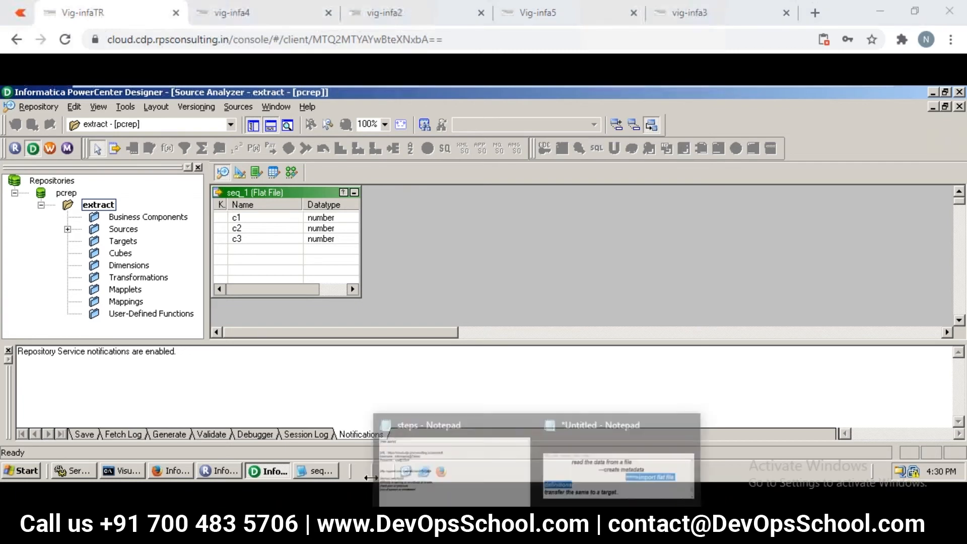
left_click(601, 458)
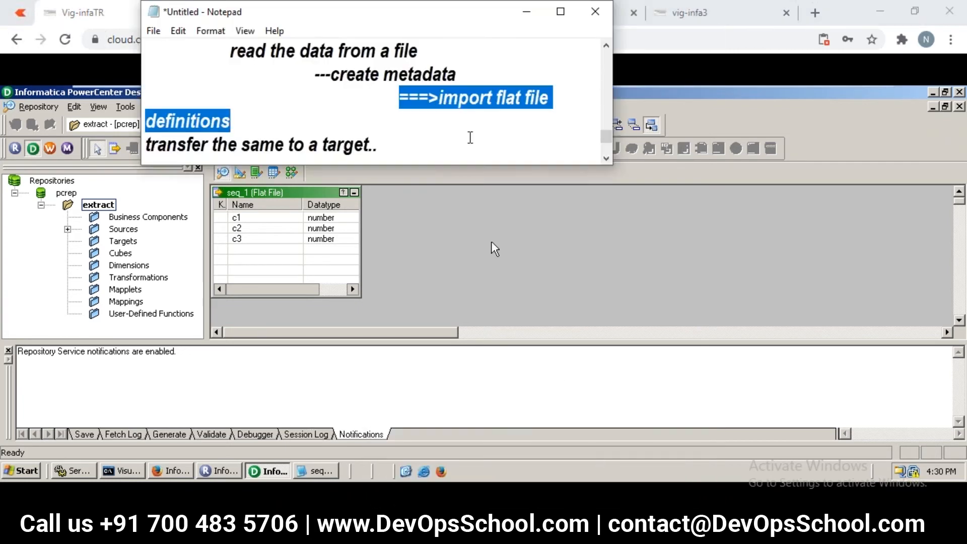
left_click(468, 131)
key("ctrl+a")
key("Delete")
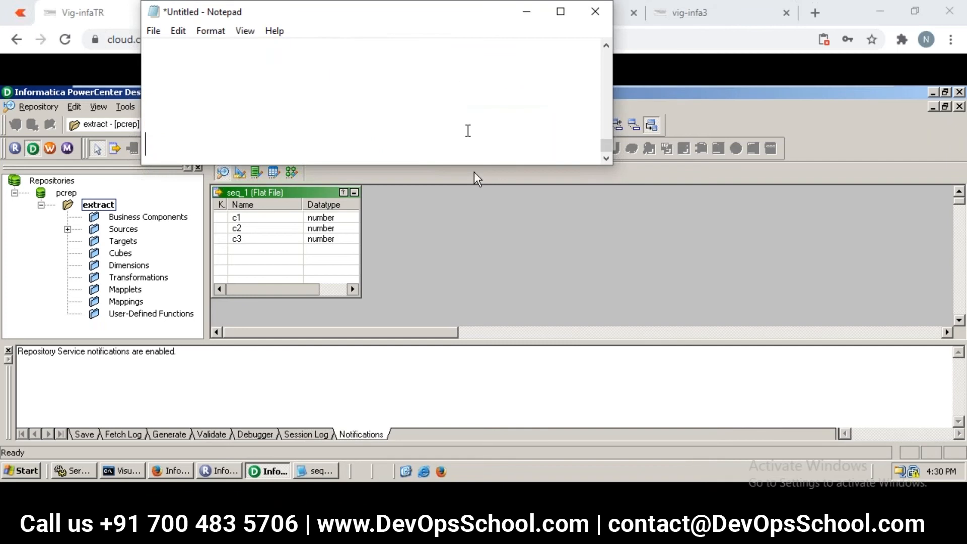
key("BackSpace")
type("1,2,3")
key("Return")
key("Return")
Add the lines "read data.." and "metadata" below the sample record in the notes
type("r")
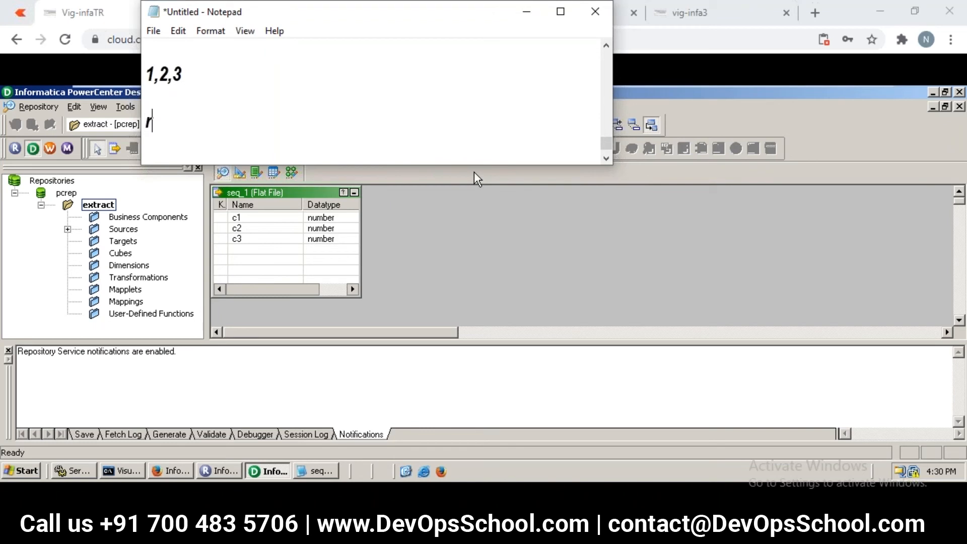
type("ead data..")
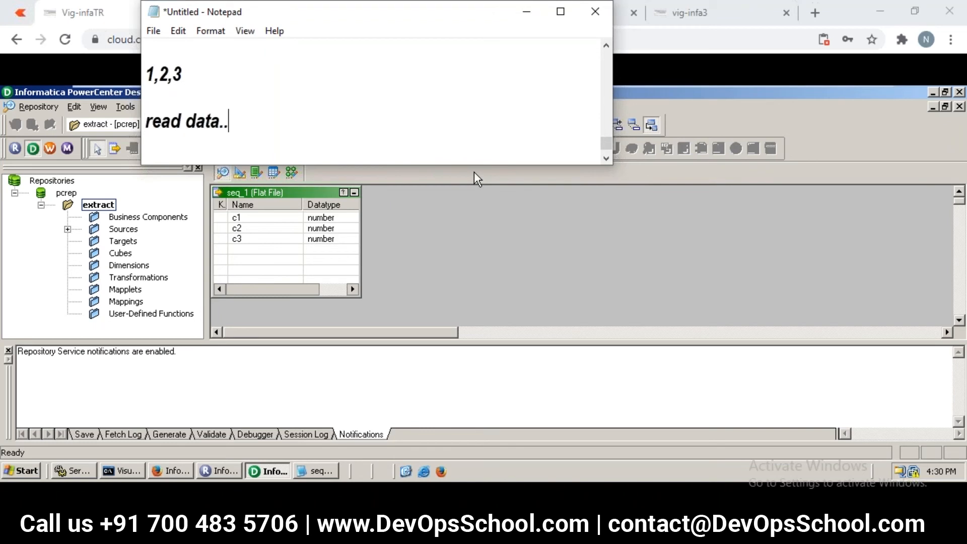
key("Return")
type("metadata")
key("Return")
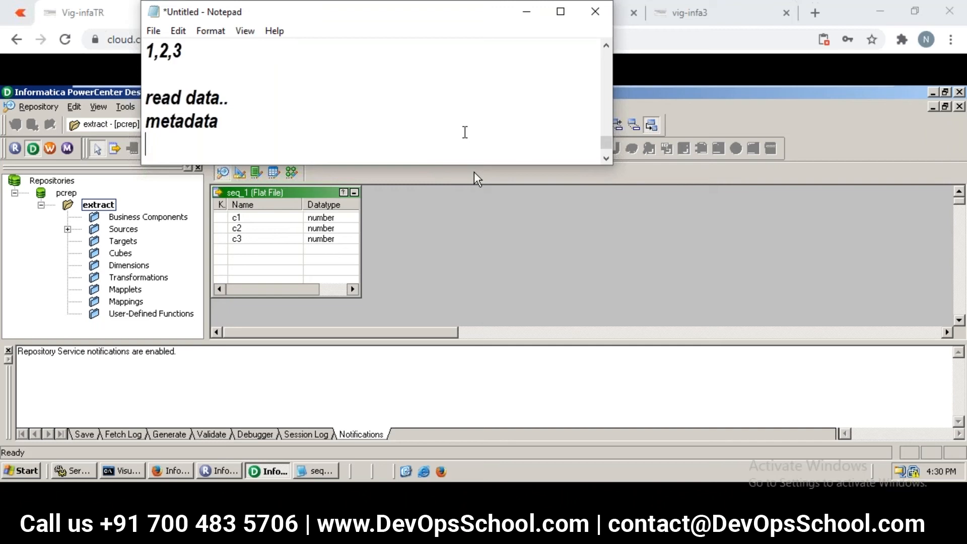
Highlight the 1,2,3 sample record in the notes
key("Up")
key("Up")
key("Up")
key("Up")
key("shift+End")
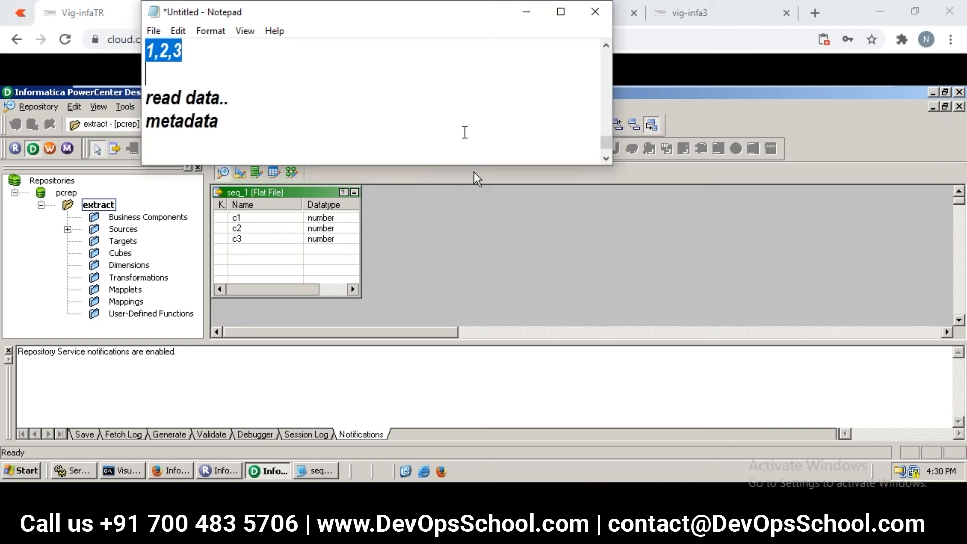
Add the indented line "import file--->c1,c2,c3===>int" under metadata and review the notes
key("Down")
key("Down")
key("Down")
key("Down")
key("Tab")
type("impo")
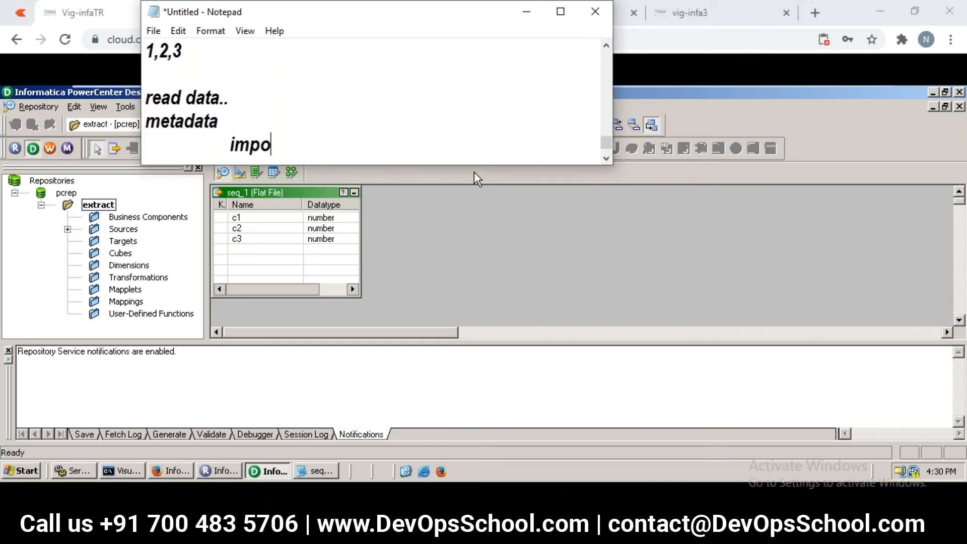
type("rt file--->")
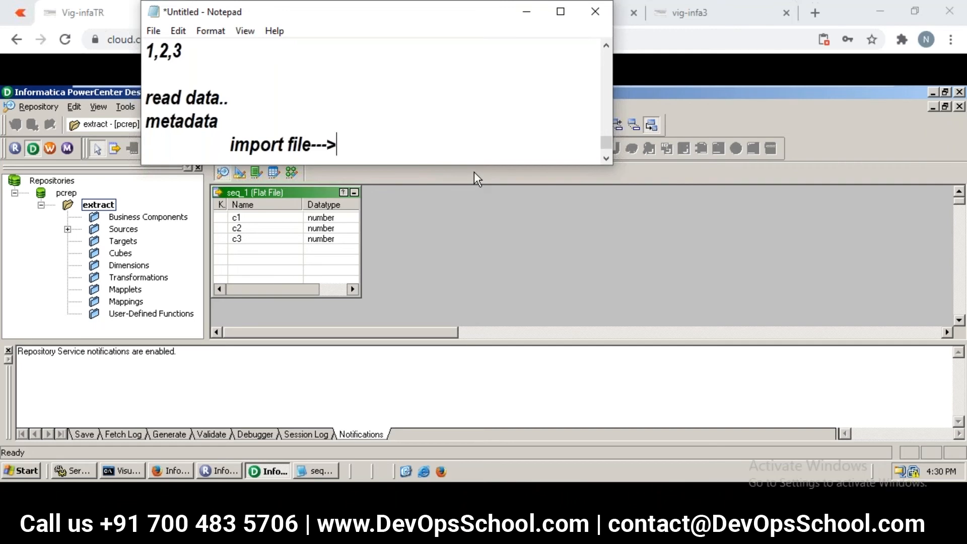
type("c1,c2,c3===>int")
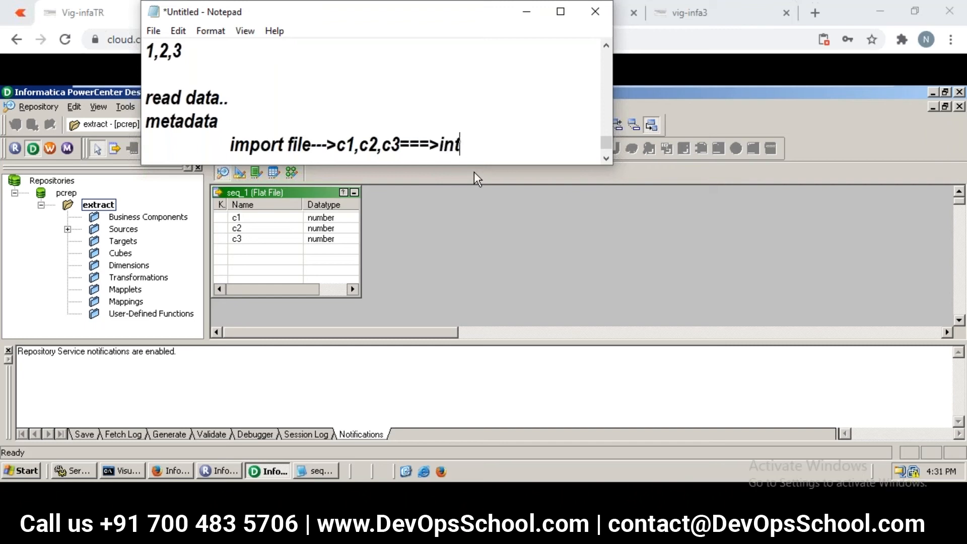
key("Return")
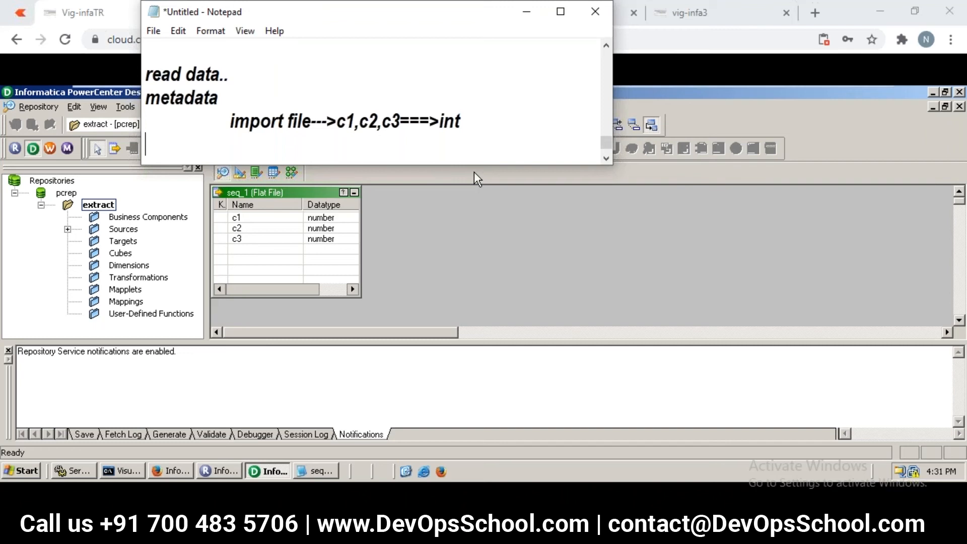
scroll(461, 135, "up", 1)
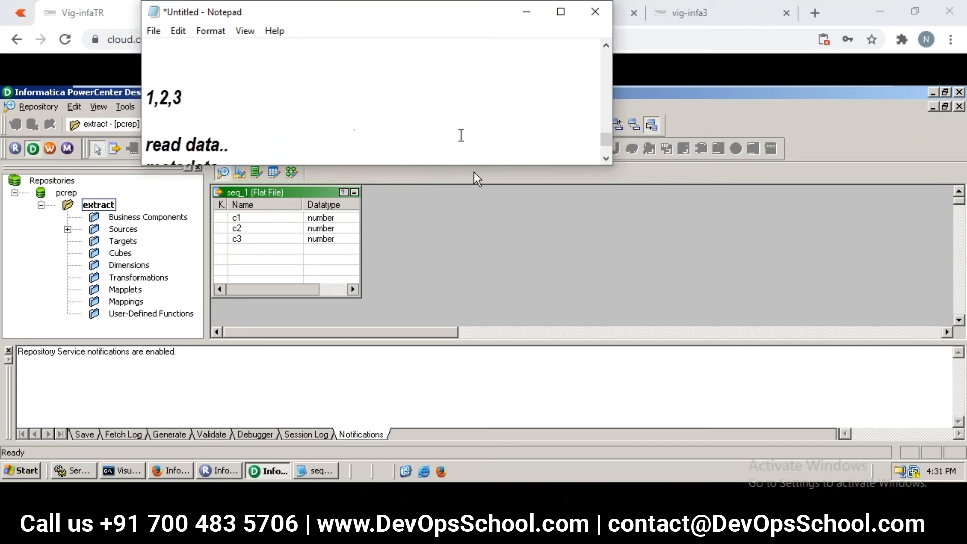
scroll(461, 135, "down", 1)
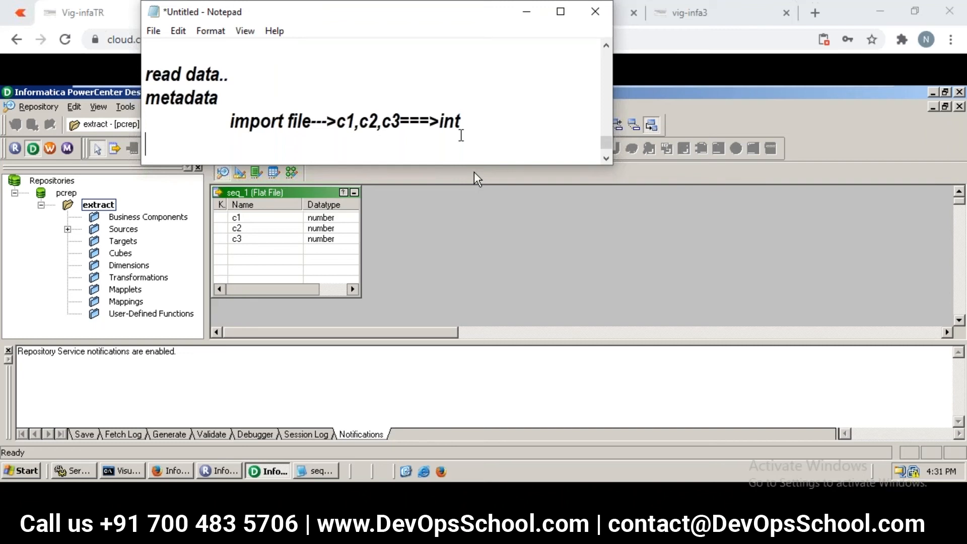
Return to PowerCenter Designer and start creating a source manually, moving the Create Source dialog closer to the seq_1 definition
left_click(443, 226)
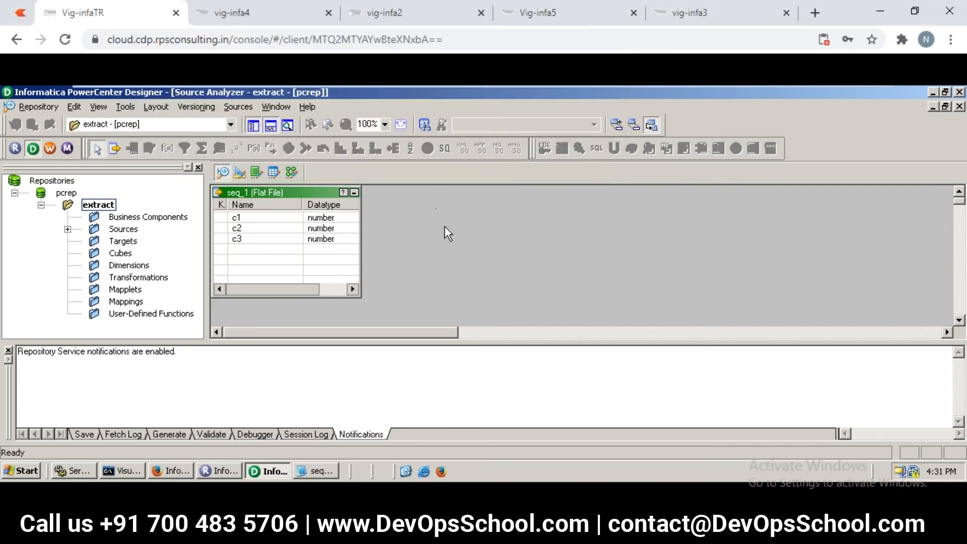
left_click(237, 108)
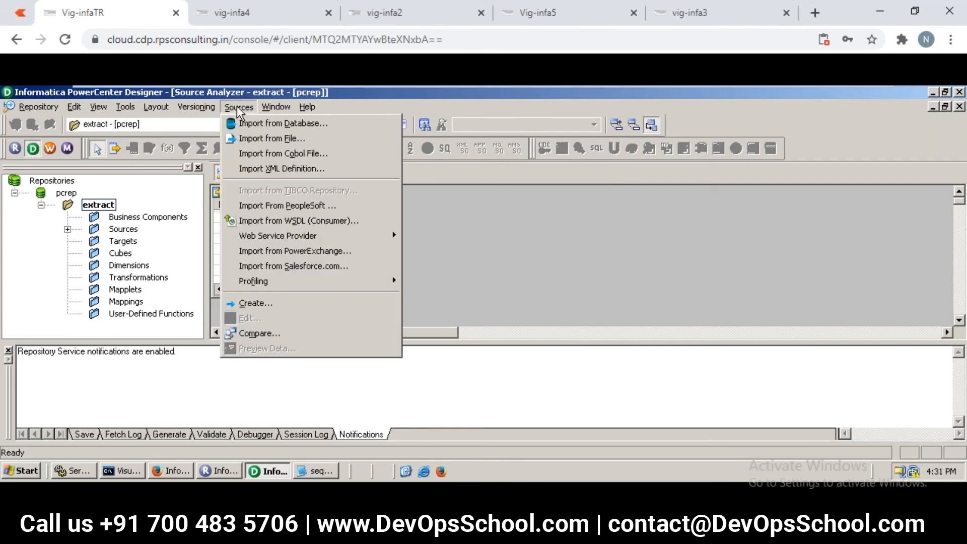
left_click(264, 303)
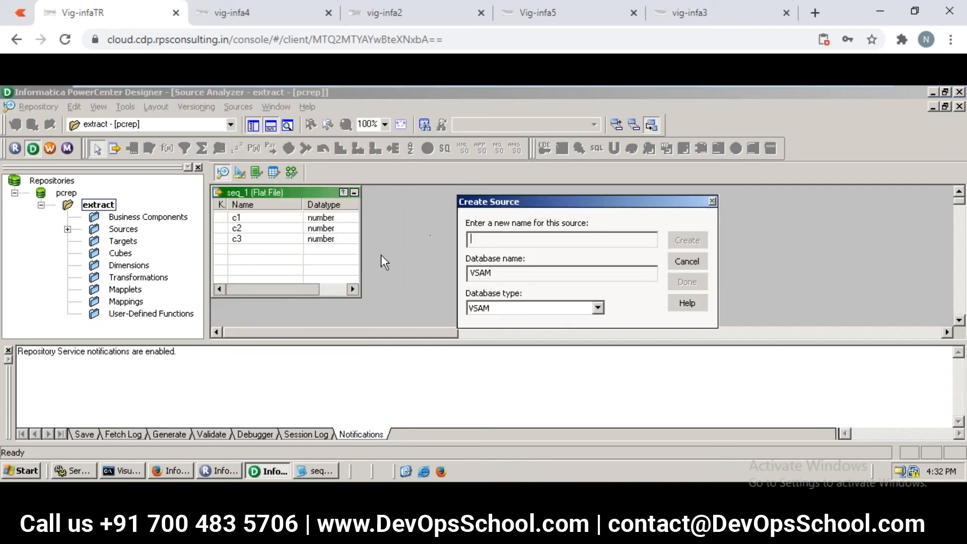
left_click_drag(479, 203, 409, 203)
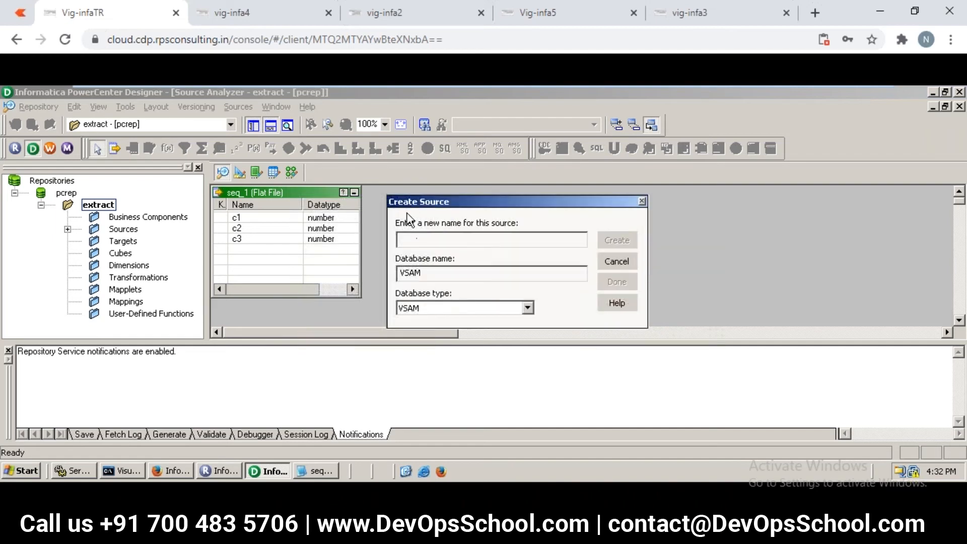
Set the new source's database type to Flat File and name the source seq_src_scratch
left_click(449, 309)
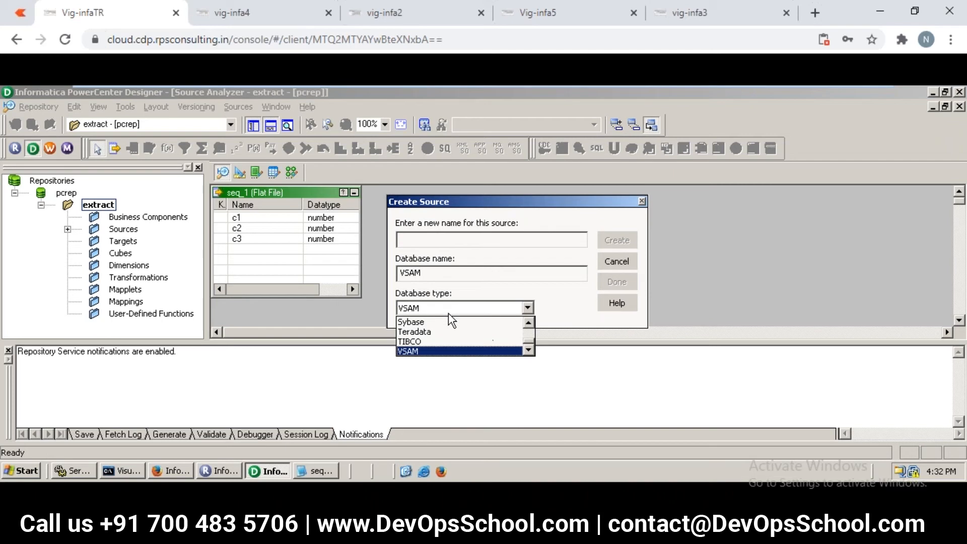
left_click(537, 321)
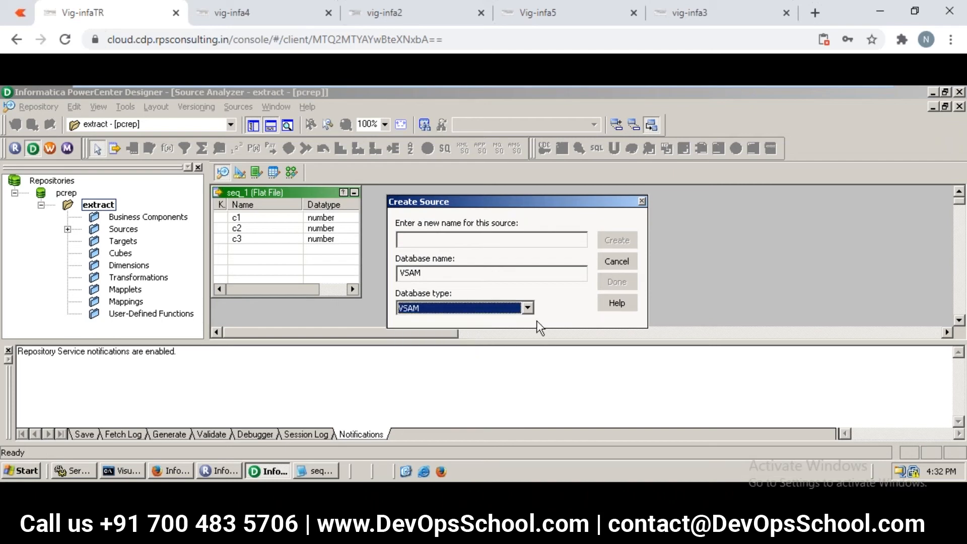
left_click(527, 307)
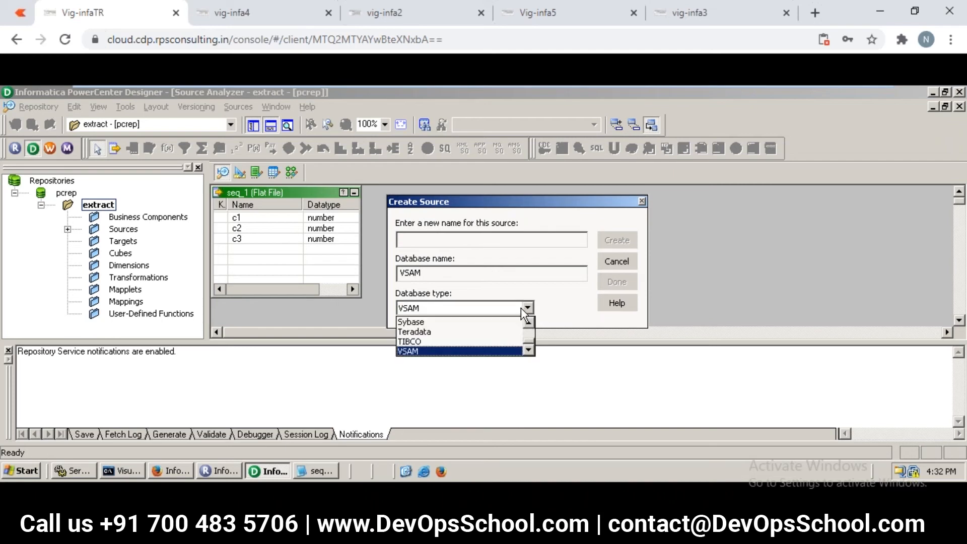
left_click(529, 324)
left_click(529, 323)
left_click(529, 323)
left_click(529, 323)
left_click(529, 324)
left_click(529, 324)
left_click(529, 323)
left_click(529, 324)
left_click(529, 324)
left_click(529, 324)
left_click(529, 323)
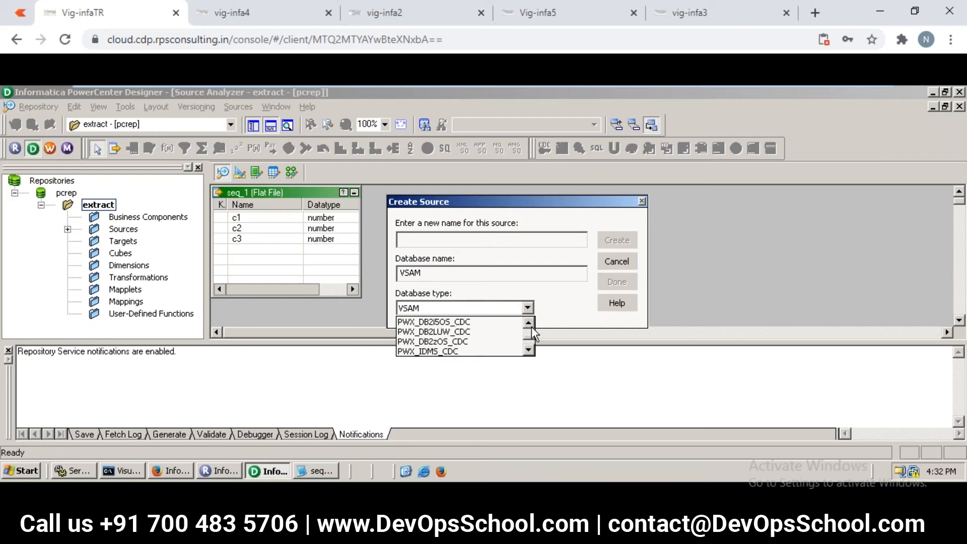
left_click(529, 323)
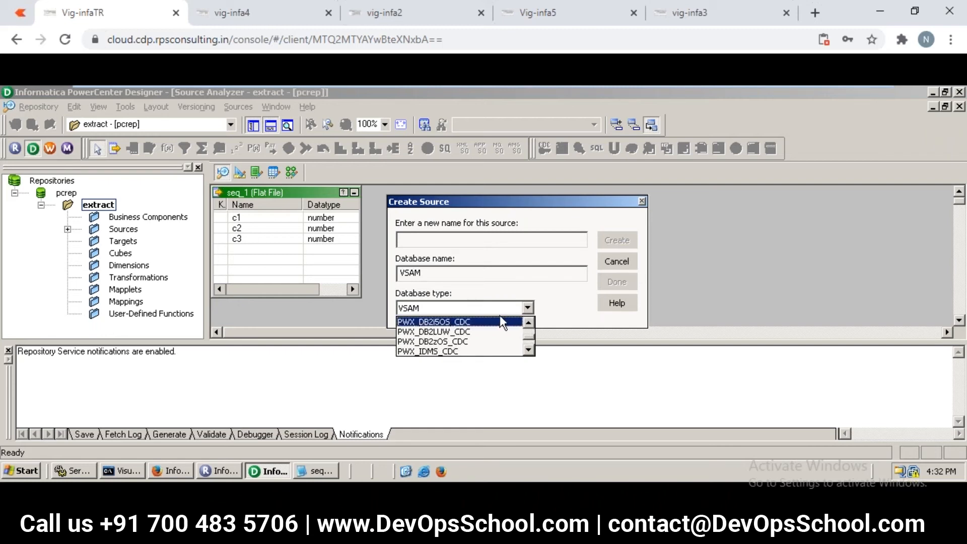
key("f")
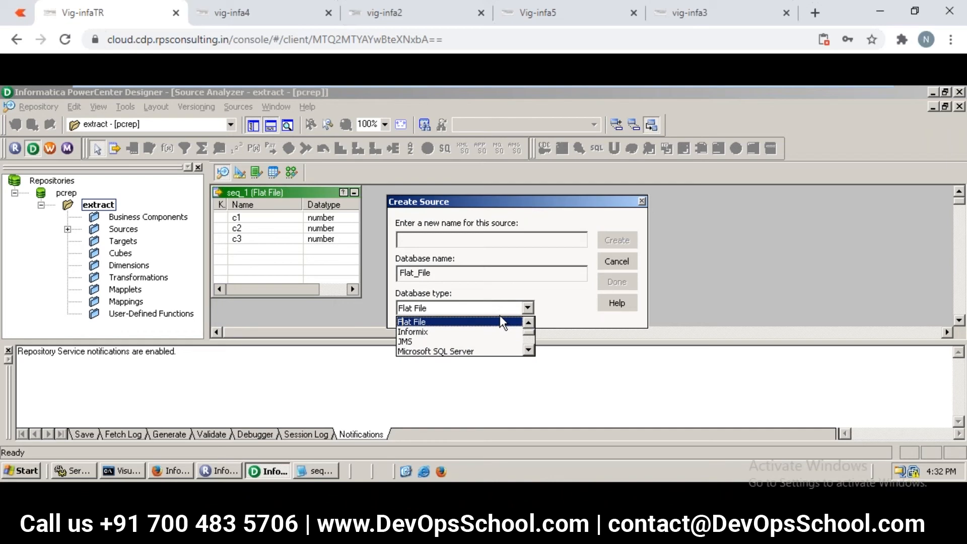
left_click(501, 319)
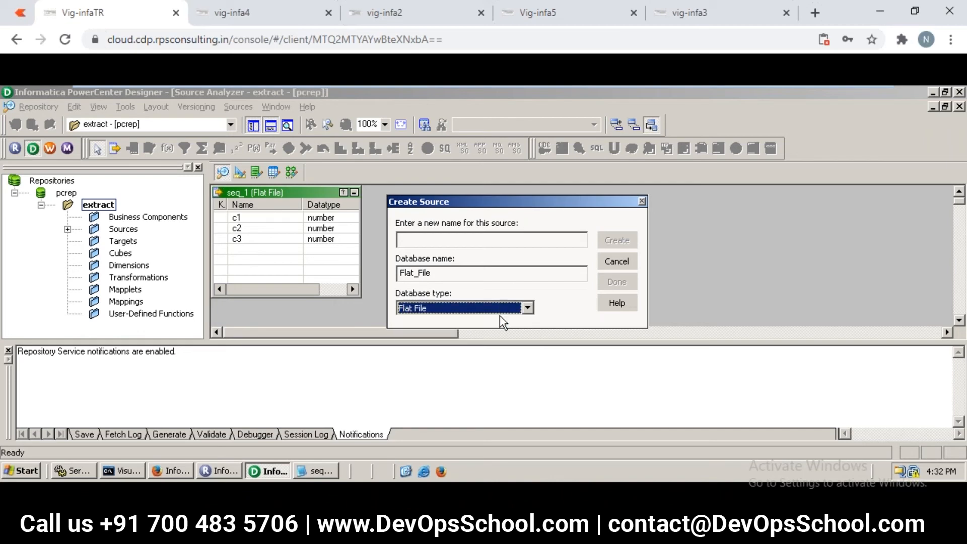
left_click(489, 241)
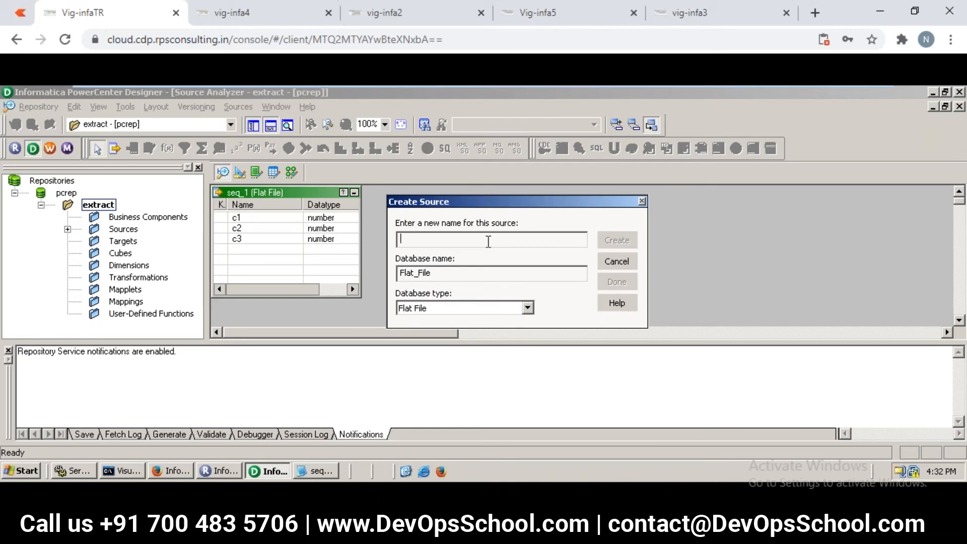
type("seq_src_scratchh")
Check the Source Analyzer in the vig-infa4, vig-infa2 and Vig-infa5 remote sessions
left_click(427, 12)
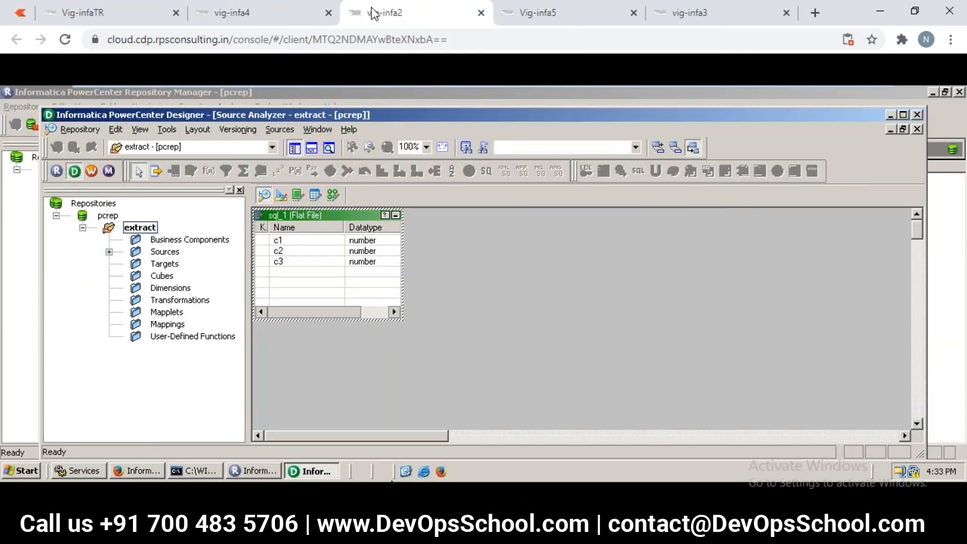
left_click(274, 11)
left_click(403, 20)
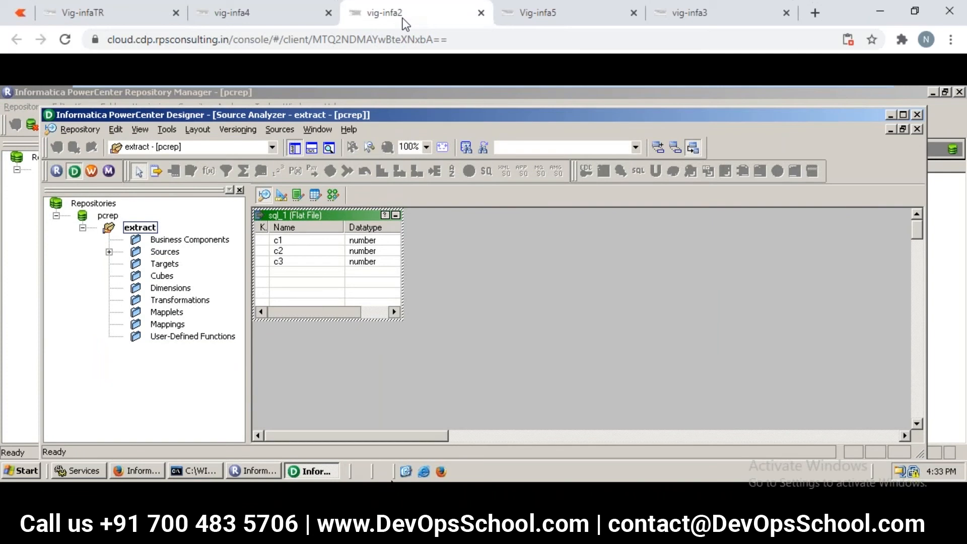
left_click(530, 19)
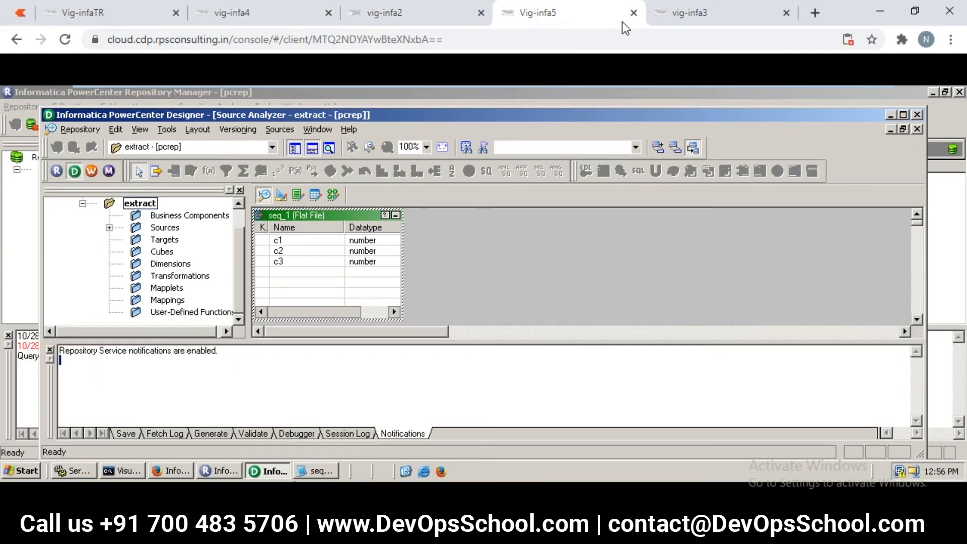
Switch to the vig-infa3 remote session and start creating a source named seq_file_scratch
left_click(679, 31)
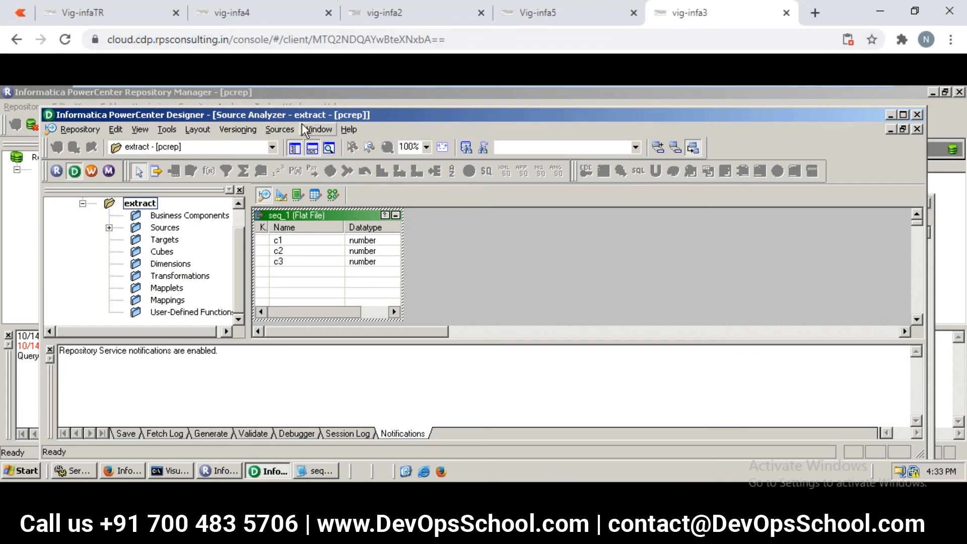
left_click(280, 130)
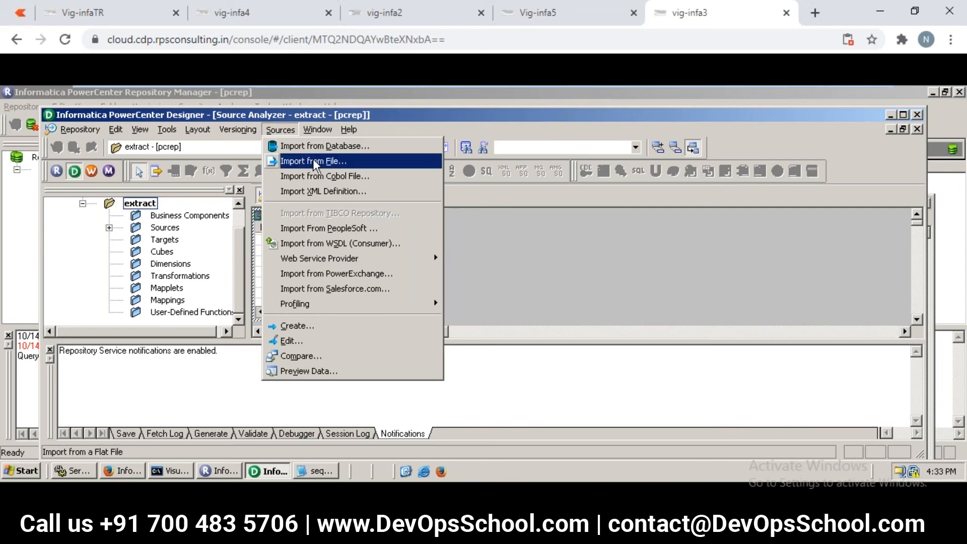
left_click(321, 327)
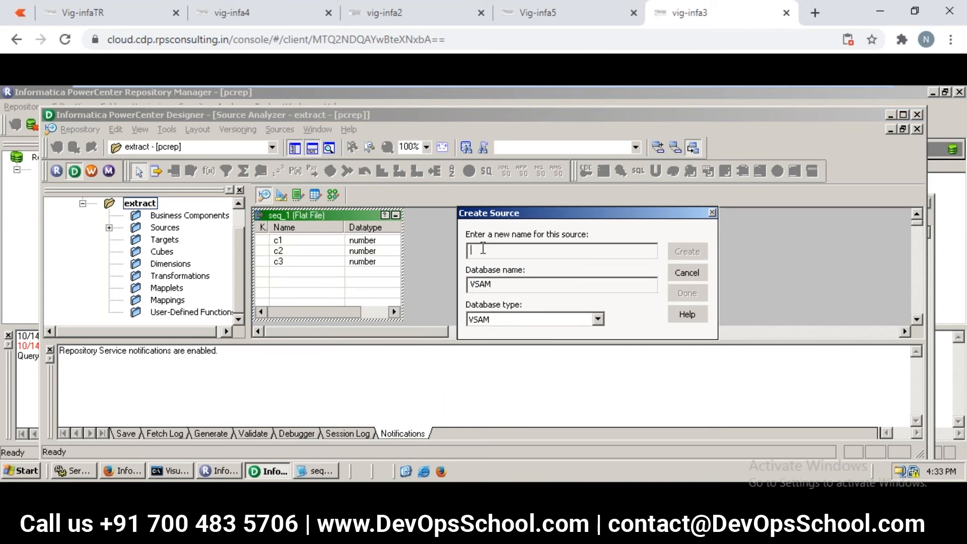
type("seq_file_sctra")
key("BackSpace")
key("BackSpace")
key("BackSpace")
key("super+e")
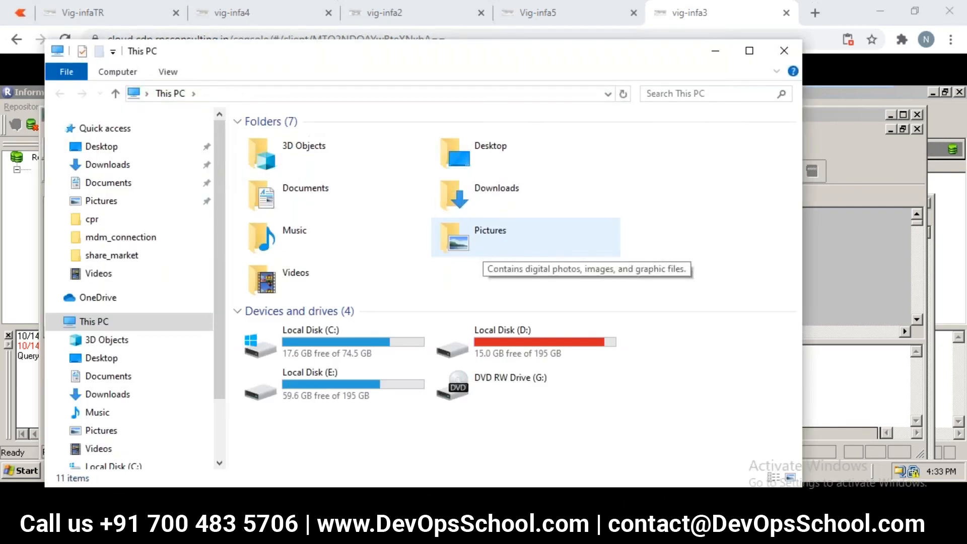
left_click(816, 227)
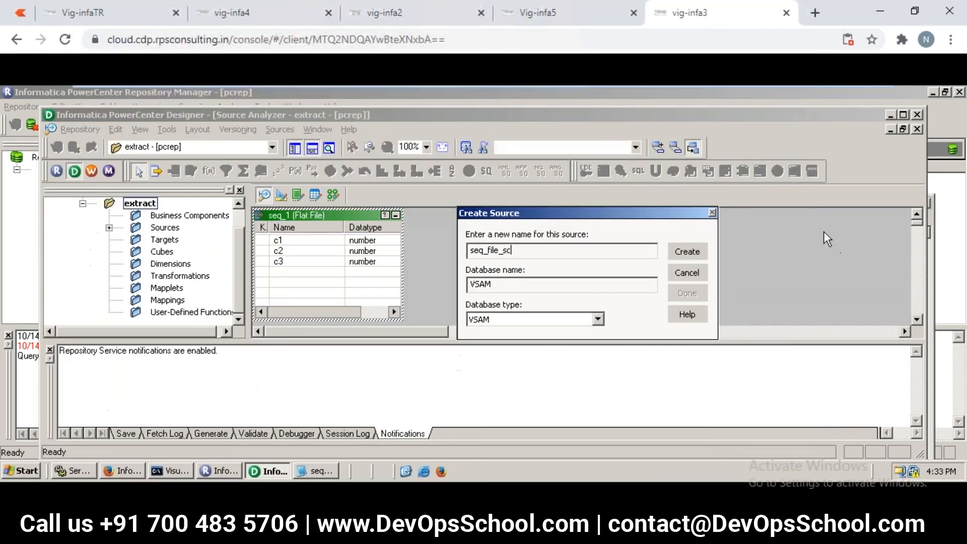
left_click(618, 255)
type("ratch")
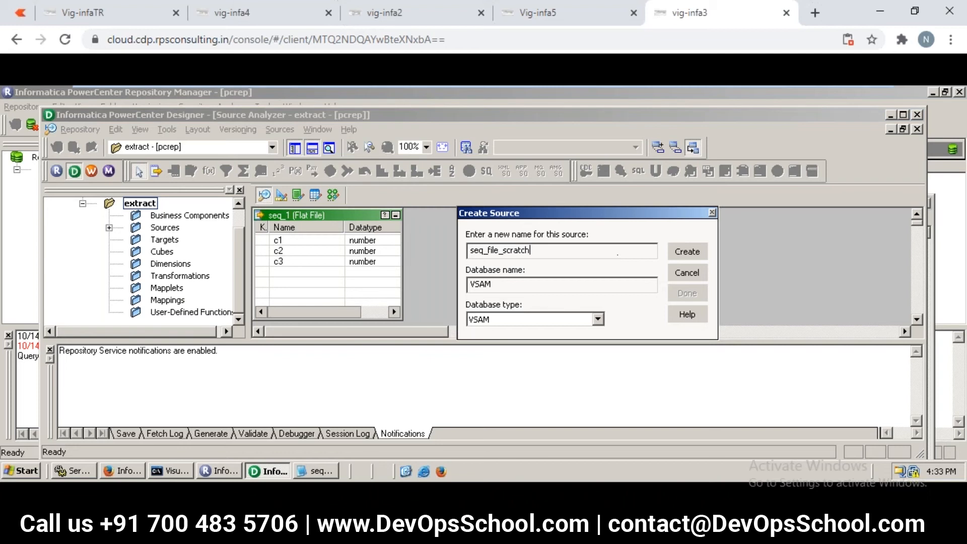
Choose Flat File as the database type for seq_file_scratch in the vig-infa3 session
left_click(568, 323)
key("f")
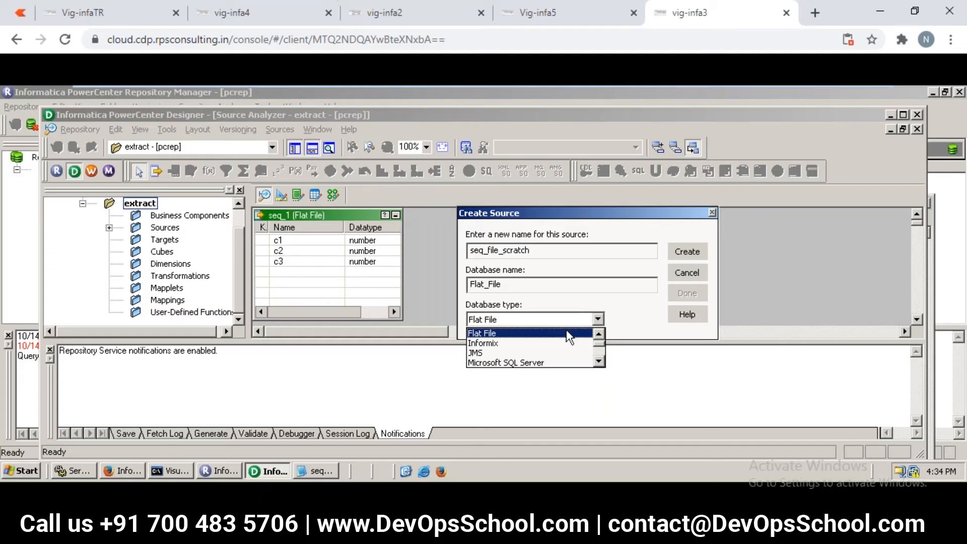
left_click(567, 333)
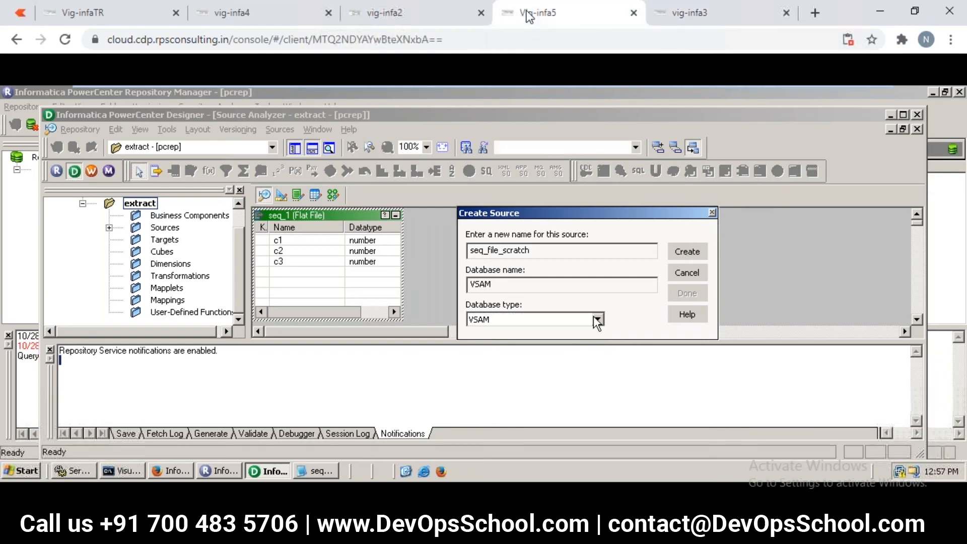
In the Vig-infa5 session, clear the database name of seq_file_scratch and set its database type to Flat File
left_click(598, 319)
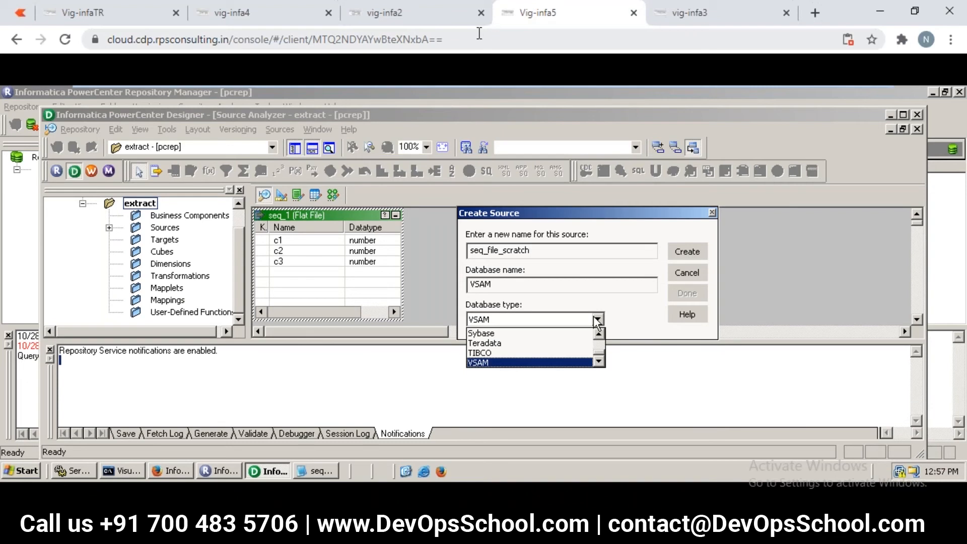
left_click(527, 294)
left_click(523, 286)
left_click_drag(488, 286, 427, 297)
type("f")
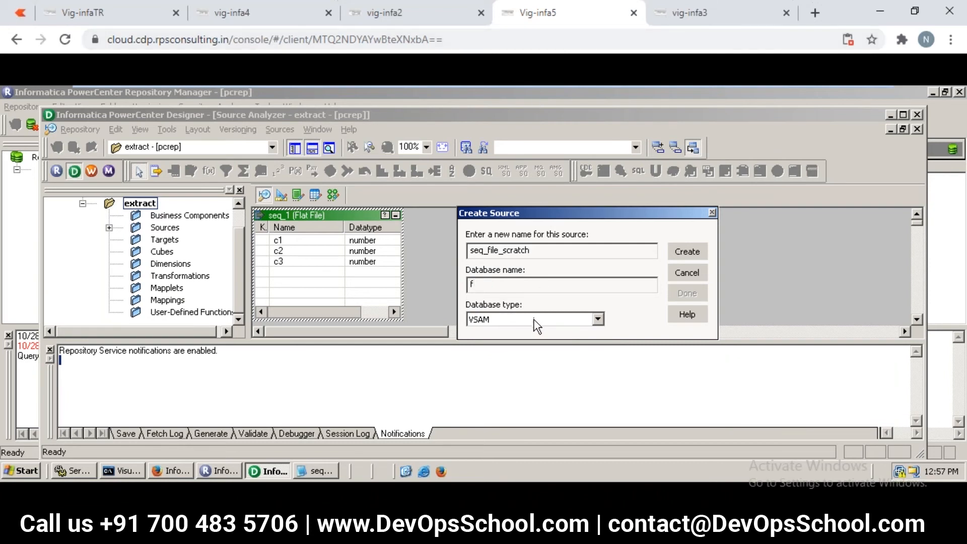
key("BackSpace")
left_click(596, 319)
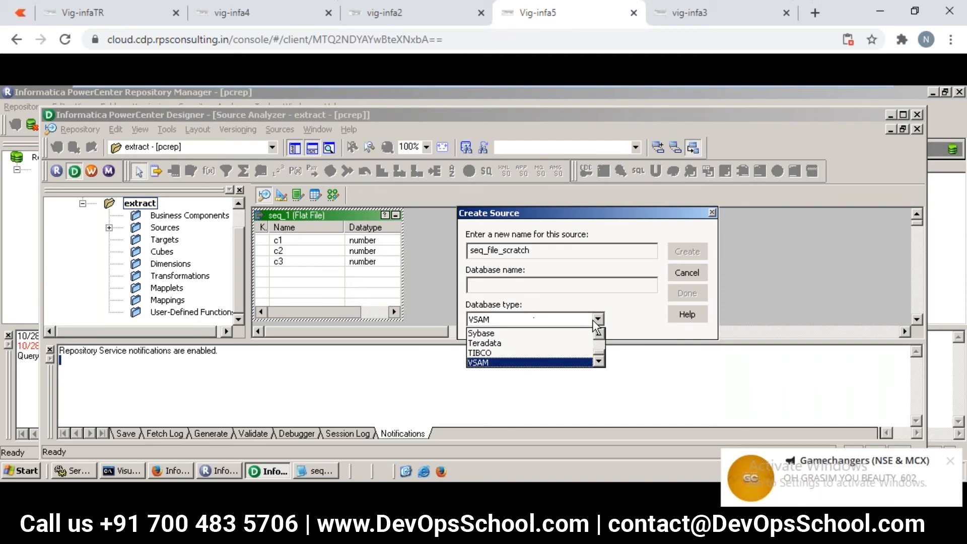
scroll(555, 348, "up", 5)
left_click(515, 333)
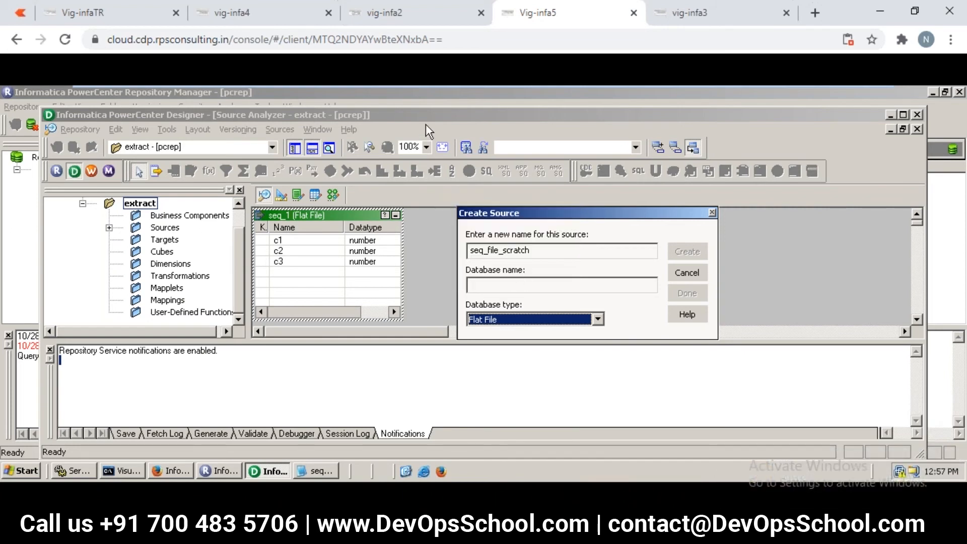
Check the new source definitions in the vig-infa2 and vig-infa4 sessions, and return to the Vig-infaTR session
left_click(406, 23)
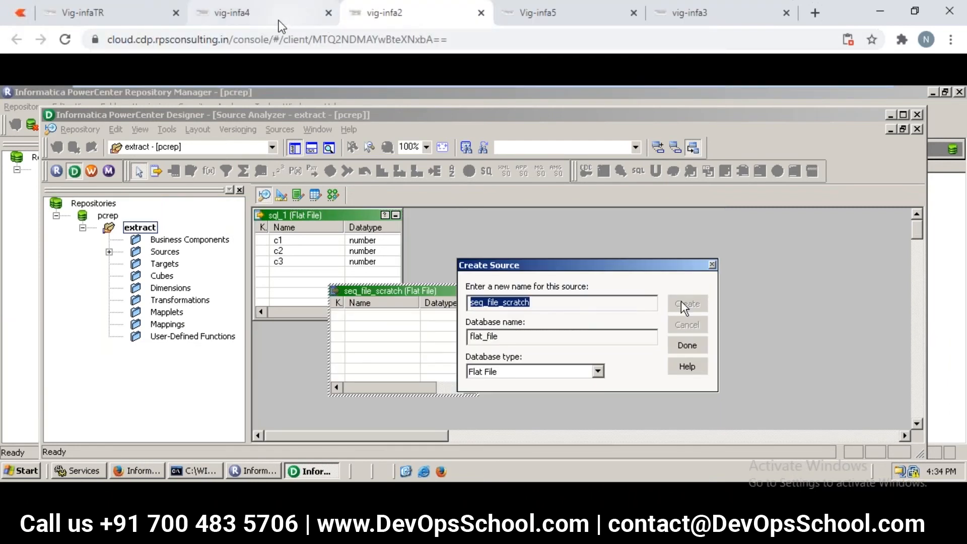
left_click(237, 17)
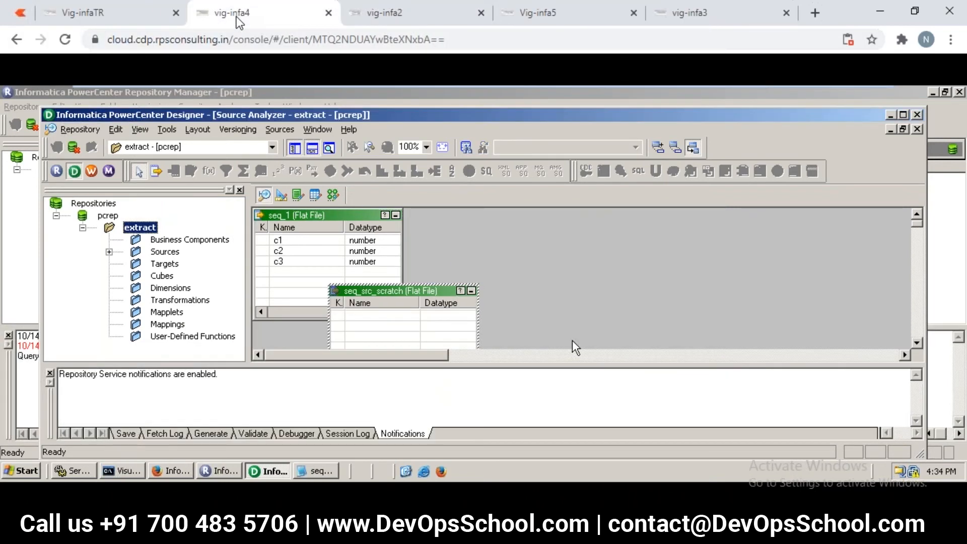
left_click(83, 26)
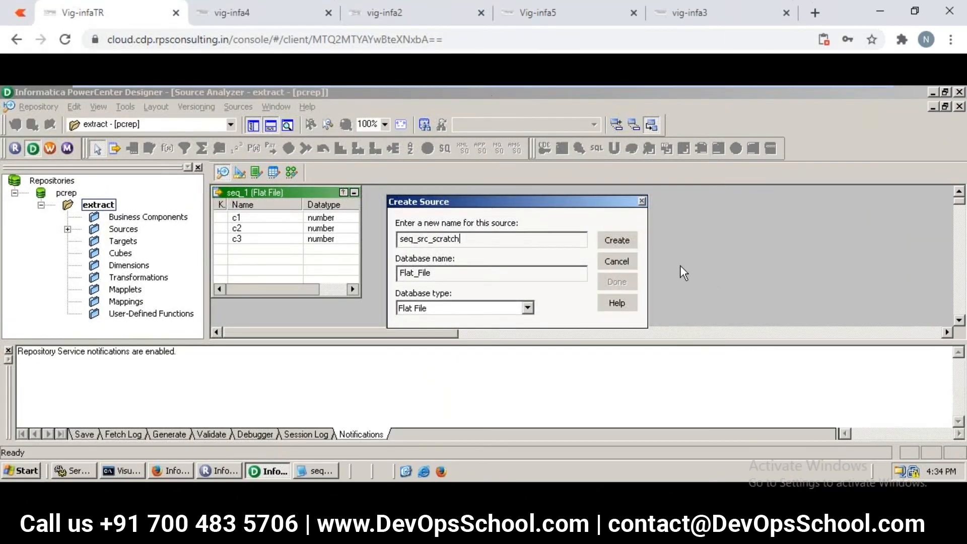
Create the seq_src_scratch flat file source and place its definition beside seq_1 without overlap
left_click(602, 236)
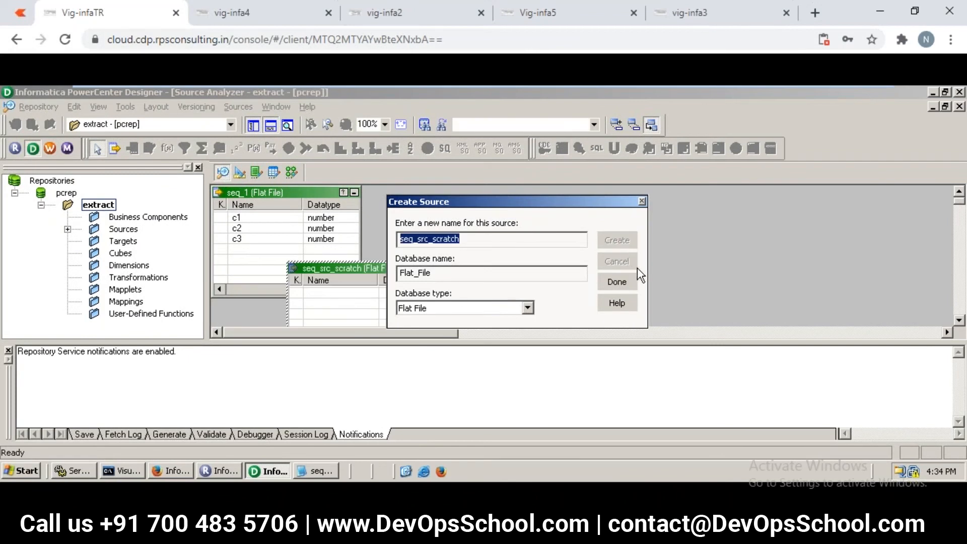
left_click(618, 279)
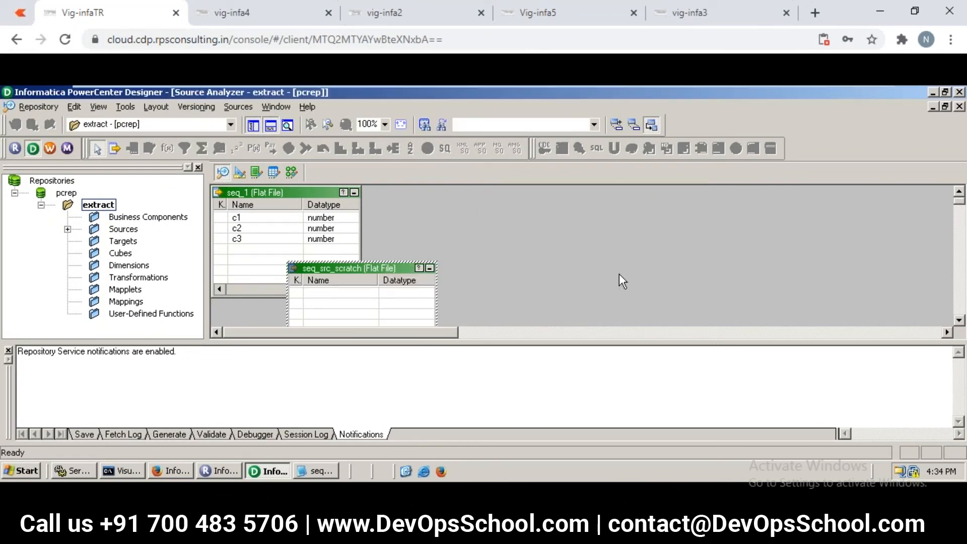
left_click_drag(385, 267, 519, 200)
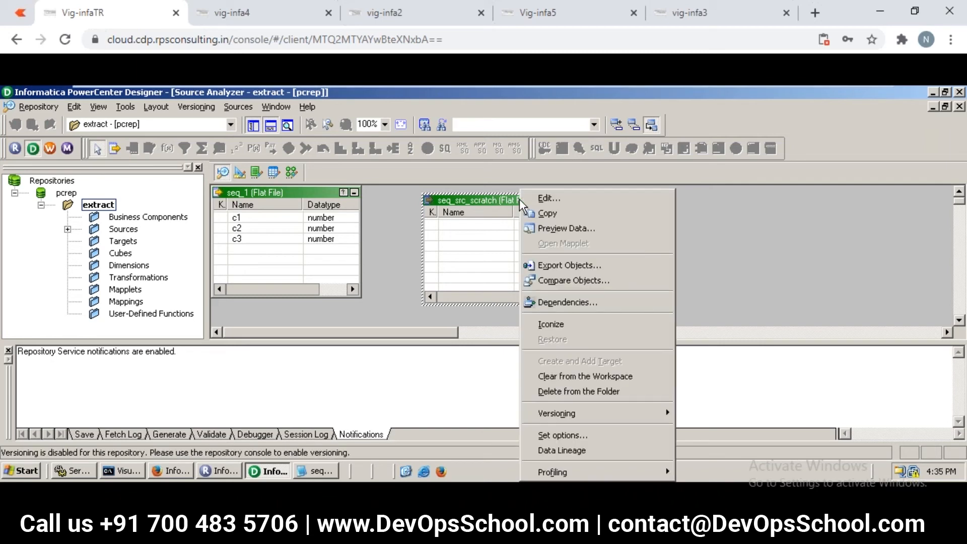
Open the seq_src_scratch source for editing and show its column definitions
right_click(484, 198)
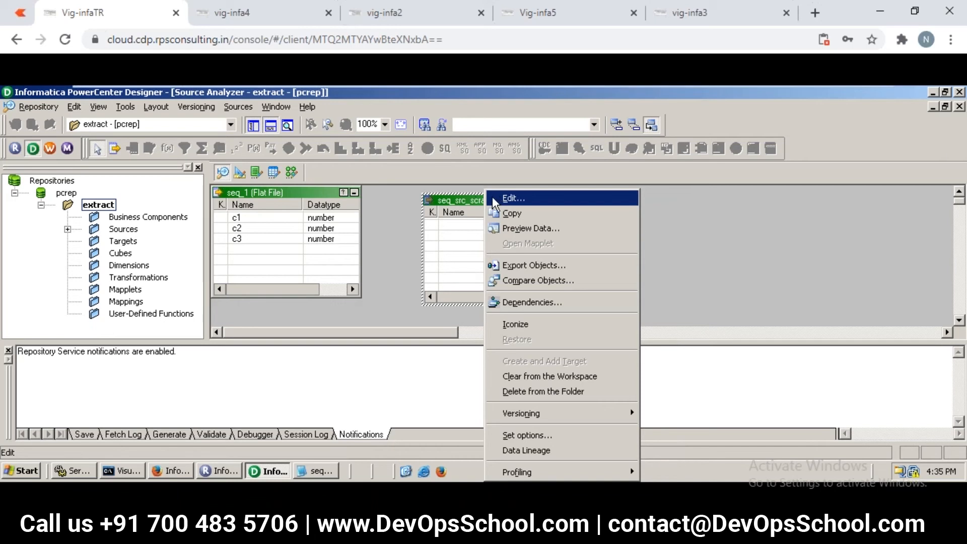
left_click(471, 201)
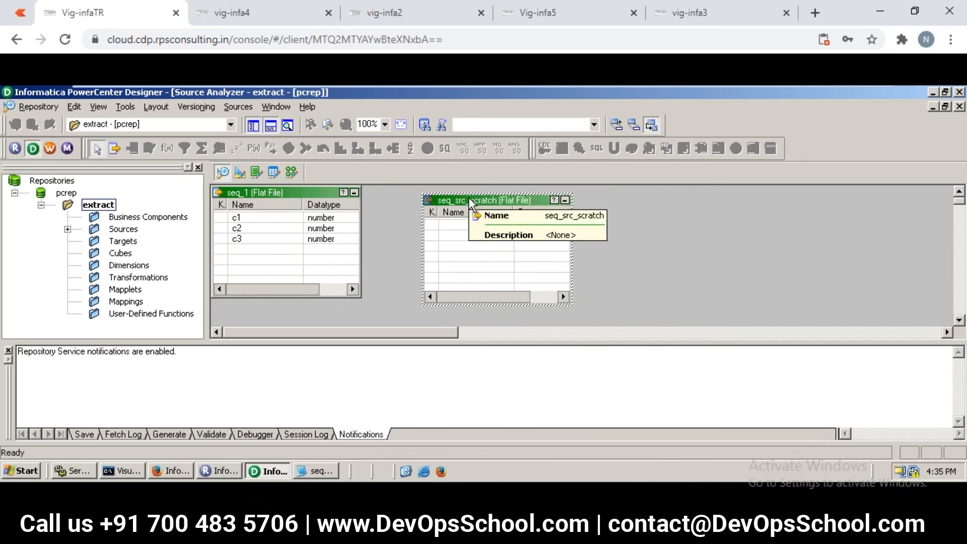
right_click(470, 198)
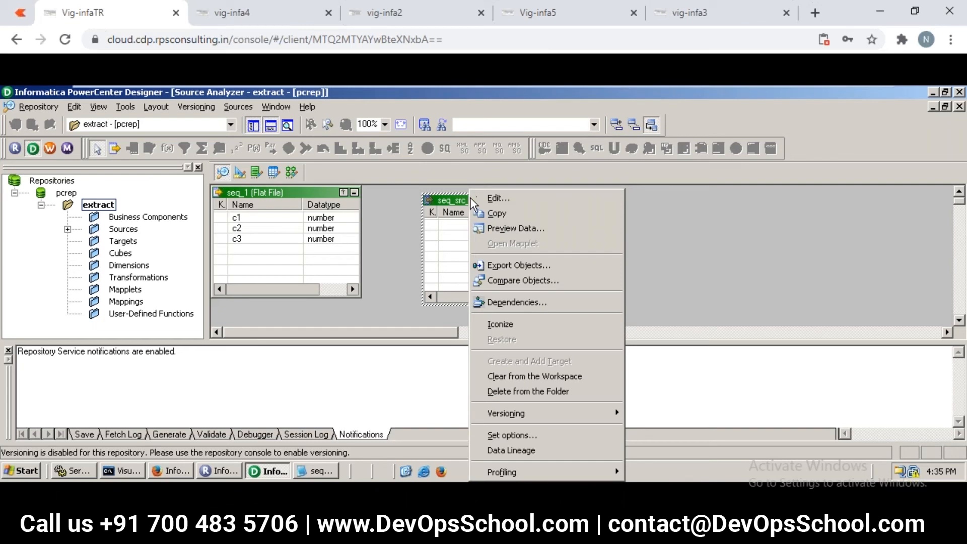
left_click(483, 198)
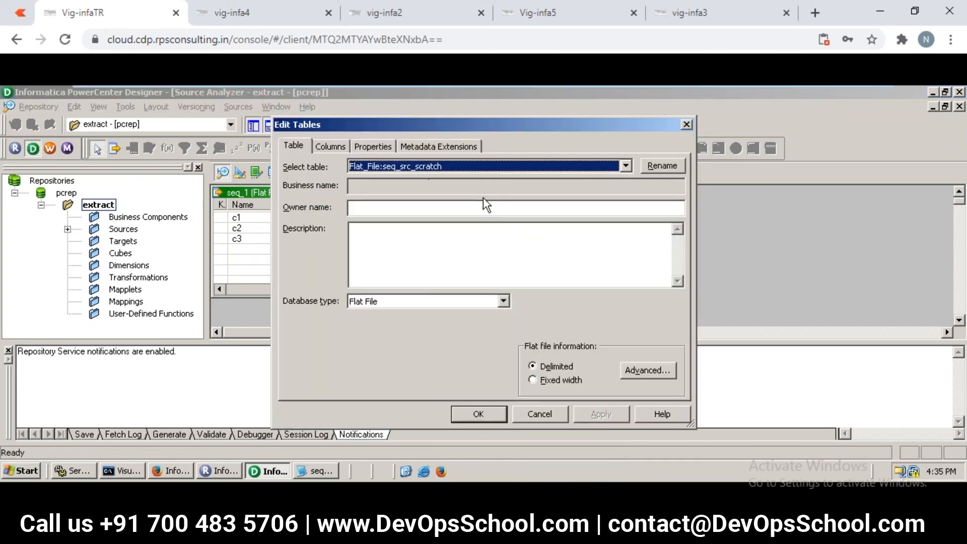
left_click(331, 147)
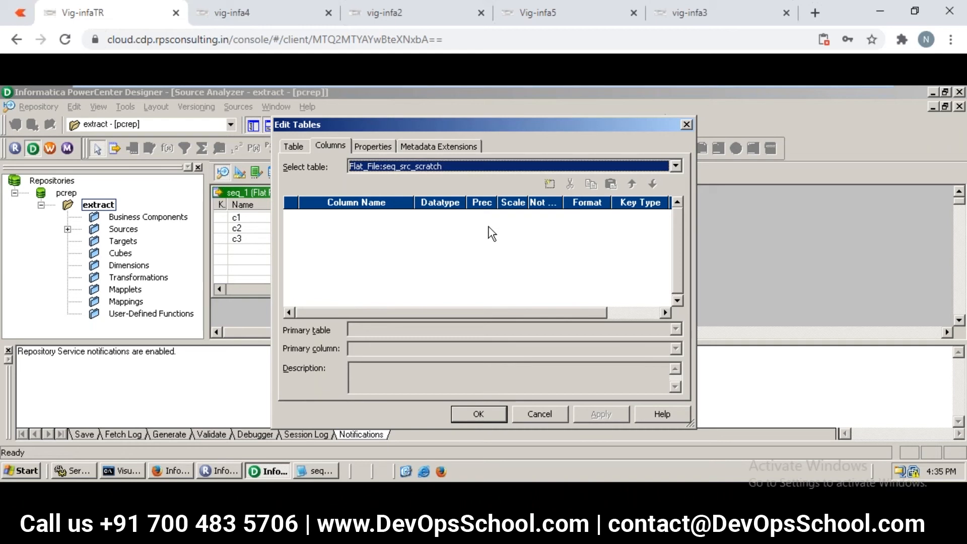
left_click(303, 14)
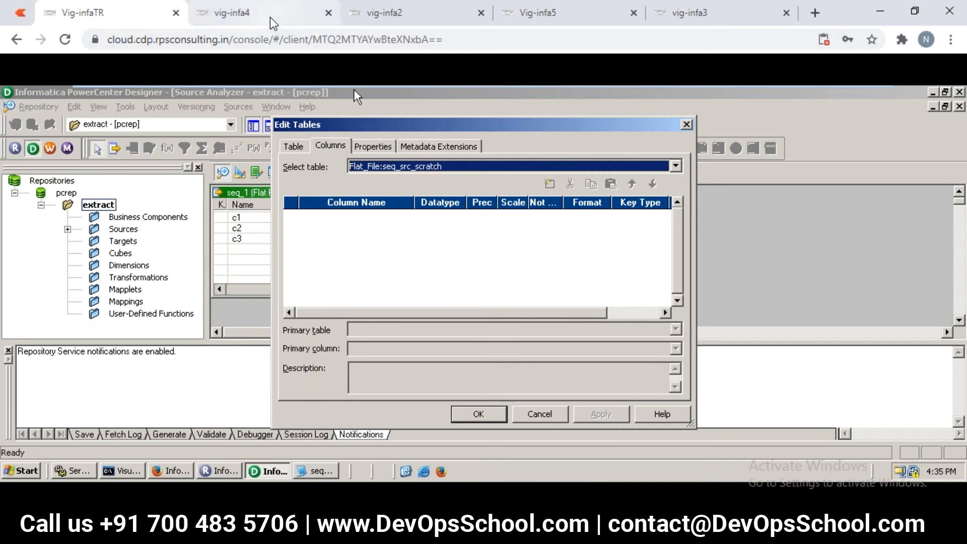
Check the source table setup in the vig-infa2, Vig-infa5 and vig-infa3 sessions, and return to Vig-infaTR
left_click(391, 16)
left_click(511, 15)
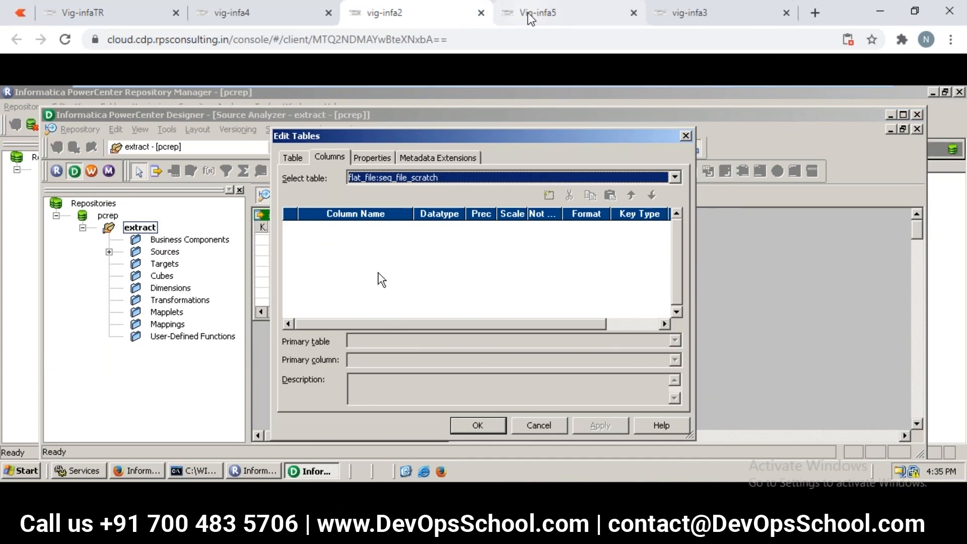
left_click(700, 20)
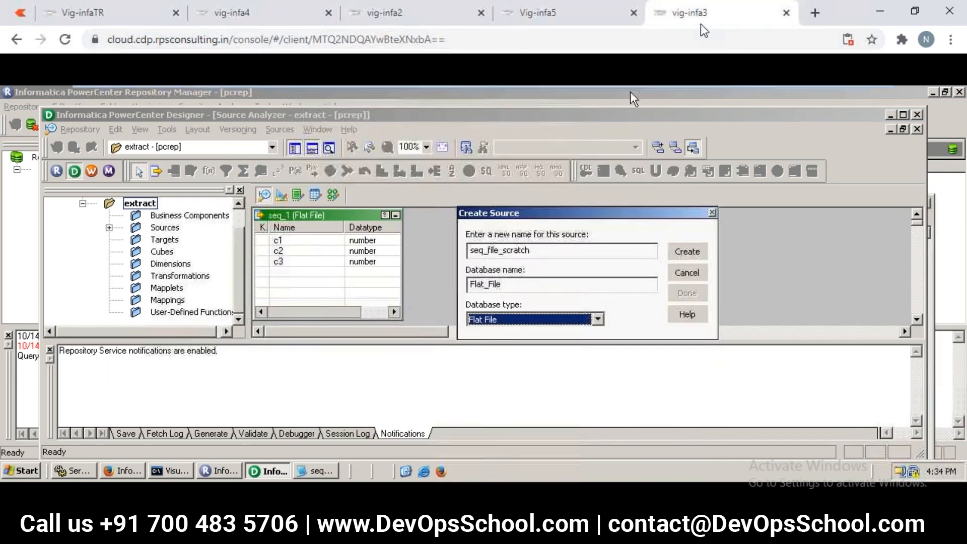
left_click(110, 14)
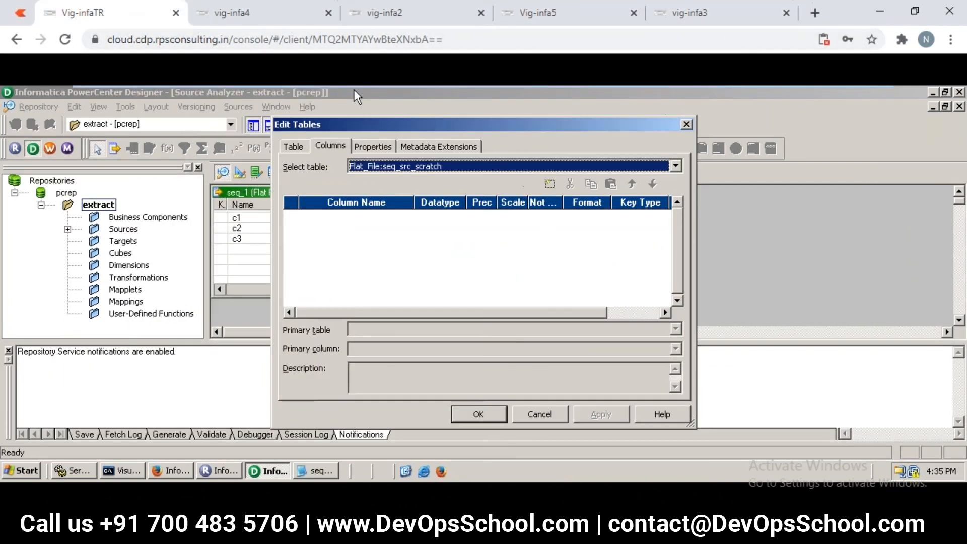
Add three columns named c1, c2 and c3 to the seq_src_scratch flat file source
left_click(551, 185)
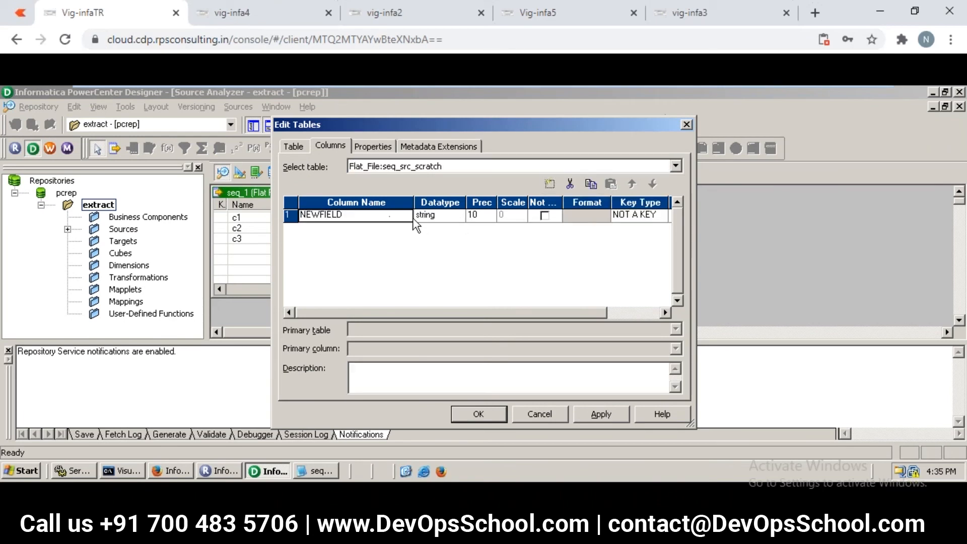
left_click(333, 212)
type("c1")
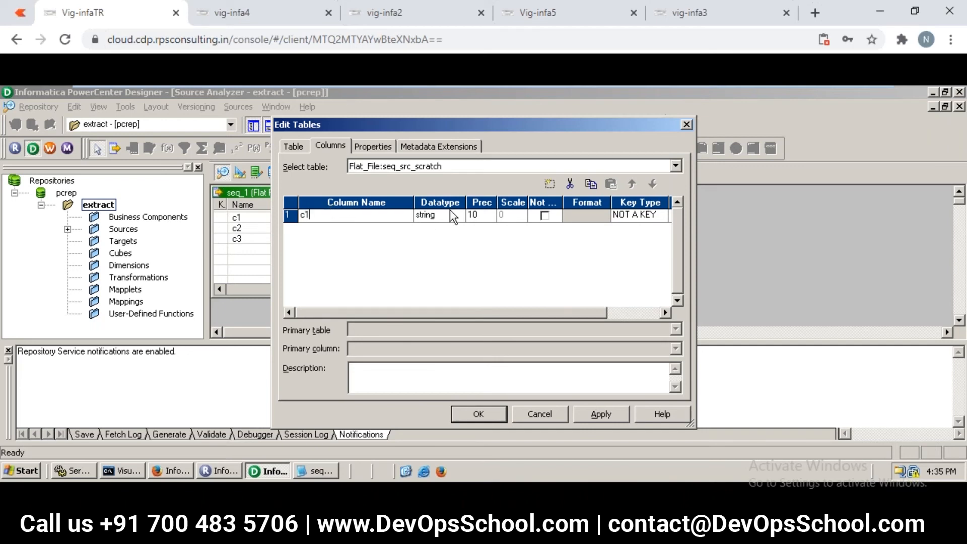
left_click(545, 186)
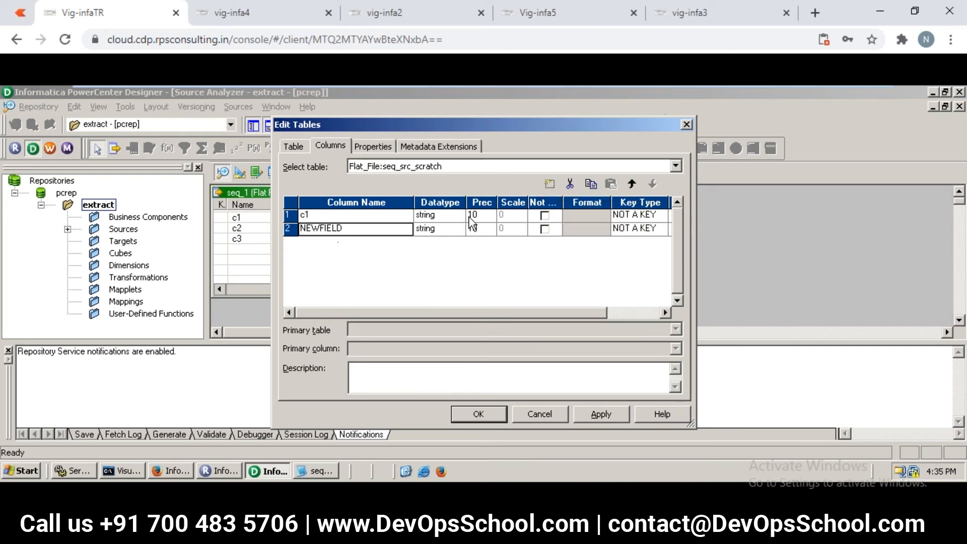
double_click(323, 228)
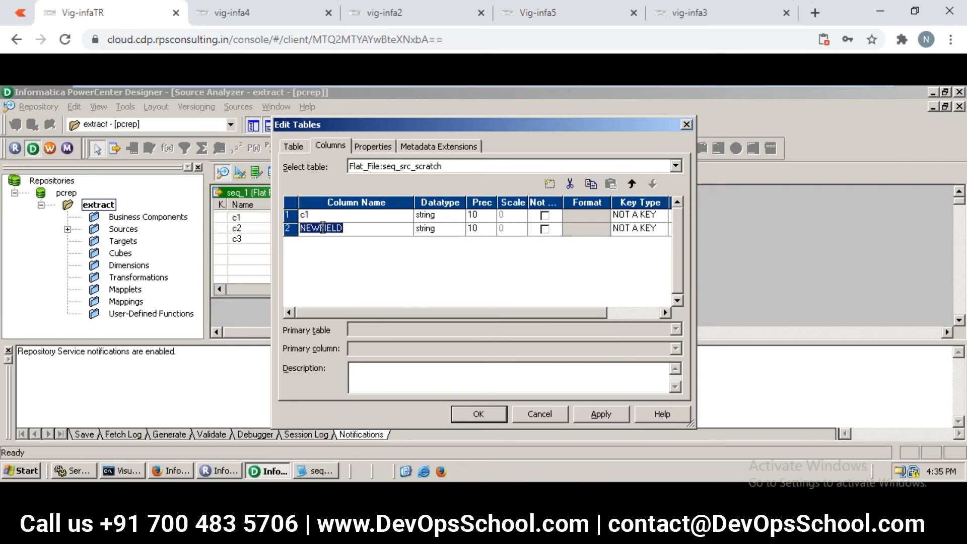
type("c2")
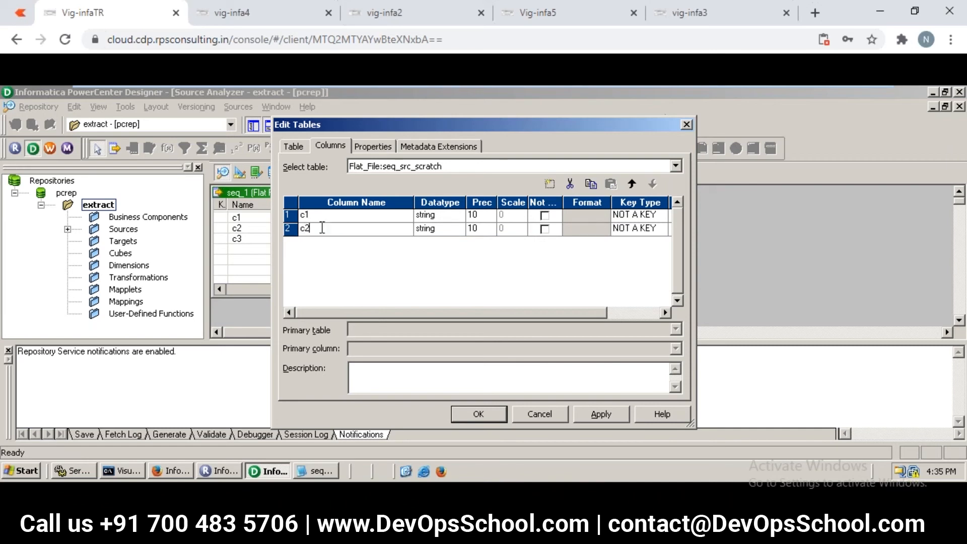
left_click(553, 191)
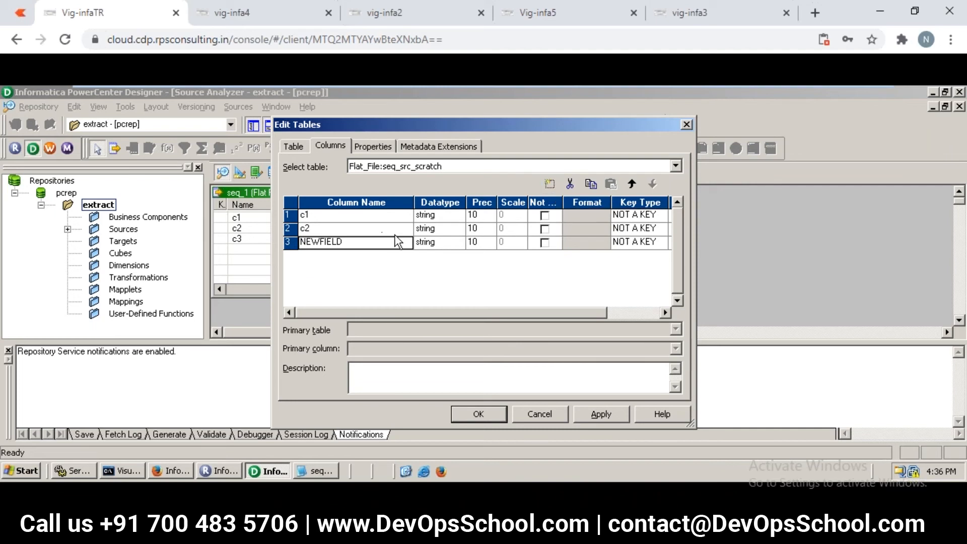
left_click(337, 241)
type("c3")
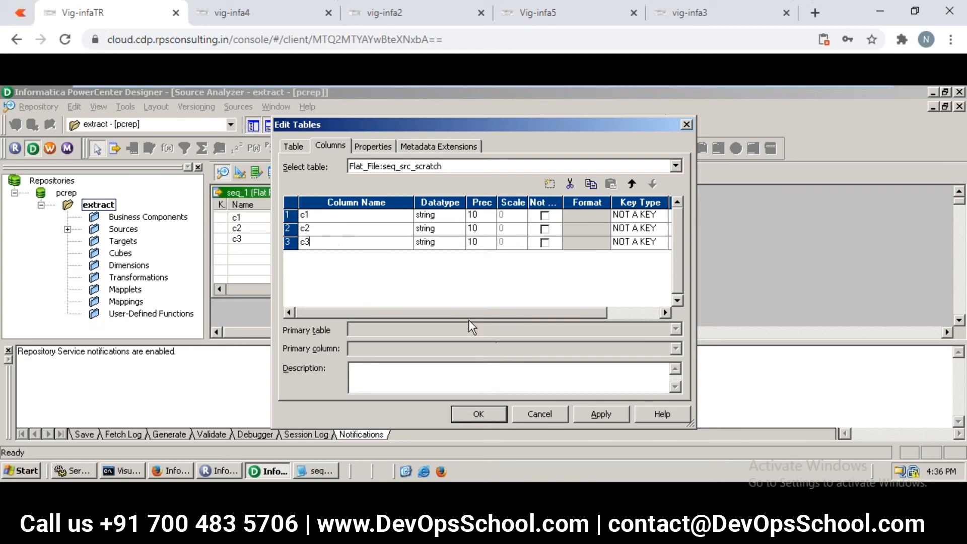
Review the columns being defined in the vig-infa4, vig-infa2, Vig-infa5 and vig-infa3 sessions, and return to Vig-infaTR
left_click(270, 20)
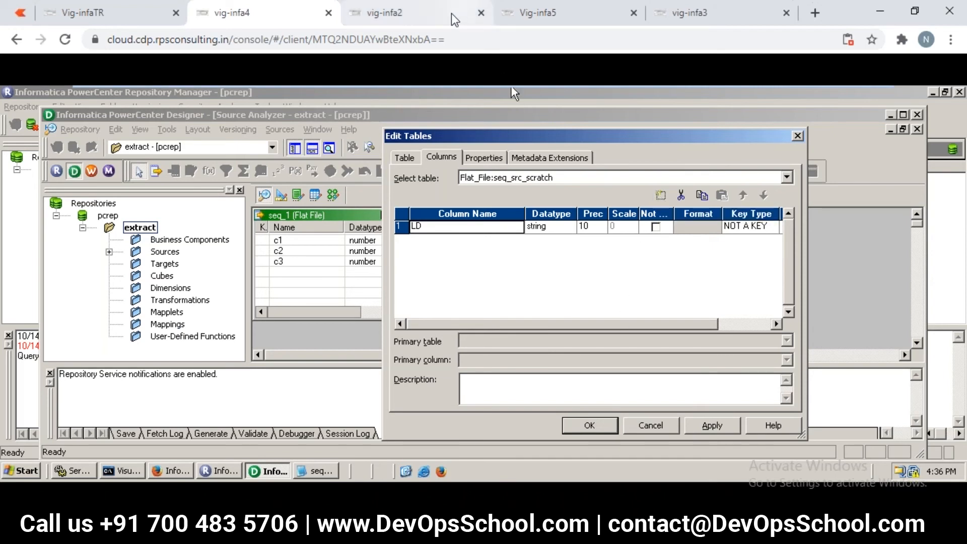
left_click(414, 17)
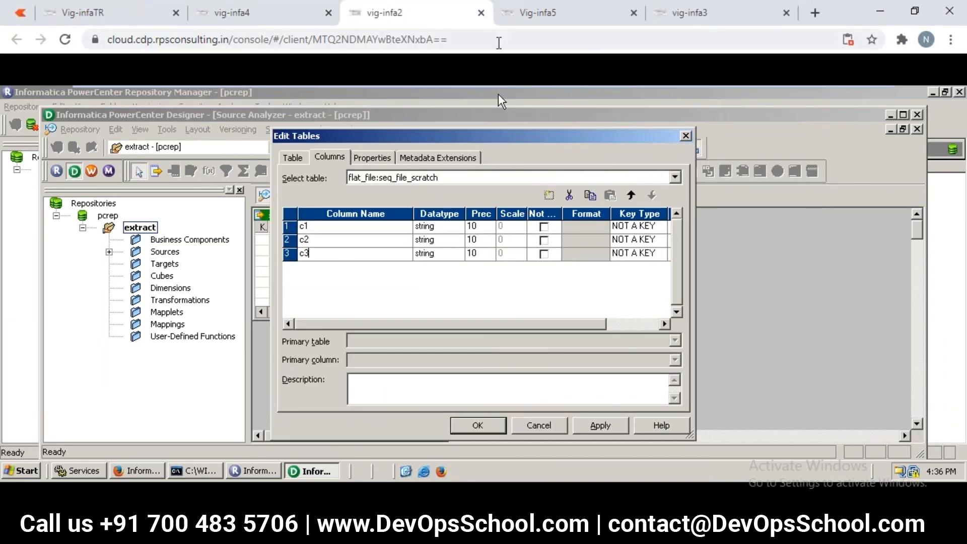
left_click(521, 20)
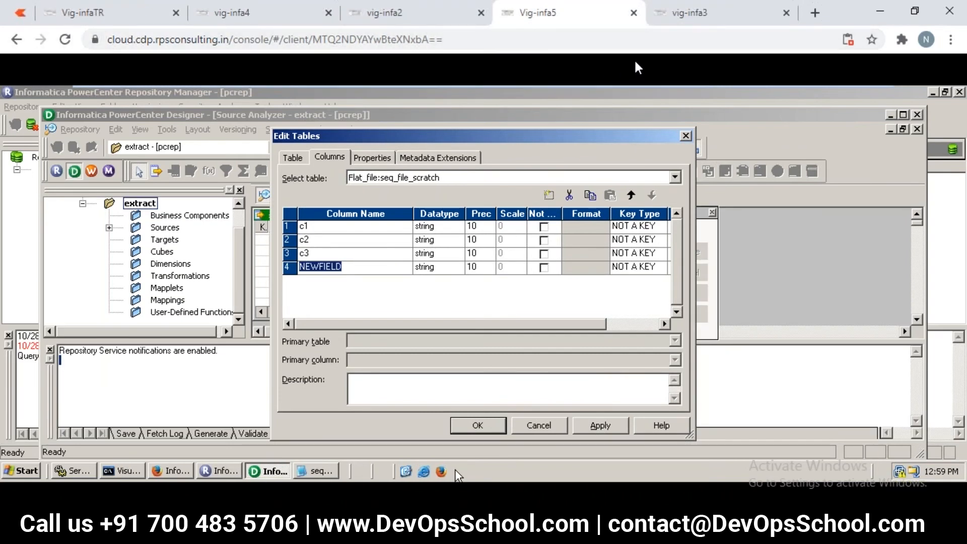
left_click(682, 19)
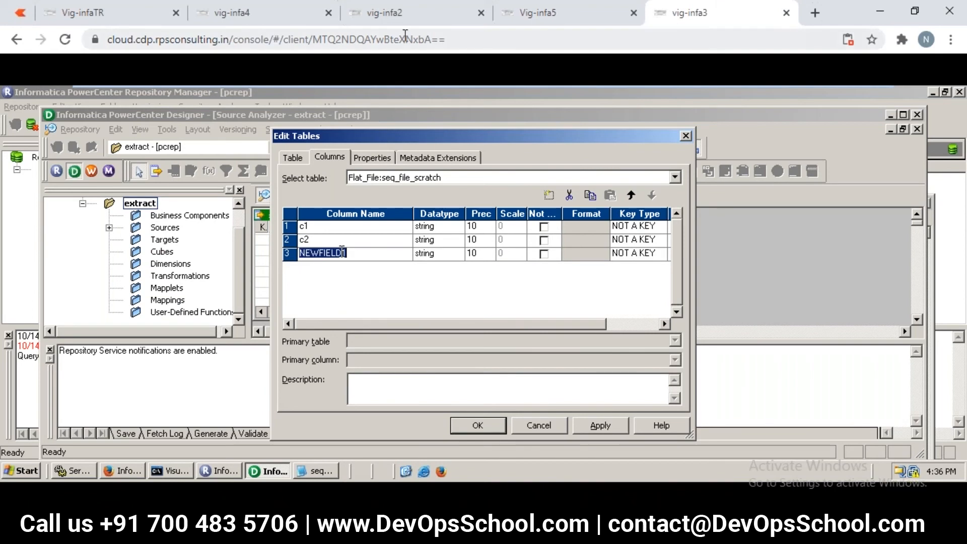
left_click(233, 17)
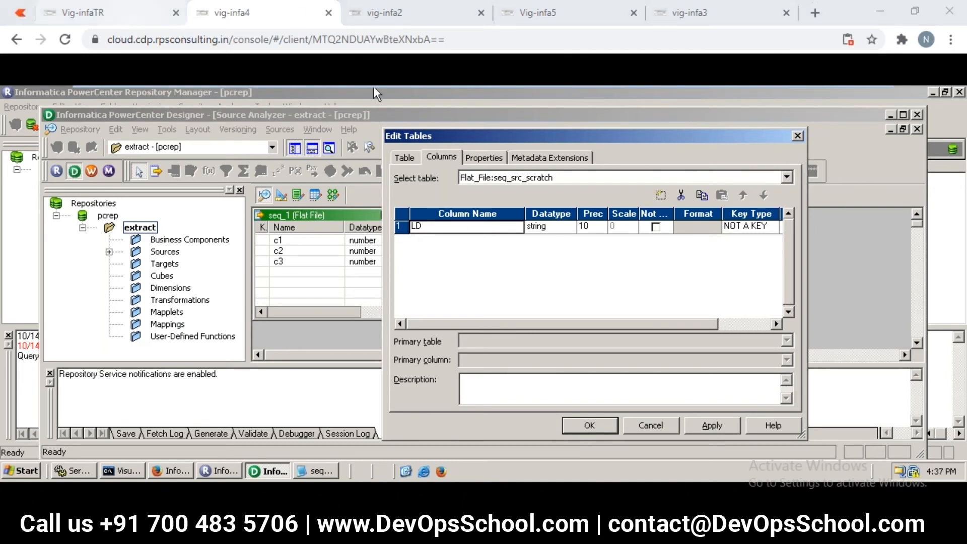
left_click(132, 14)
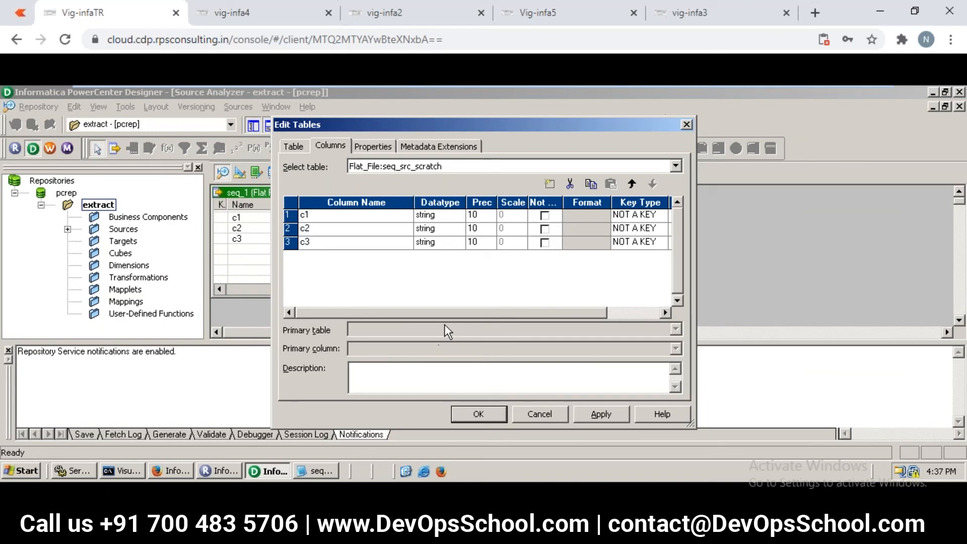
Confirm the source table's columns in Vig-infaTR, and add new columns to seq_src_scratch in the vig-infa4 session
left_click(495, 422)
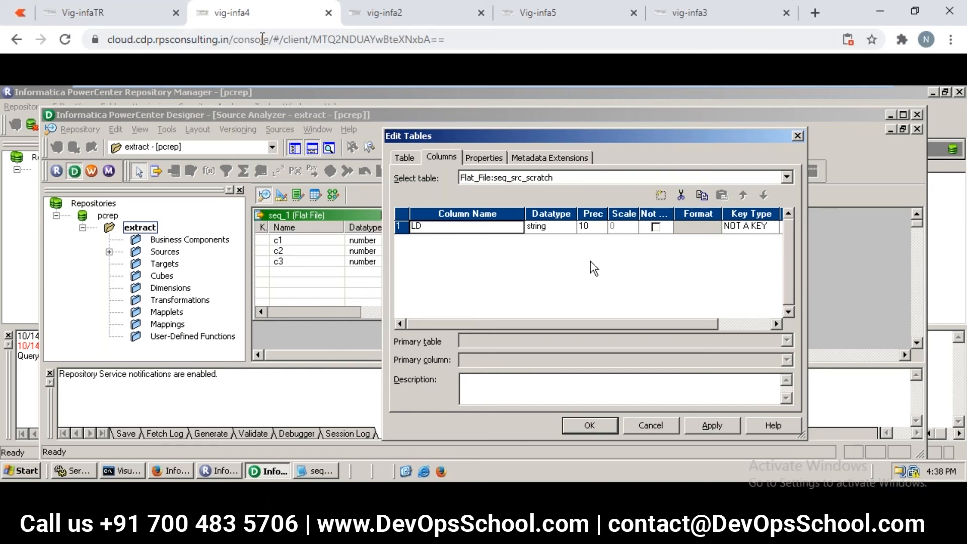
left_click(661, 195)
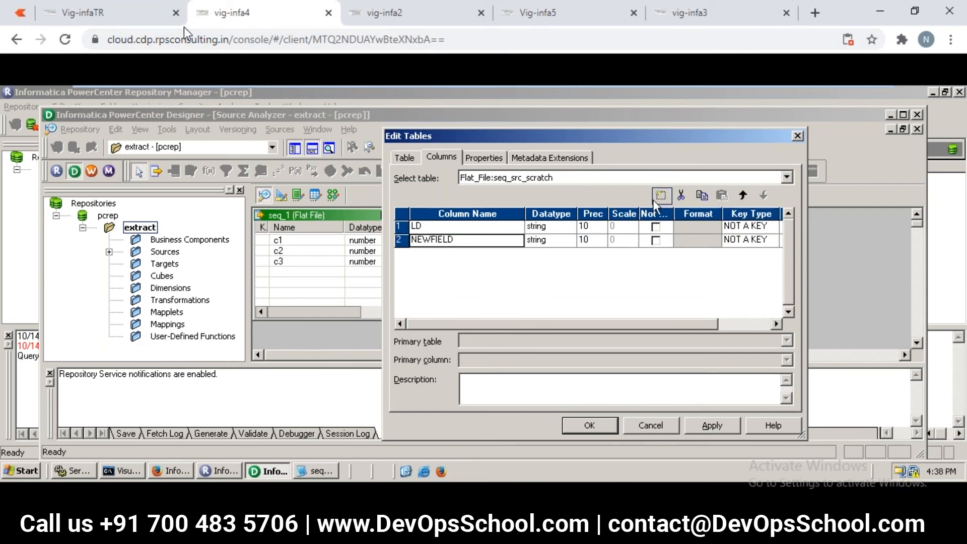
left_click(662, 196)
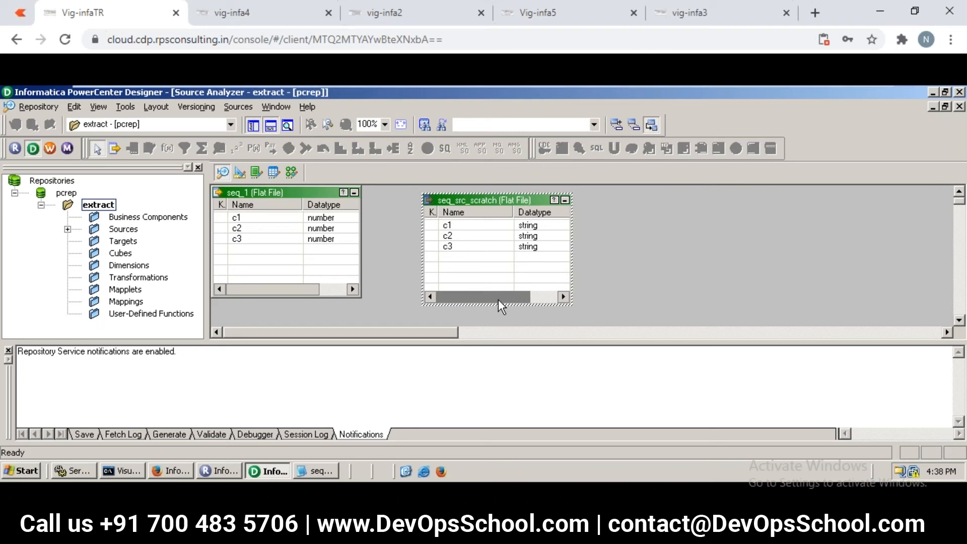
Compare the datatypes and lengths of seq_src_scratch with the data in seq_1.txt, and check the source in the vig-infa4 session
left_click_drag(498, 300, 541, 297)
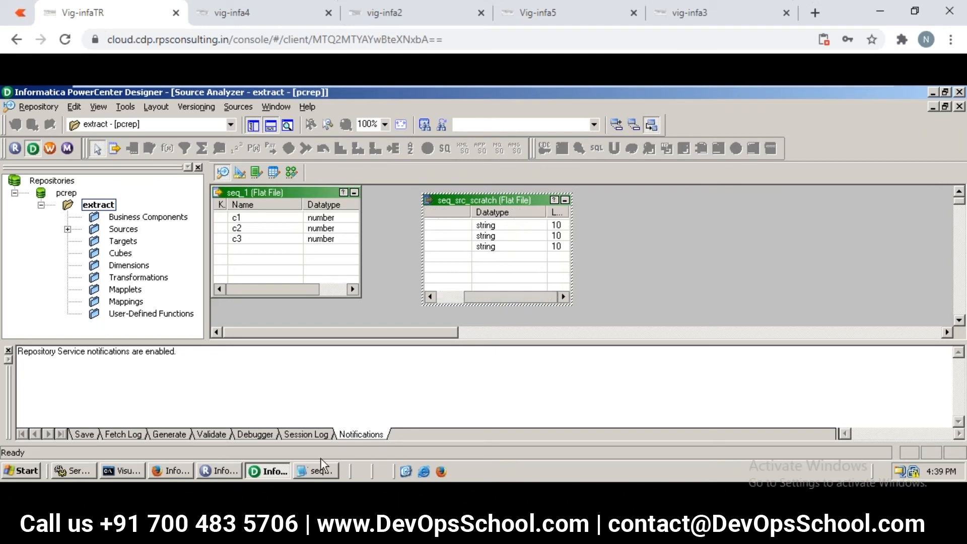
left_click(313, 471)
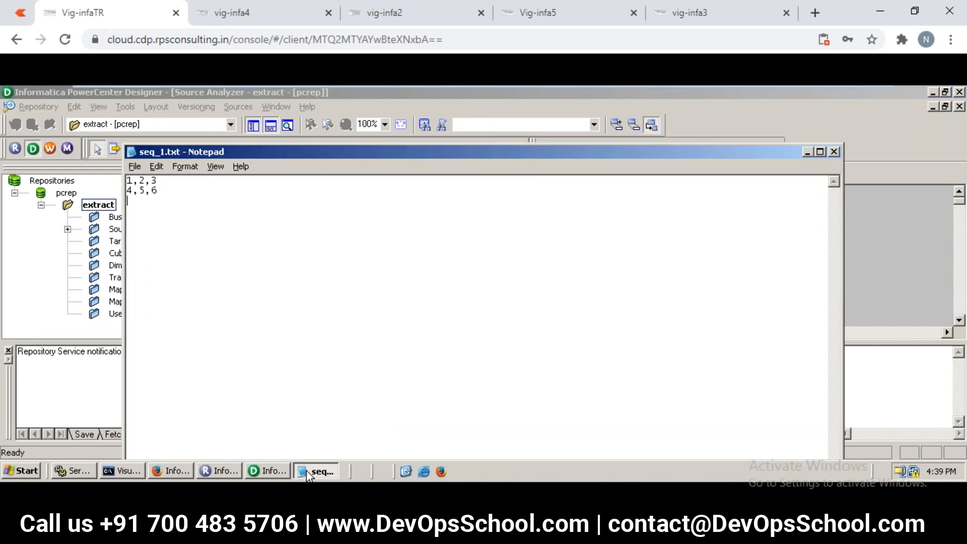
left_click(308, 473)
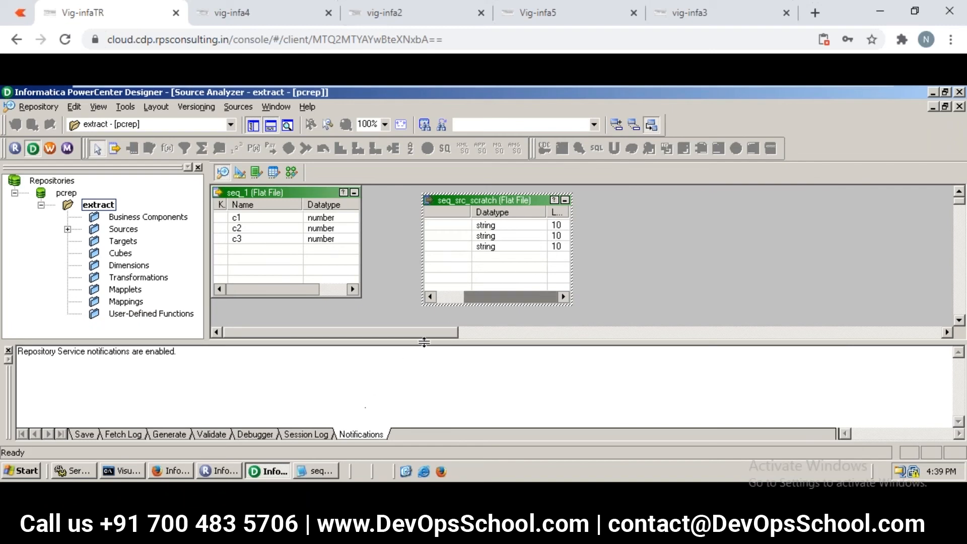
left_click(321, 473)
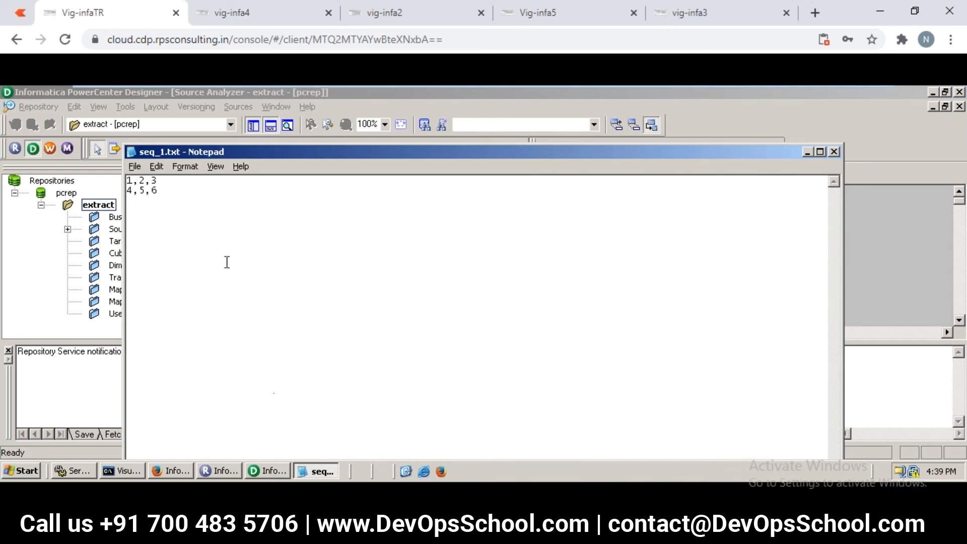
left_click(268, 471)
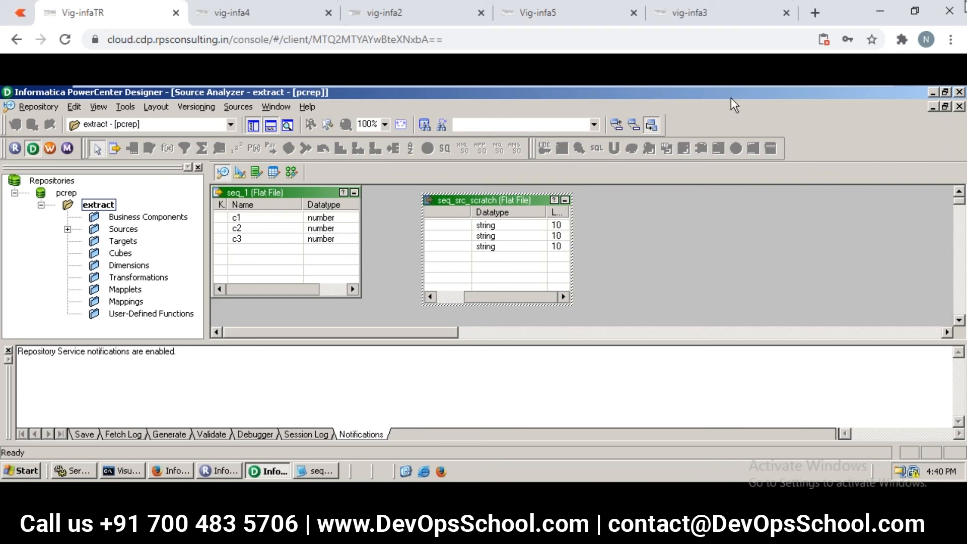
left_click(267, 18)
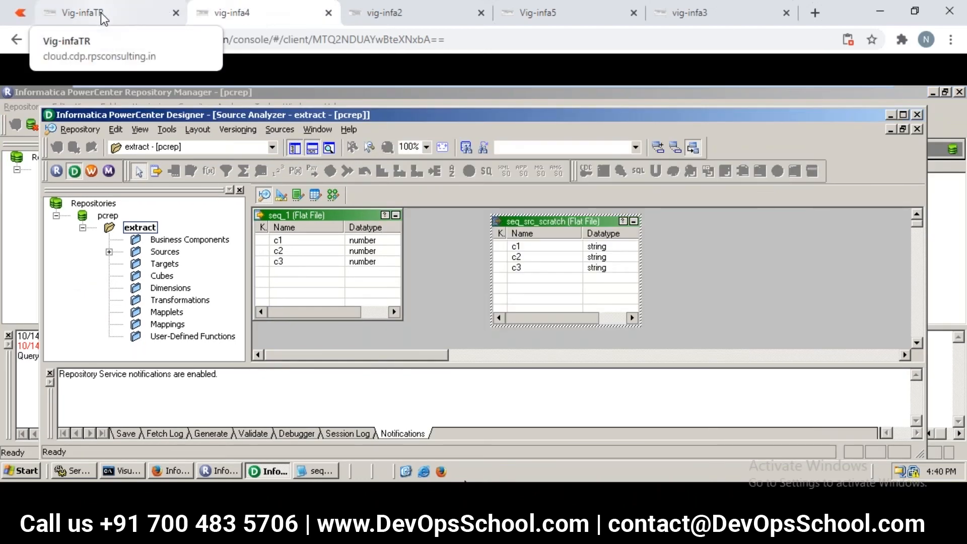
left_click(103, 18)
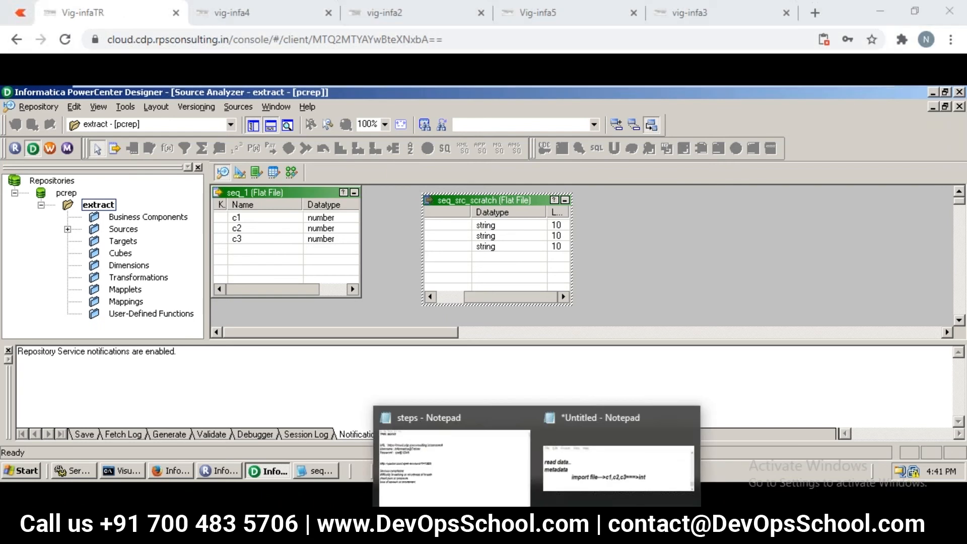
Switch to the untitled Notepad notes and review the lines on reading file data, creating metadata and transferring to a target
left_click(615, 464)
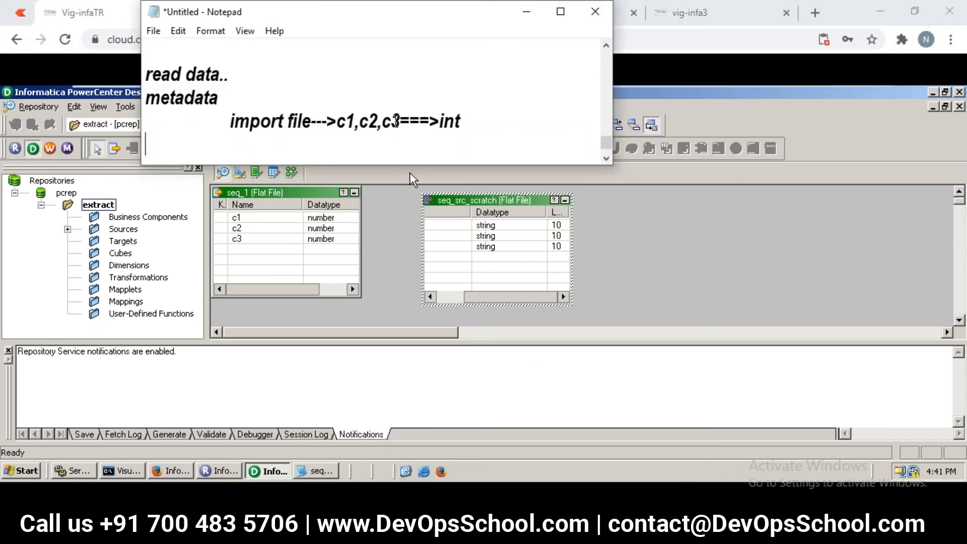
key("Up")
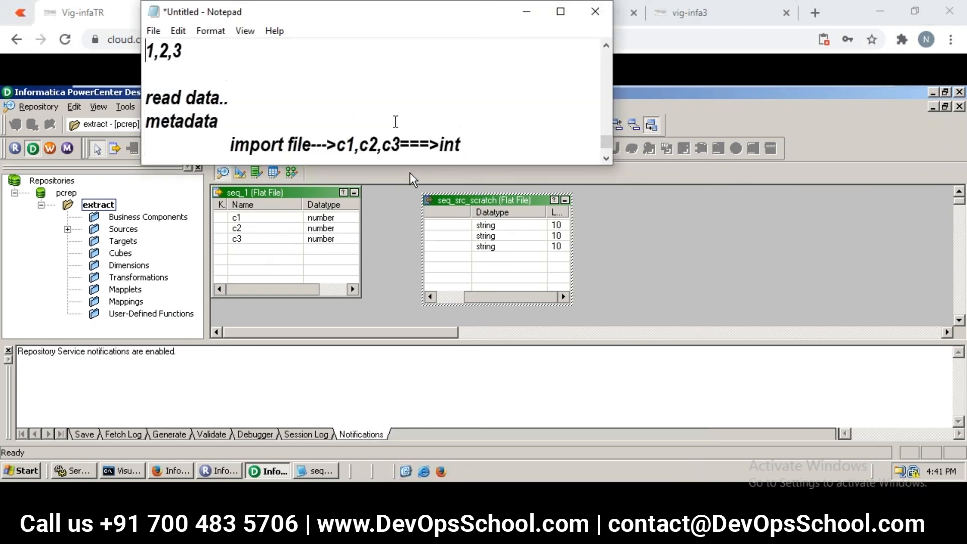
key("Up")
key("Up")
key("Up")
key("Up")
key("Up")
key("Up")
key("Up")
key("Up")
key("Up")
key("Up")
key("Up")
key("Up")
key("Down")
key("Down")
key("Down")
key("Down")
key("Down")
key("Down")
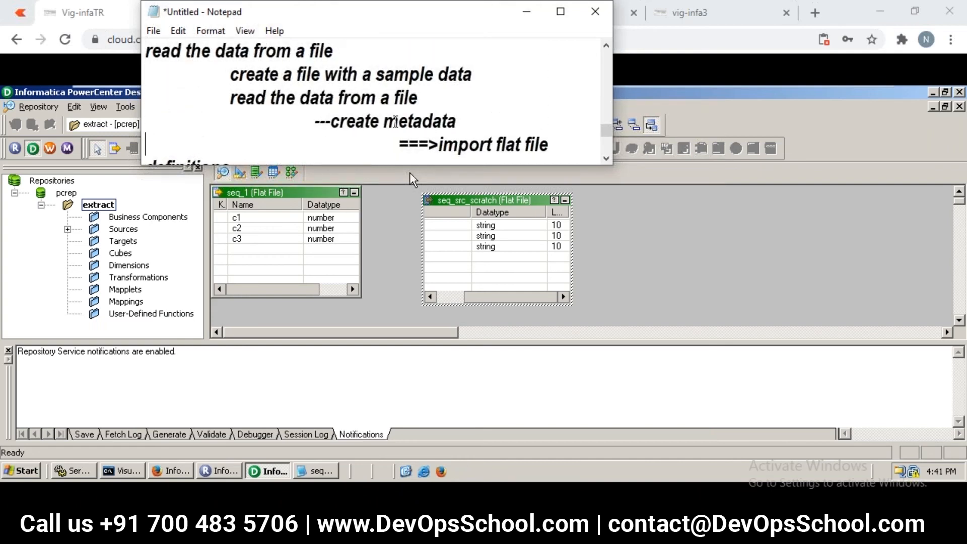
key("Left")
key("Right")
key("Down")
key("Down")
key("Down")
key("Up")
key("Up")
key("Up")
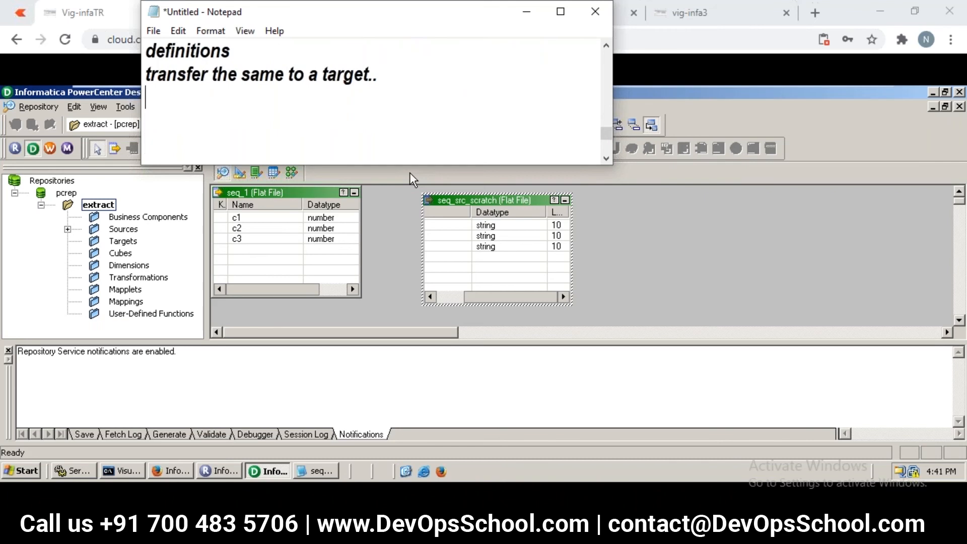
key("Up")
key("Up")
key("Up")
key("Up")
key("Up")
key("Up")
key("Up")
key("Up")
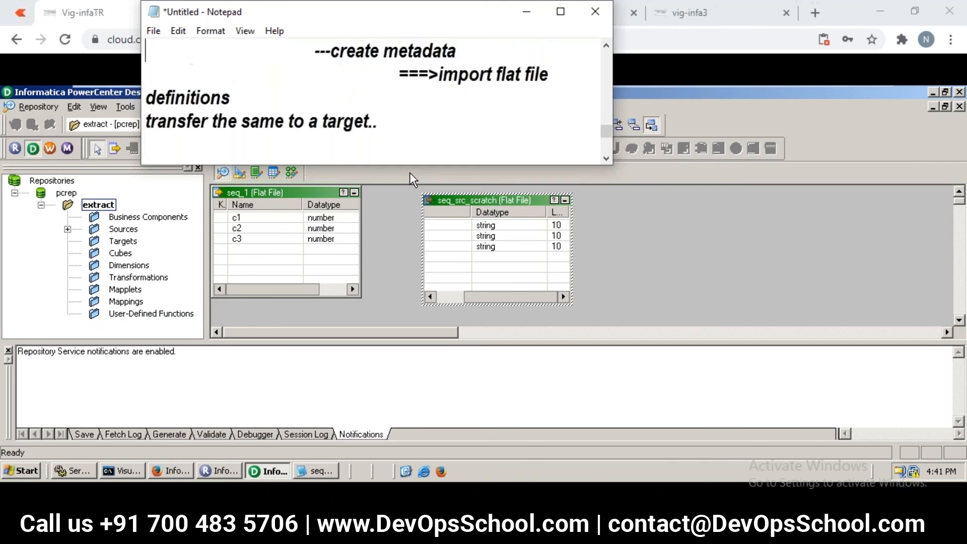
key("Return")
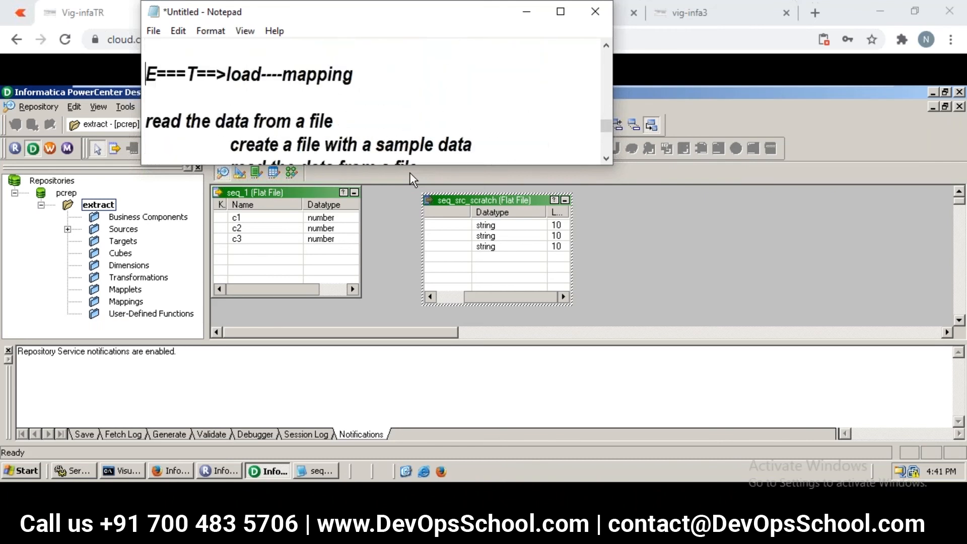
Review the notes from reading the data from a file, through importing flat file definitions, to transferring the same to a target
key("Up")
key("shift+End")
key("shift+Down")
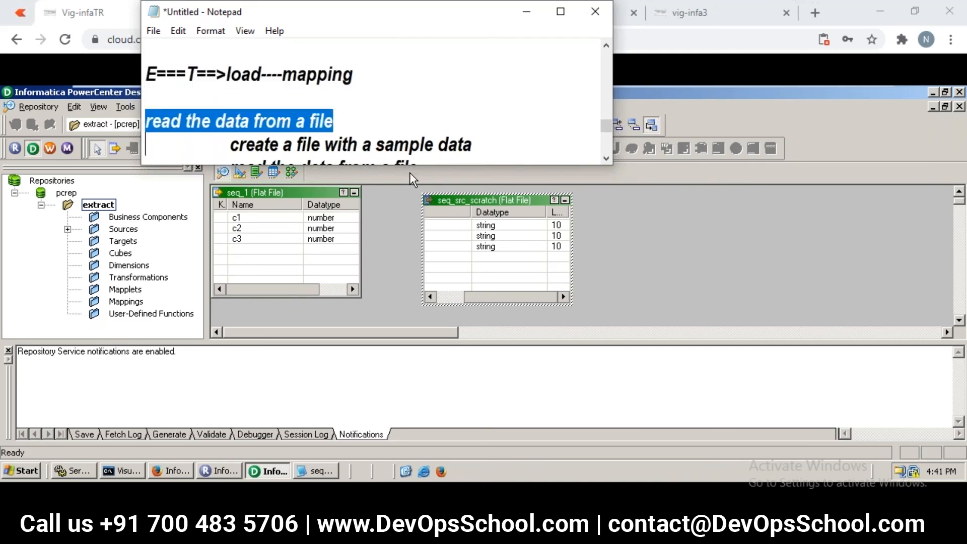
key("shift+Down")
key("shift+Down")
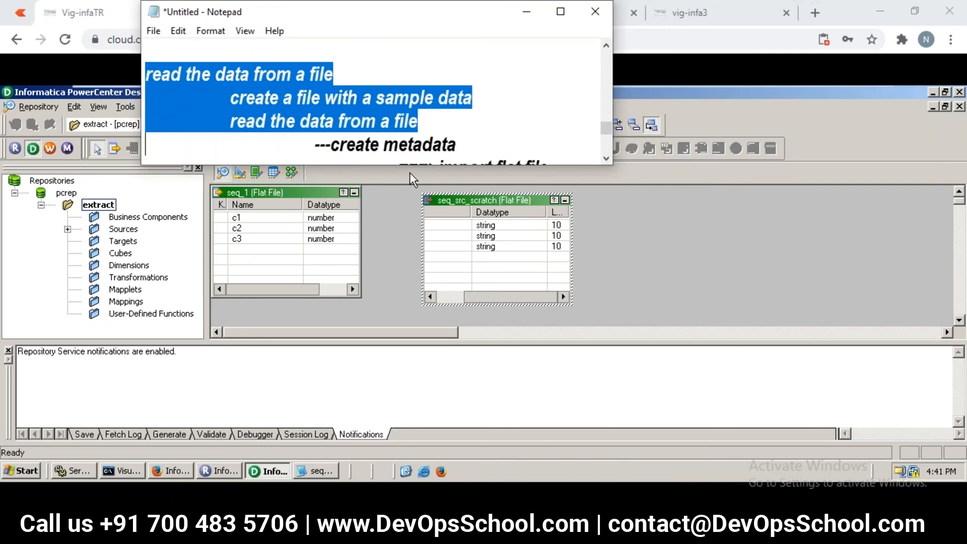
key("shift+Down")
key("shift+Down")
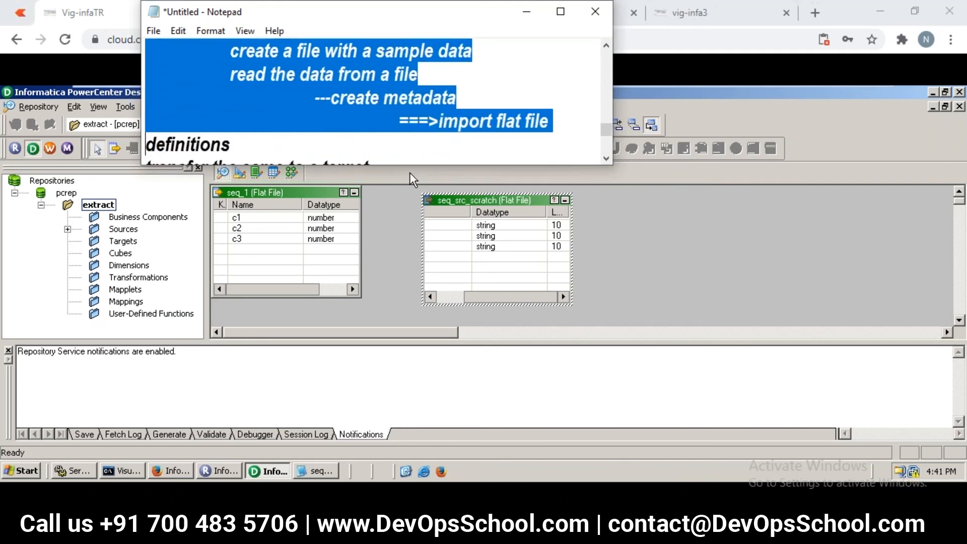
key("shift+Down")
key("Down")
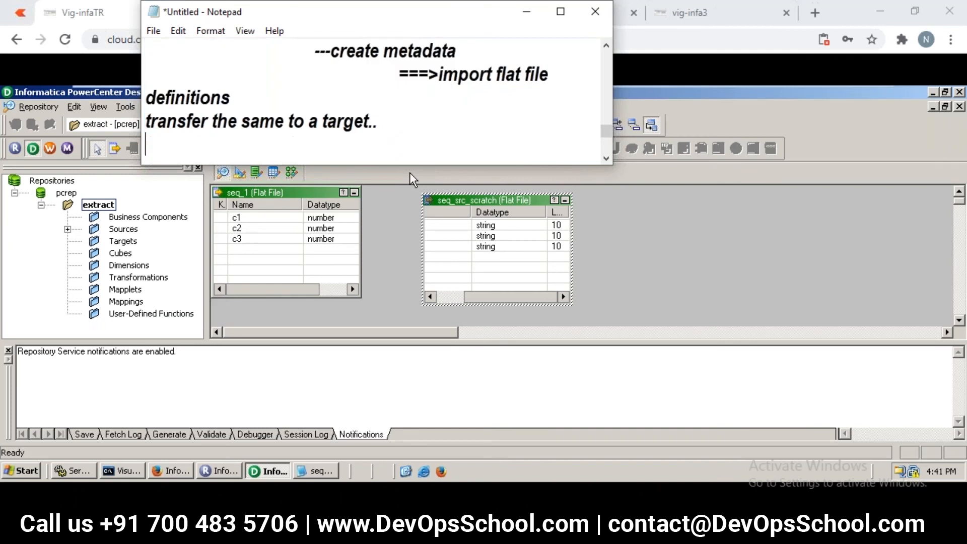
key("shift+Up")
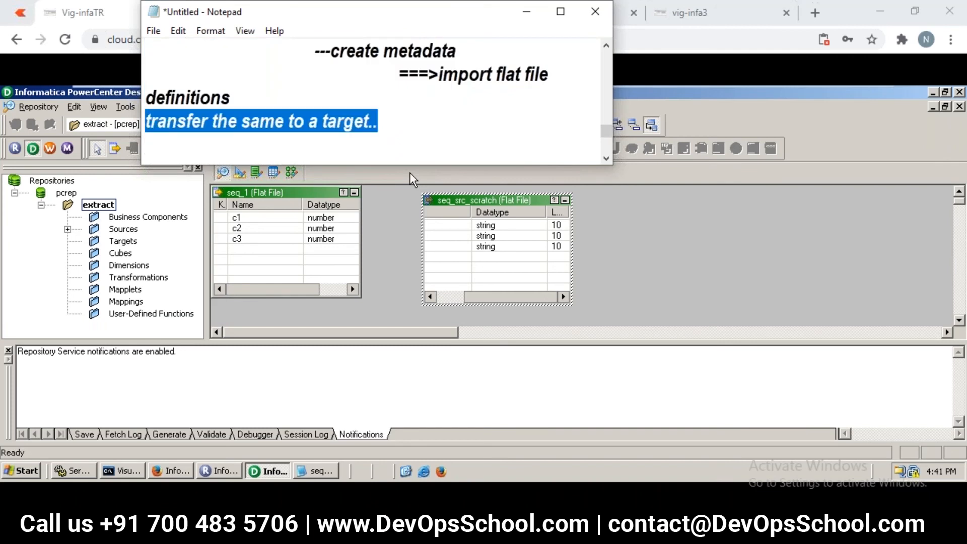
key("Down")
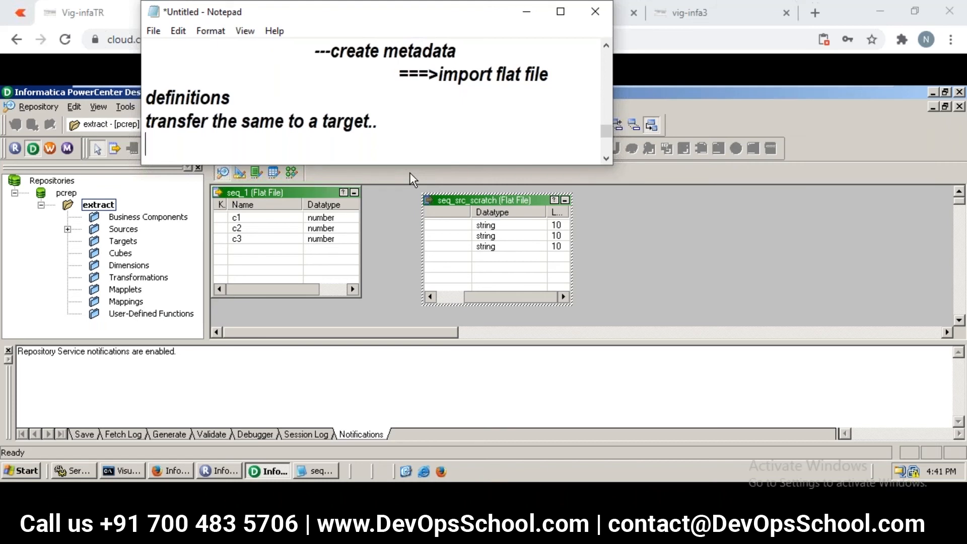
Add an indented line "target definition.." below the transfer line in the notes, with "existing file" indented one level deeper beneath it
key("Tab")
type("target defini")
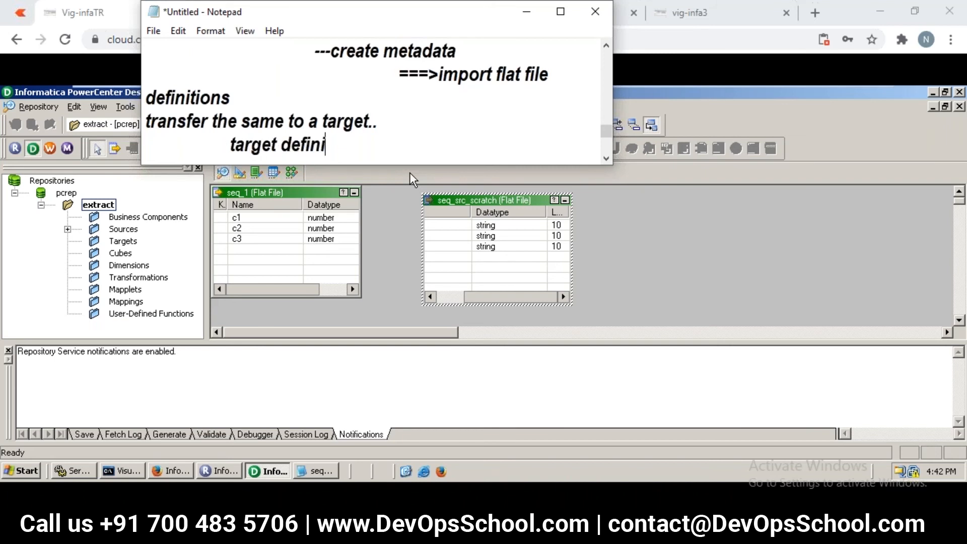
type("tion..")
key("Return")
key("Tab")
key("Tab")
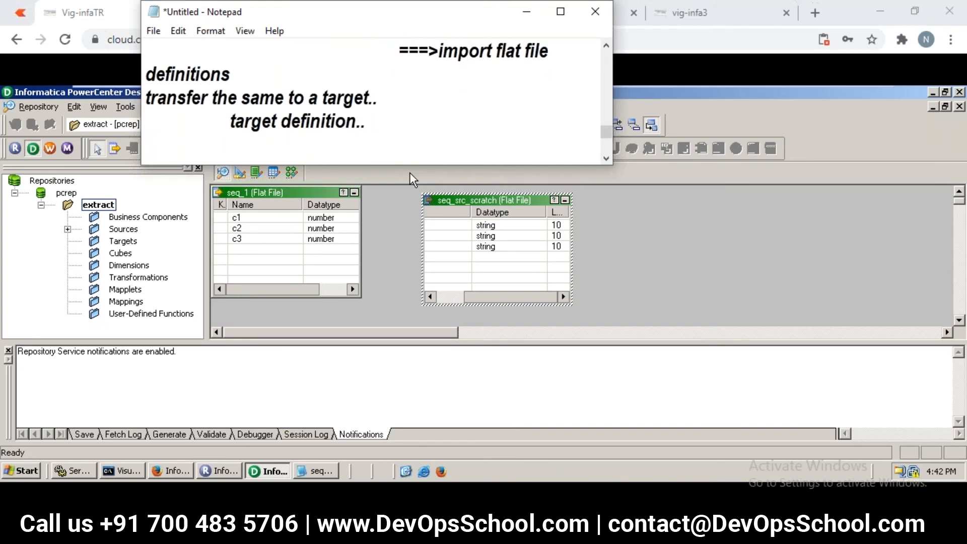
type("existing file")
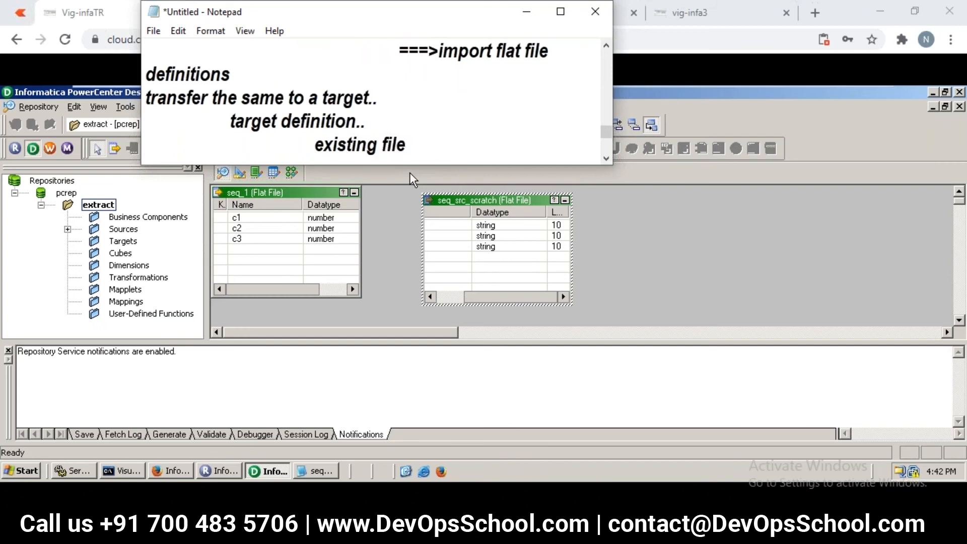
Add the line "create it from the scratch" below "existing file" at the same indentation
key("Return")
key("Tab")
key("Tab")
type("create from ")
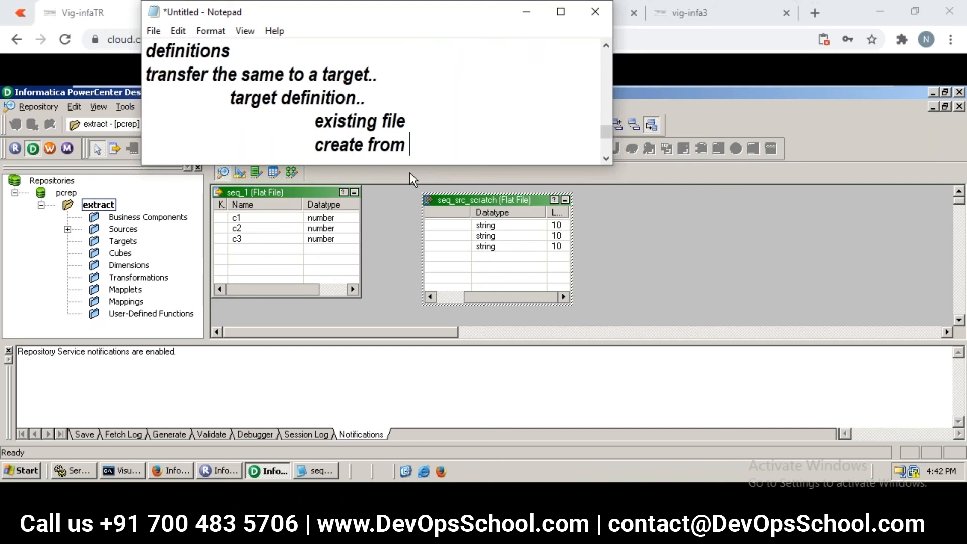
type("the scratch")
key("Left")
key("Left")
key("Left")
key("Left")
key("Left")
key("Left")
key("Left")
key("Left")
key("Left")
key("Left")
key("Left")
key("Left")
key("Left")
key("Left")
key("Left")
key("Left")
type("it")
key("End")
Add a third option at the same indentation reading "create it from existing source definition", correcting the spelling of "create"
key("Return")
key("Tab")
key("Tab")
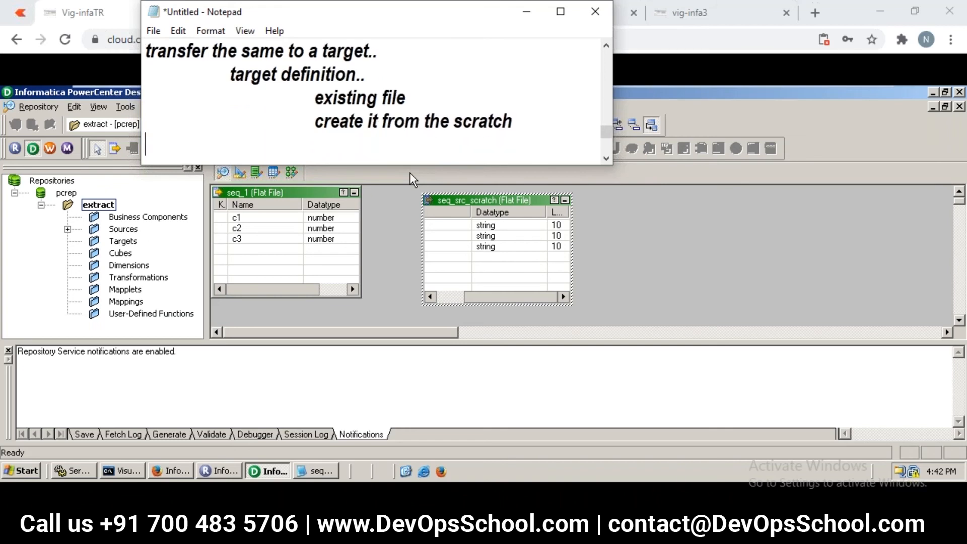
type("crete it from existing source definition")
key("Up")
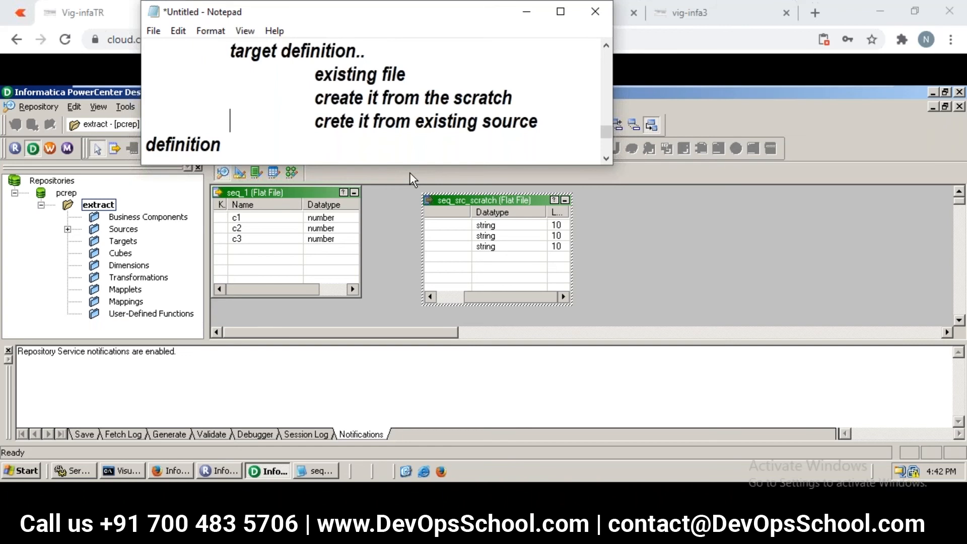
left_click(339, 121)
type("a")
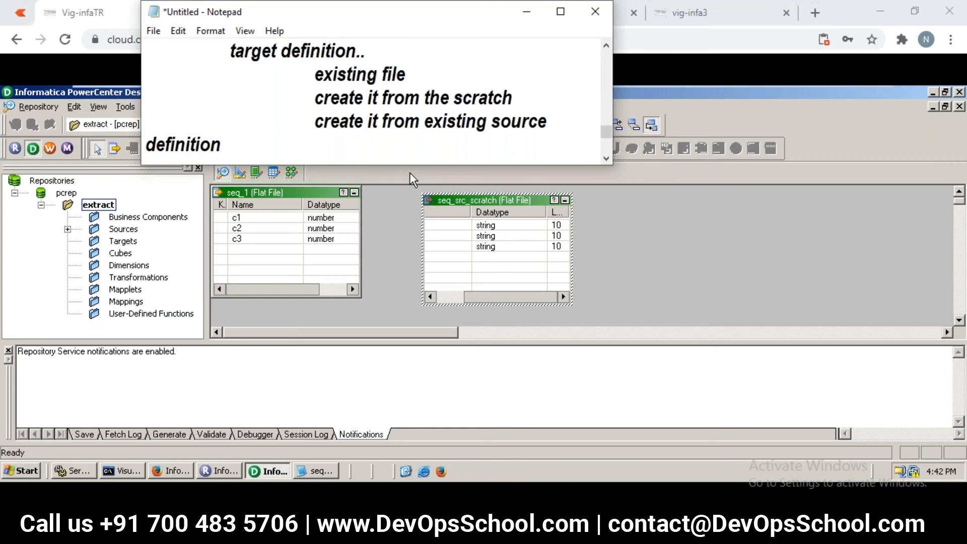
Review the three target definition options in the notes: existing file, from the scratch, and from existing source definition
left_click_drag(305, 78, 406, 72)
left_click(314, 99)
left_click_drag(314, 98, 540, 97)
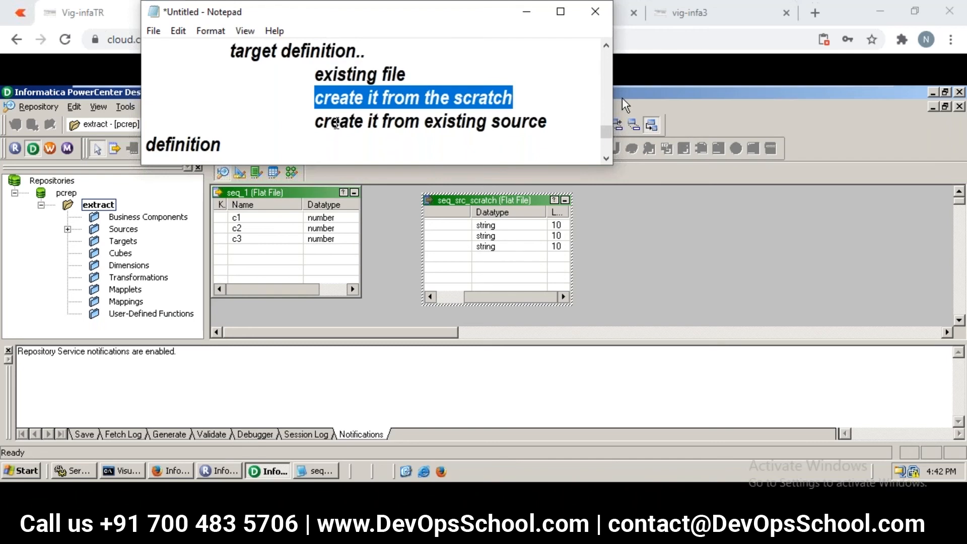
left_click_drag(314, 122, 355, 154)
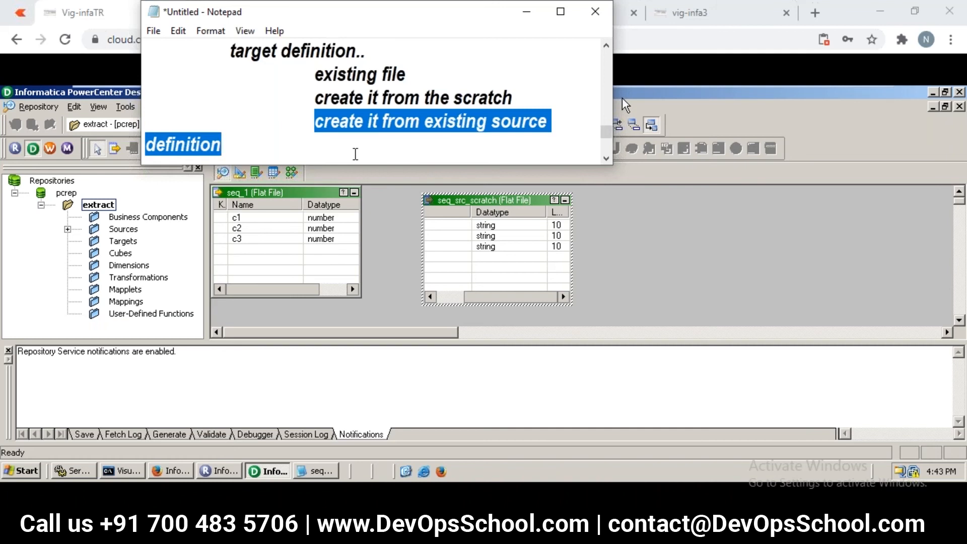
Return to PowerCenter Designer in Vig-infaTR and open the Target Designer for the extract folder
left_click(680, 253)
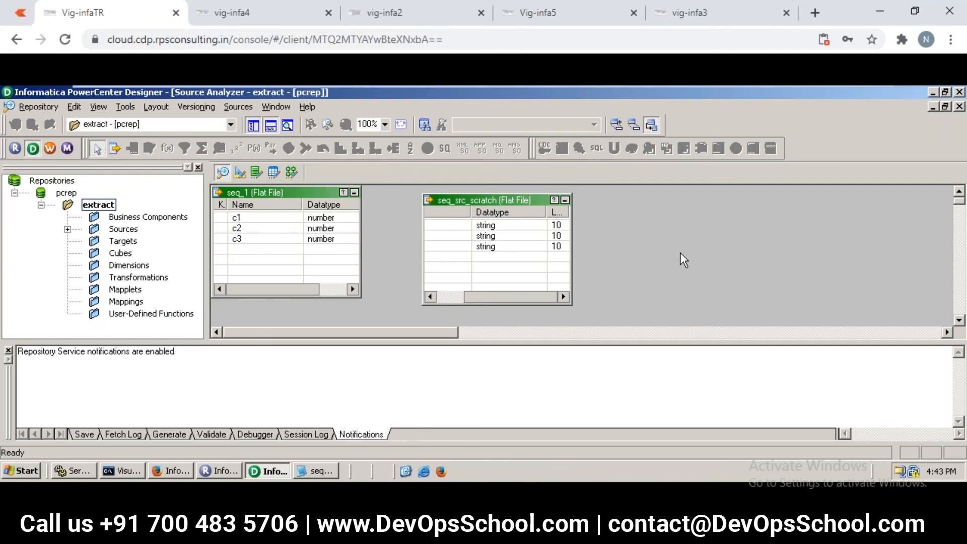
left_click(293, 172)
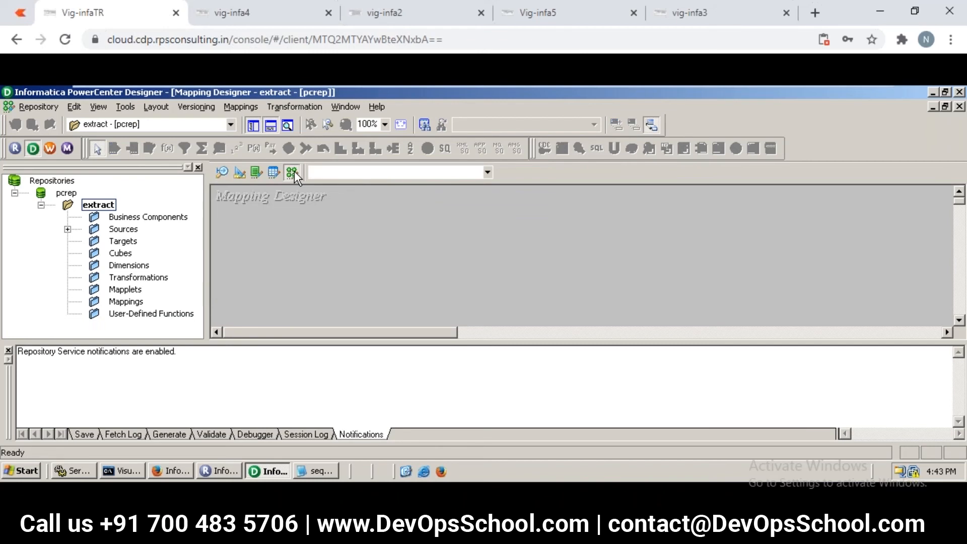
left_click(239, 173)
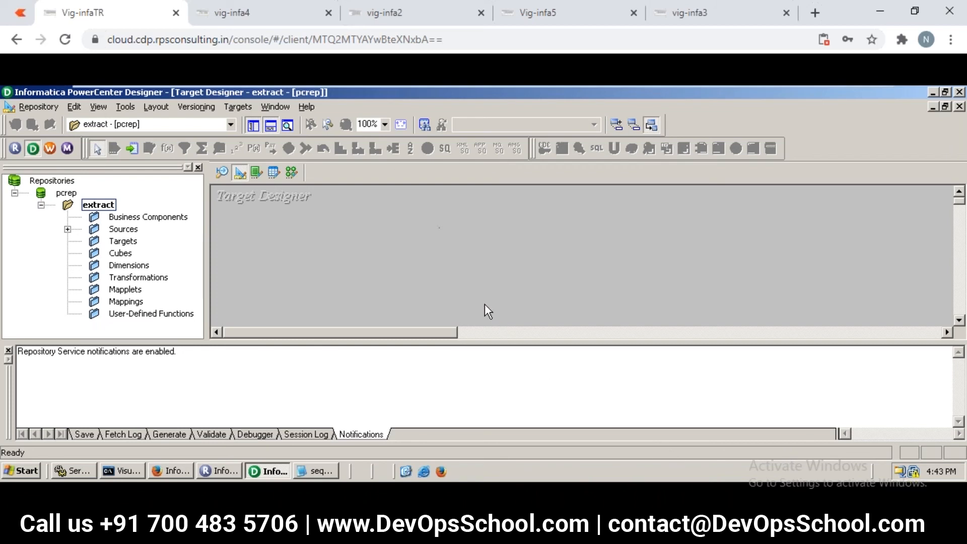
Open the Target Designer in the vig-infa4 session, check the vig-infa2, Vig-infa5 and vig-infa3 sessions, and return to Vig-infaTR
left_click(242, 13)
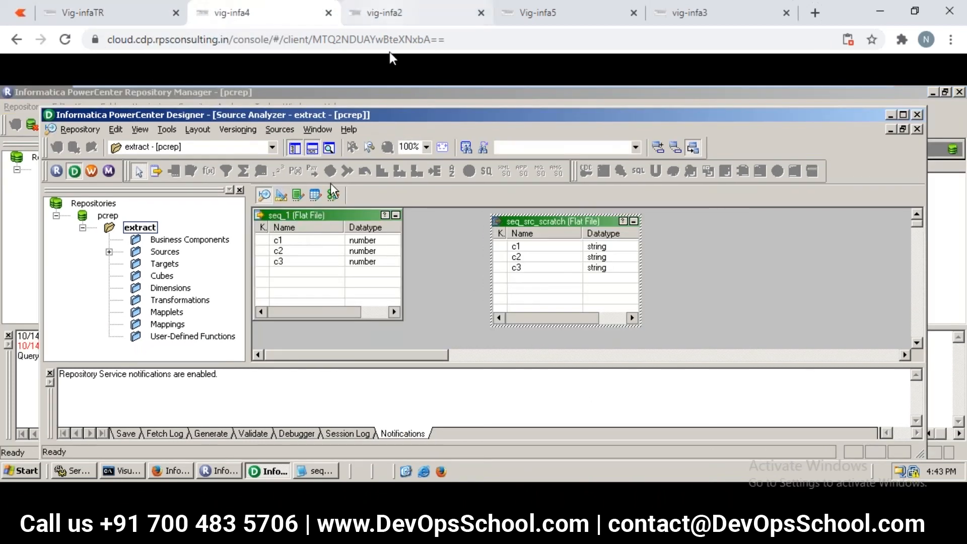
left_click(276, 199)
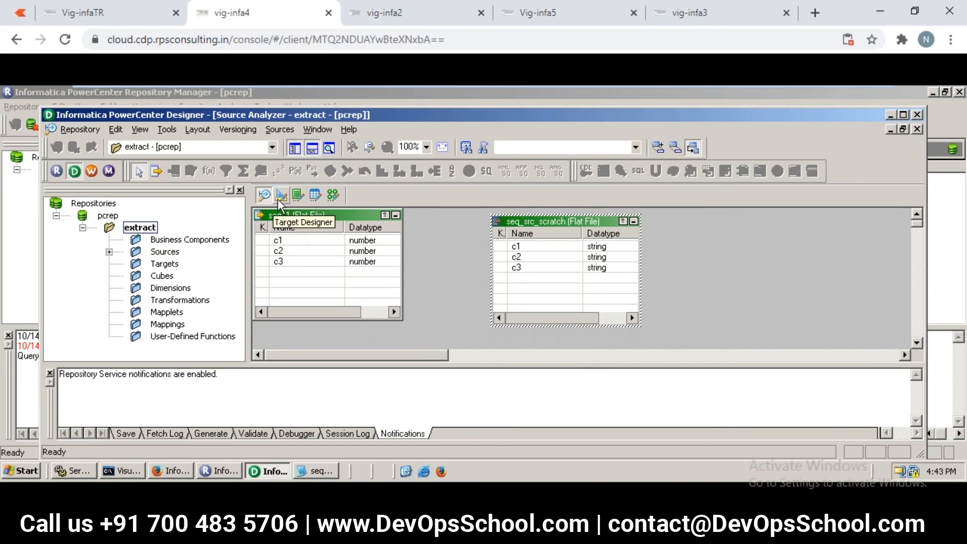
left_click(318, 146)
left_click(391, 19)
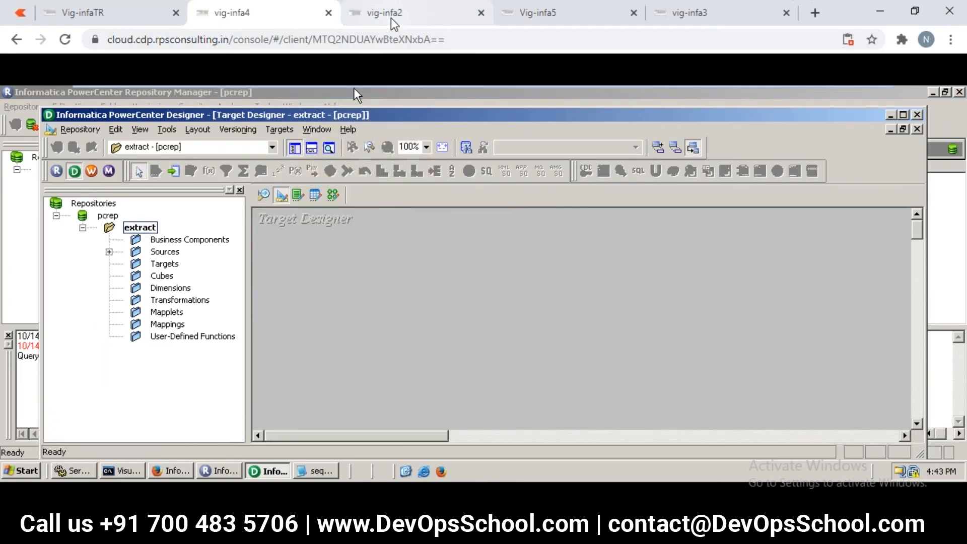
left_click(544, 12)
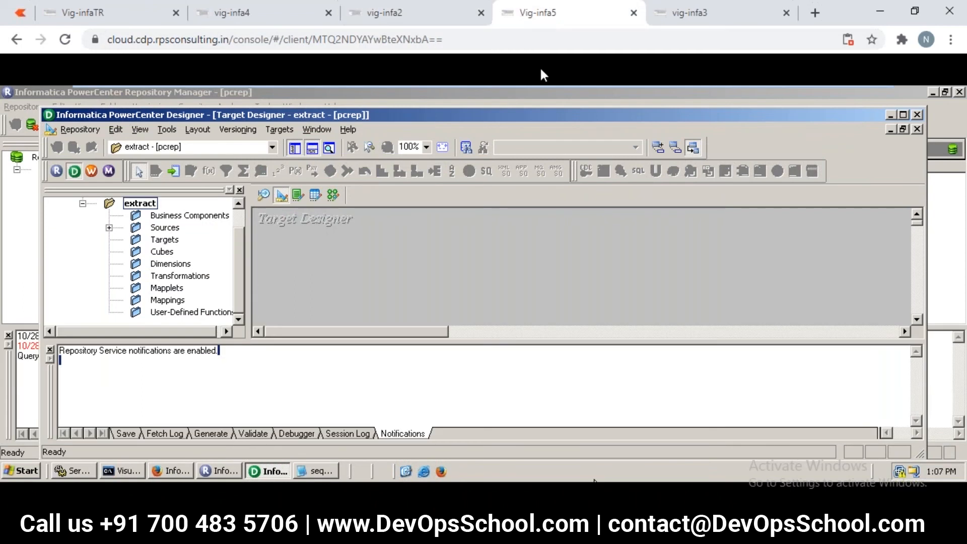
left_click(671, 14)
left_click(116, 15)
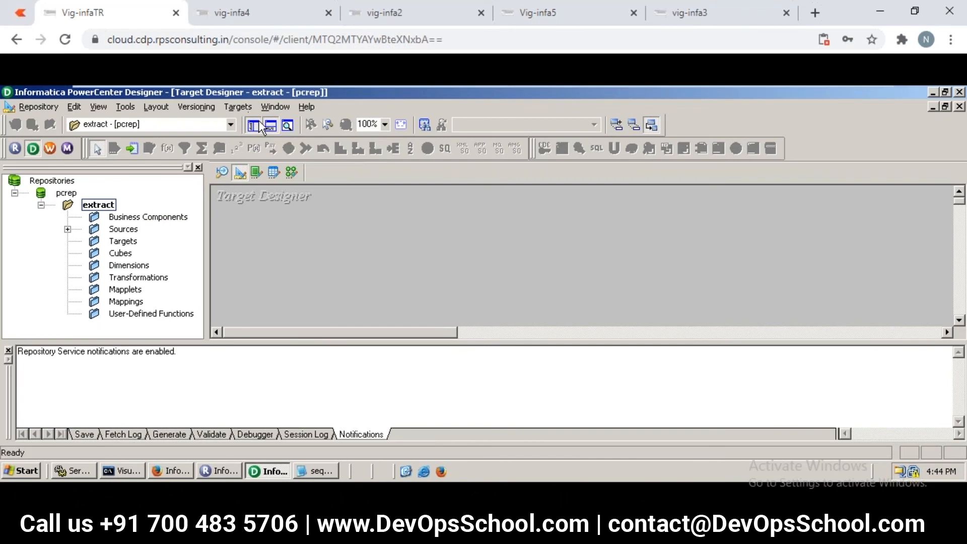
Examine the target import options in the Target Designer alongside the "existing file" line in the notes
left_click(232, 108)
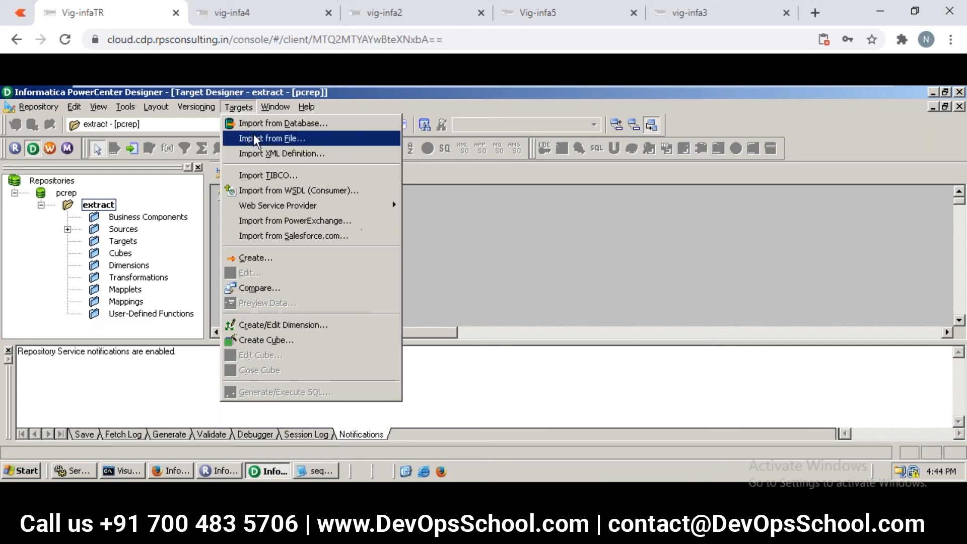
mouse_move(373, 480)
left_click(581, 472)
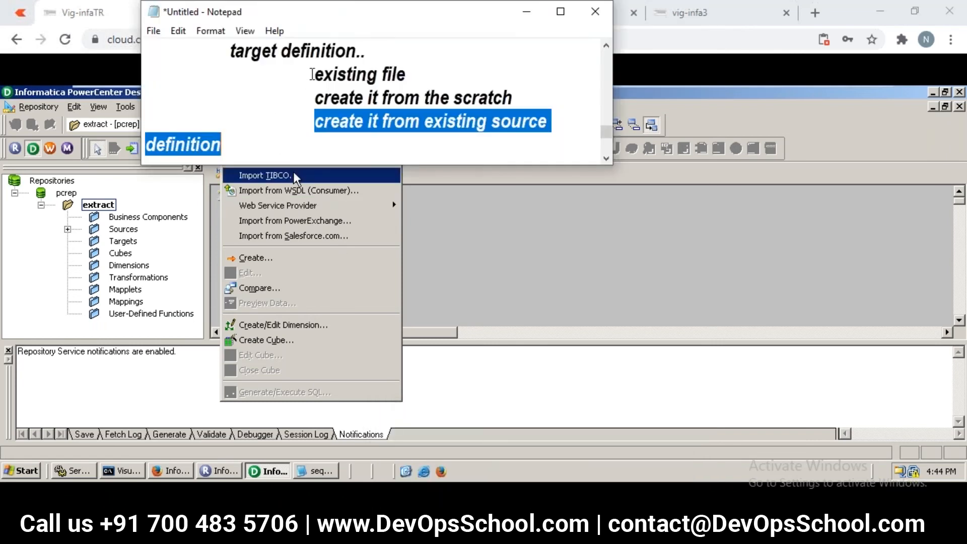
left_click_drag(312, 70, 498, 68)
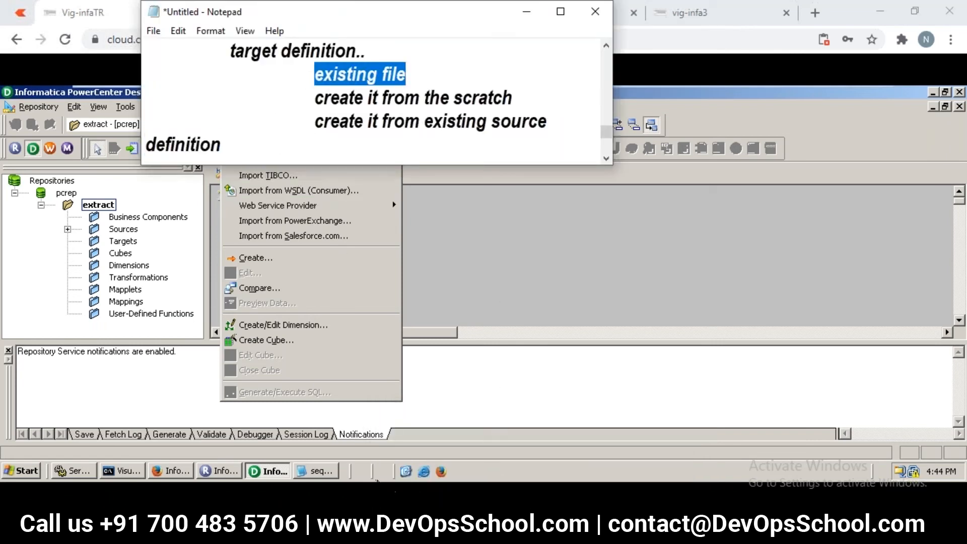
left_click(401, 533)
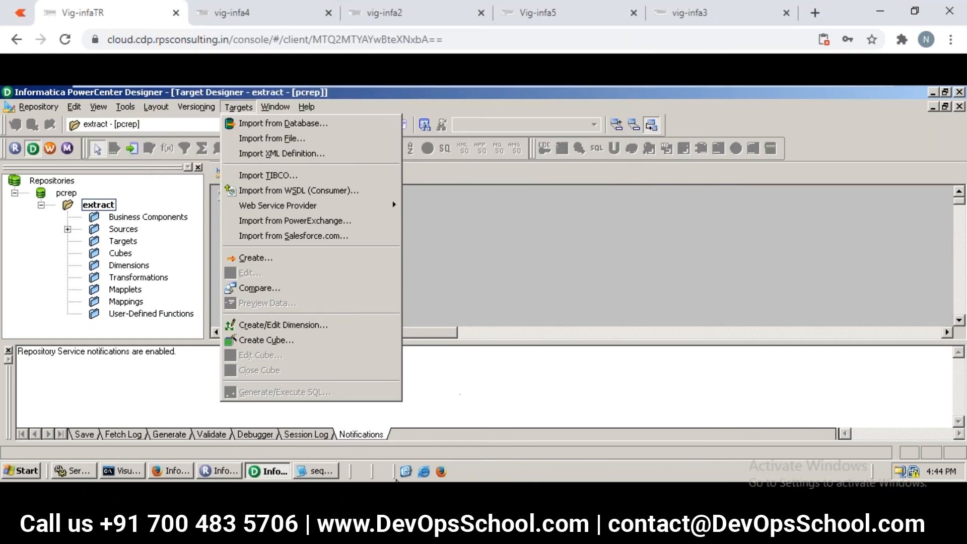
Start importing a target from seq_1.txt in the source folder, listing all file types and keeping the delimited format with comma separators
left_click(301, 137)
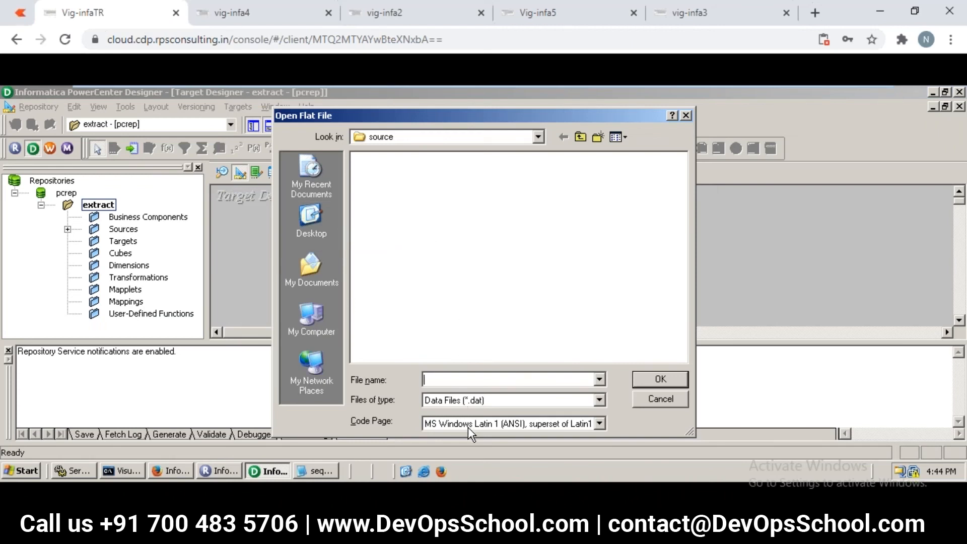
left_click(468, 402)
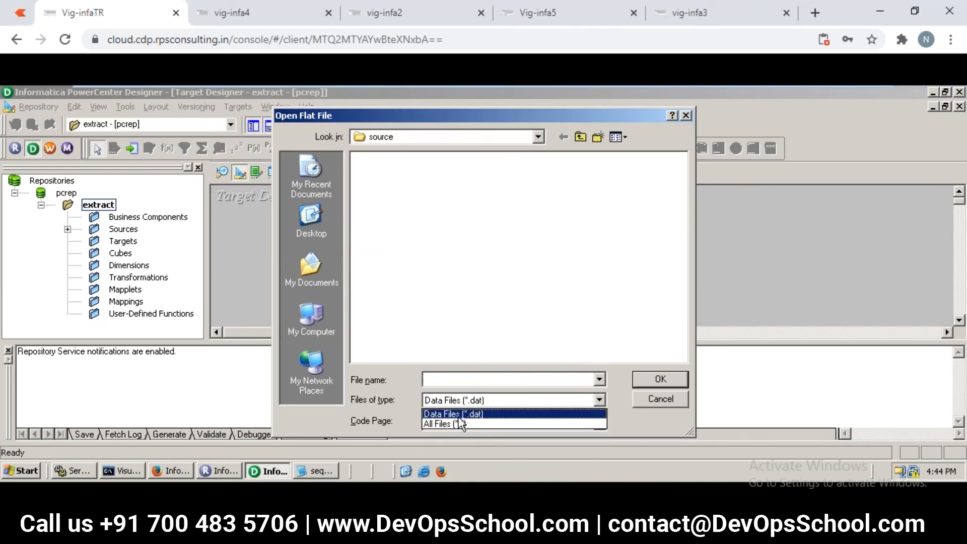
left_click(456, 424)
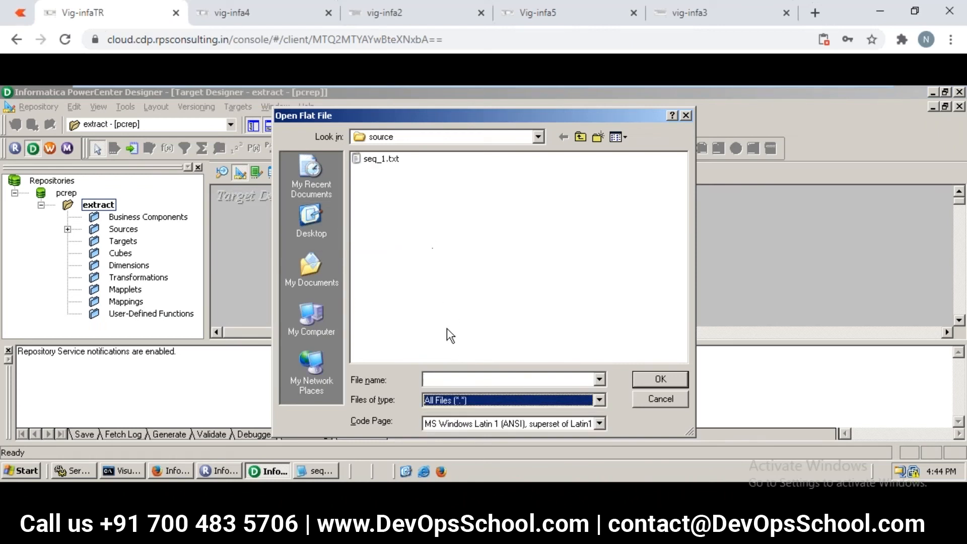
left_click(377, 160)
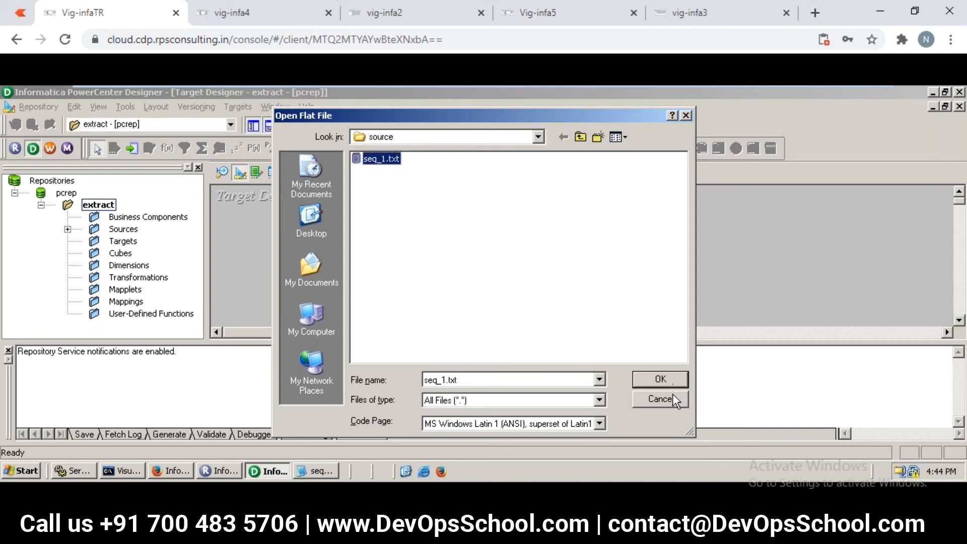
left_click(671, 378)
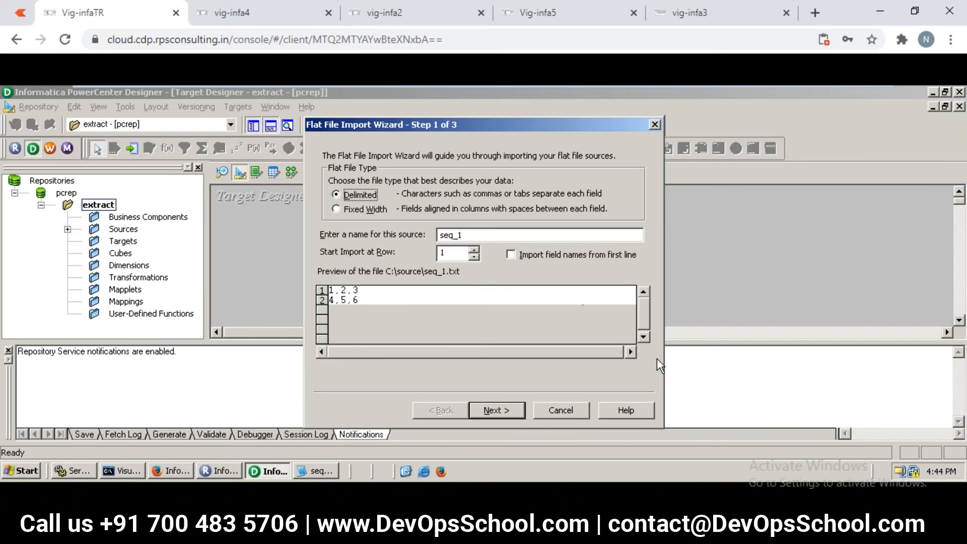
left_click(519, 409)
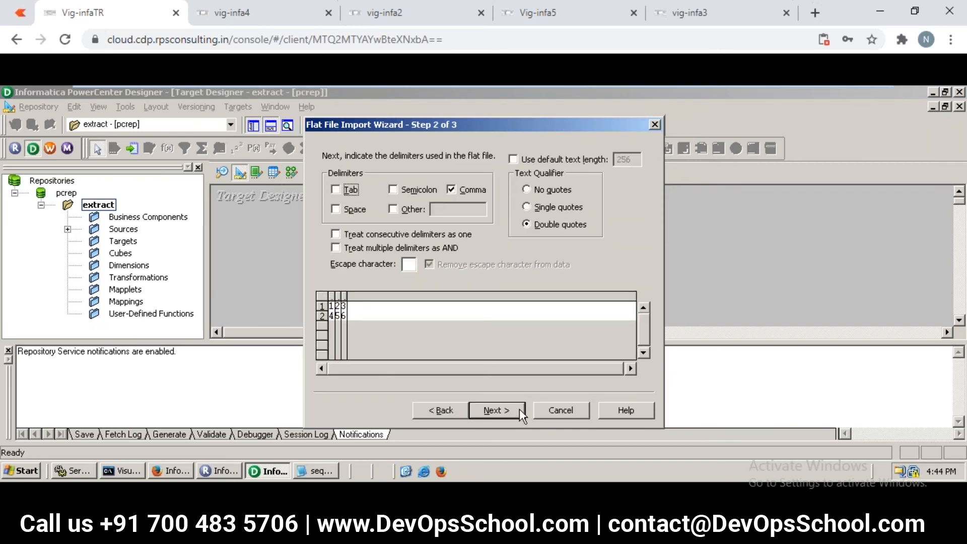
left_click(519, 409)
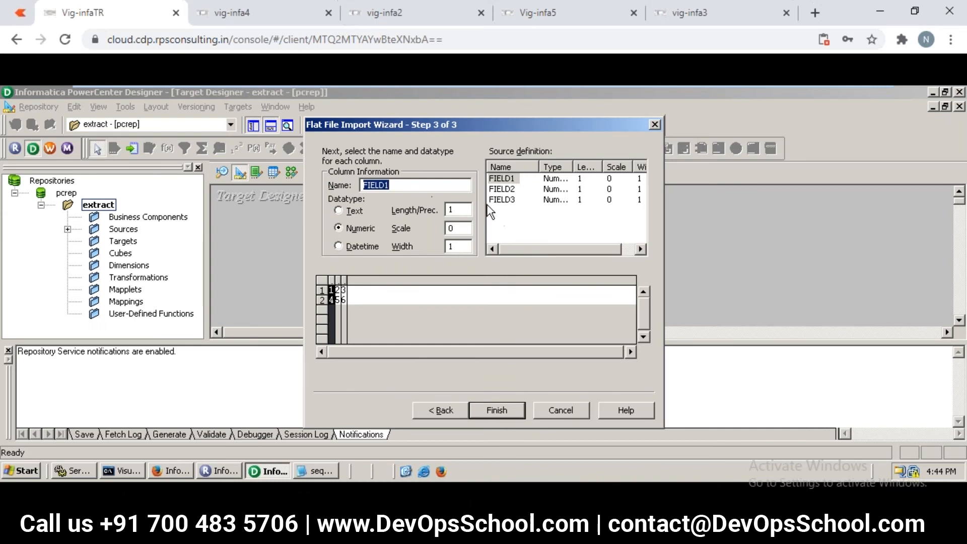
Name the first two columns of the imported flat file c1_tgt and c2_tgt
type("c1_tgt")
left_click(504, 189)
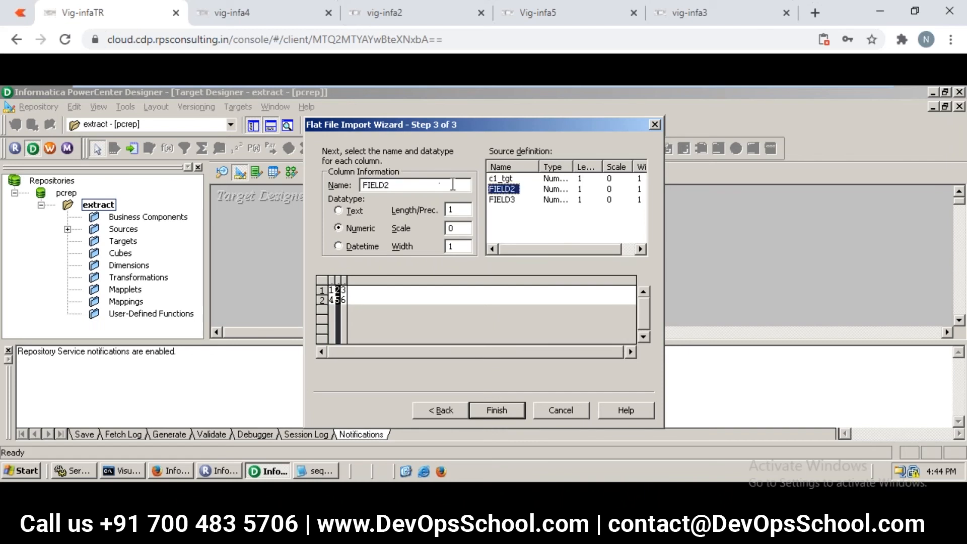
left_click(435, 184)
key("BackSpace")
key("BackSpace")
key("BackSpace")
key("BackSpace")
key("BackSpace")
key("BackSpace")
type("c2_tgt")
Name the third column of the imported flat file c3_tgt
left_click(507, 199)
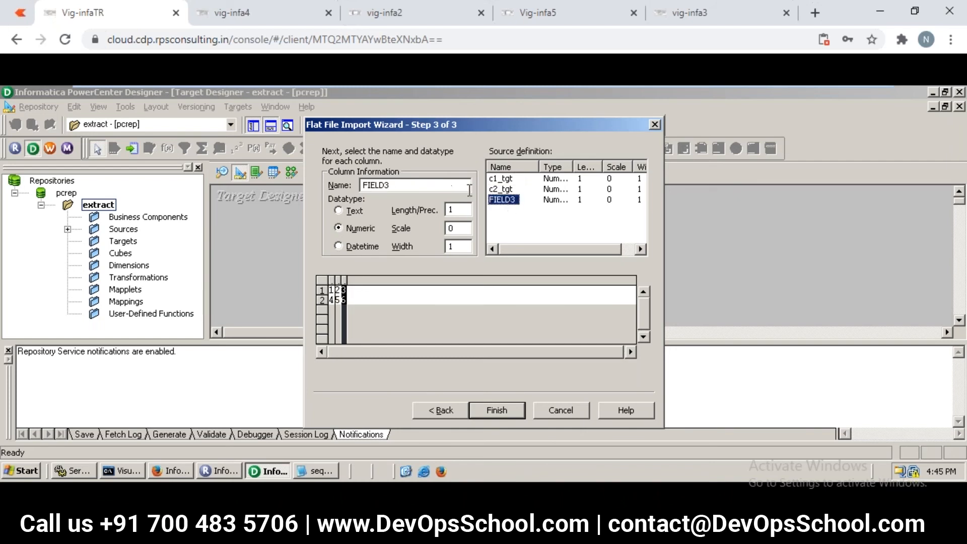
left_click(449, 185)
key("BackSpace")
key("BackSpace")
key("BackSpace")
key("BackSpace")
key("BackSpace")
key("BackSpace")
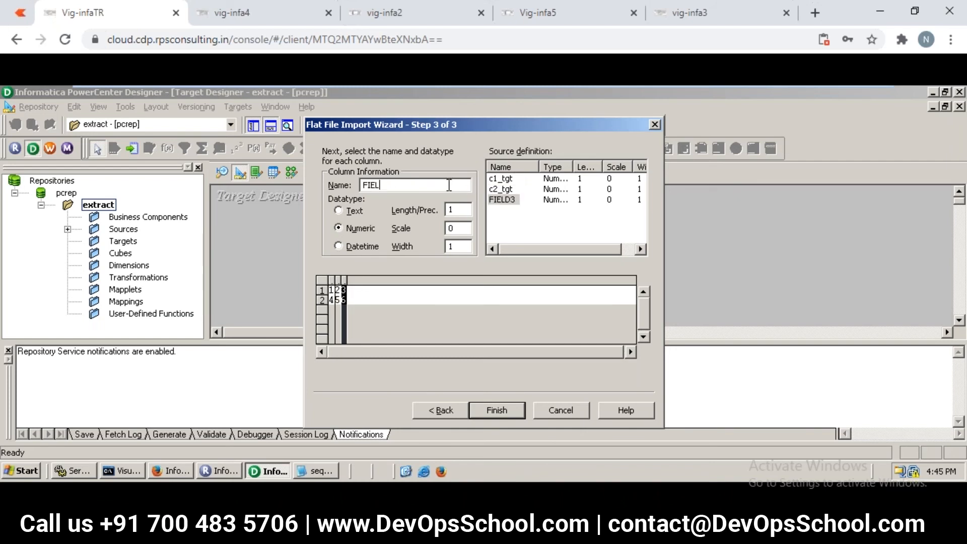
type("c3_tgt")
Check the vig-infa4 and vig-infa2 sessions, and widen the seq_1 target table in the Vig-infa5 session
left_click(244, 17)
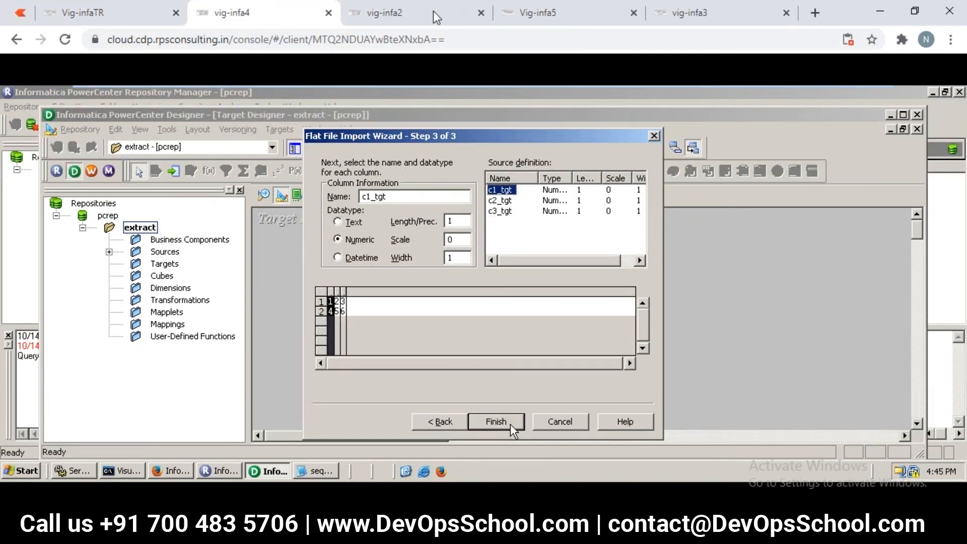
left_click(411, 19)
left_click(535, 16)
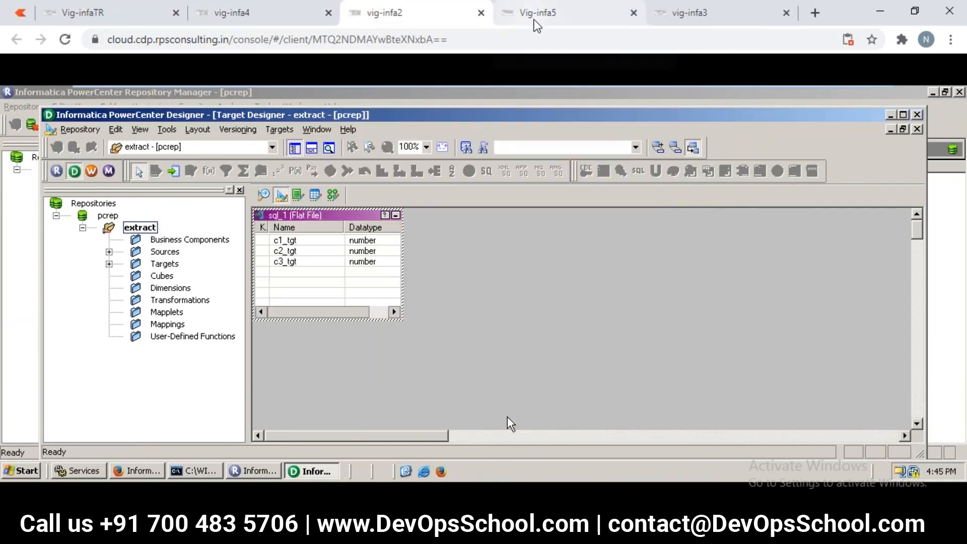
left_click_drag(403, 263, 518, 263)
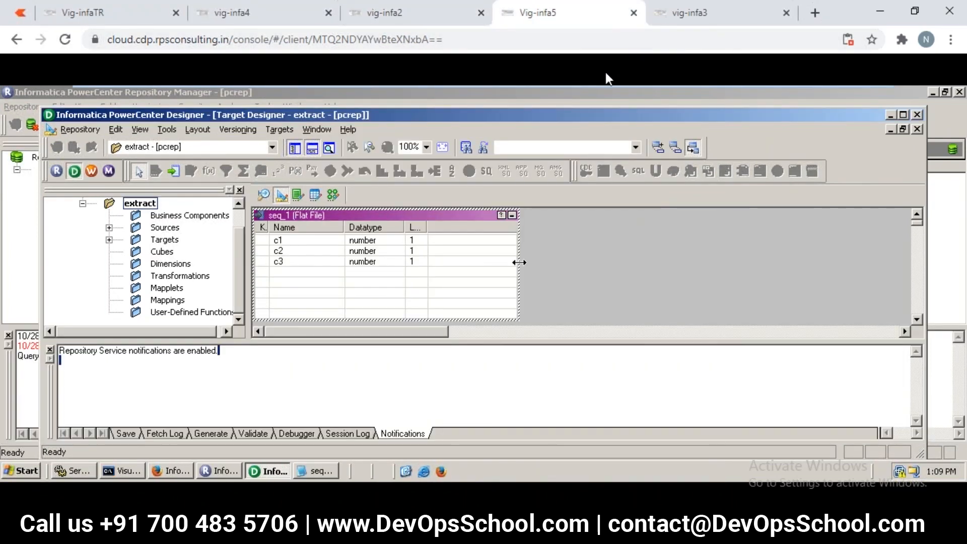
left_click(286, 130)
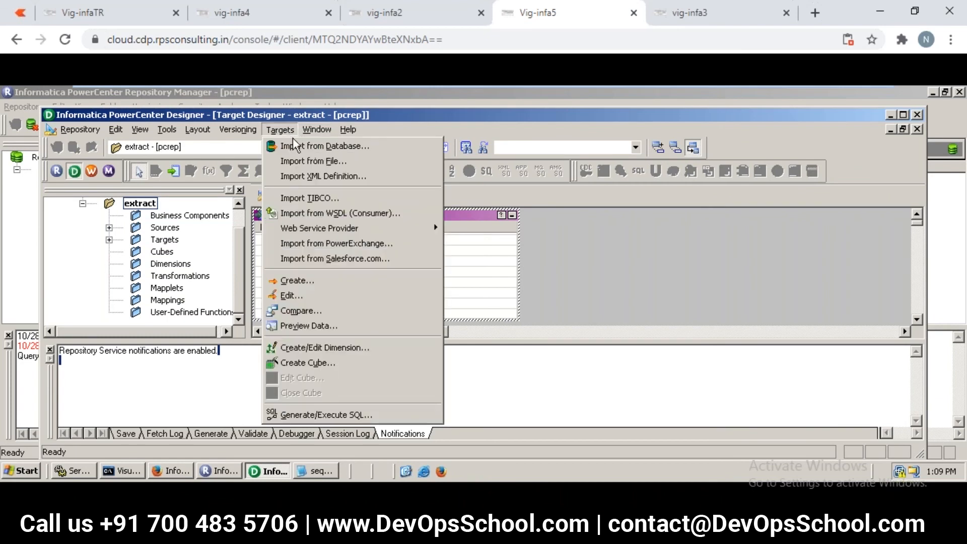
left_click(315, 161)
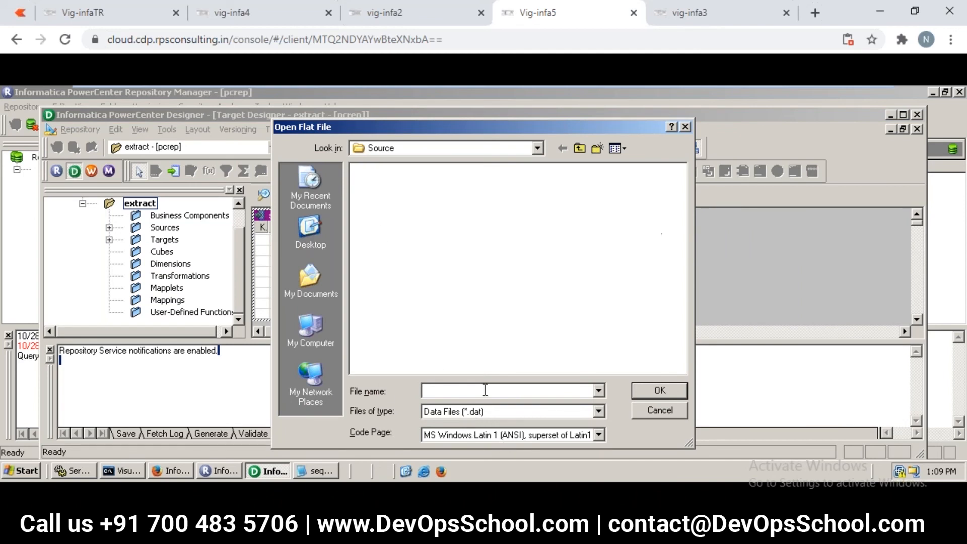
left_click(434, 419)
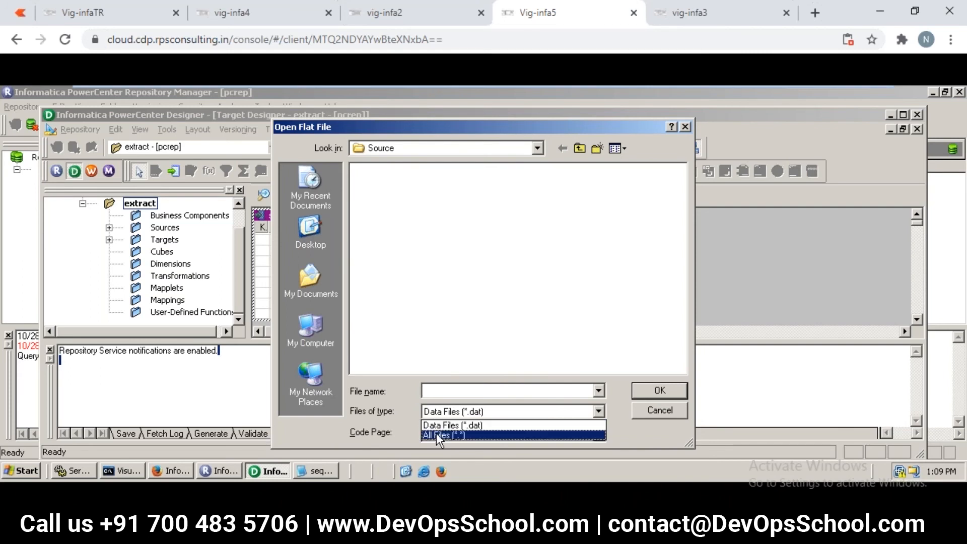
left_click(437, 435)
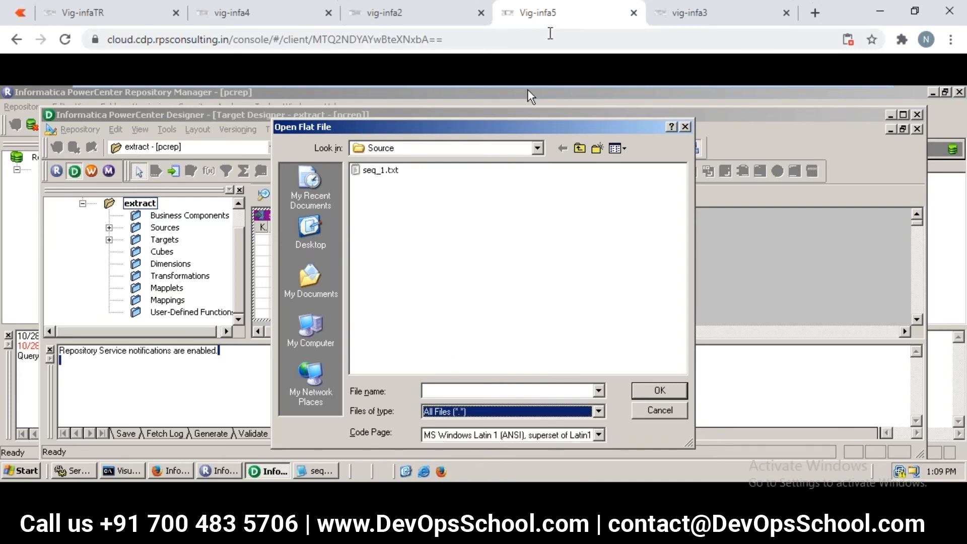
left_click(660, 393)
left_click(660, 411)
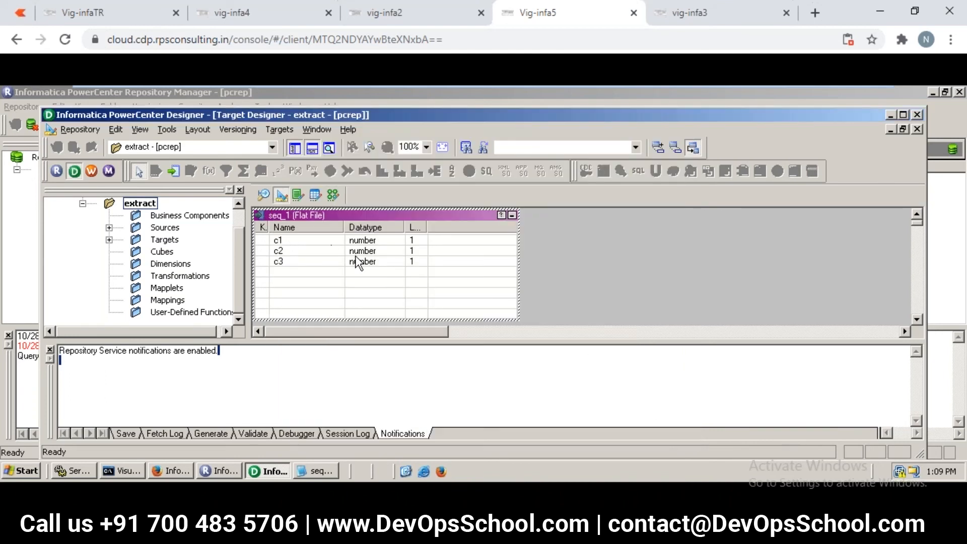
Edit the seq_1 target in the Vig-infa5 session and rename columns c1 and c2 to c1_tgt and c2_tgt
left_click(319, 241)
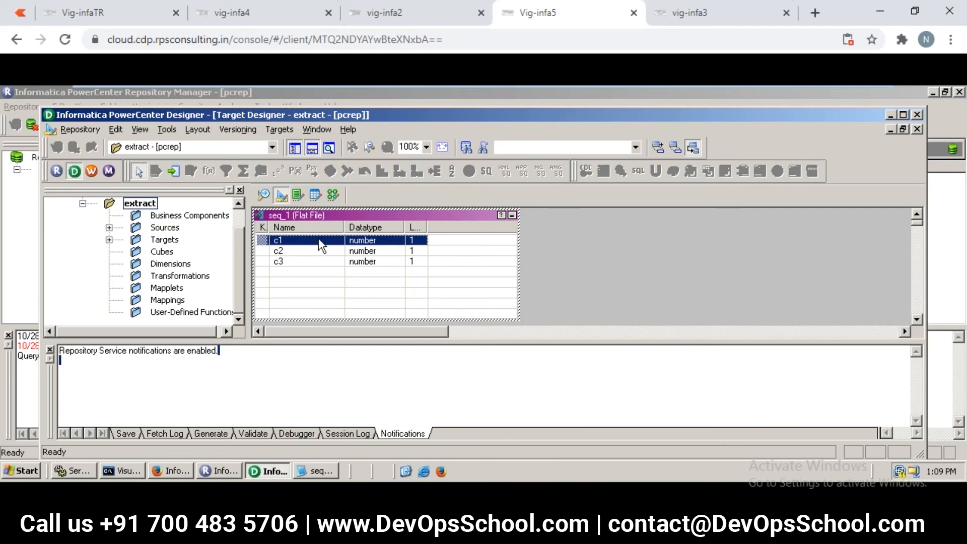
right_click(347, 219)
left_click(367, 221)
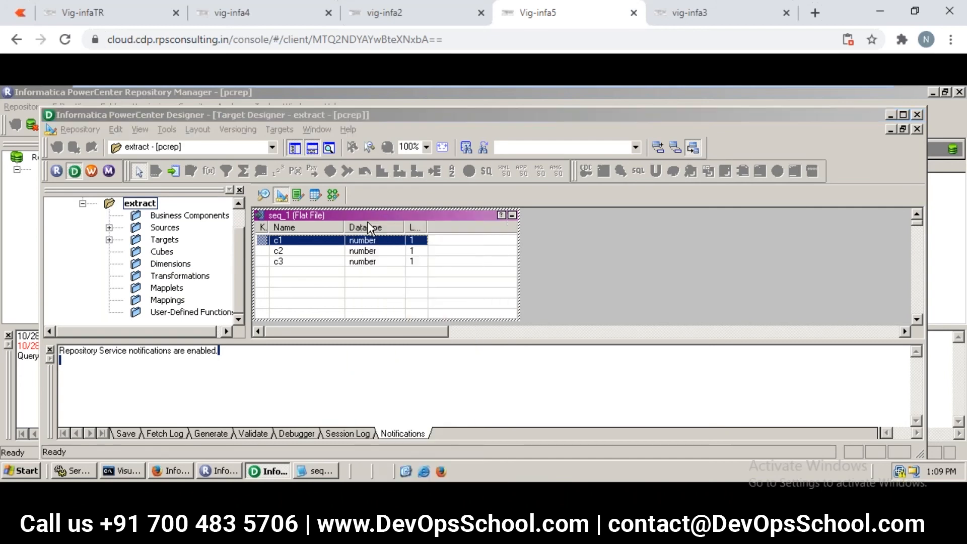
left_click(329, 158)
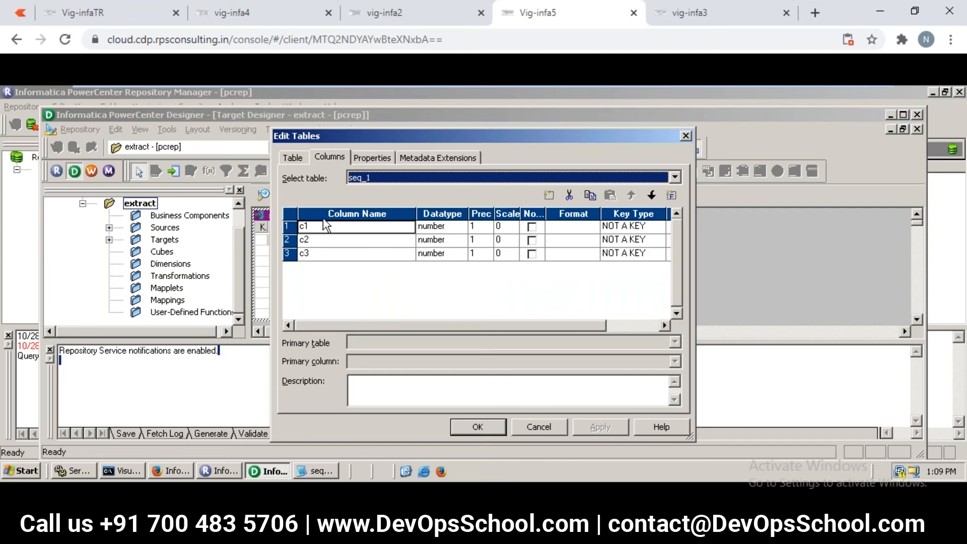
left_click(314, 227)
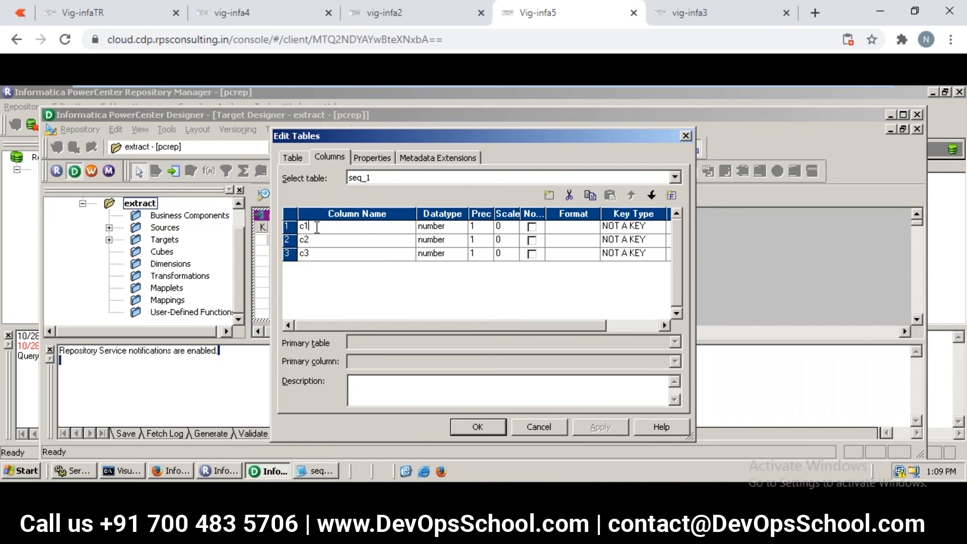
type("_tgt")
left_click(322, 240)
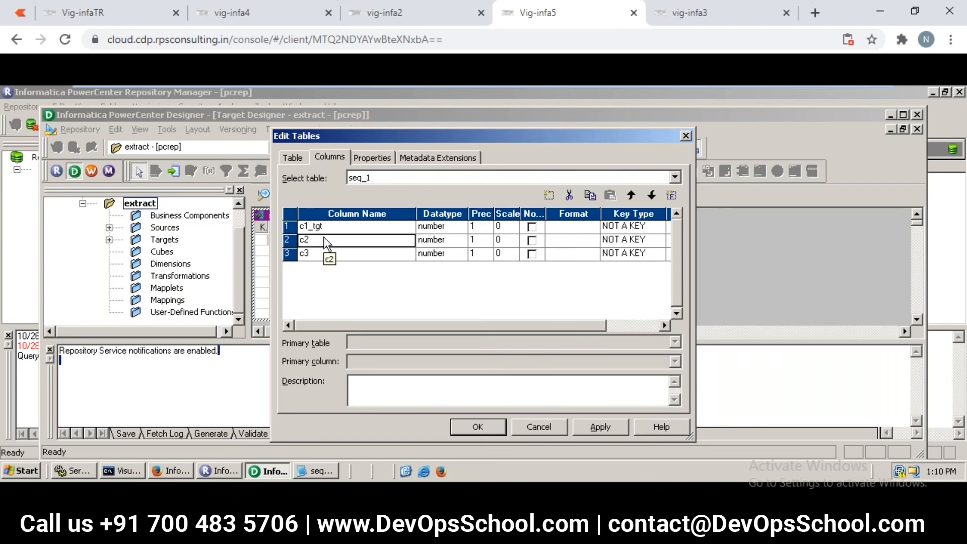
left_click(324, 239)
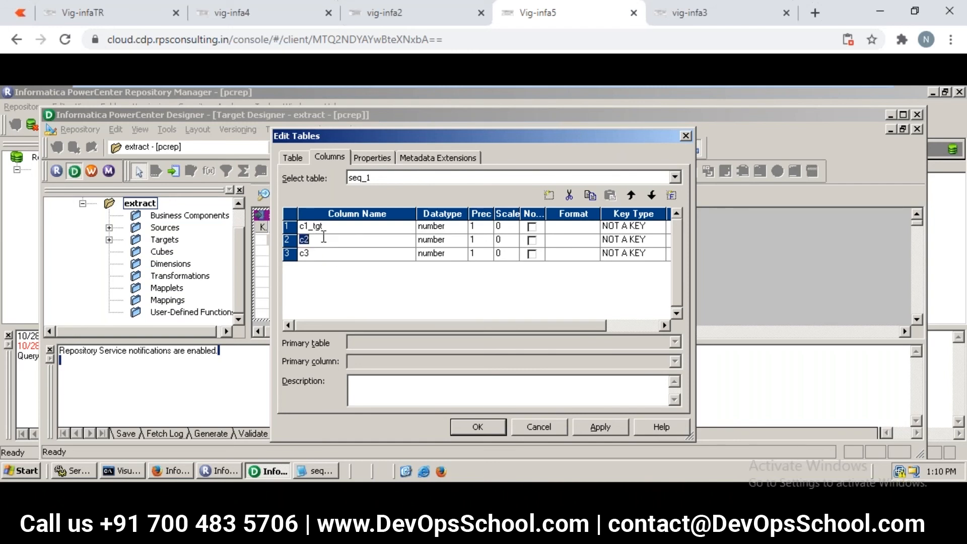
left_click(324, 239)
type("_tgt")
Check the vig-infa3 and vig-infa4 sessions, and finish the flat file target import in Vig-infaTR
left_click(676, 12)
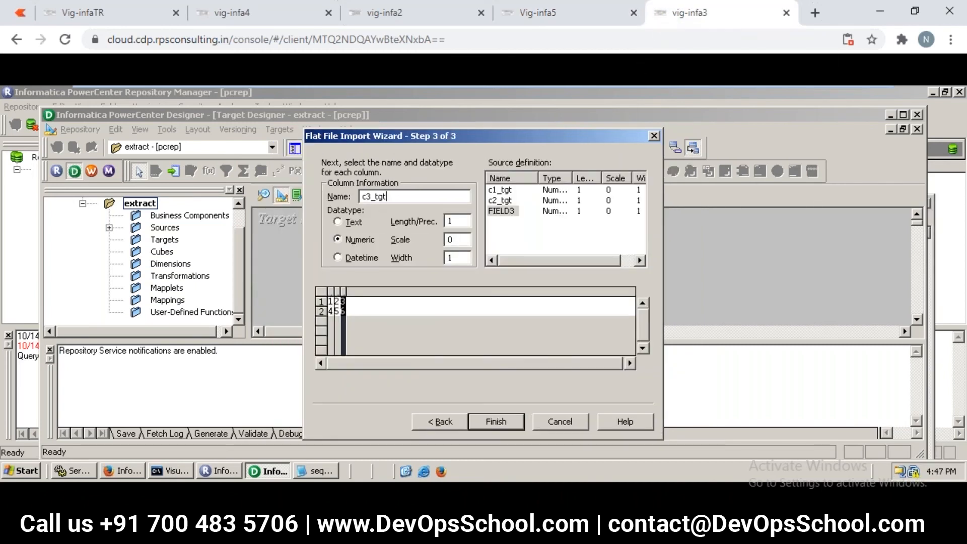
left_click(221, 14)
left_click(91, 7)
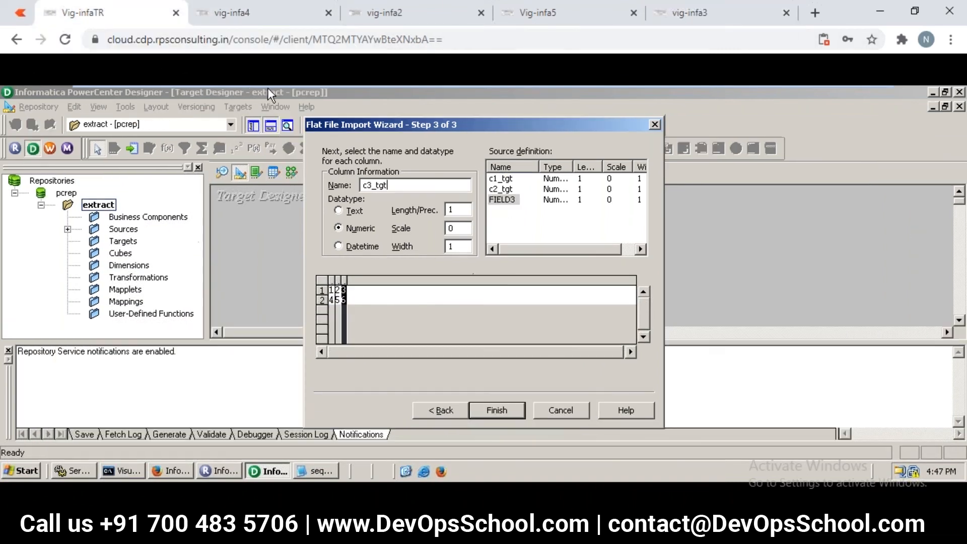
left_click(487, 410)
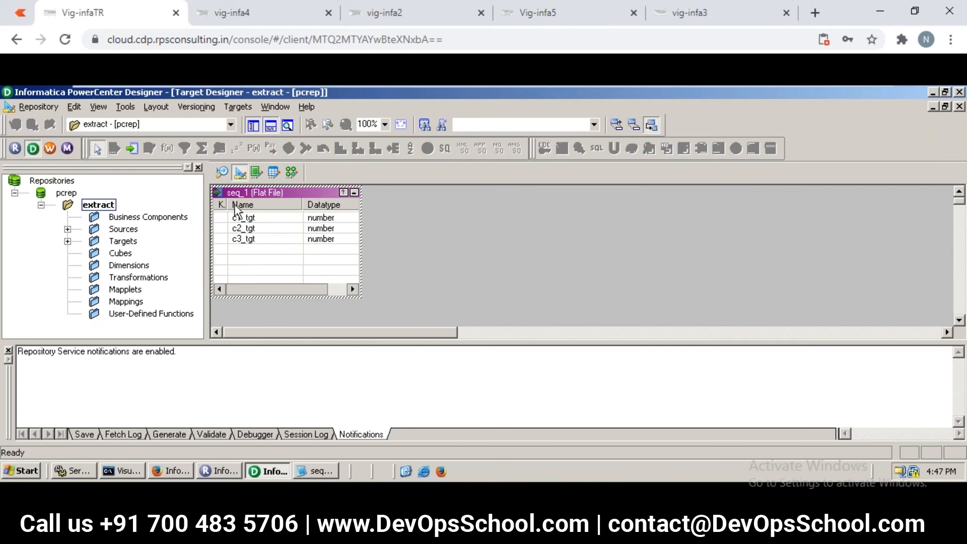
Open the seq_1 target for editing and enter seq_1_tgt as its new table name
right_click(259, 196)
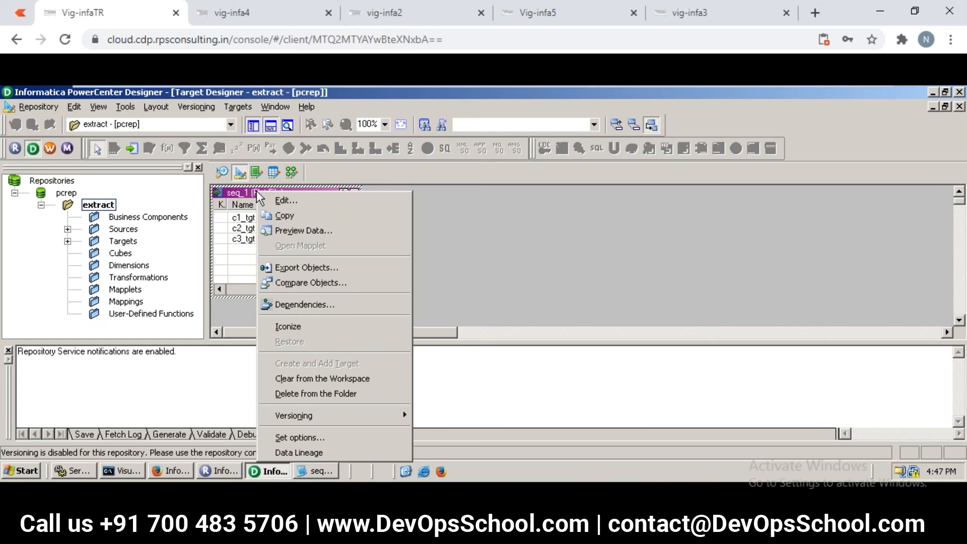
left_click(285, 200)
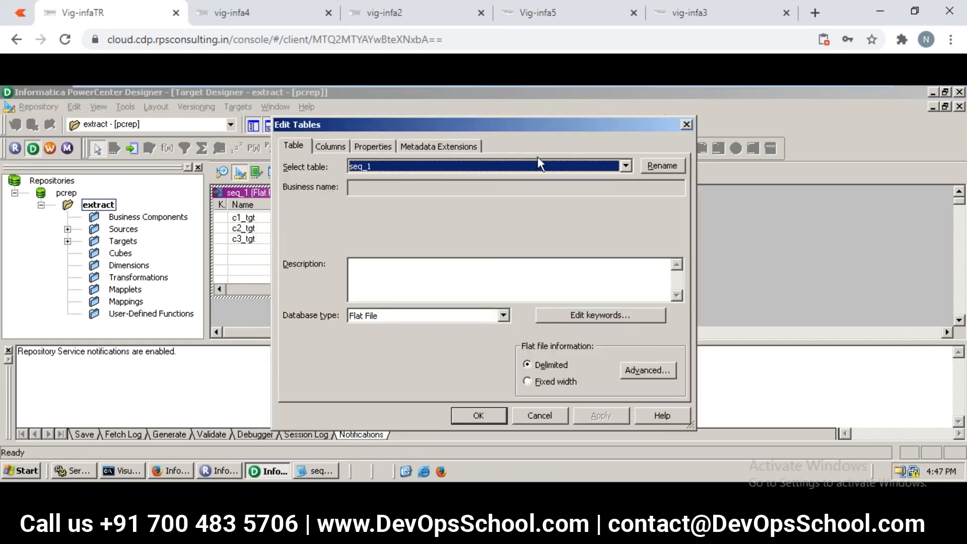
left_click(655, 167)
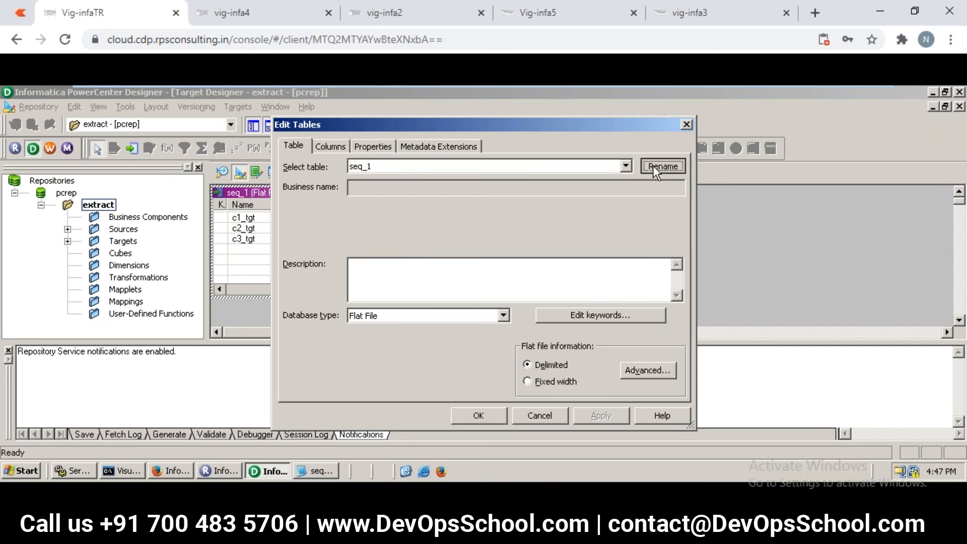
key("End")
key("BackSpace")
type("tgt")
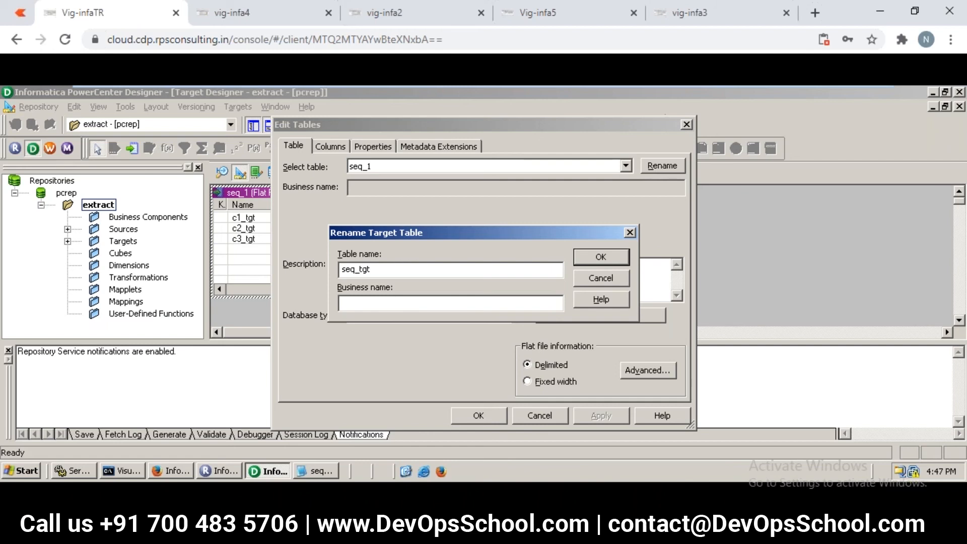
left_click(359, 269)
type("1_")
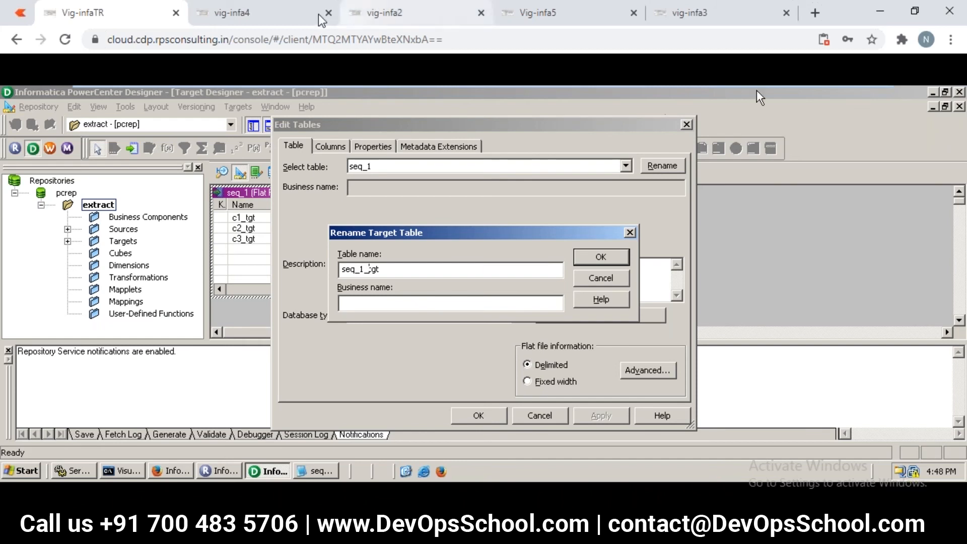
Check the target renaming in vig-infa4, vig-infa2, Vig-infa5 and vig-infa3, opening the rename dialog in Vig-infa5, and return to Vig-infaTR
left_click(279, 21)
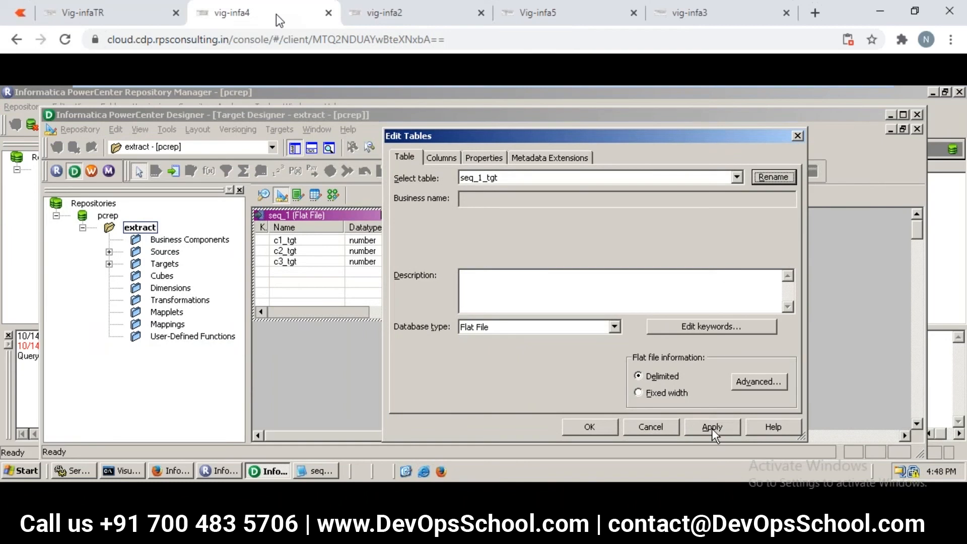
left_click(420, 22)
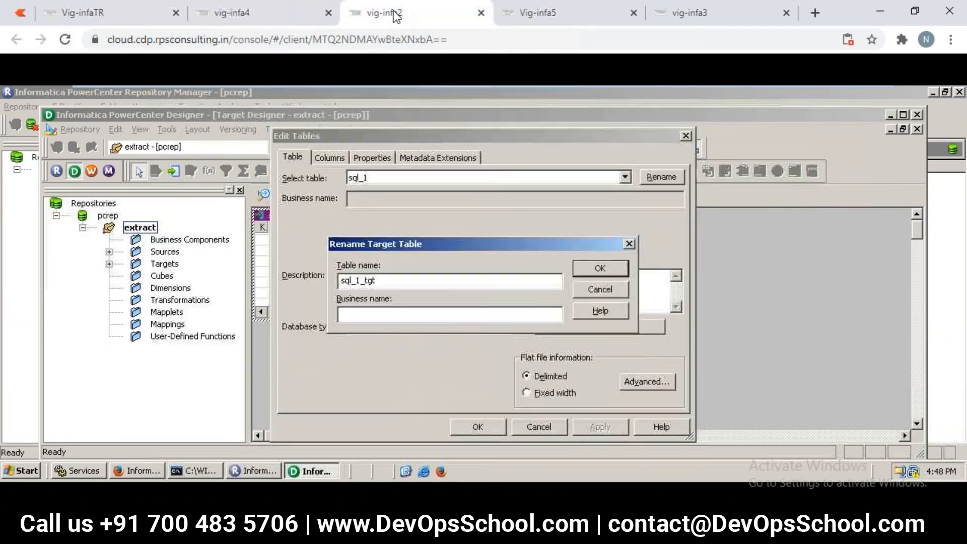
left_click(527, 21)
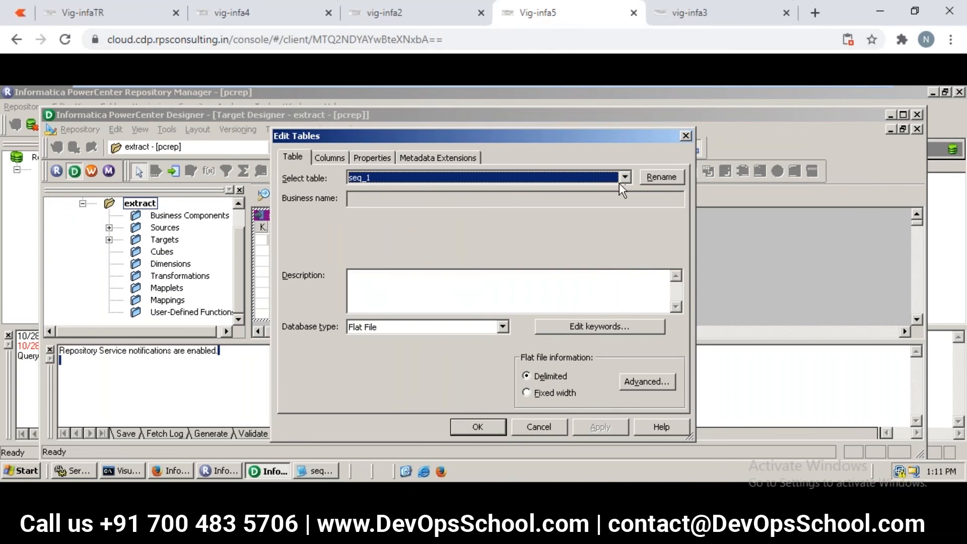
left_click(651, 177)
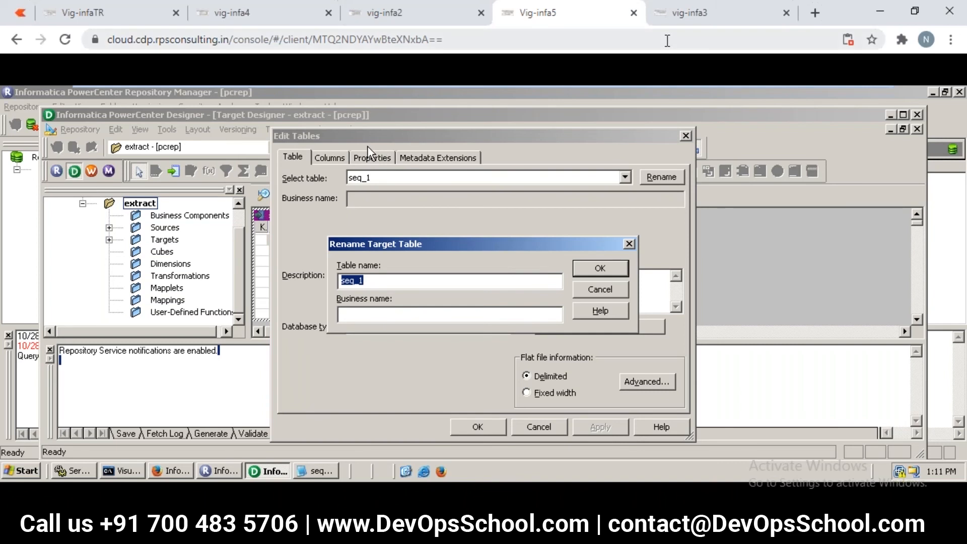
left_click(678, 24)
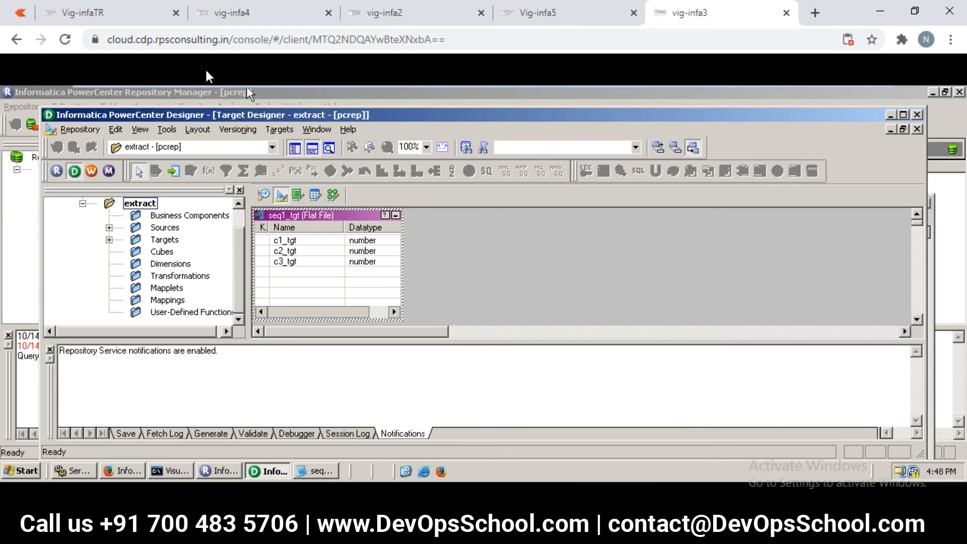
left_click(100, 15)
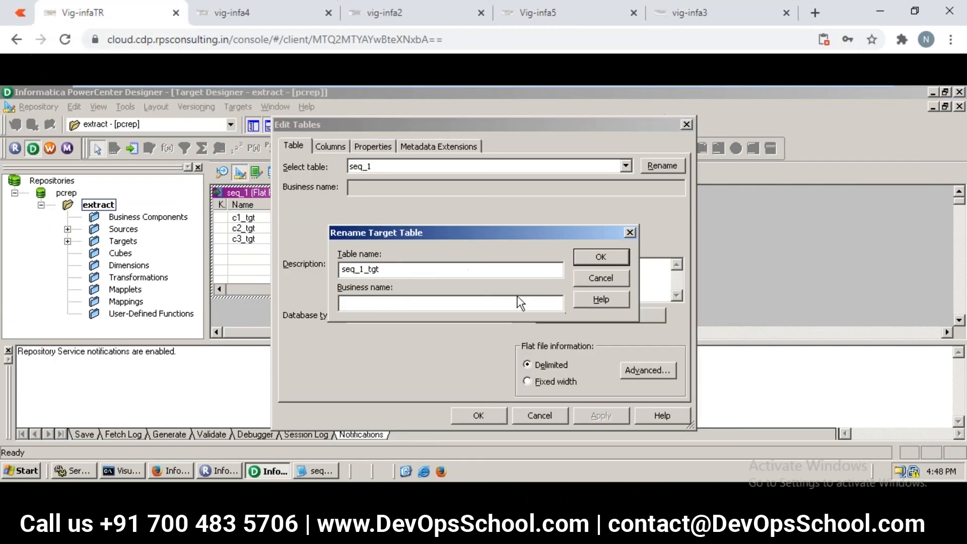
Confirm and apply the target table's new name seq_1_tgt, and switch to the target definition notes in Notepad
left_click(601, 257)
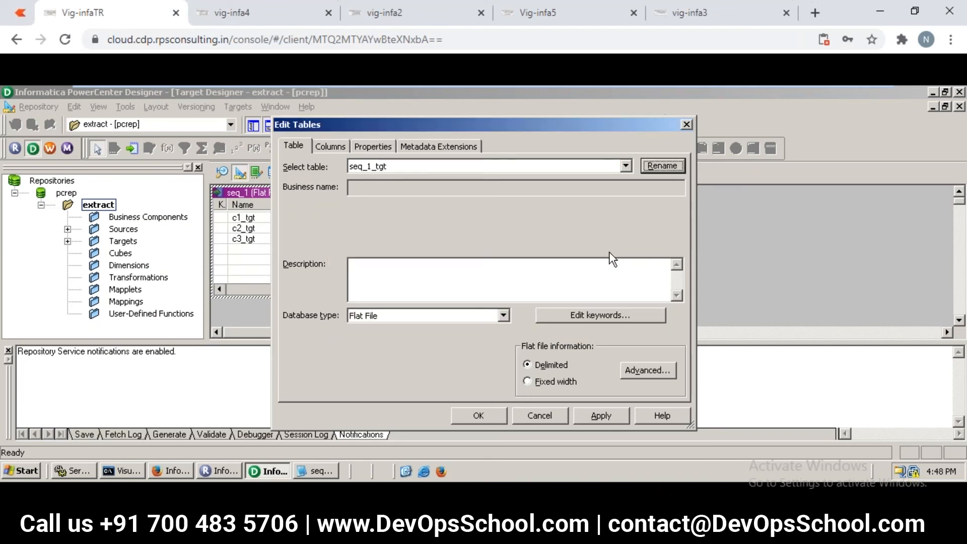
left_click(593, 413)
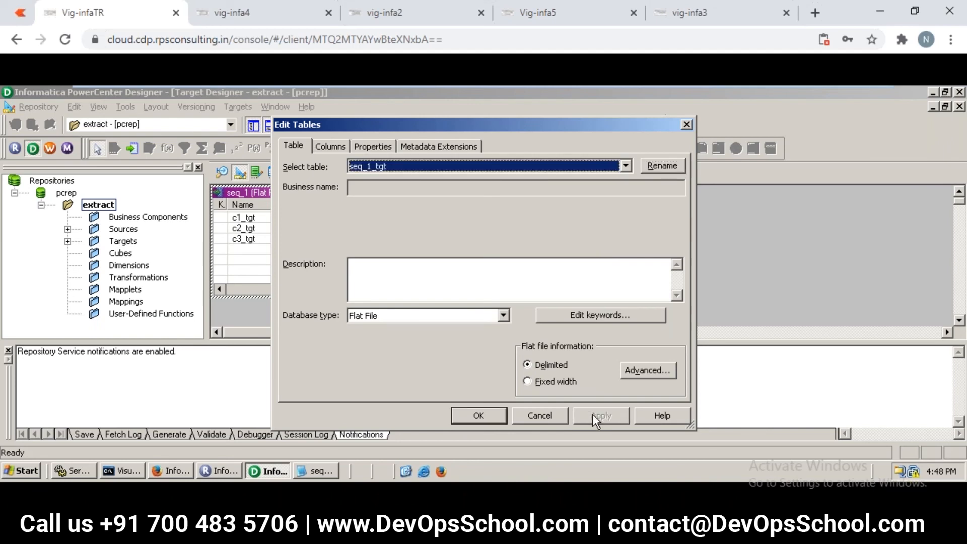
left_click(478, 417)
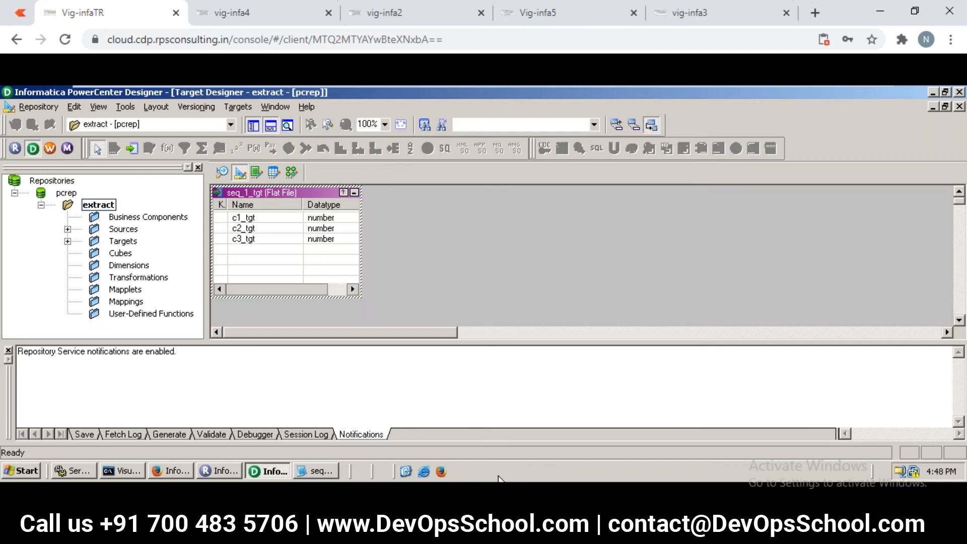
mouse_move(499, 479)
left_click(587, 464)
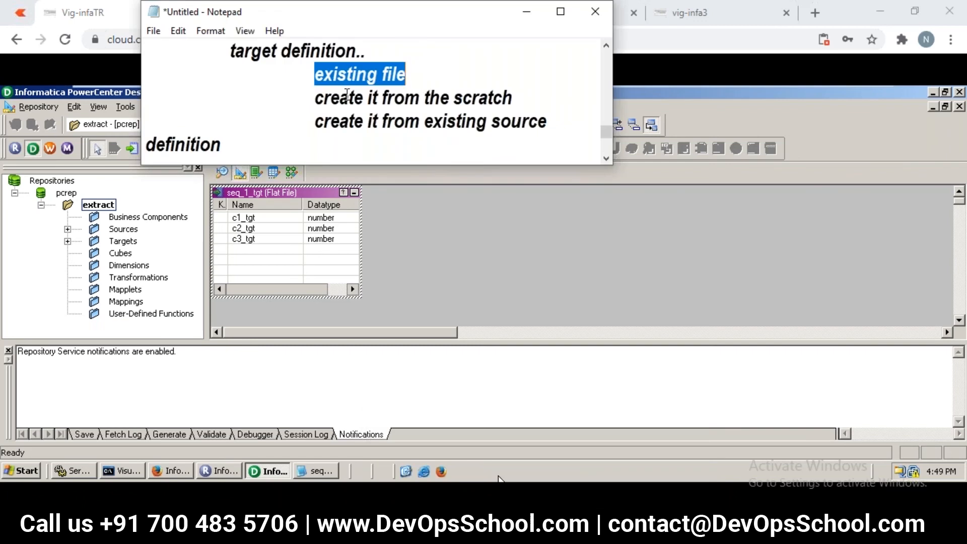
Highlight "create it from the scratch" in the target definition notes and return to the Vig-infaTR session
left_click_drag(313, 98, 513, 99)
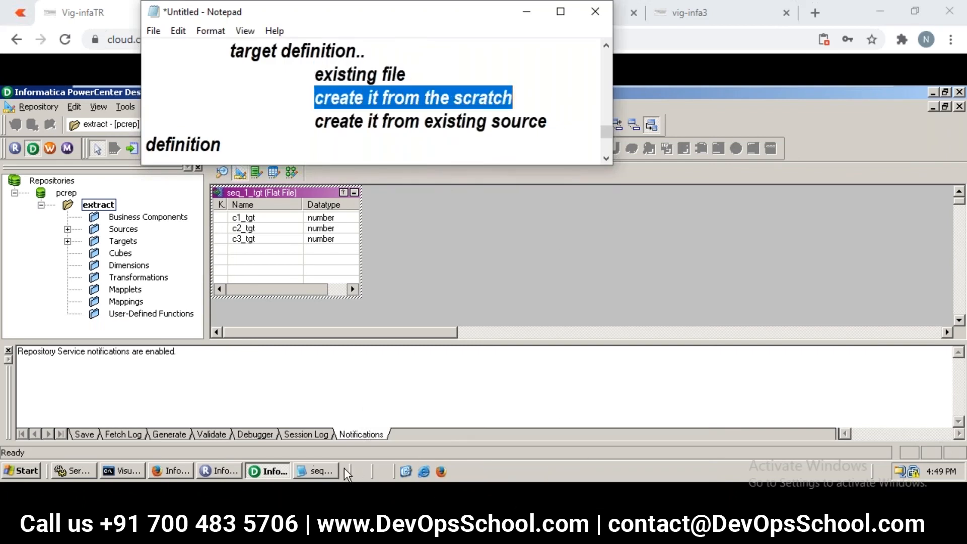
mouse_move(539, 503)
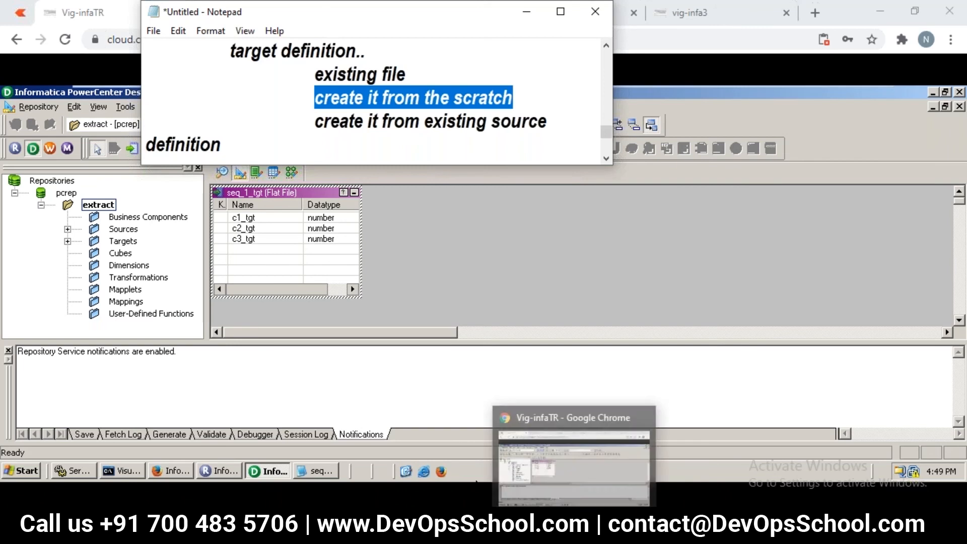
left_click(570, 492)
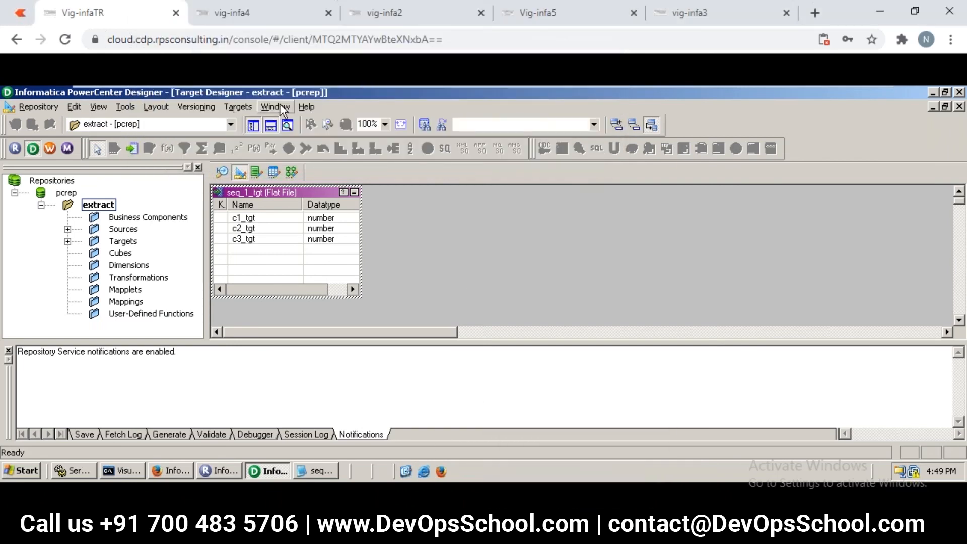
Create a new target table named seq_1_tgt_scratch with Flat File as its database type
left_click(237, 107)
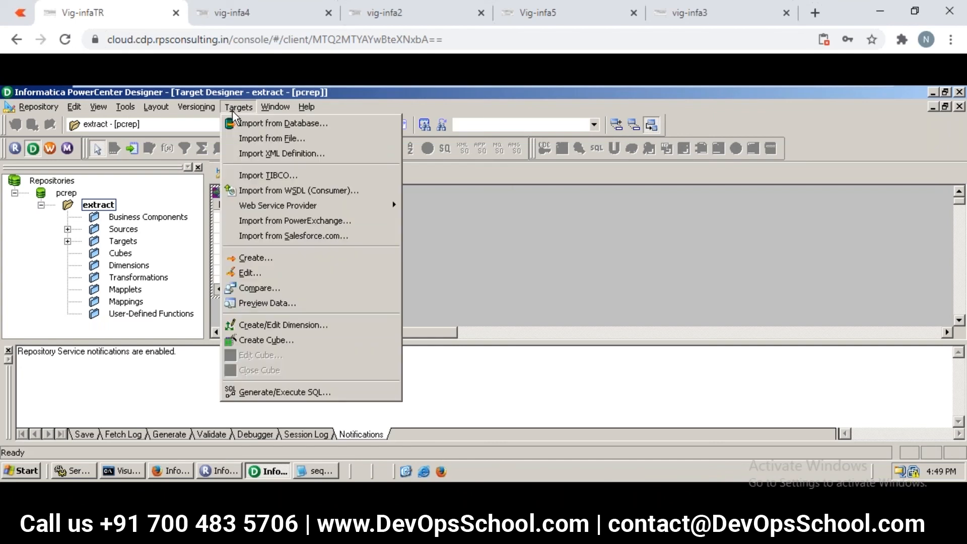
left_click(261, 258)
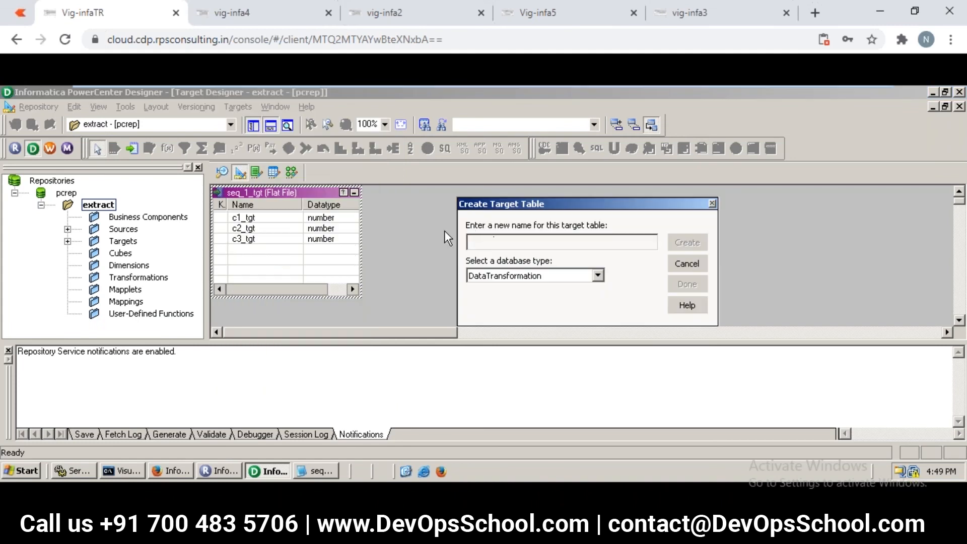
left_click(506, 276)
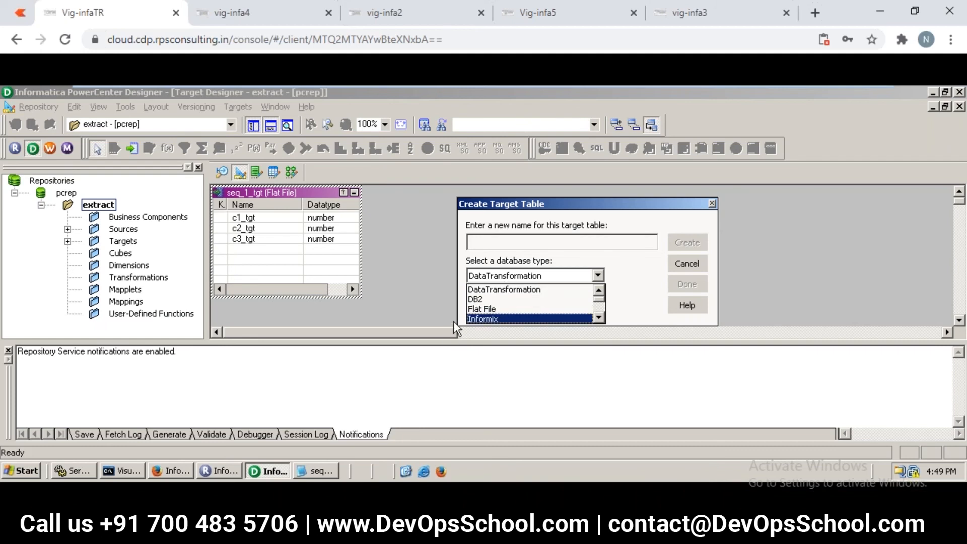
key("f")
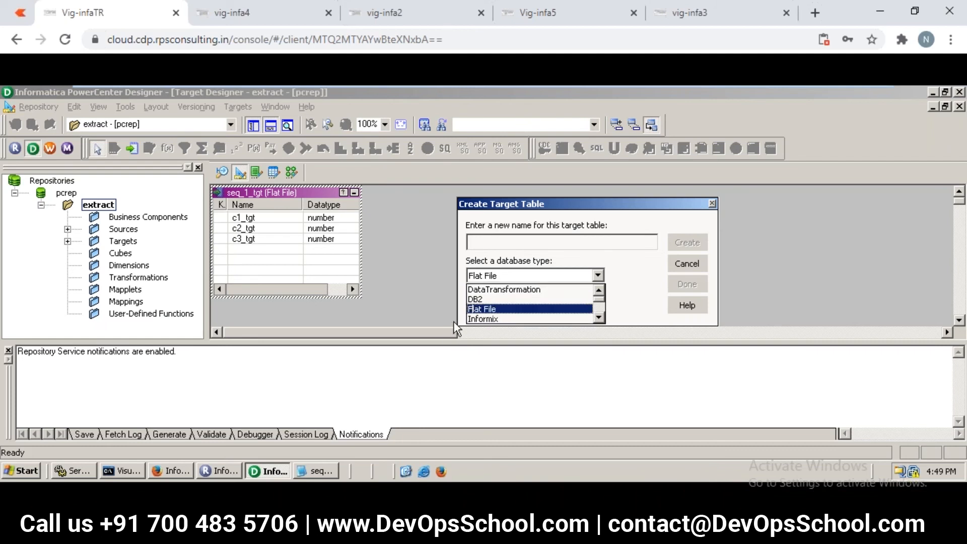
key("Return")
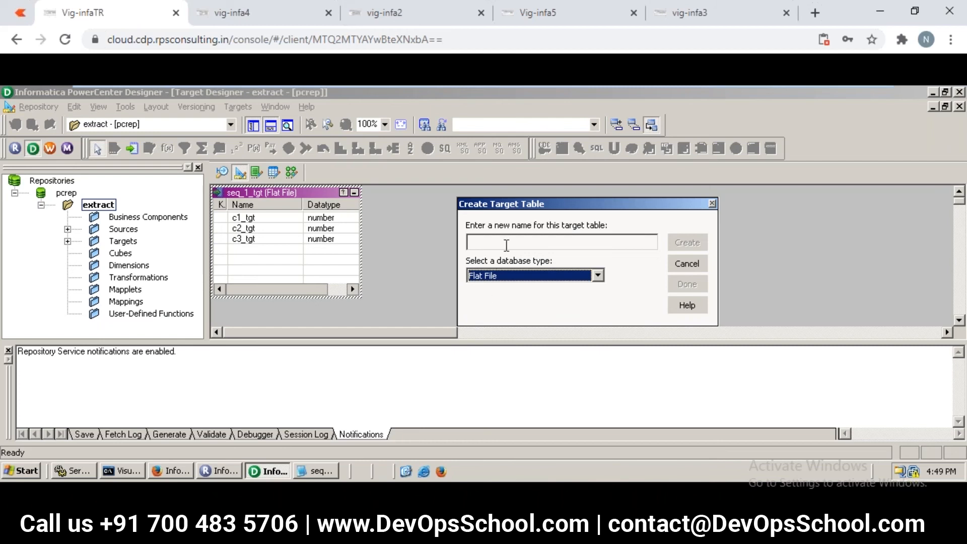
left_click(507, 244)
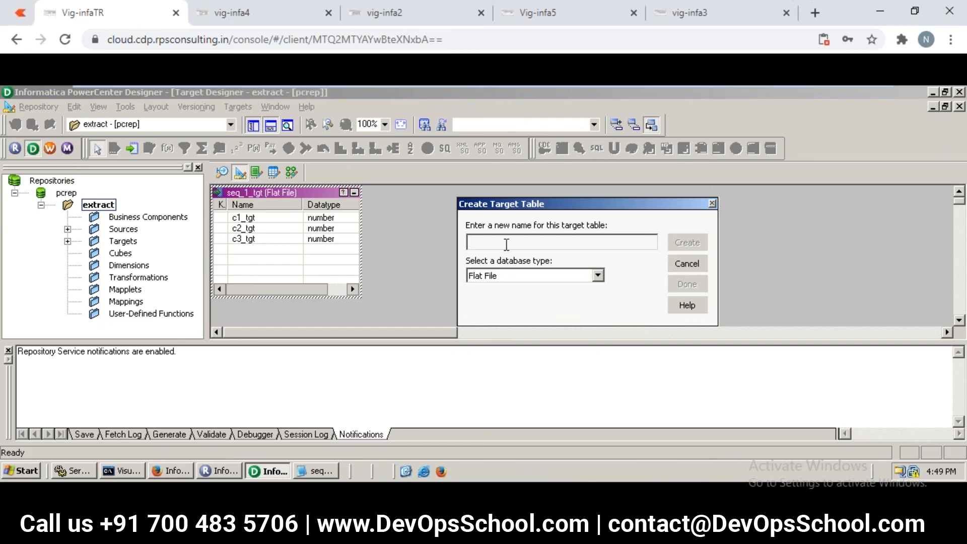
type("seq_1_tgt_scratch")
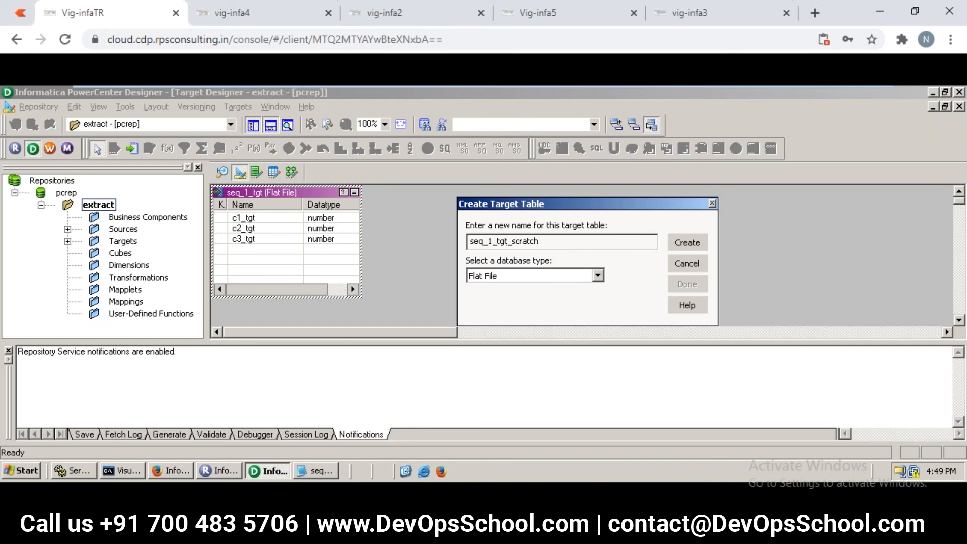
left_click(684, 247)
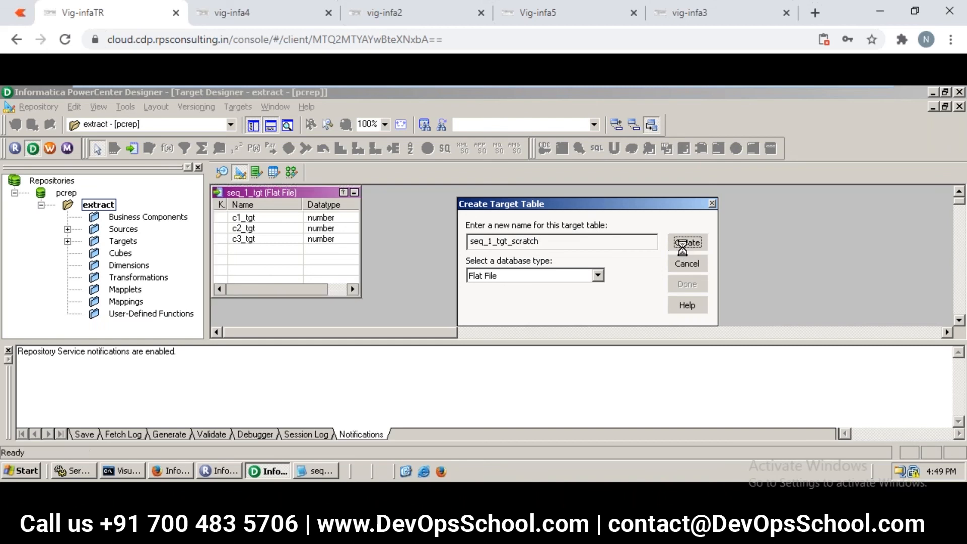
left_click(686, 286)
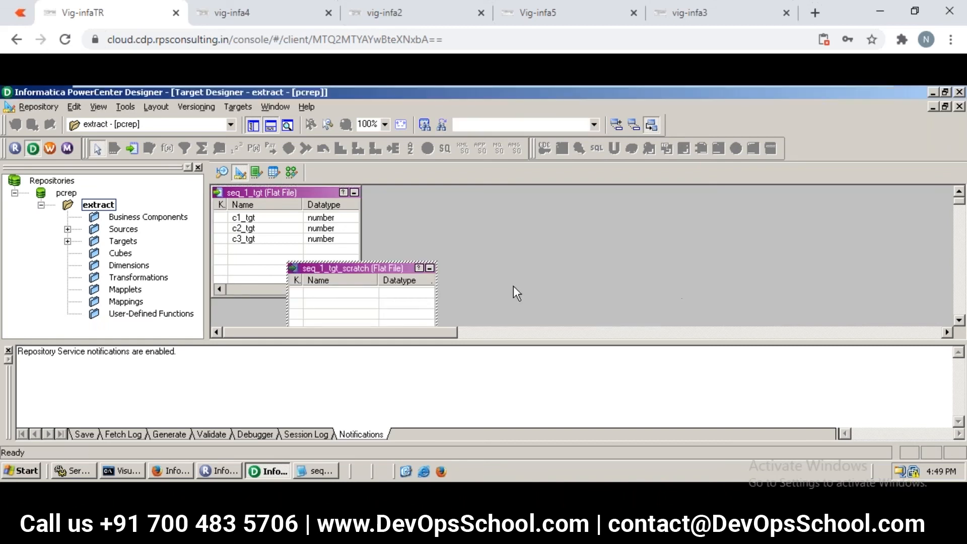
Move the seq_1_tgt_scratch table clear of seq_1_tgt, and check progress in the vig-infa4 session
left_click_drag(351, 268, 452, 197)
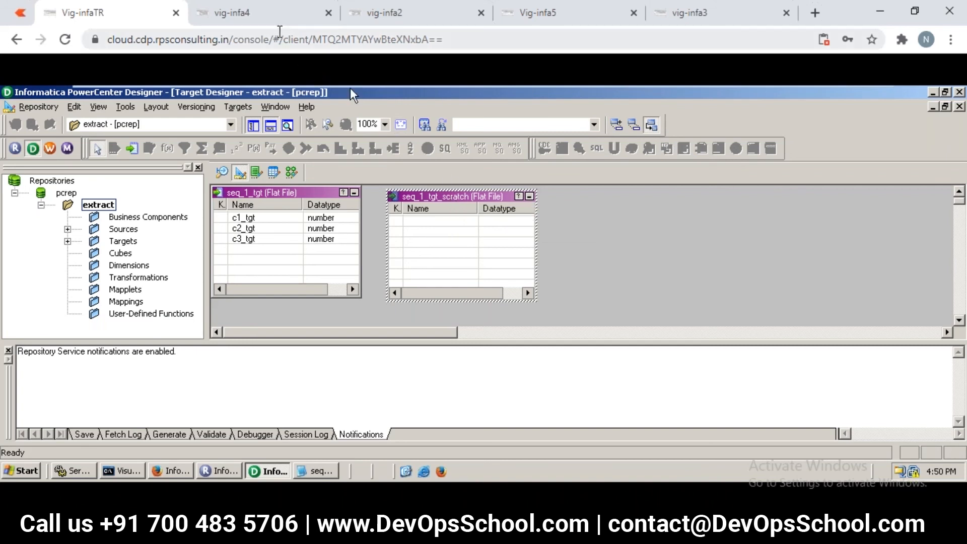
left_click(269, 24)
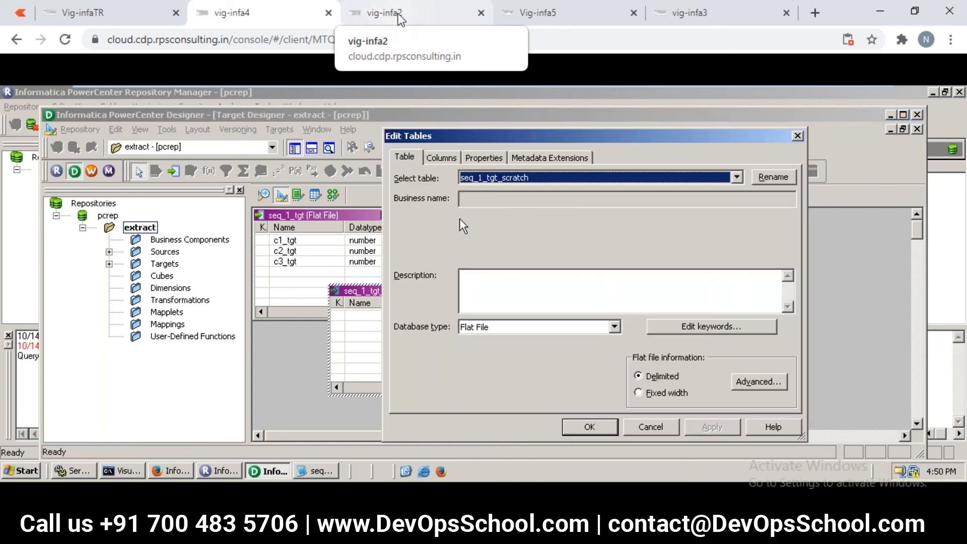
left_click(121, 12)
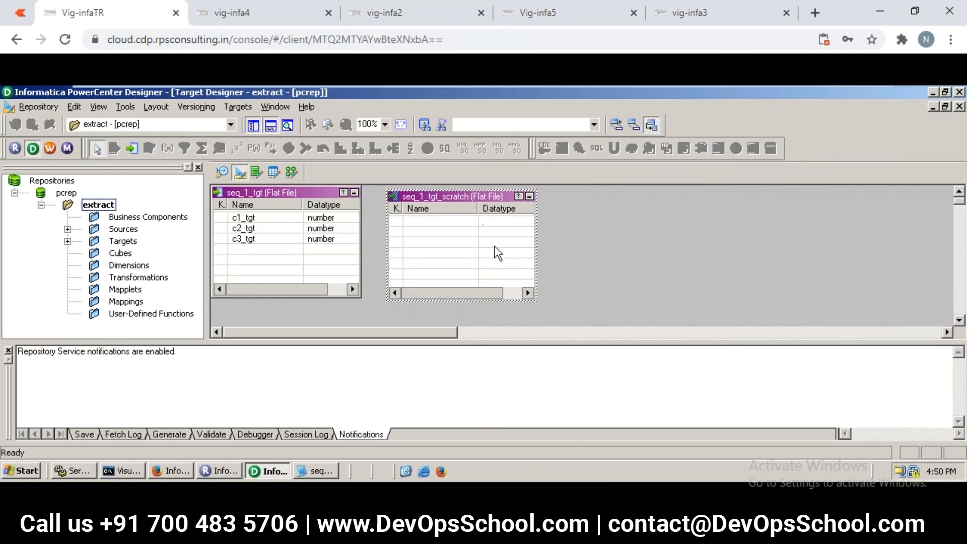
Open seq_1_tgt_scratch for editing and add a first column named c1_tgt
right_click(470, 197)
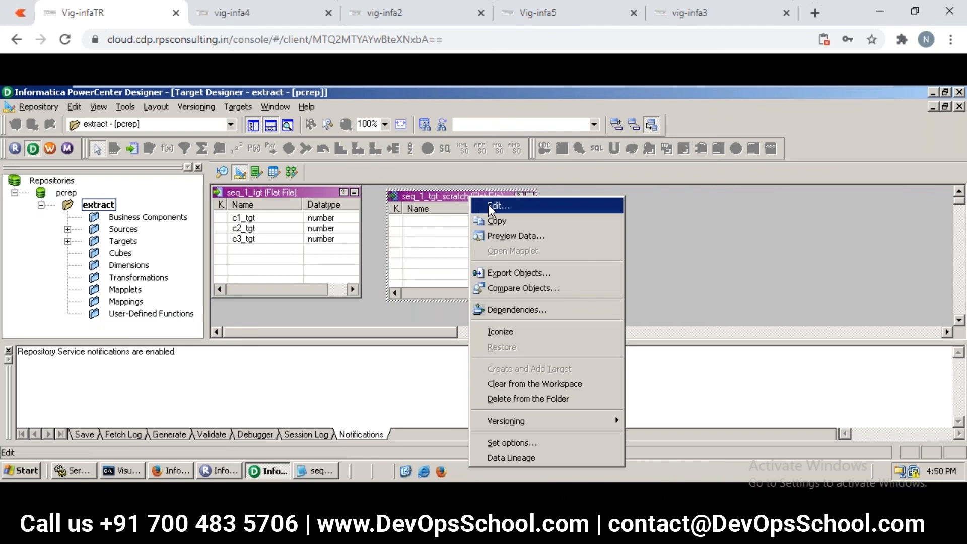
left_click(490, 205)
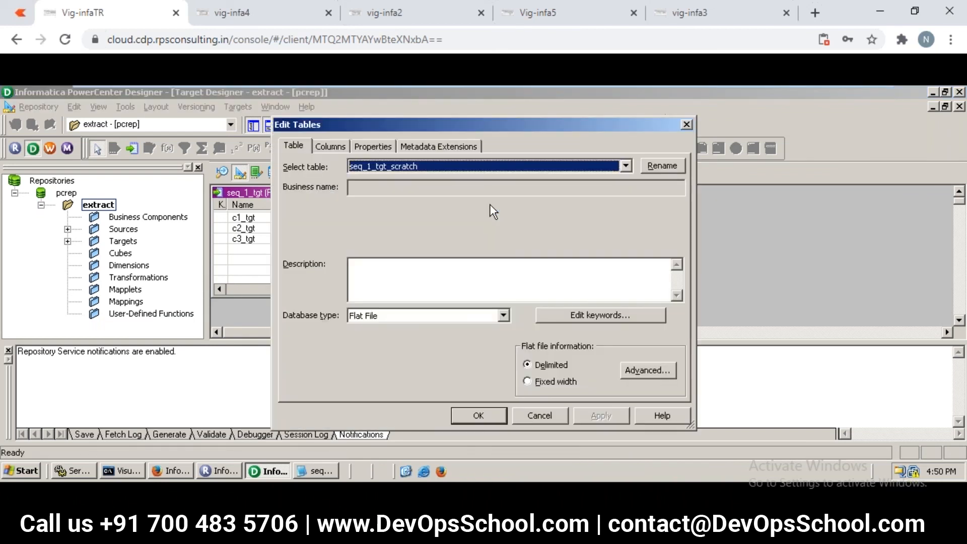
left_click(327, 146)
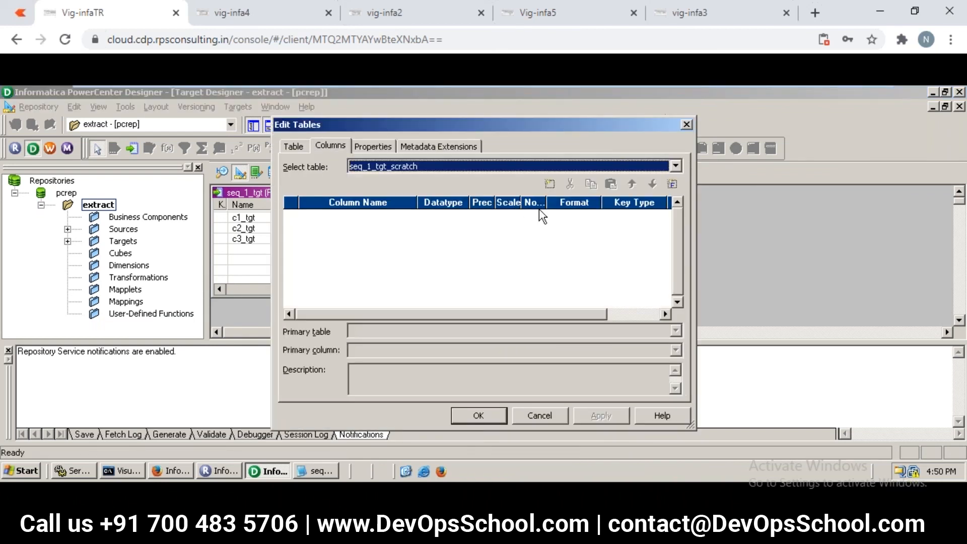
left_click(550, 185)
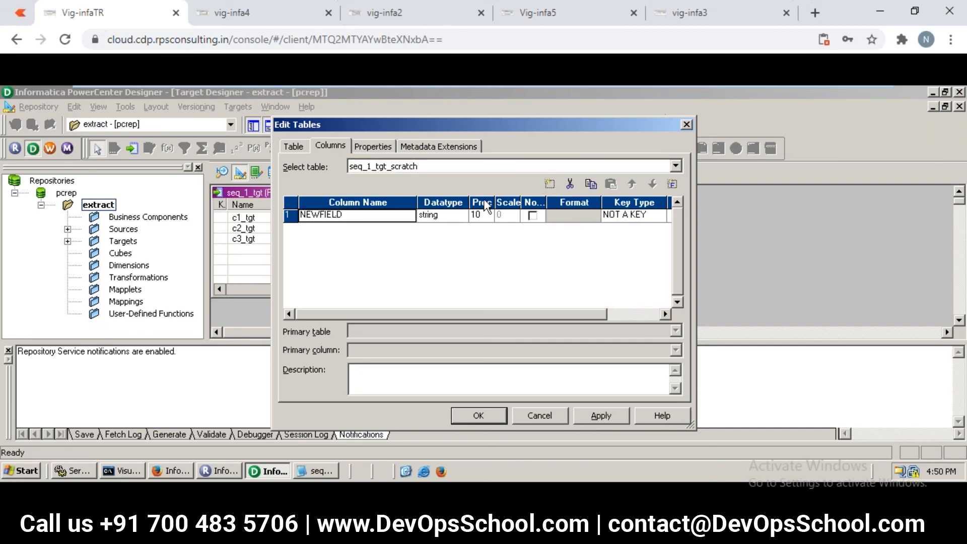
left_click(324, 212)
type("c1_tgt")
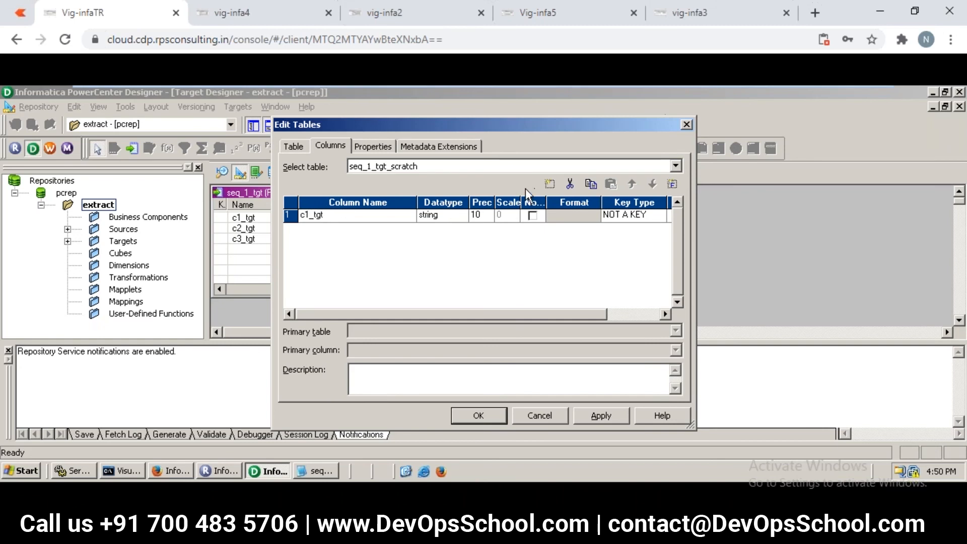
Add the columns c2_tgt and c3_tgt to seq_1_tgt_scratch and confirm the table edits
left_click(550, 185)
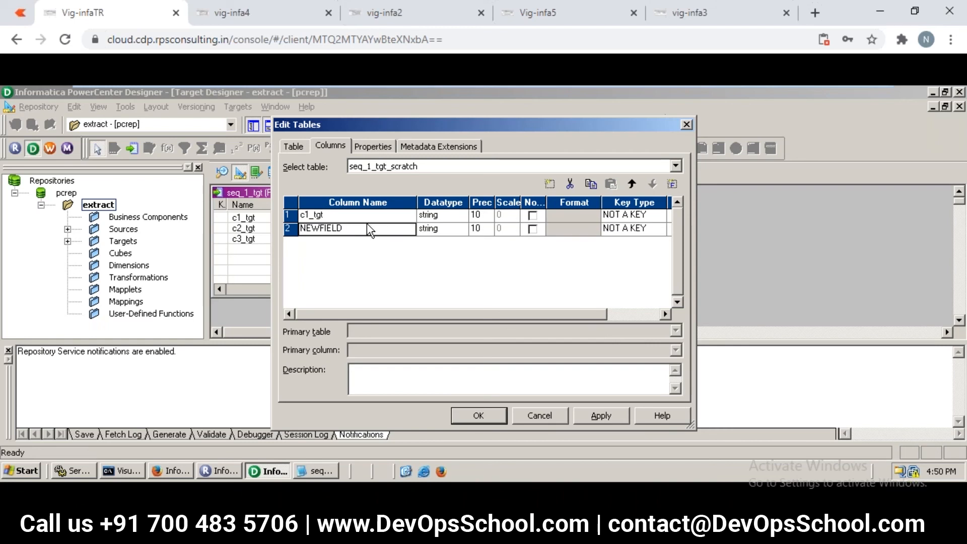
left_click(336, 228)
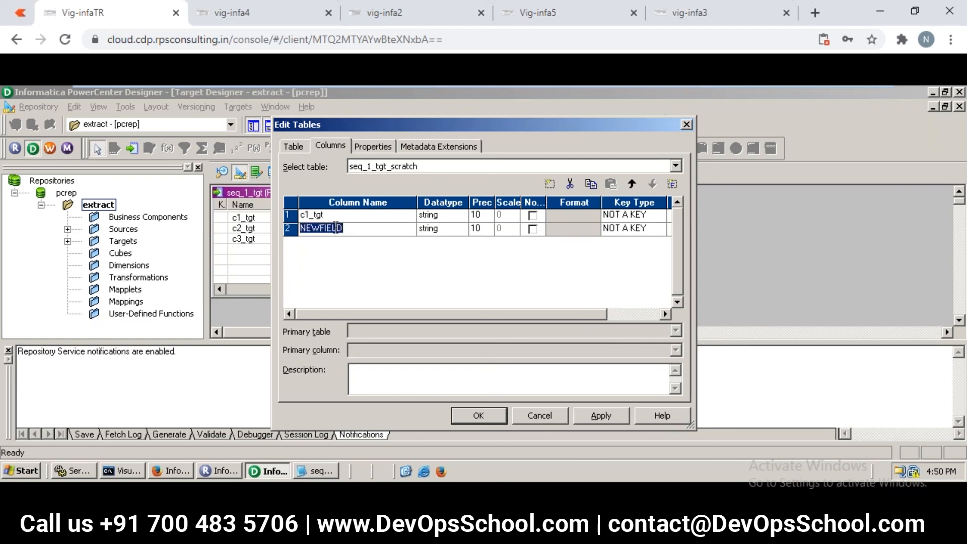
double_click(303, 228)
type("c2")
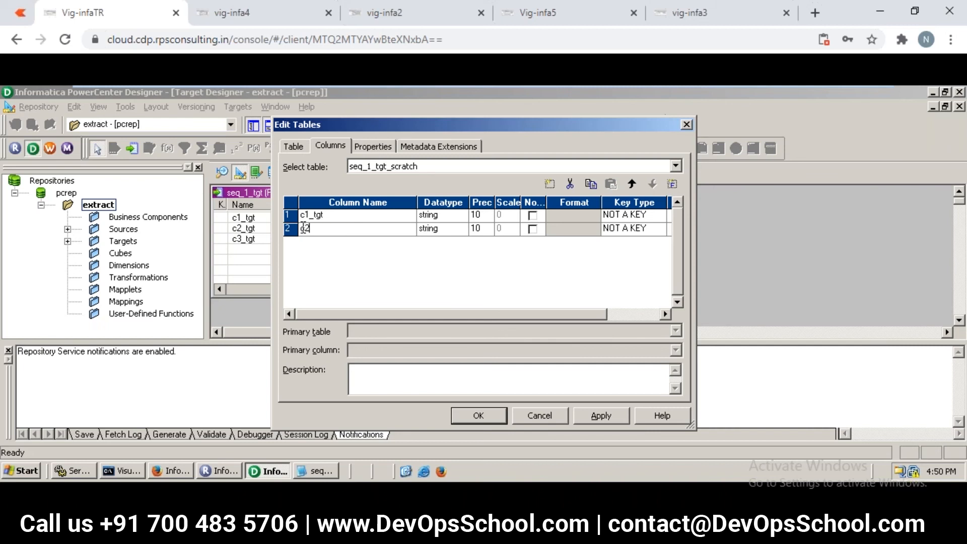
type("_tgt")
left_click(549, 184)
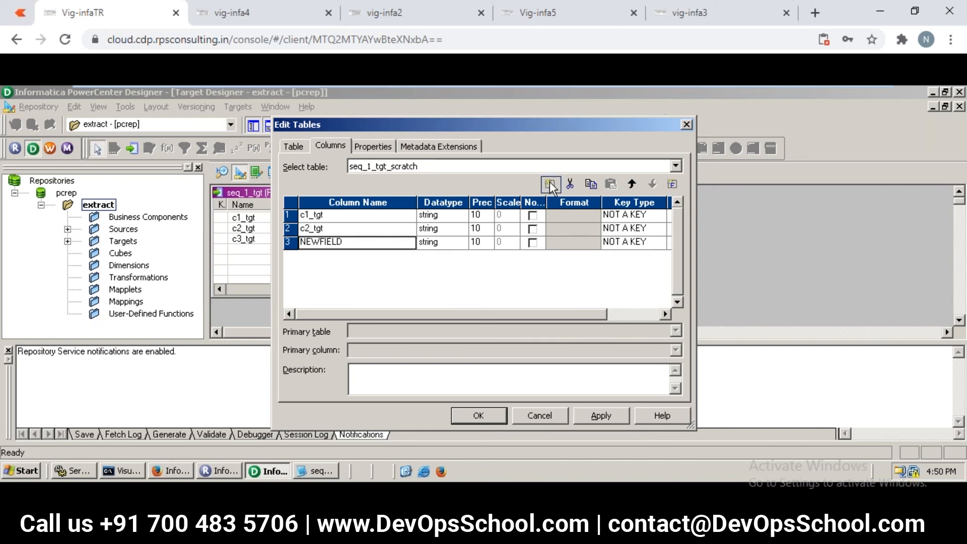
left_click(319, 241)
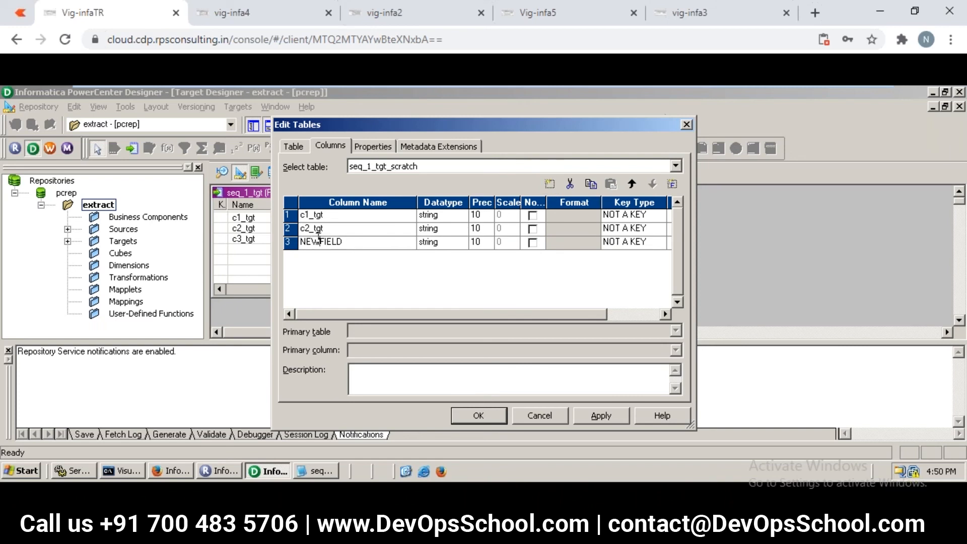
type("c3_tgt")
left_click(473, 416)
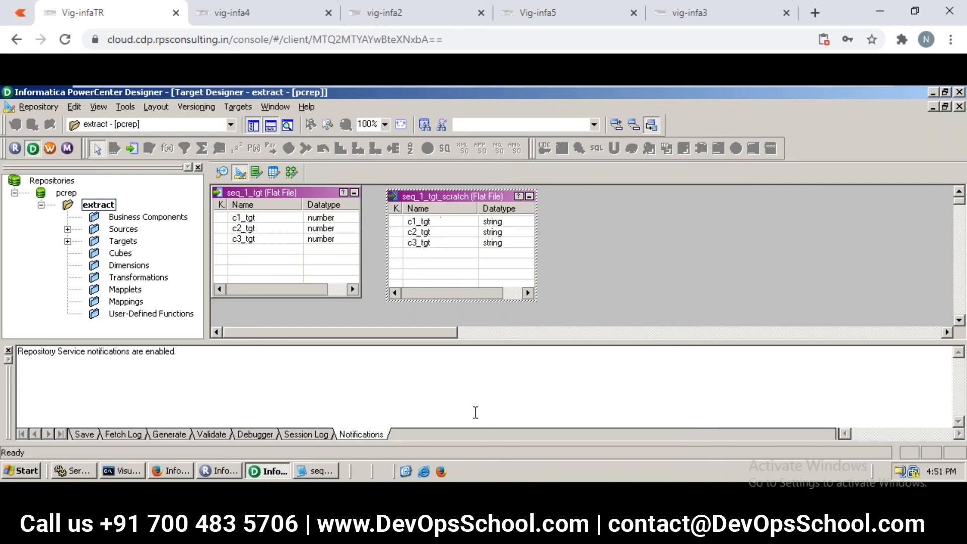
Check the column entry in vig-infa4, and add a new column to seq_1_tgt_scratch in vig-infa2
left_click(253, 20)
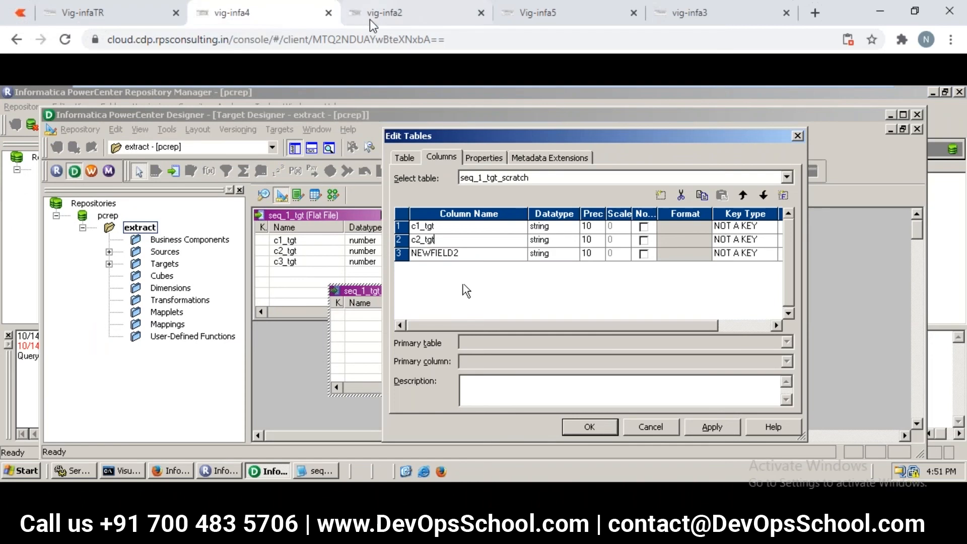
left_click(418, 20)
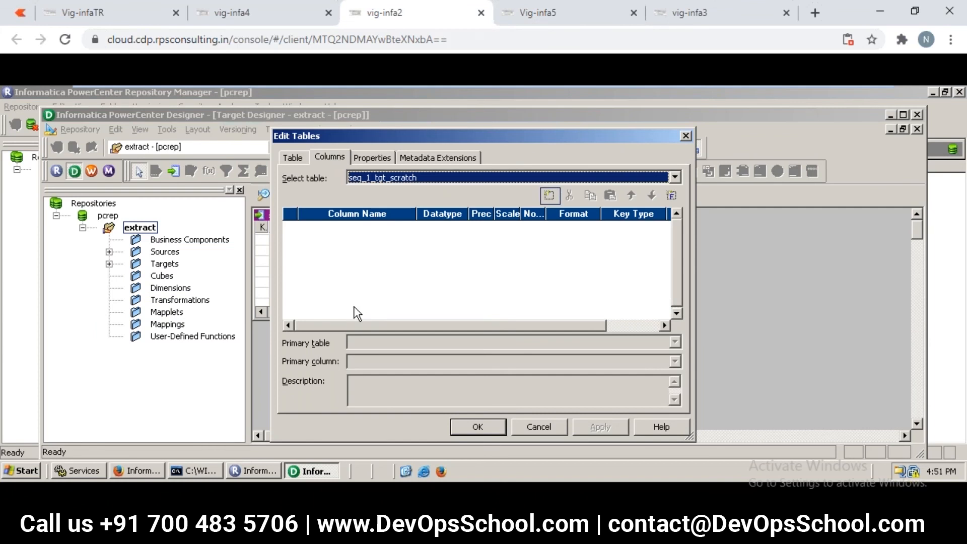
left_click(550, 199)
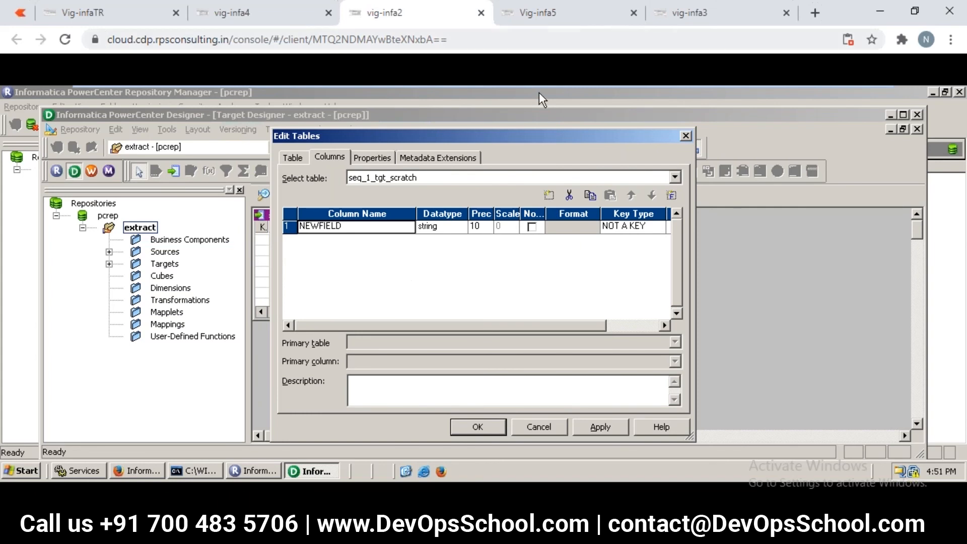
Check the columns in Vig-infa5, and rename the first column of seq1_tgt_scratch as c1_tgt in vig-infa3
left_click(532, 15)
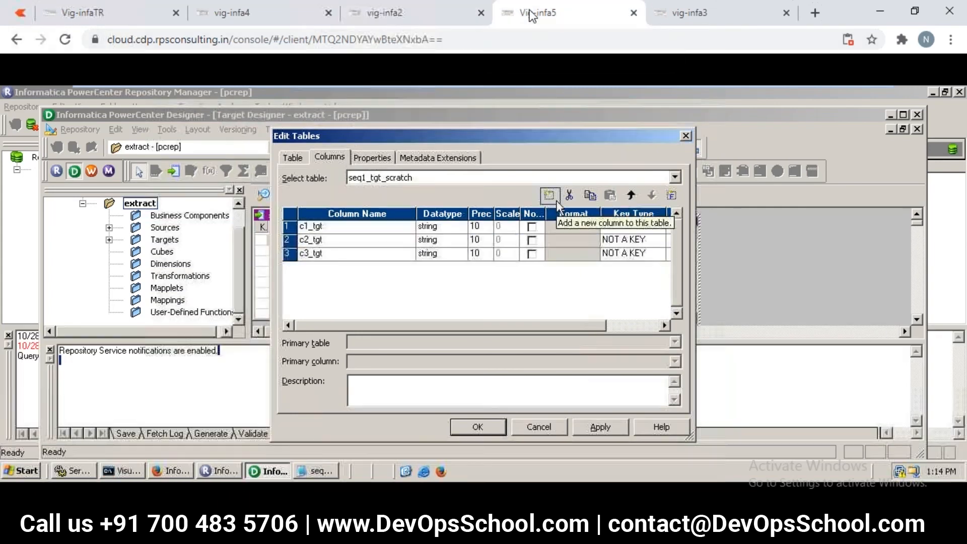
left_click(678, 25)
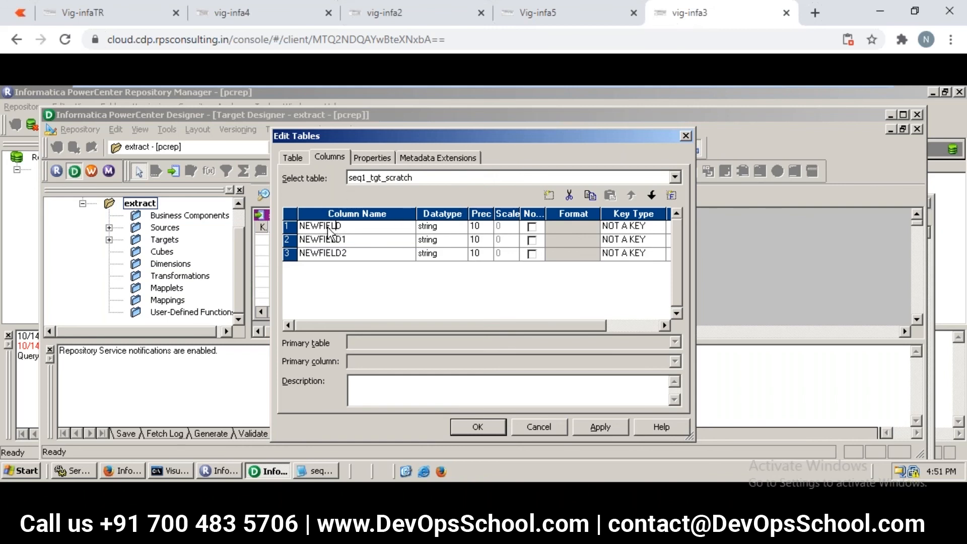
double_click(329, 226)
type("c1")
type("_tgt")
Check vig-infa4 and vig-infa2, adding a second column to seq_1_tgt_scratch in vig-infa2, and return to Vig-infaTR
left_click(197, 15)
left_click(383, 15)
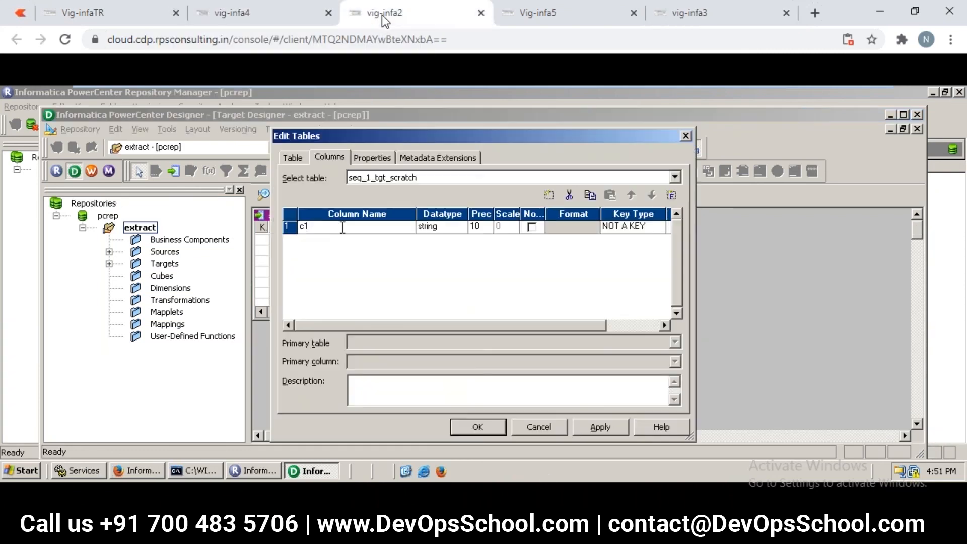
left_click(276, 20)
left_click(417, 17)
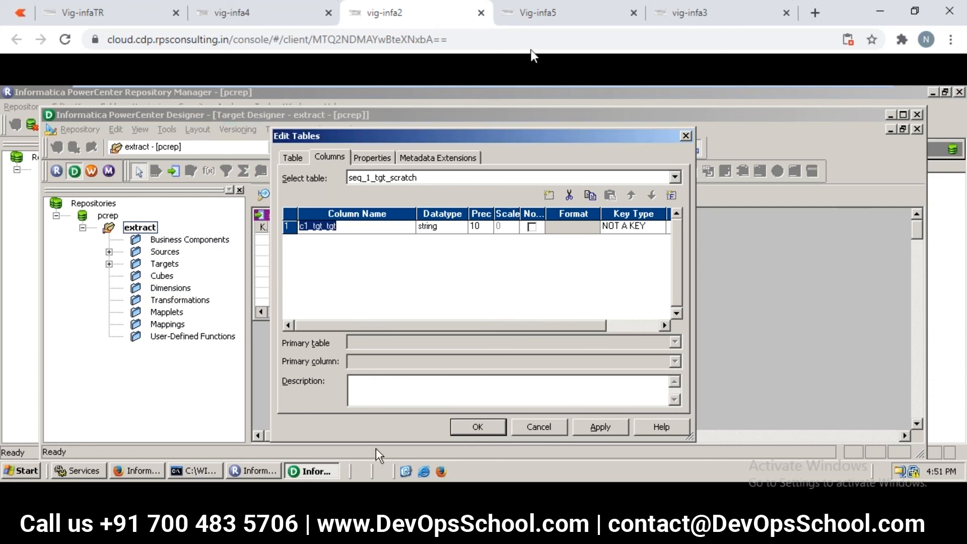
left_click(551, 195)
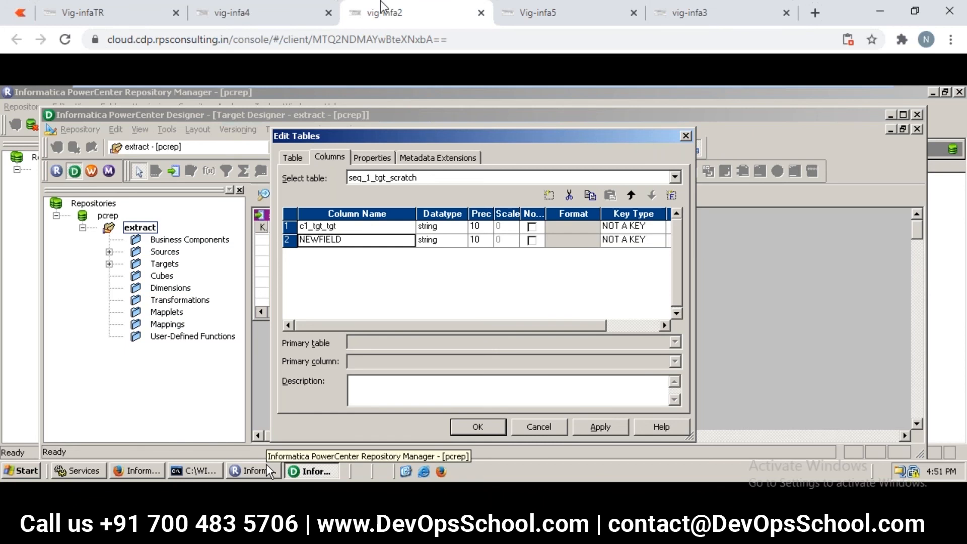
left_click(122, 23)
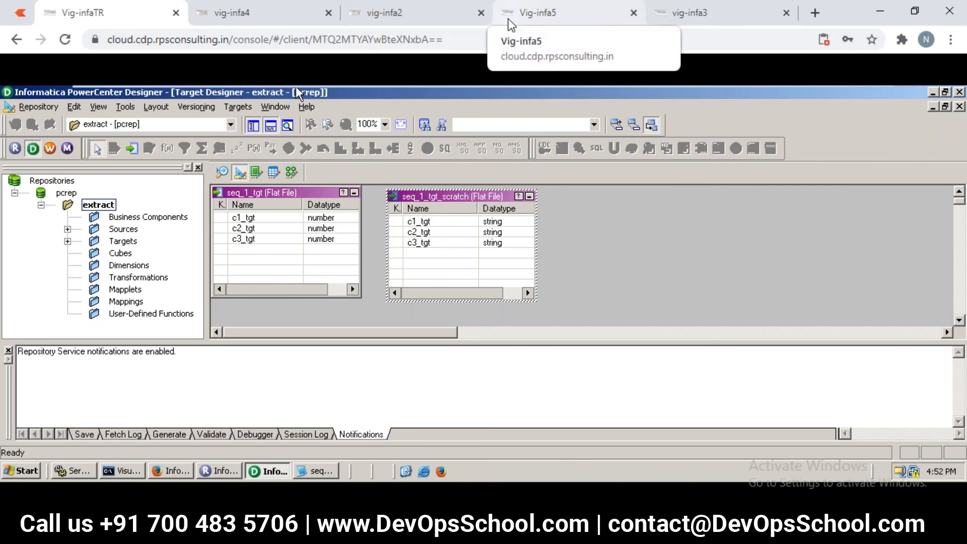
Check the scratch target's columns in vig-infa2, Vig-infa5, vig-infa3 and vig-infa4 against those in Vig-infaTR
left_click(412, 14)
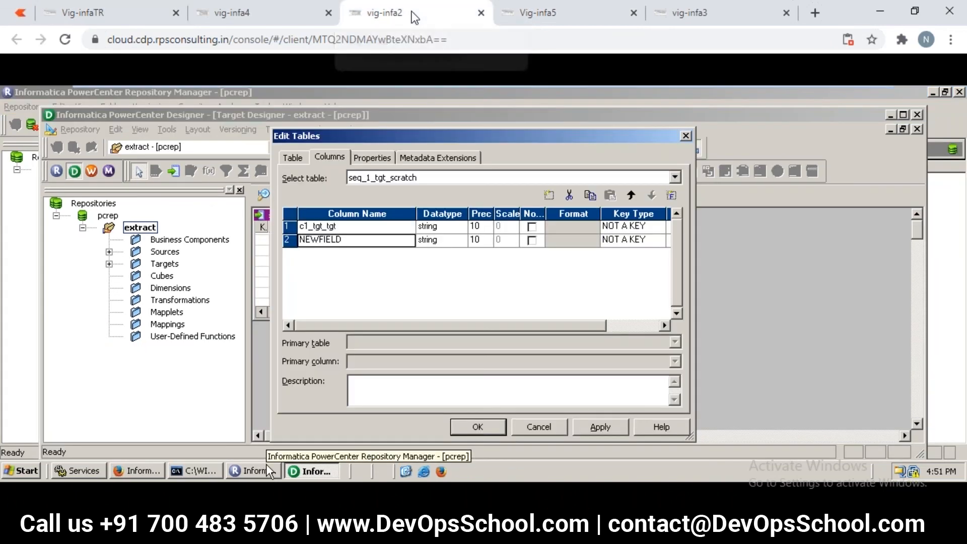
left_click(537, 19)
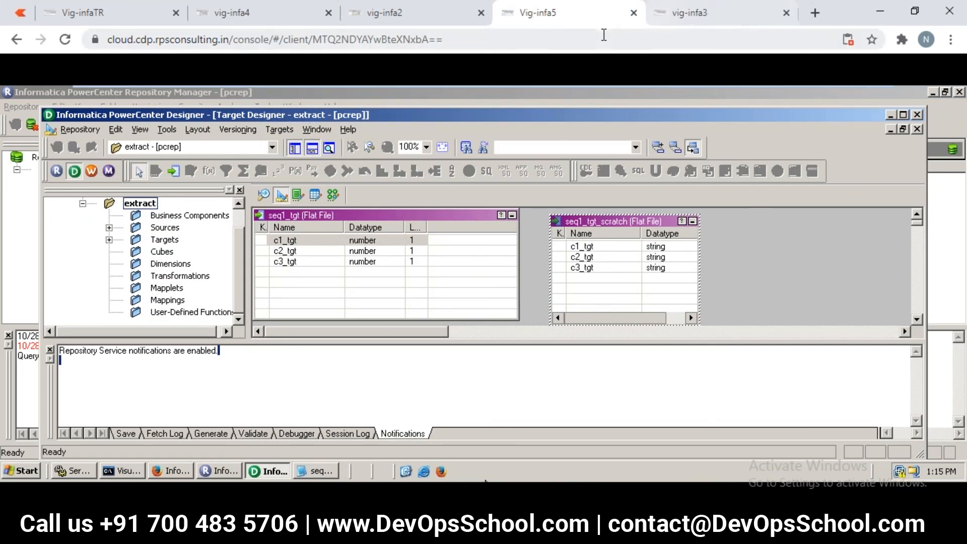
left_click(663, 20)
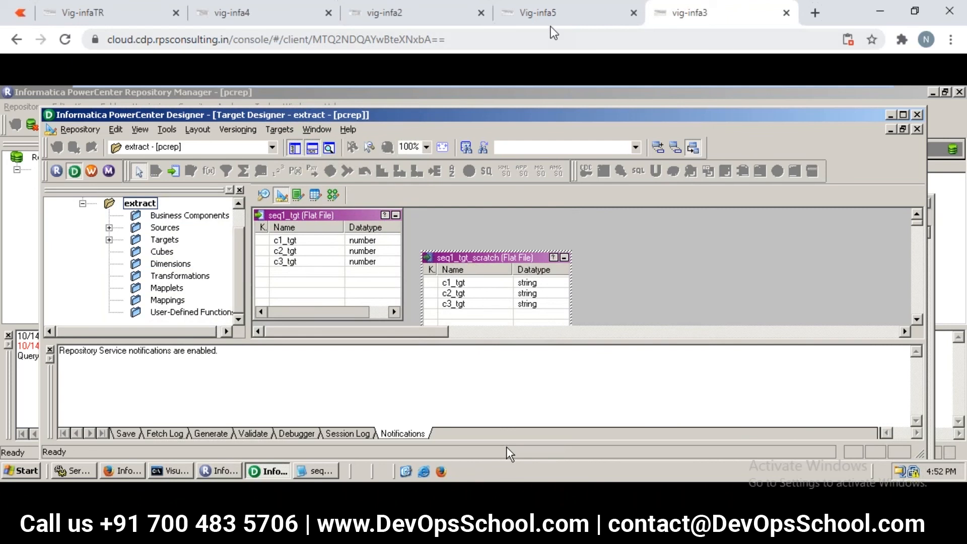
left_click(535, 19)
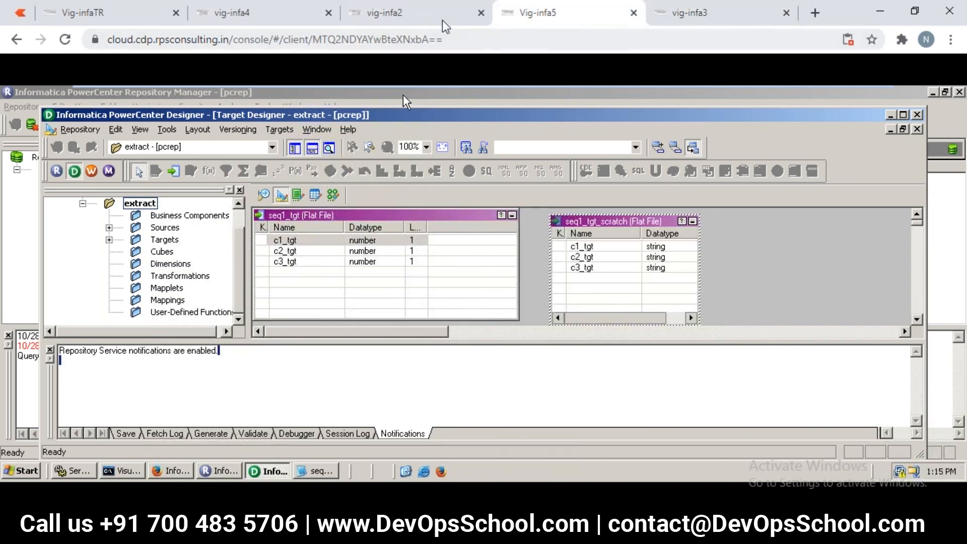
left_click(397, 19)
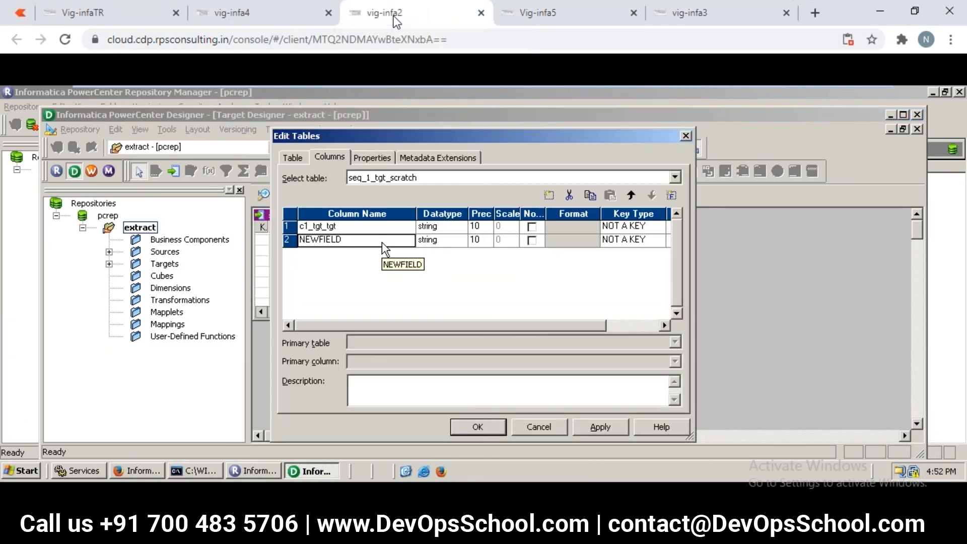
left_click(276, 20)
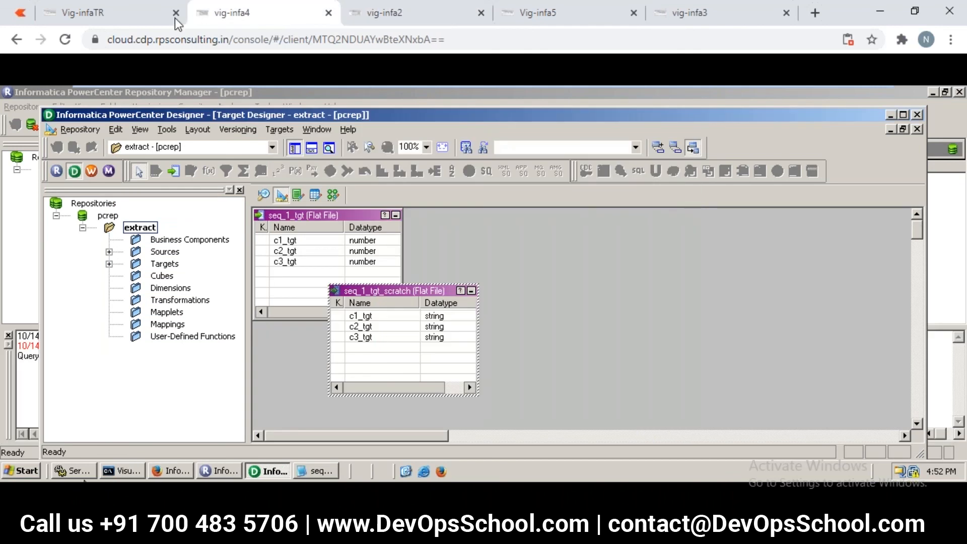
left_click(134, 16)
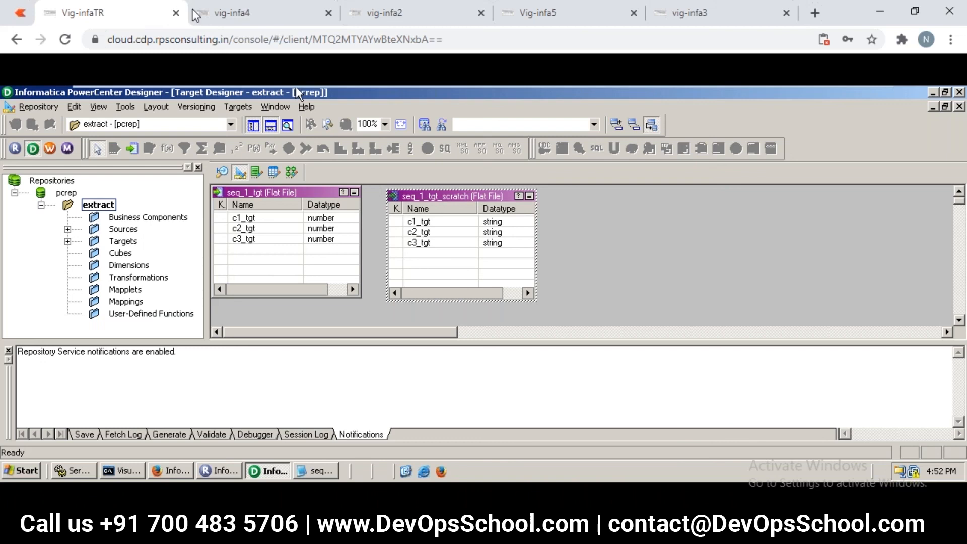
left_click(253, 19)
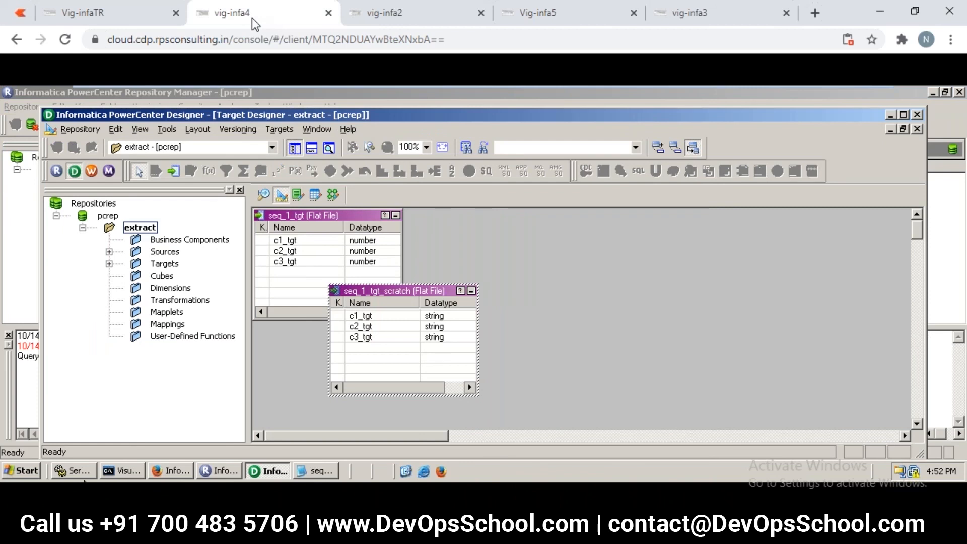
left_click(430, 21)
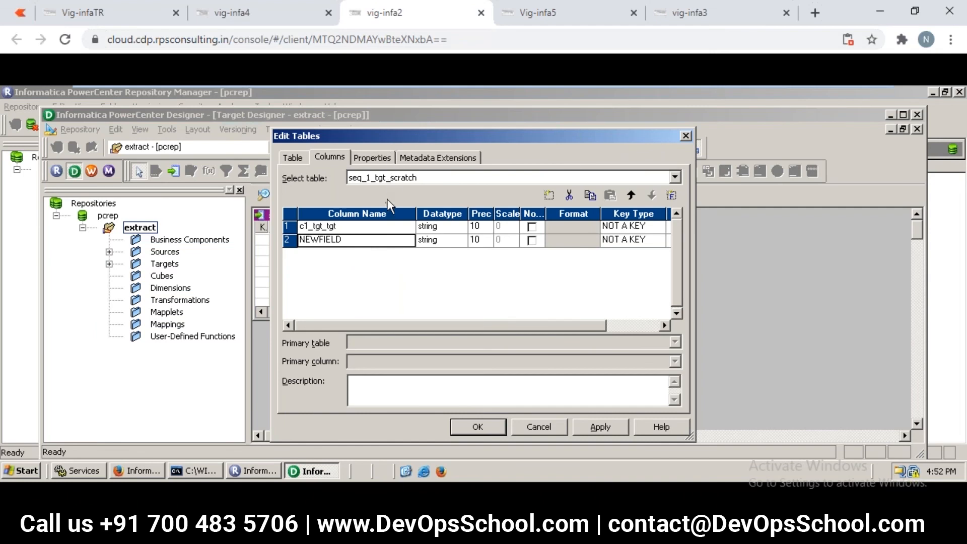
left_click(538, 23)
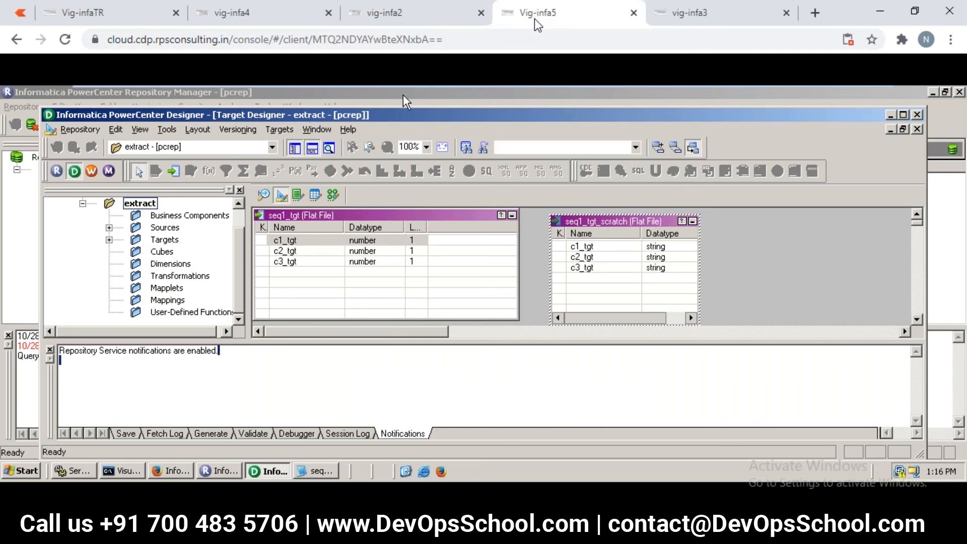
left_click(681, 24)
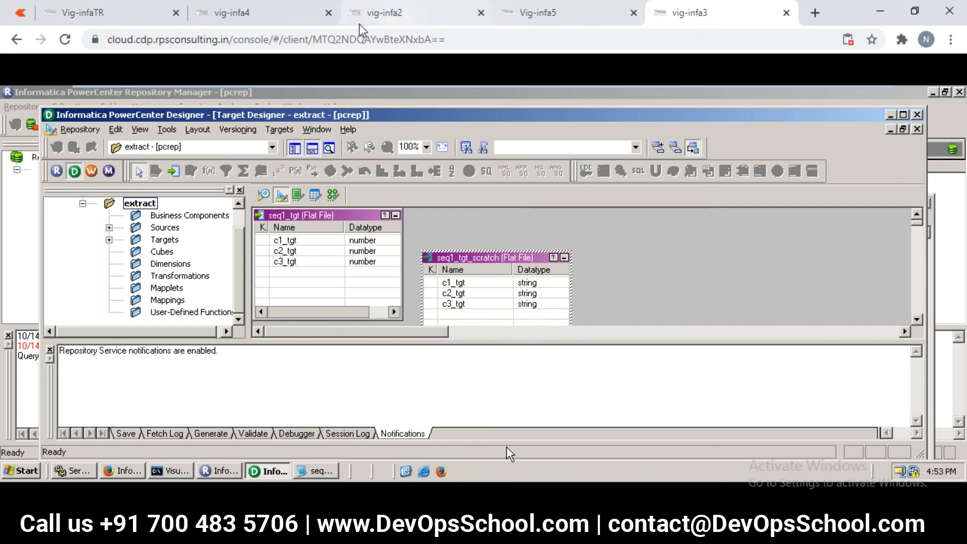
left_click(260, 23)
In vig-infa2, rename the second column of seq_1_tgt_scratch as c2_tgt
left_click(409, 12)
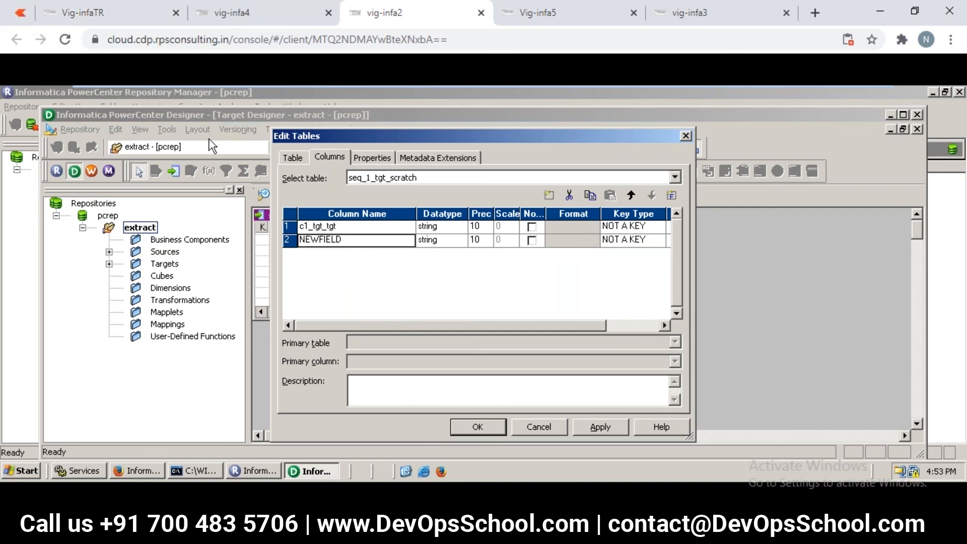
double_click(336, 241)
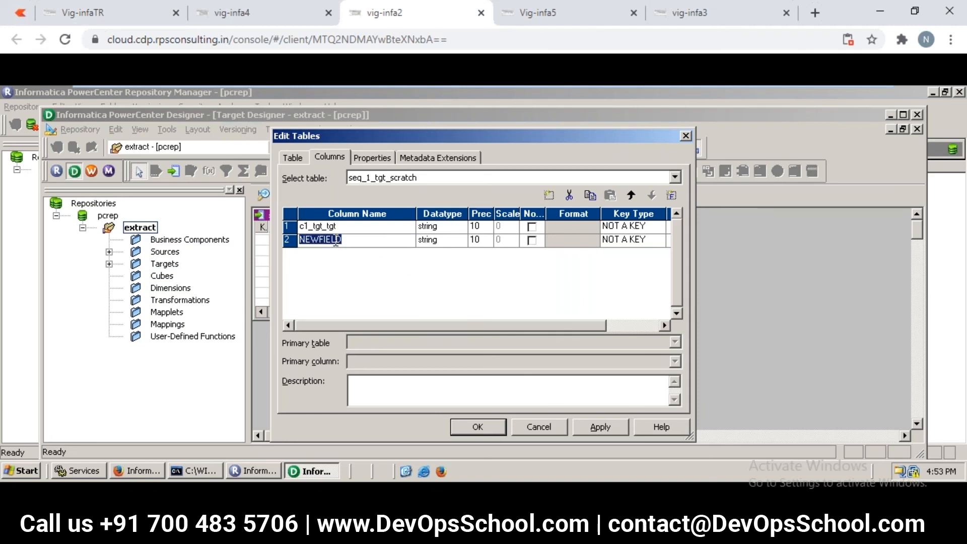
type("c2_tgbt")
key("BackSpace")
key("BackSpace")
type("t")
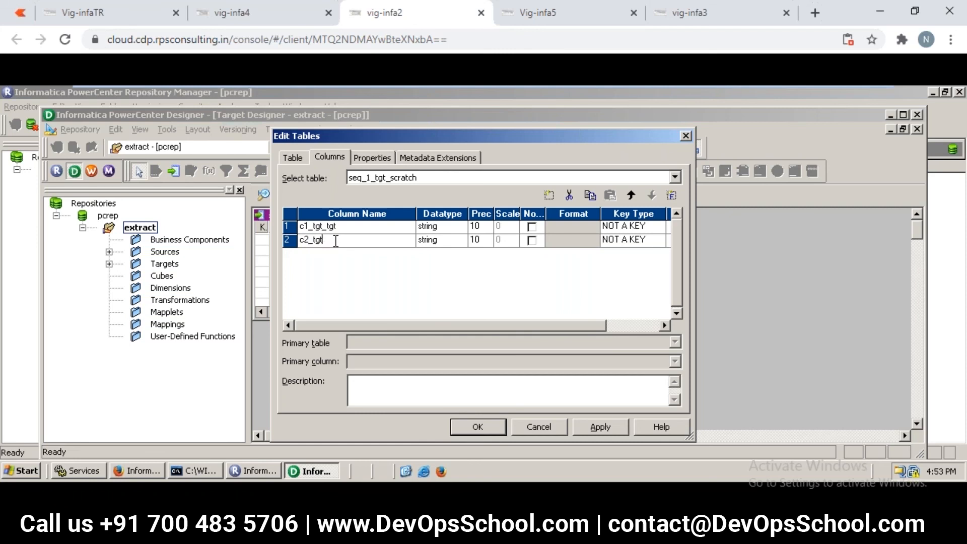
Add a third column named c3_tgt to seq_1_tgt_scratch and confirm the table edits
left_click(549, 195)
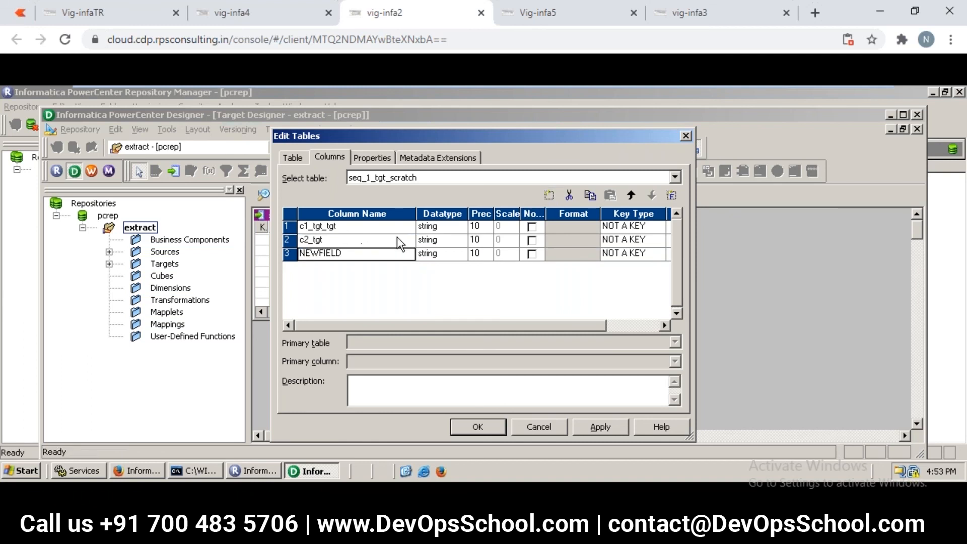
left_click(326, 257)
type("c3")
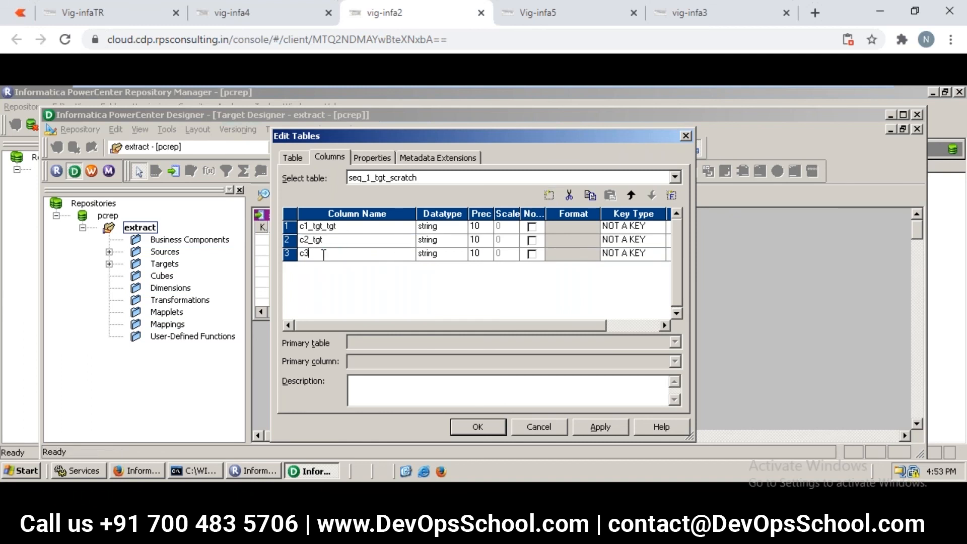
type("_tgt")
left_click(497, 426)
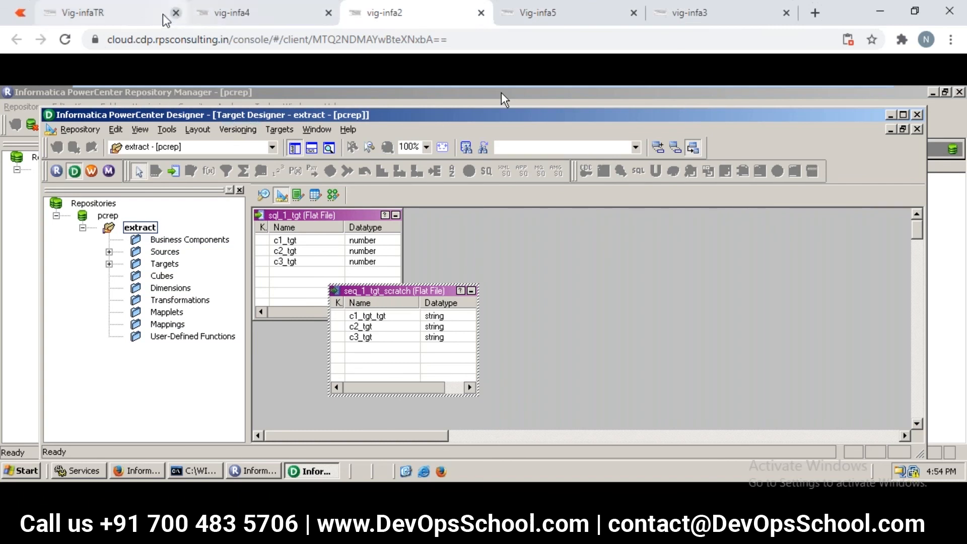
Return to Vig-infaTR and highlight the line "create it from existing source definition" in the Notepad notes
left_click(120, 16)
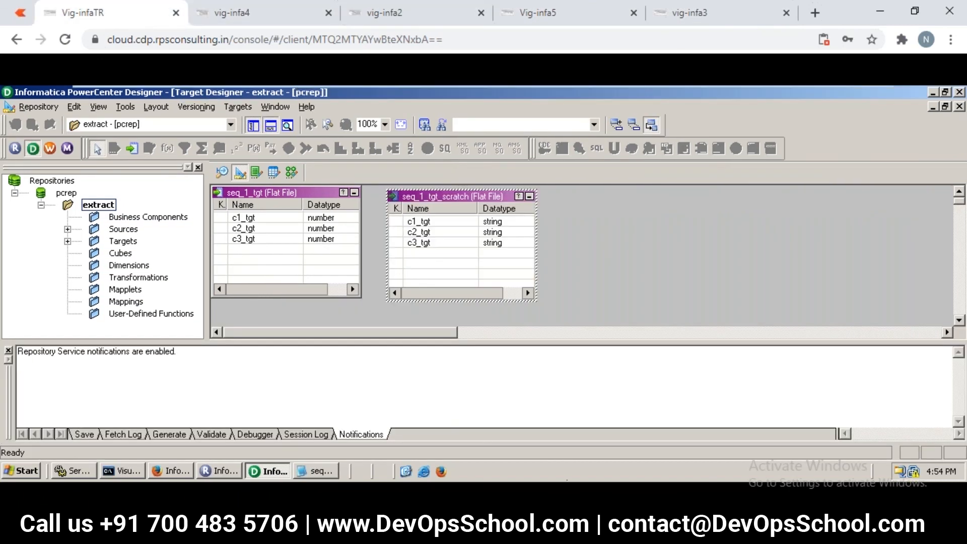
mouse_move(567, 479)
left_click(619, 453)
left_click_drag(317, 121, 350, 139)
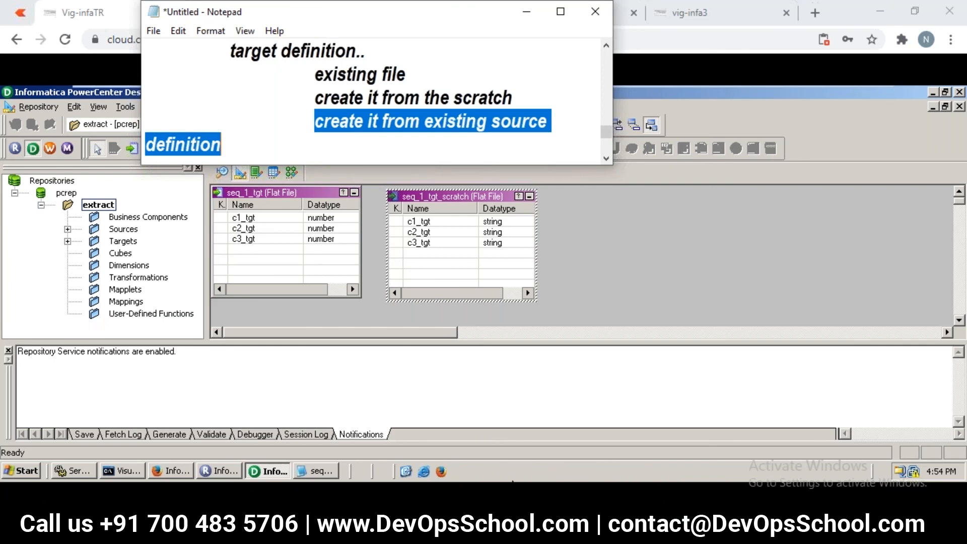
left_click(561, 460)
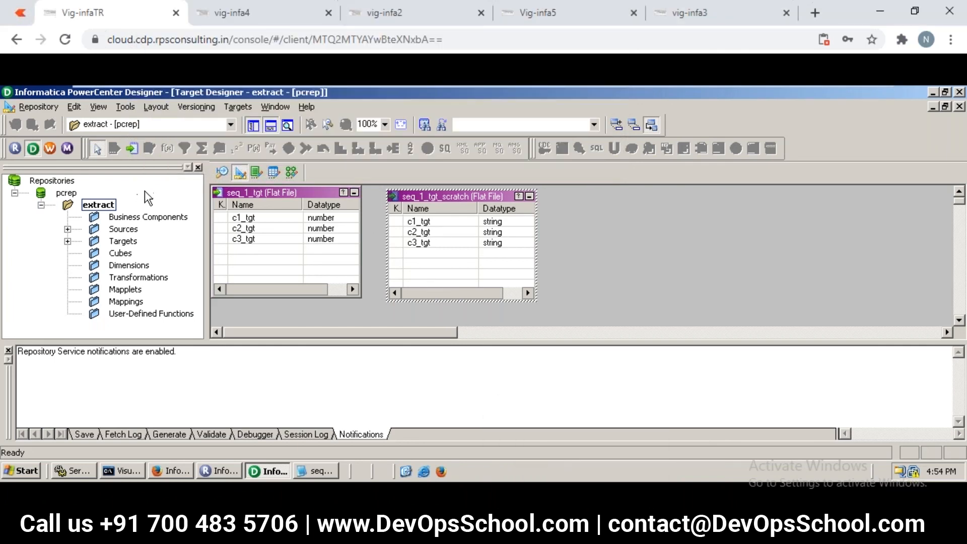
Create a target definition from the existing FlatFile source seq_1, placing it beside seq_1_tgt_scratch in the Target Designer
left_click(67, 229)
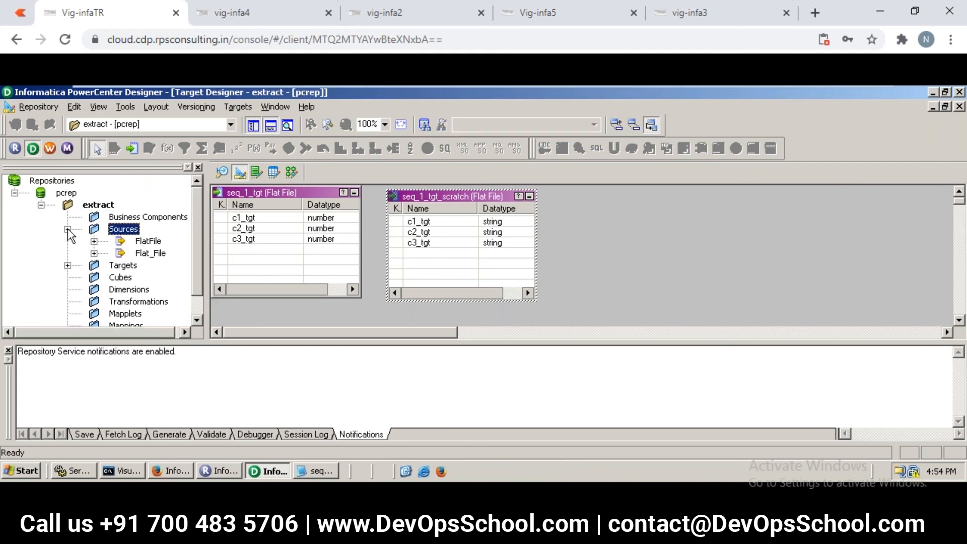
left_click(94, 241)
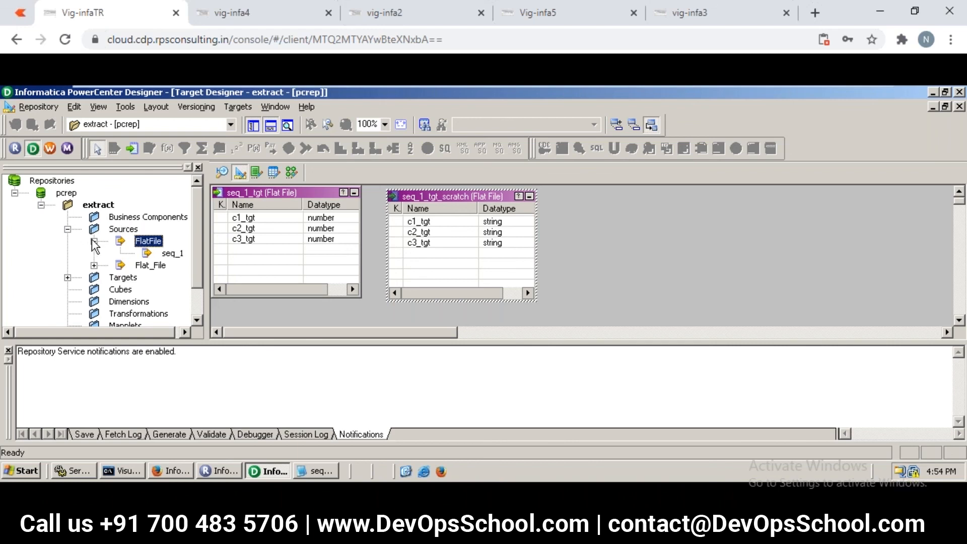
left_click(167, 254)
left_click_drag(167, 255, 498, 256)
left_click_drag(643, 246, 644, 247)
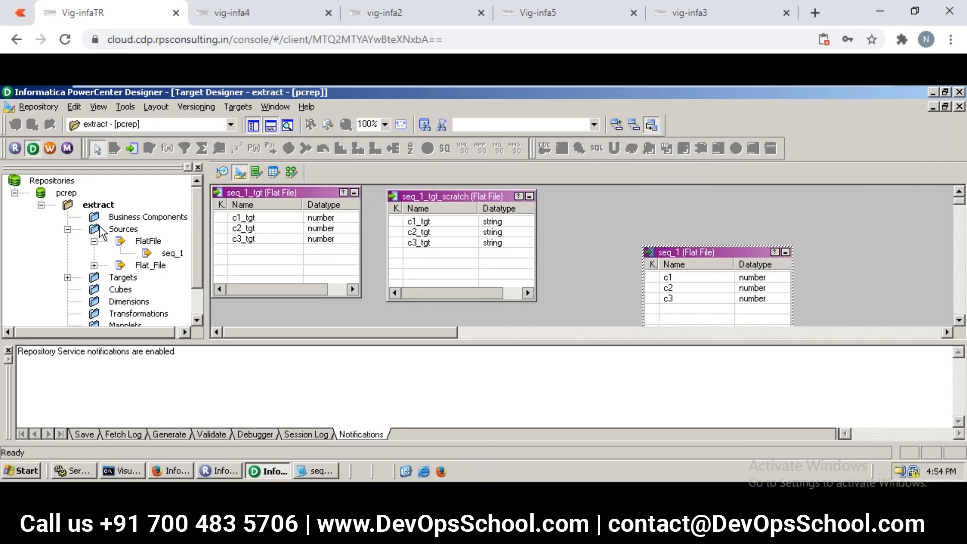
left_click(118, 230)
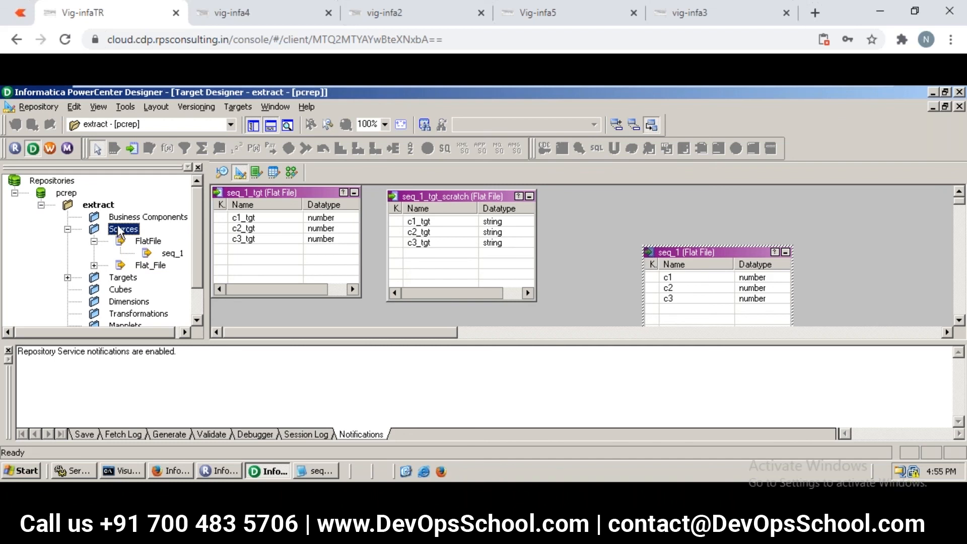
left_click(145, 243)
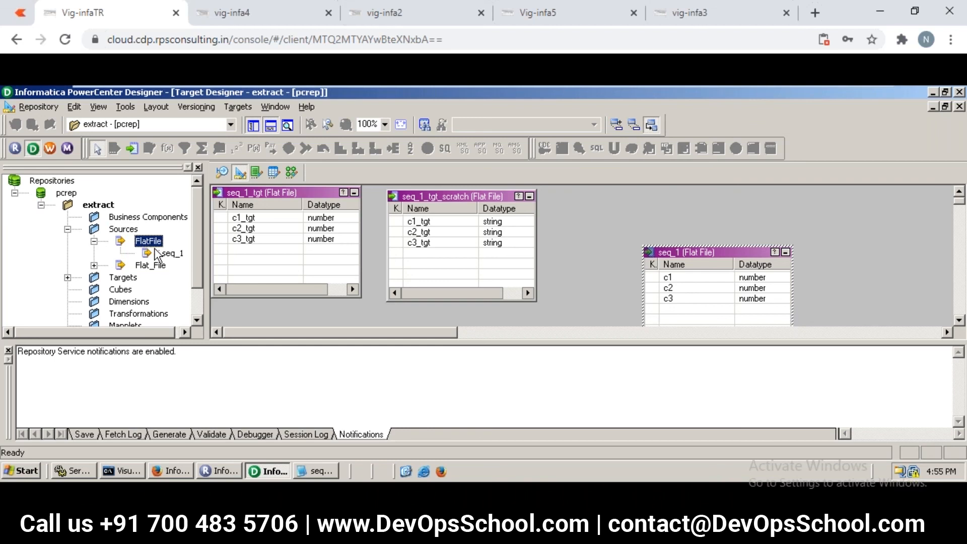
left_click(171, 254)
left_click_drag(168, 254, 662, 263)
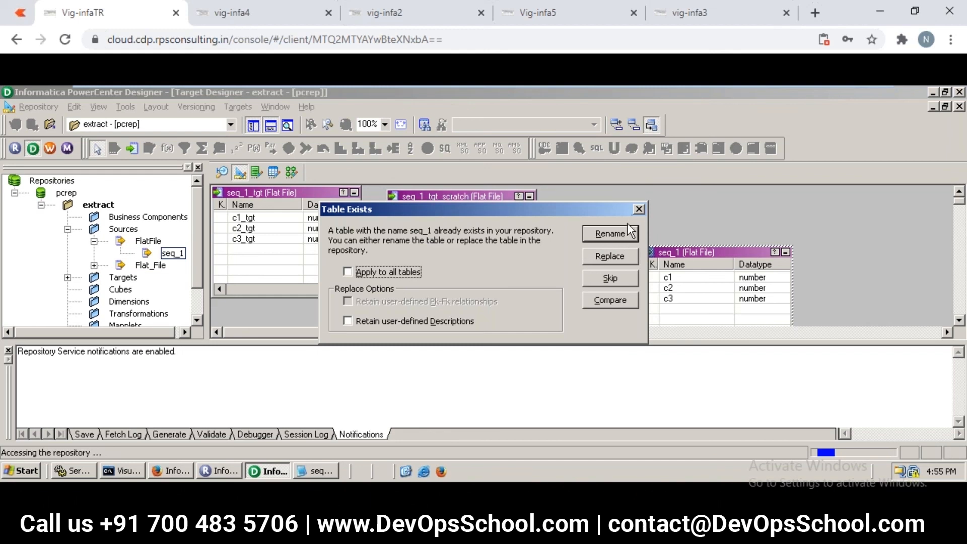
left_click(640, 208)
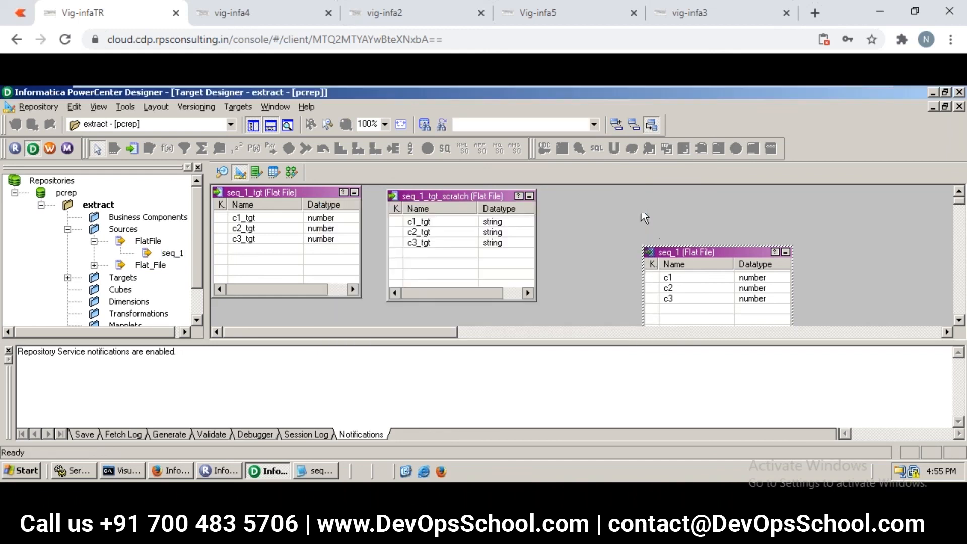
Move the seq_1 target closer to seq_1_tgt_scratch, and check the source-based targets in vig-infa4, vig-infa2, Vig-infa5 and vig-infa3
left_click_drag(679, 253, 624, 227)
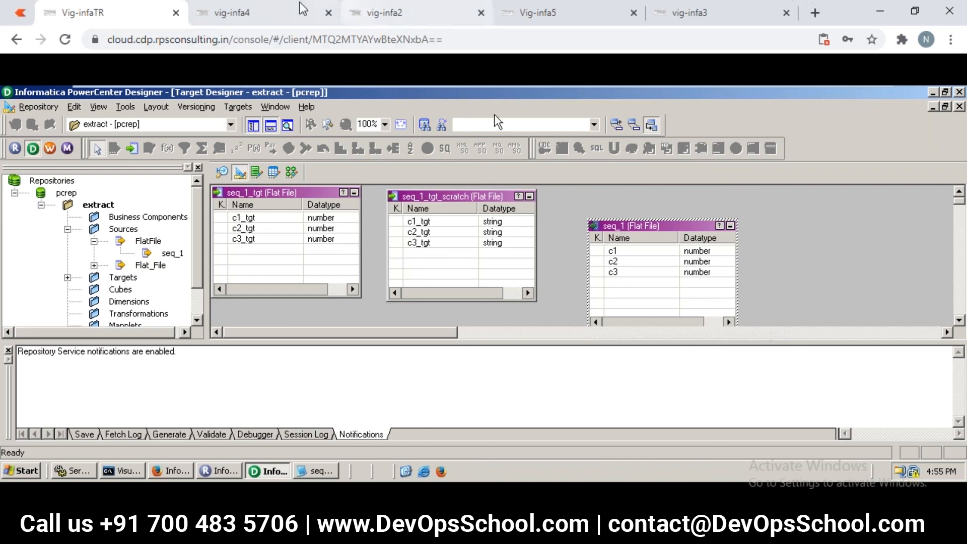
left_click(280, 22)
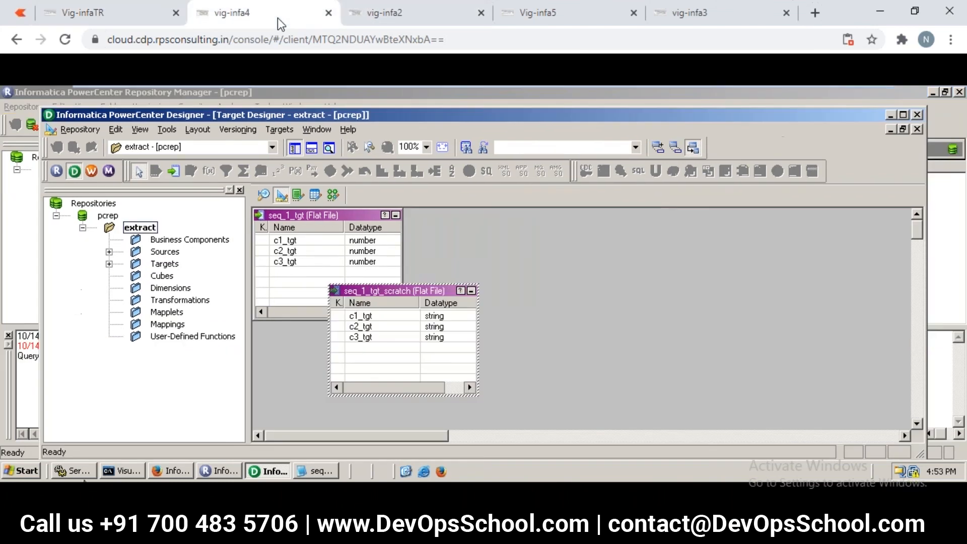
left_click(404, 21)
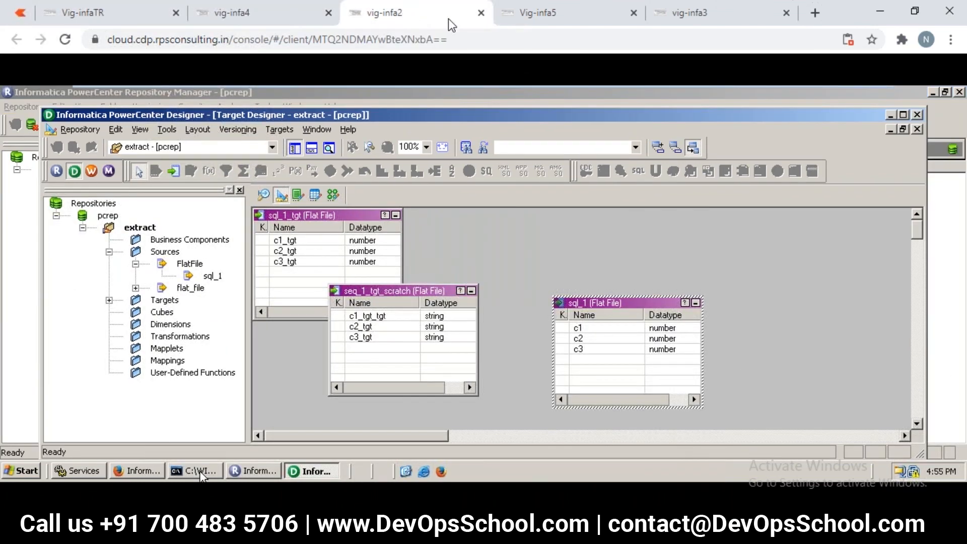
left_click(527, 19)
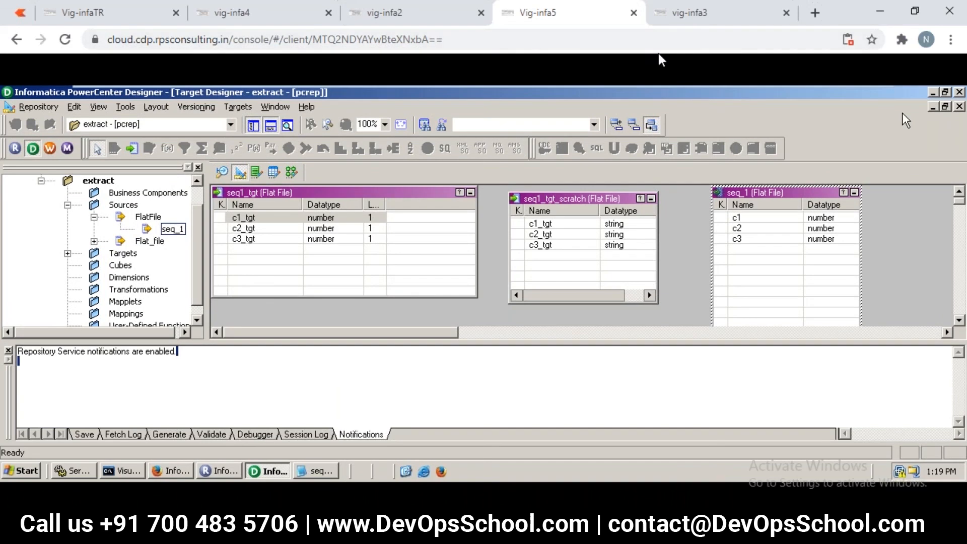
left_click(706, 23)
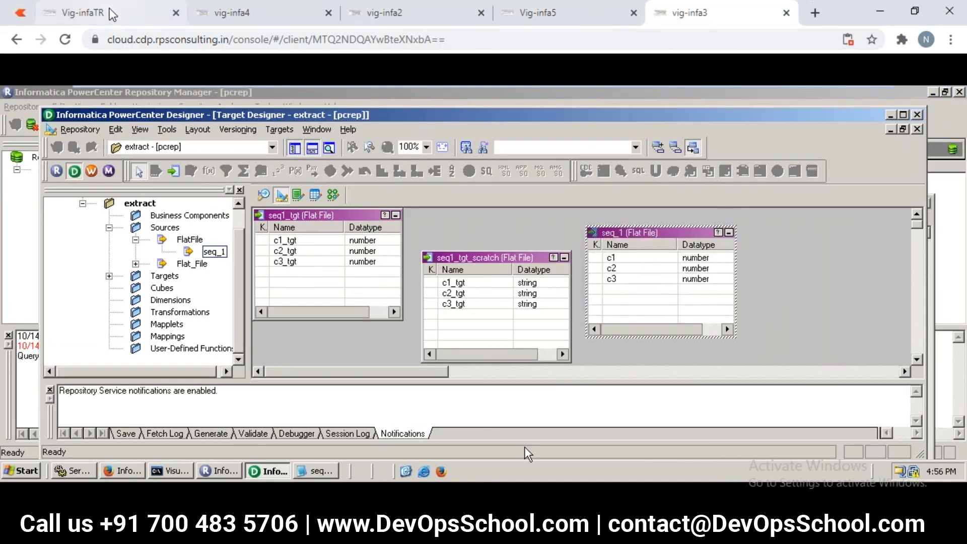
left_click(114, 22)
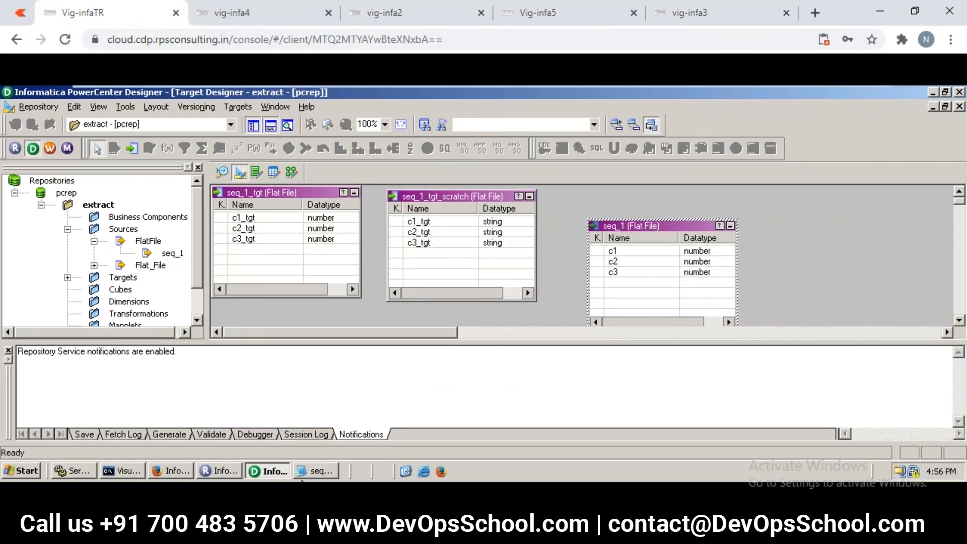
Switch to the untitled Notepad notes and review the "E===T==>load----mapping" line, highlighting its parts before returning to the end
left_click(537, 528)
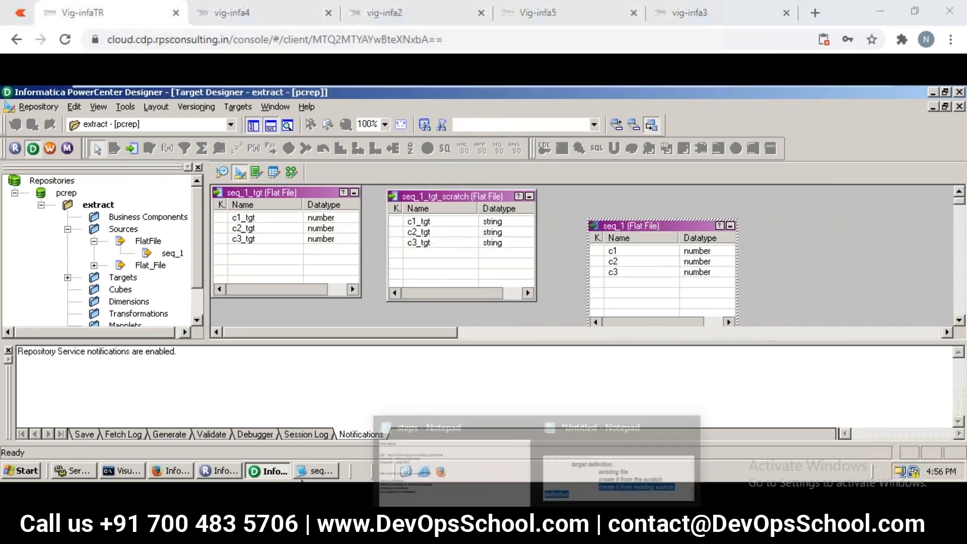
left_click(564, 467)
scroll(240, 103, "up", 10)
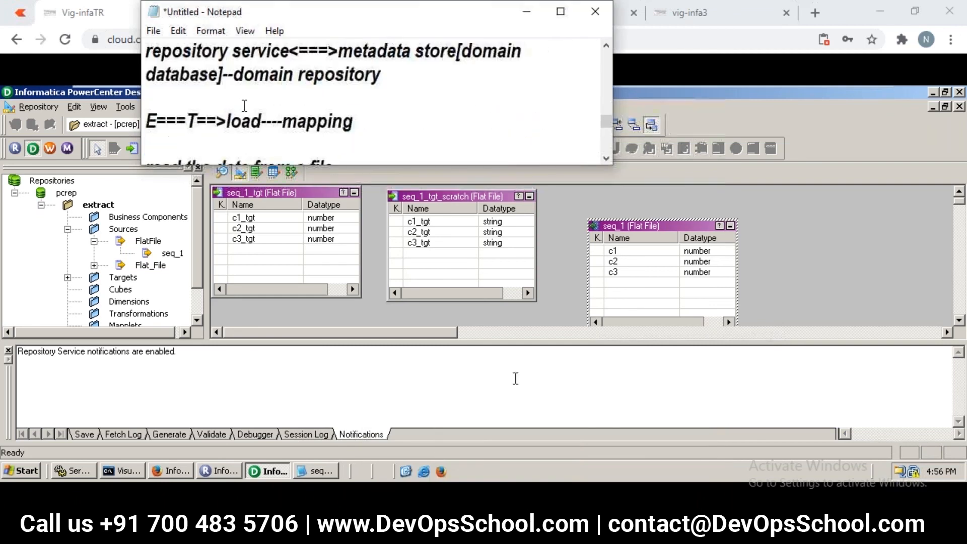
left_click_drag(231, 104, 279, 135)
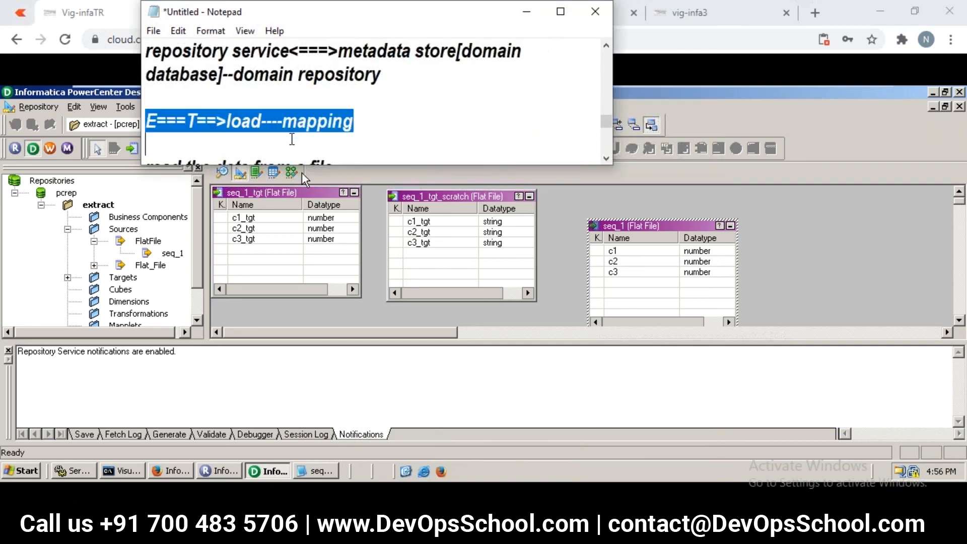
scroll(159, 120, "down", 1)
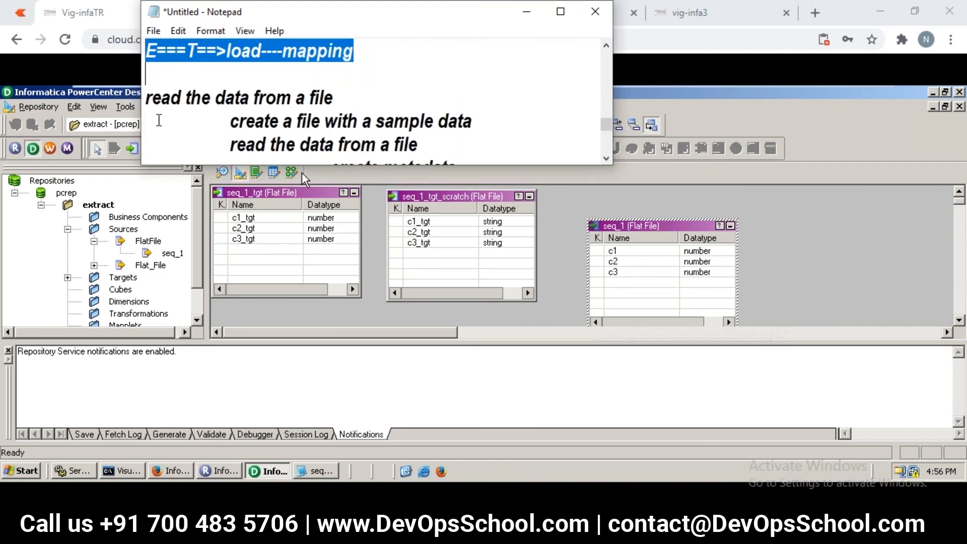
left_click(166, 51)
left_click_drag(167, 51, 198, 54)
left_click(206, 63)
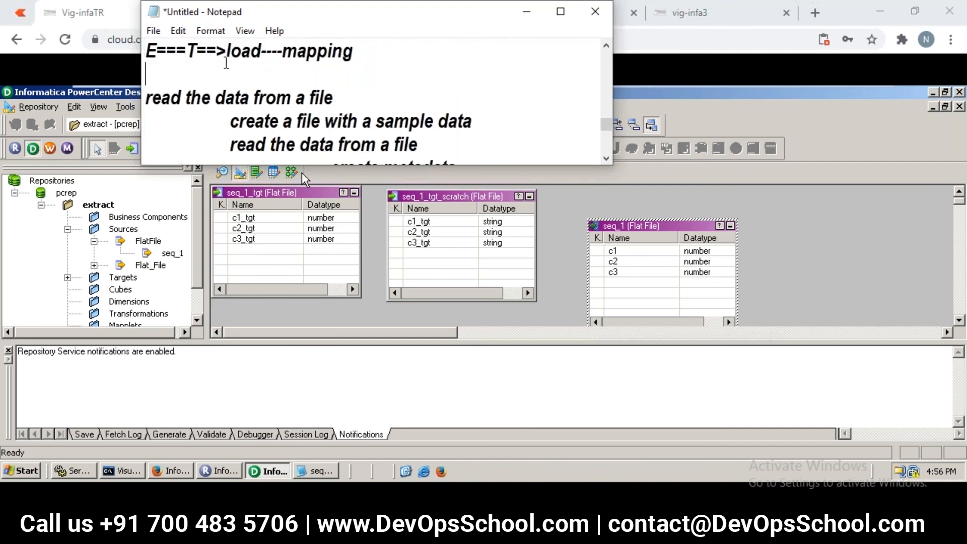
left_click_drag(277, 52, 384, 59)
scroll(386, 61, "down", 1)
scroll(386, 61, "down", 3)
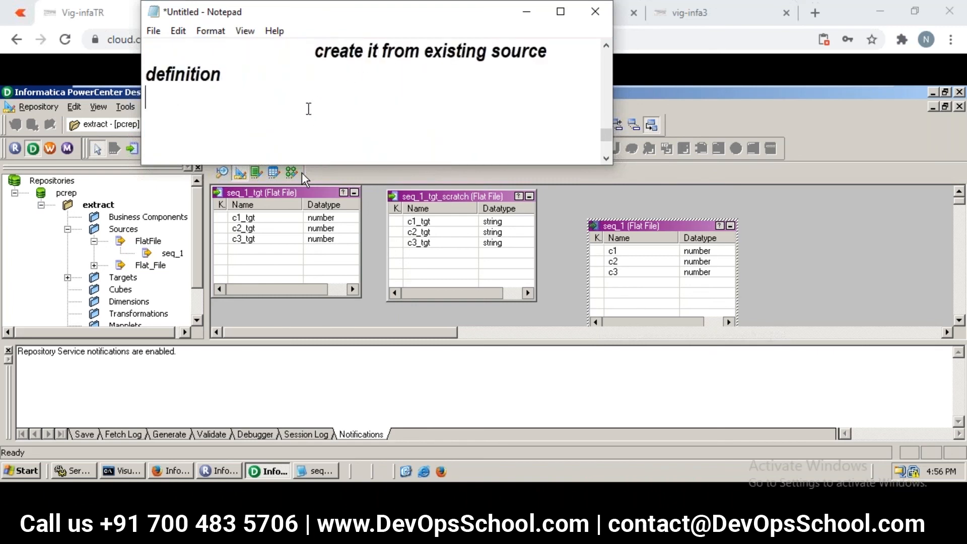
Add the heading "create a mapping:" and the line "--use mapping designer" at the end of the notes
key("Return")
type("create a mapping:")
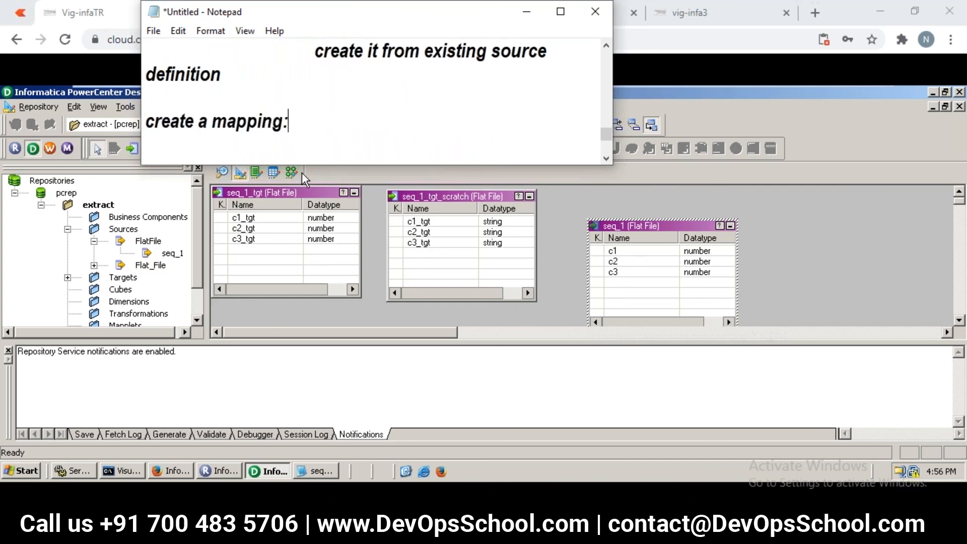
key("Return")
key("Return")
type("map")
key("BackSpace")
key("BackSpace")
key("BackSpace")
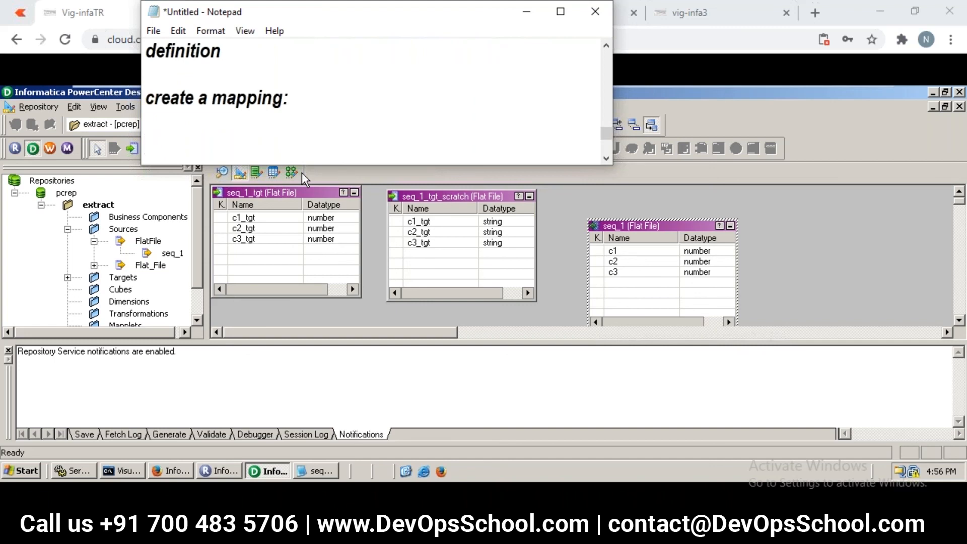
type("--use mapping desig")
key("BackSpace")
type("gner")
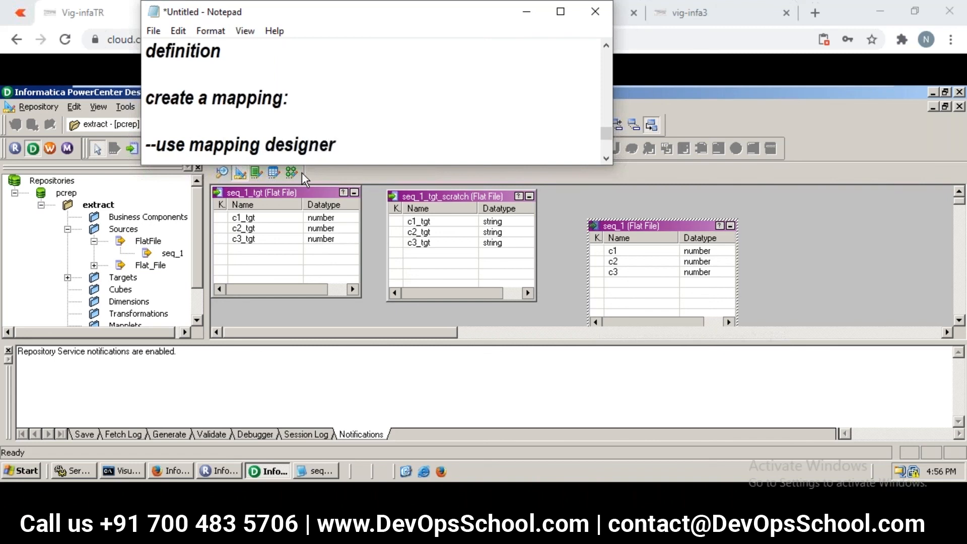
Add the lines "--drag source definition" and "--drag and drop tyarget definition" under the mapping designer line
key("Return")
type("--")
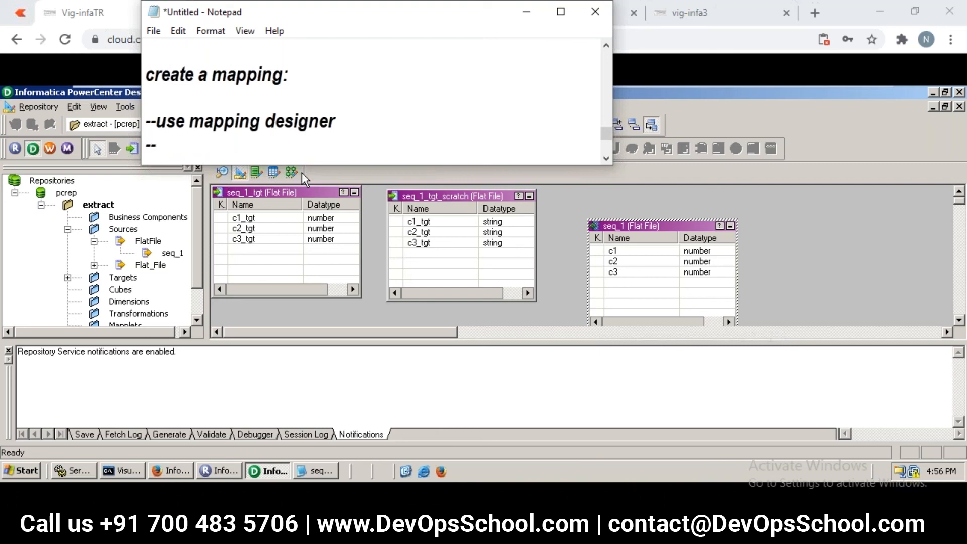
type("drag s")
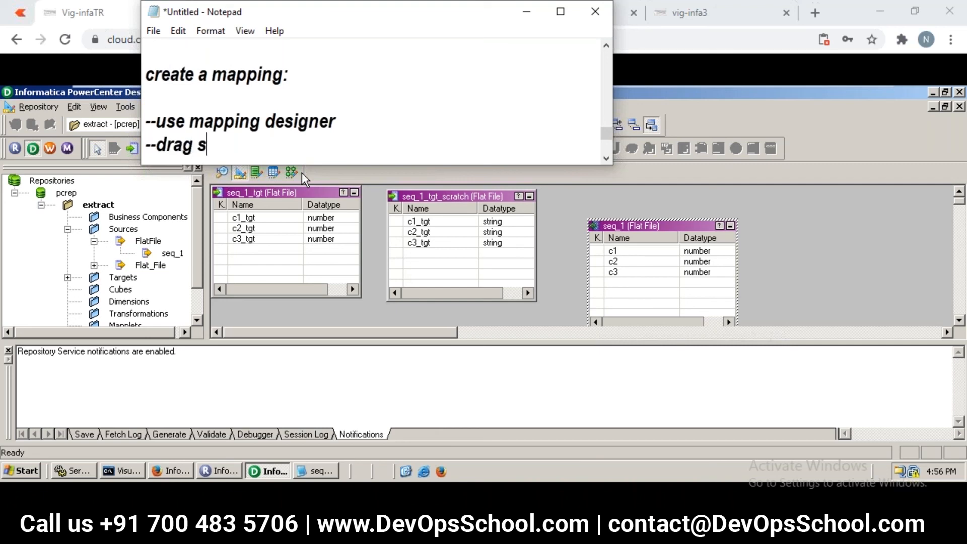
type("ource defi")
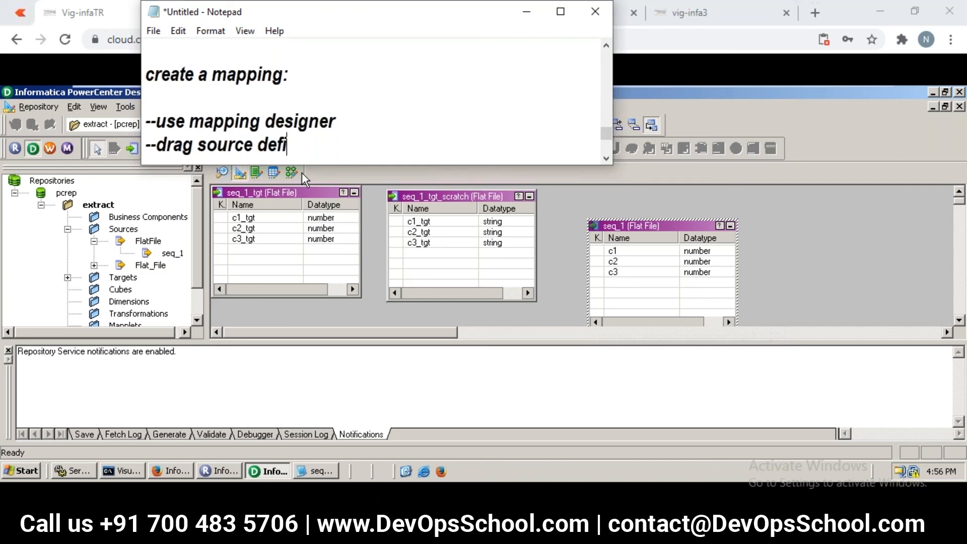
type("nition")
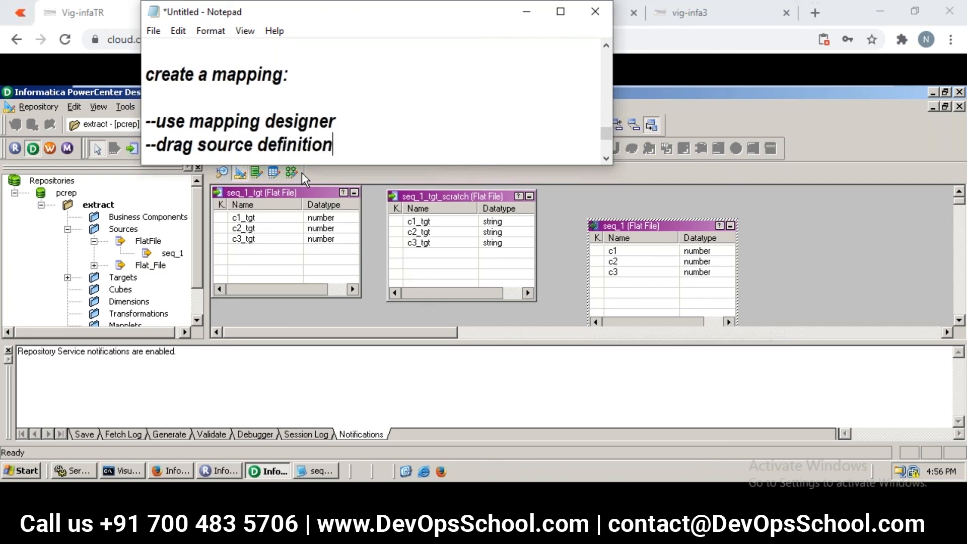
key("Return")
type("--dr")
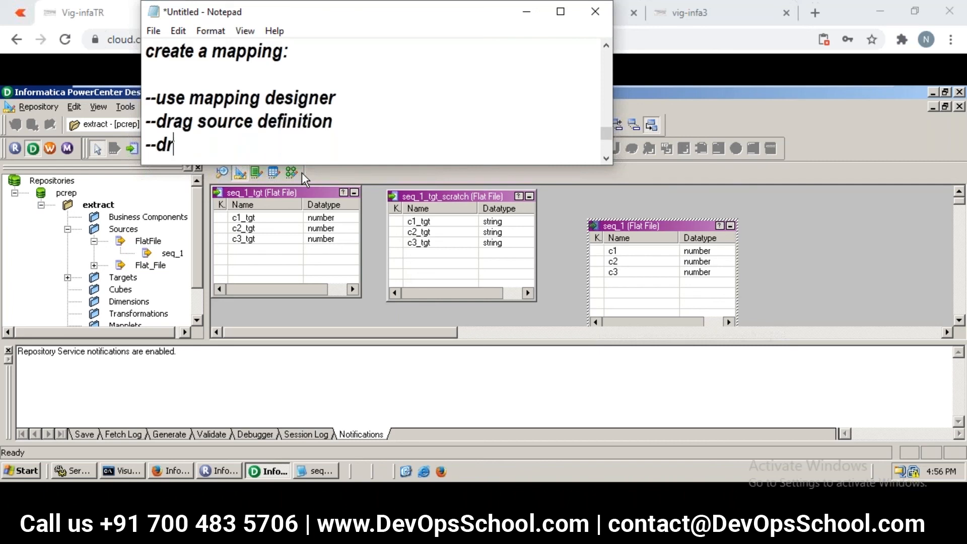
type("ag and")
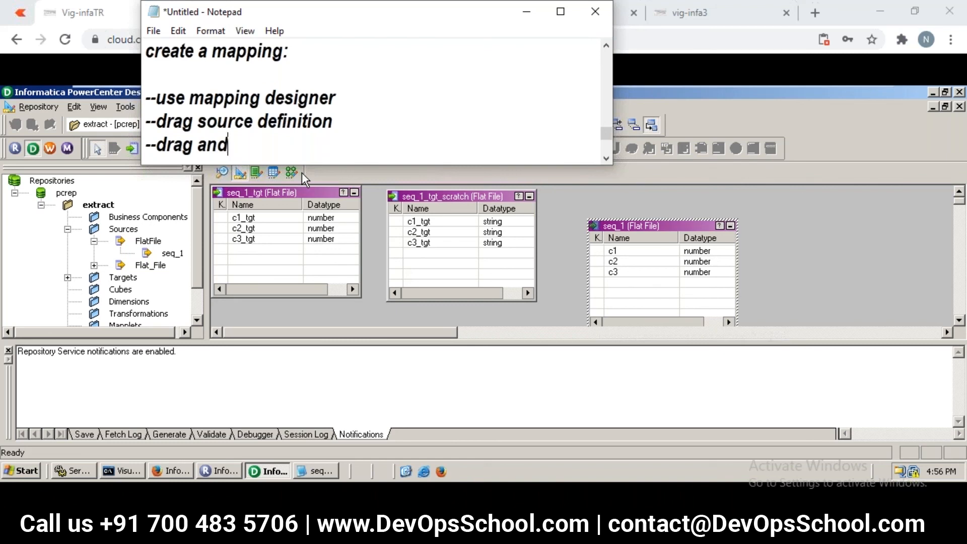
type(" drop ty")
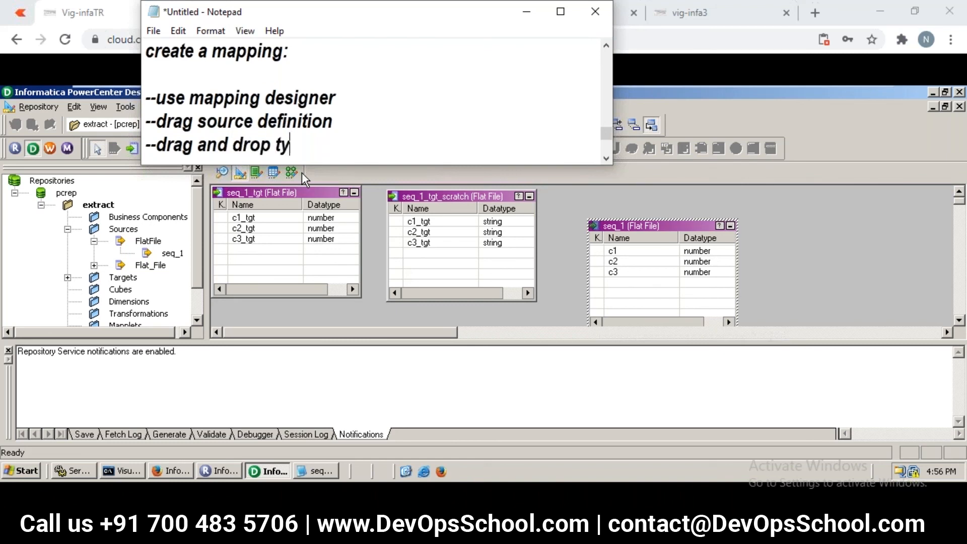
type("arget defin")
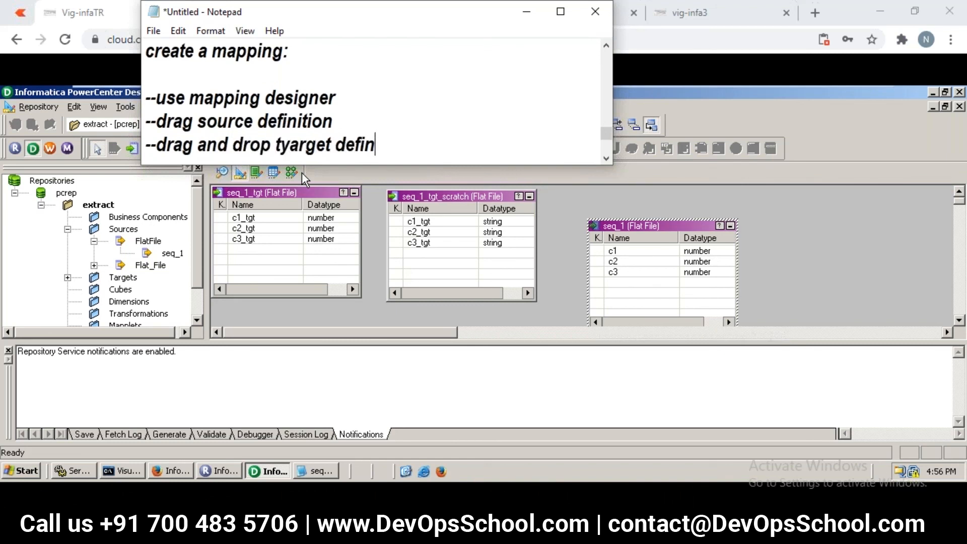
type("ition")
Add the line "--connect source and target.." to the mapping steps and highlight it
key("Return")
type("--con")
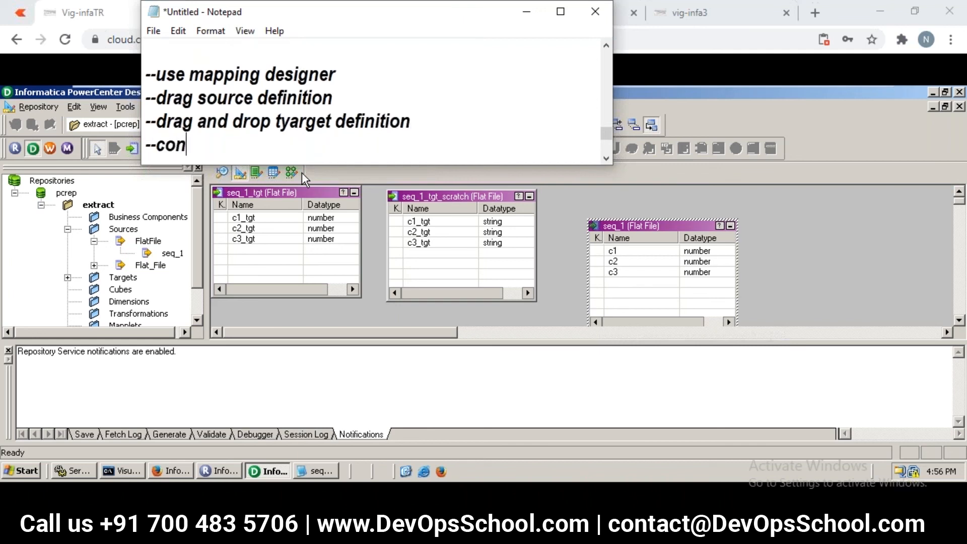
type("nection")
key("BackSpace")
key("BackSpace")
key("BackSpace")
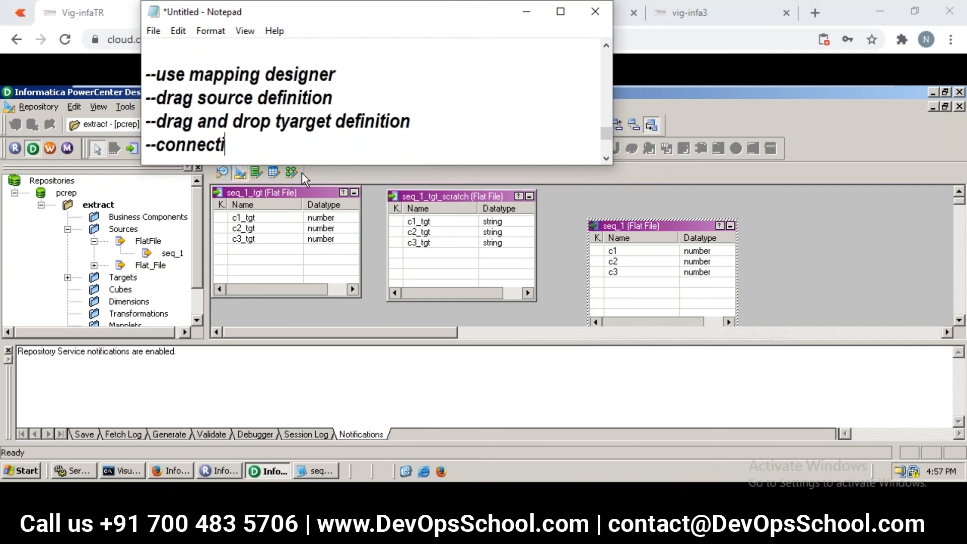
type("source and ")
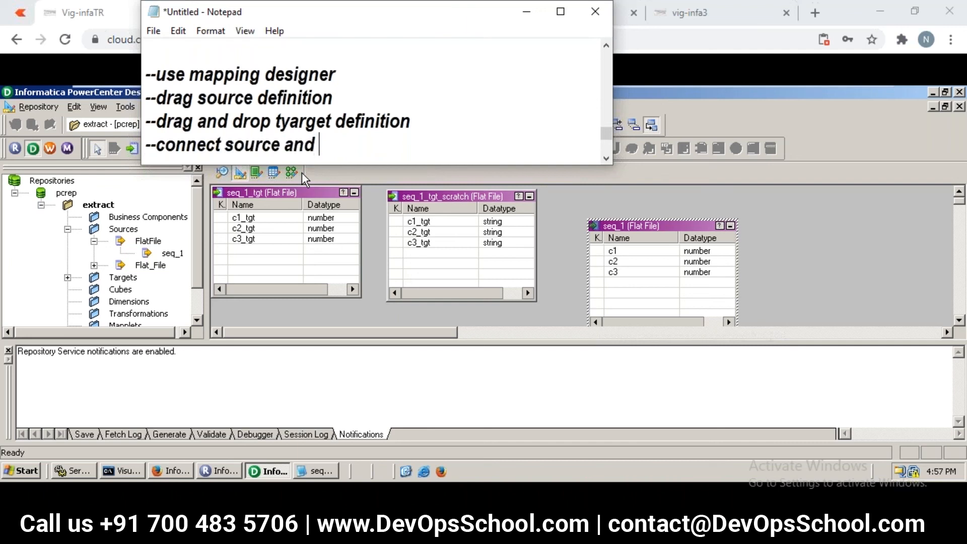
type("target..")
key("Return")
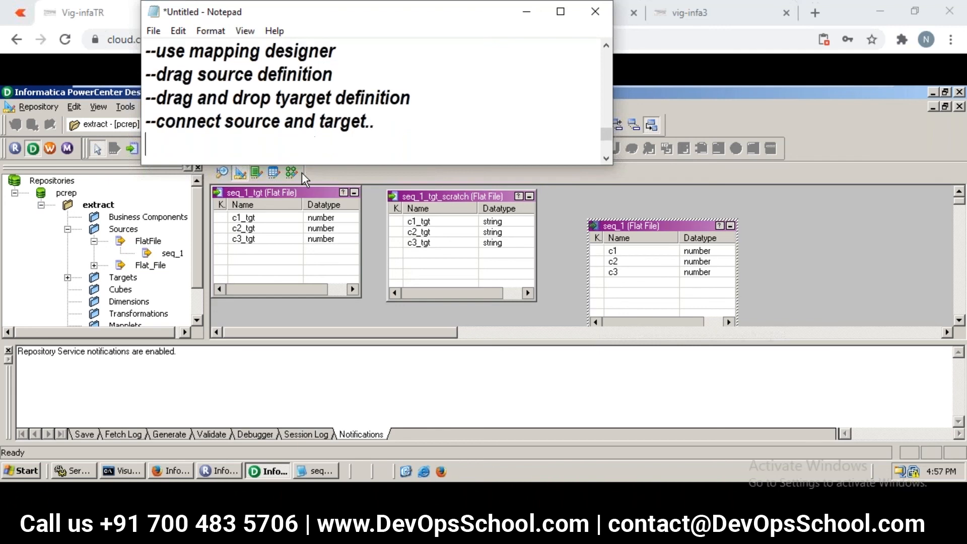
key("shift+Up")
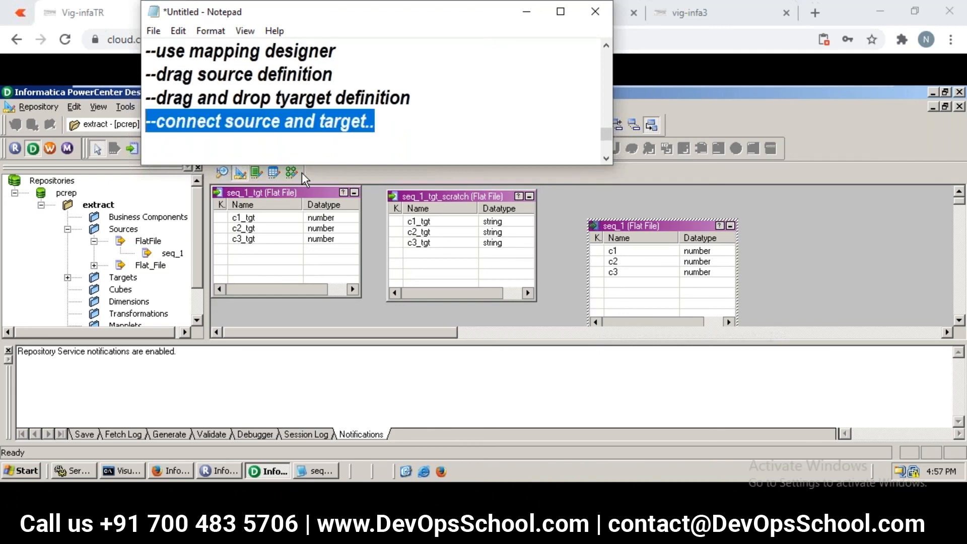
Correct the misspelled "tyarget" to "target" in the drag and drop line of the notes
scroll(275, 93, "up", 1)
scroll(275, 93, "down", 1)
left_click(293, 101)
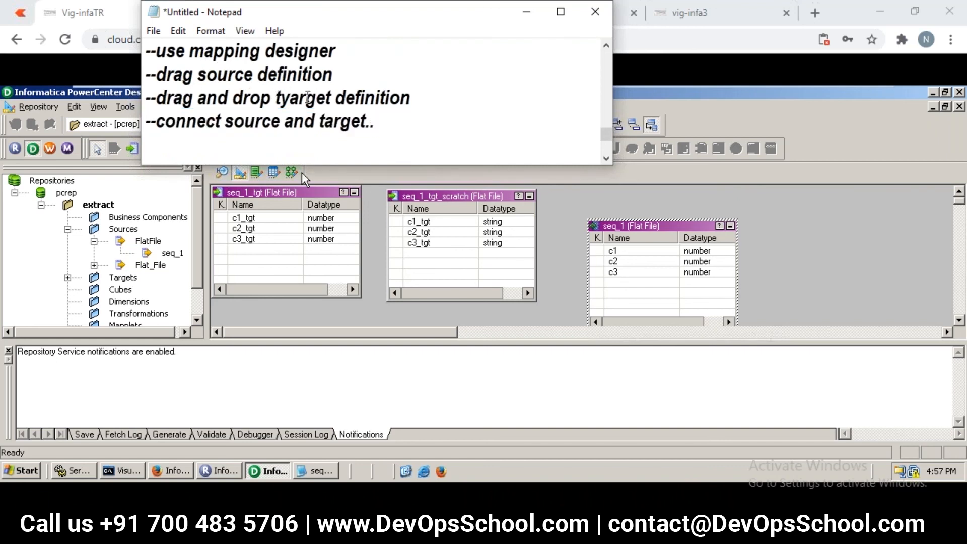
key("BackSpace")
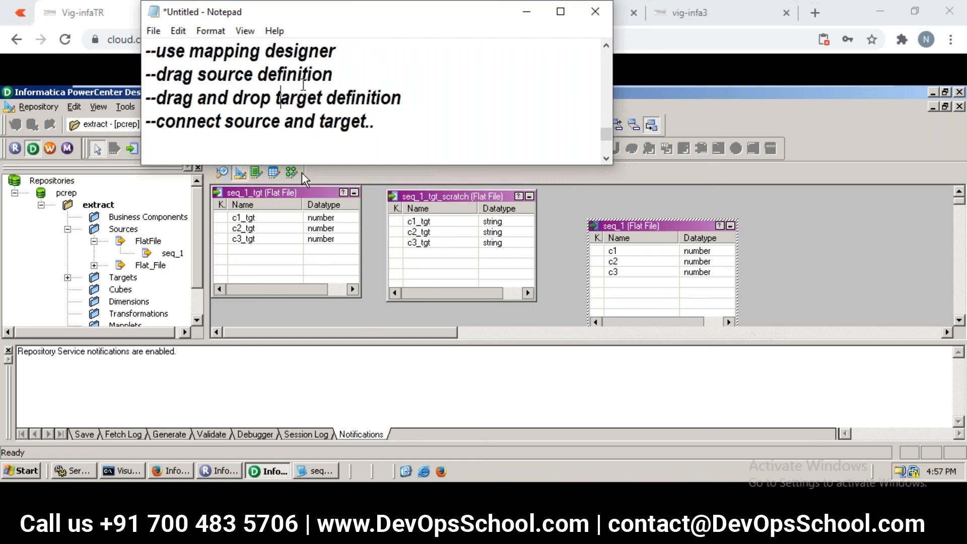
Go over the mapping steps in the notes, highlighting the designer and source lines and the "connect source and target" line
left_click_drag(190, 51, 356, 83)
left_click(345, 99)
left_click_drag(150, 125, 388, 127)
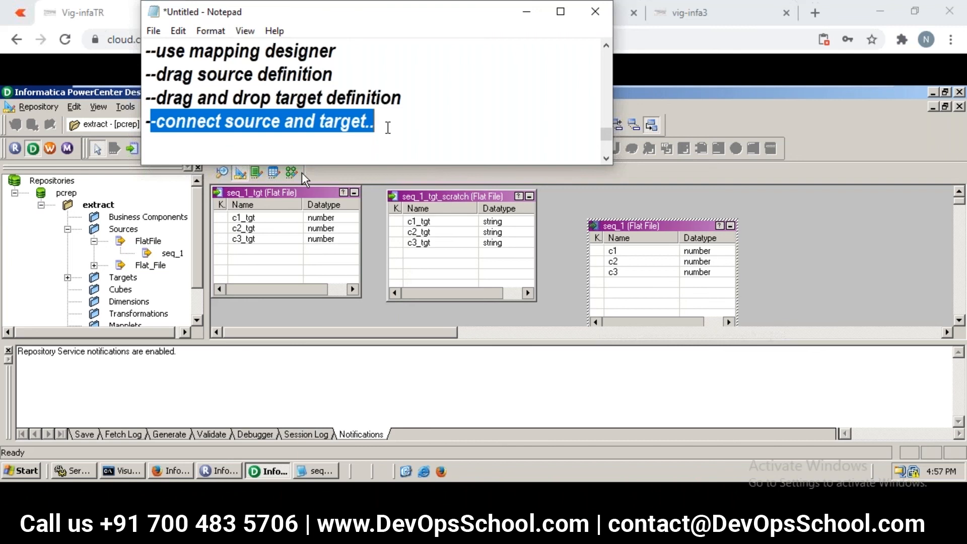
left_click(388, 128)
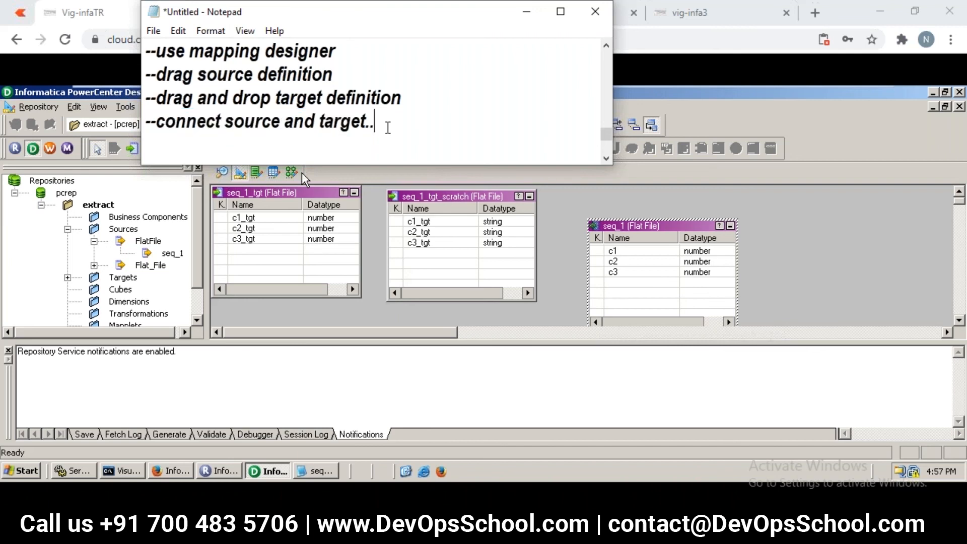
Add the lines "e--l" and "e--t--l" below the connect source and target line
key("Return")
type("e--l")
key("Return")
type("e--t--l")
key("Return")
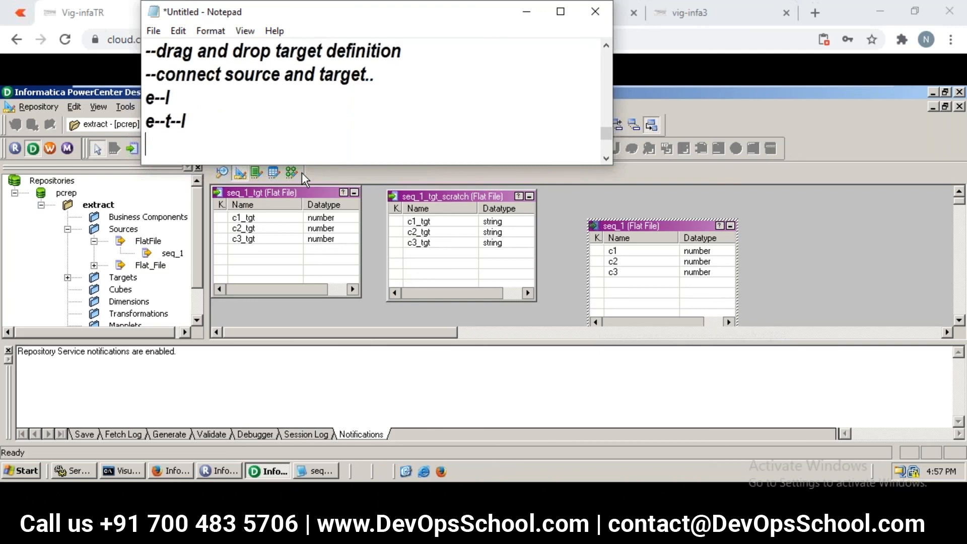
Replace the dashes between e and t in the "e--t--l" line with the arrow "------->" and highlight it
key("shift+Right")
key("shift+Right")
key("Left")
key("shift+Right")
key("shift+Right")
type("------->")
key("shift+Left")
key("shift+Left")
key("shift+Left")
key("shift+Left")
key("shift+Left")
key("shift+Left")
key("shift+Left")
key("shift+Left")
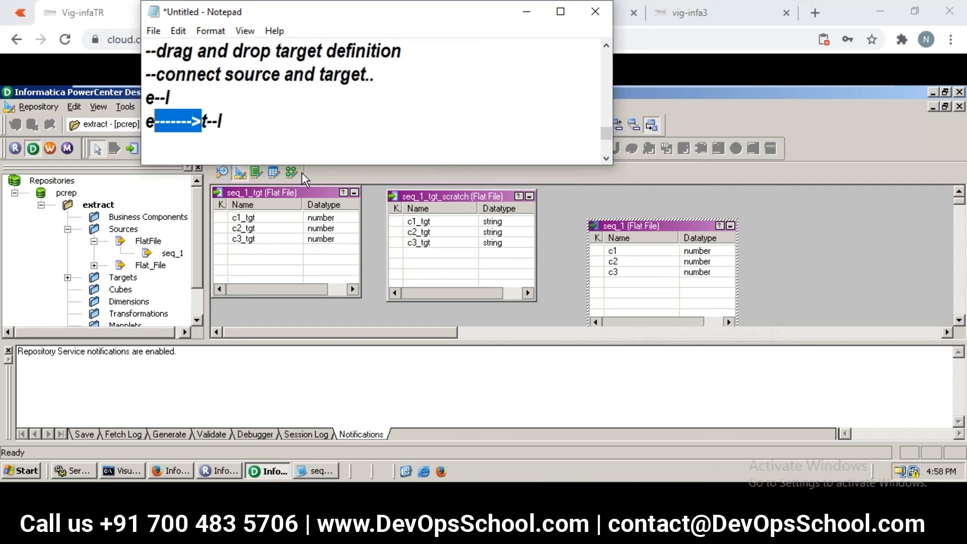
key("Left")
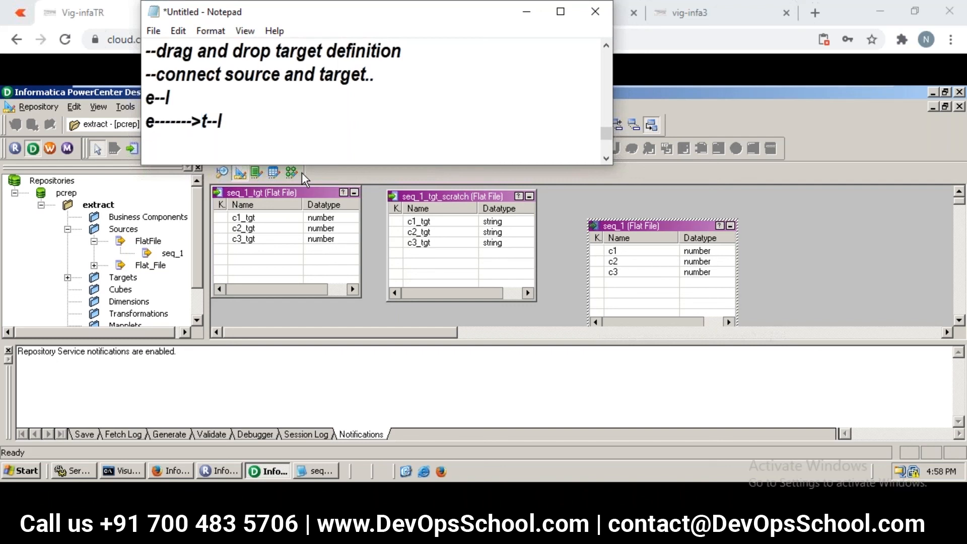
Extend the dashes between t and l into an arrow so the line reads "e------->t------>l"
key("Right")
key("Right")
key("Right")
key("Right")
key("Right")
key("Right")
key("Right")
key("Right")
key("Left")
key("Left")
key("Left")
key("Left")
key("Left")
key("Left")
key("Left")
key("Left")
key("Right")
key("Right")
key("Right")
key("Right")
key("Right")
key("Right")
key("Right")
key("Right")
key("Right")
key("Right")
key("Right")
type("----")
type(">")
Highlight the arrow between t and l and the arrow between e and t in the notes
key("Left")
key("Left")
key("Left")
key("Left")
key("Left")
key("Left")
key("shift+Right")
key("shift+Right")
key("shift+Right")
key("shift+Right")
key("shift+Right")
key("Left")
key("Left")
key("Left")
key("Left")
key("Left")
key("Left")
key("Left")
key("Left")
key("Left")
key("Left")
key("shift+Right")
key("shift+Right")
key("shift+Right")
key("shift+Right")
key("shift+Right")
key("shift+Right")
key("shift+Right")
key("shift+Right")
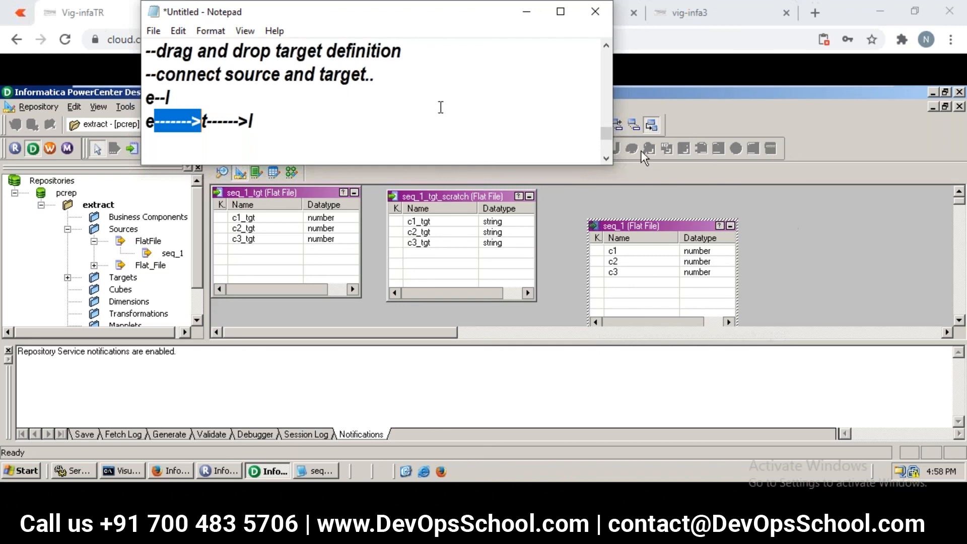
Highlight the four mapping steps in the notes, from "--use mapping designer" to "--connect source and target.."
left_click(429, 112)
scroll(428, 112, "up", 1)
left_click_drag(148, 72, 394, 144)
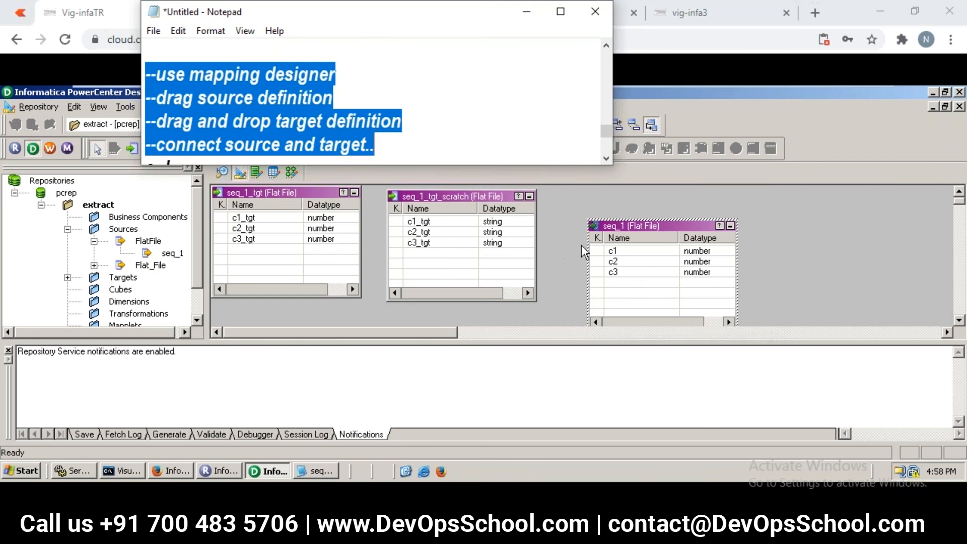
Switch from the notes to the Mapping Designer and place the seq_1 flat file source in the workspace to start a new mapping
left_click(771, 223)
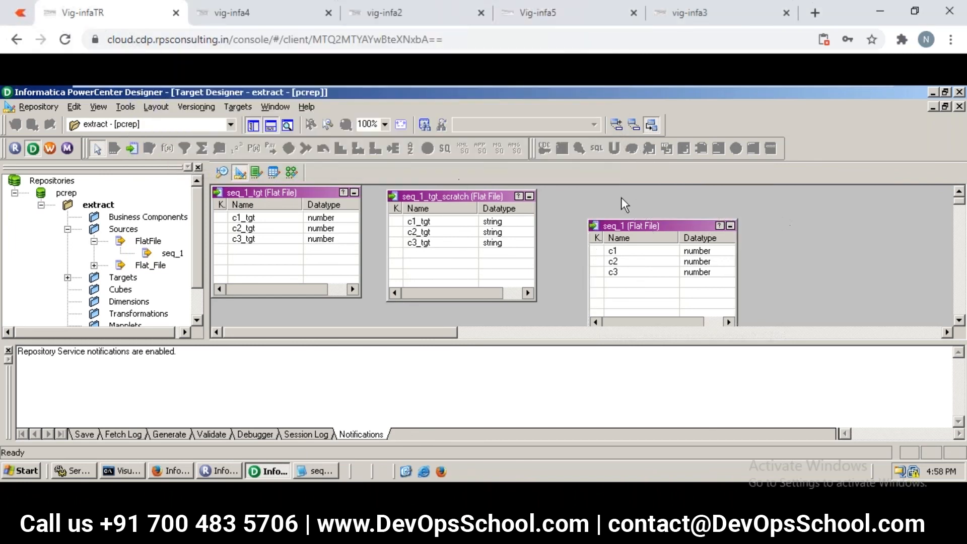
left_click(292, 174)
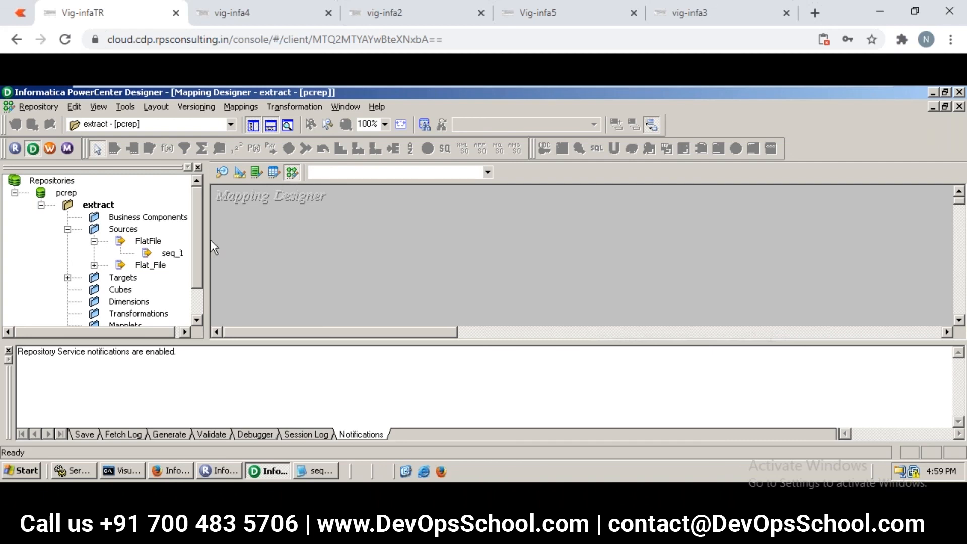
left_click_drag(169, 254, 285, 238)
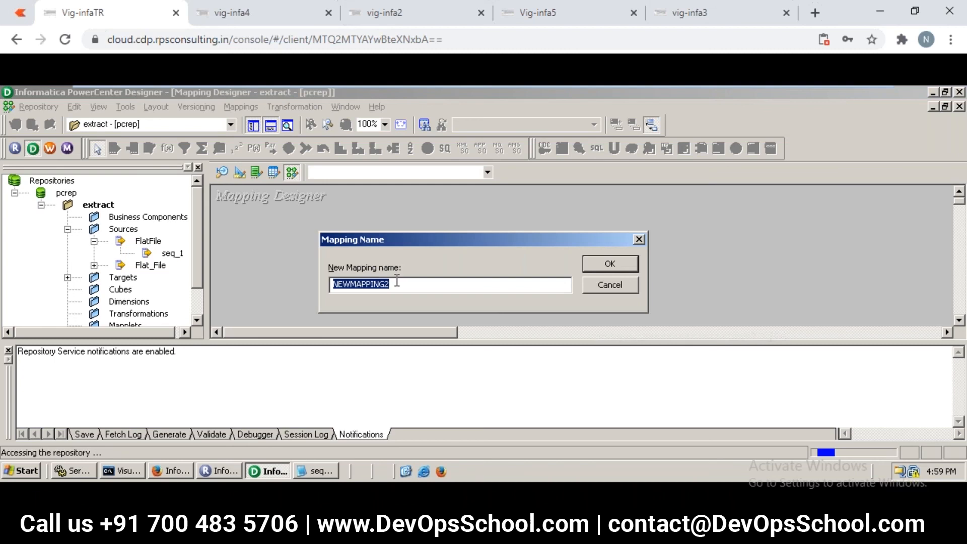
Enter mapping_source_target as the name of the new mapping
type("mapp")
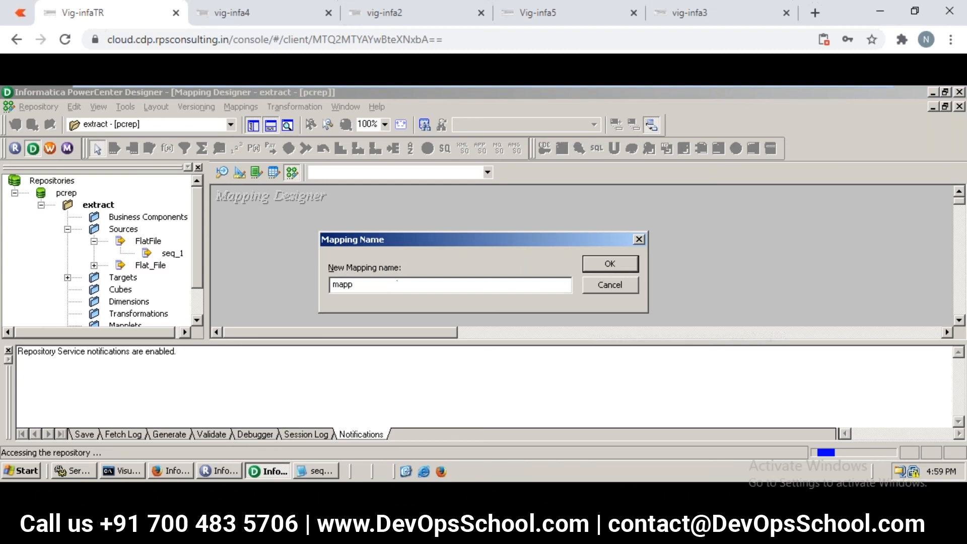
type("ing_source_+tagrget")
left_click(397, 284)
key("BackSpace")
type("_")
key("Delete")
key("BackSpace")
left_click_drag(411, 284, 405, 284)
type("r")
Check the vig-infa4 and vig-infa2 sessions, and add the seq_1 source to the Mapping Designer workspace in the vig-infa5 session
left_click(267, 18)
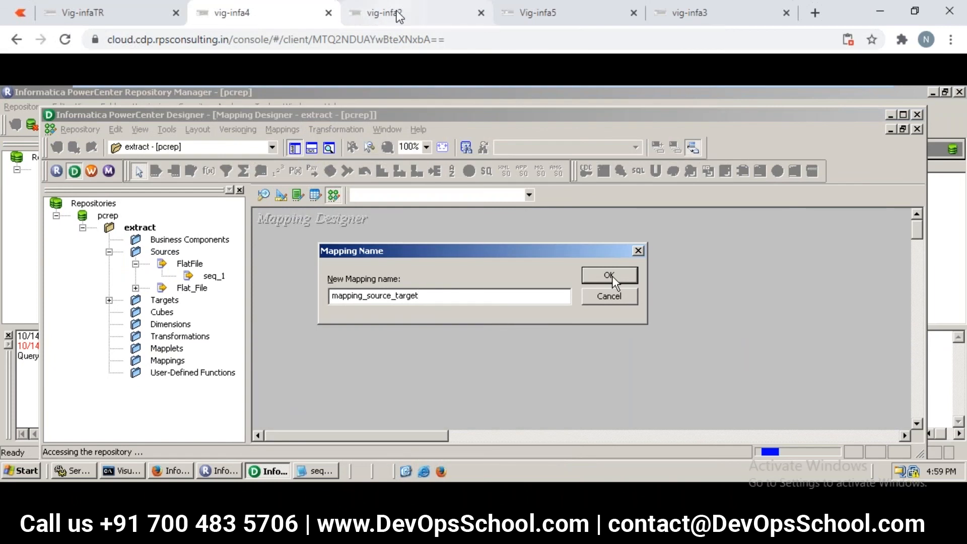
left_click(398, 15)
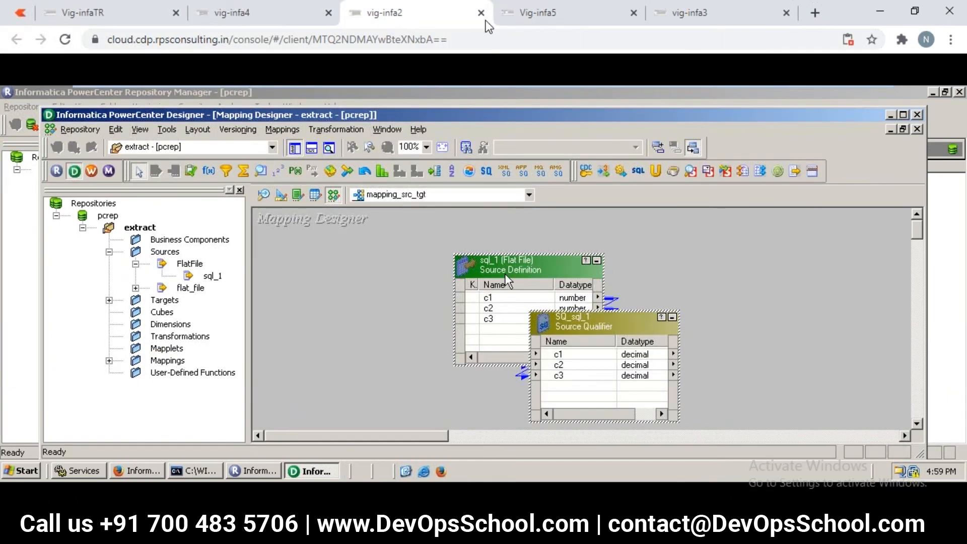
left_click(526, 14)
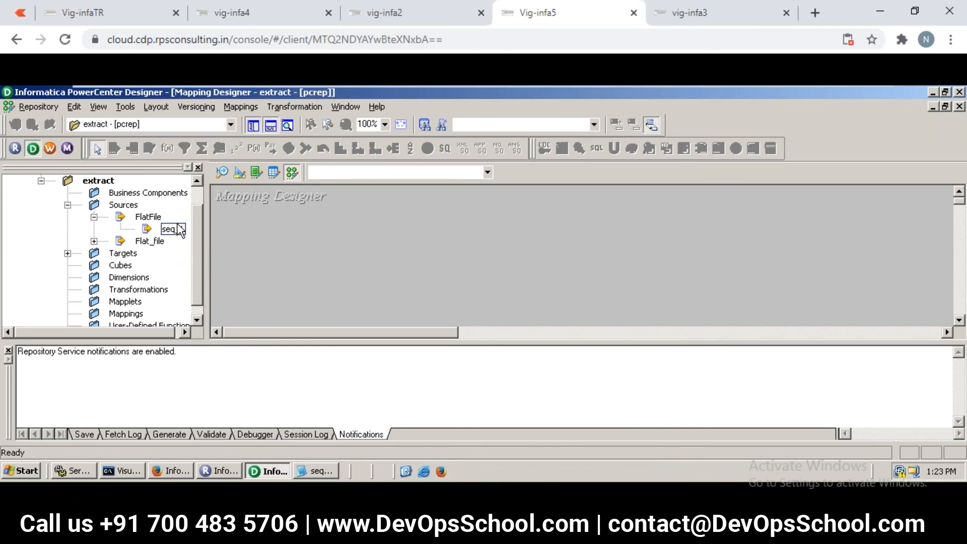
left_click_drag(177, 229, 268, 229)
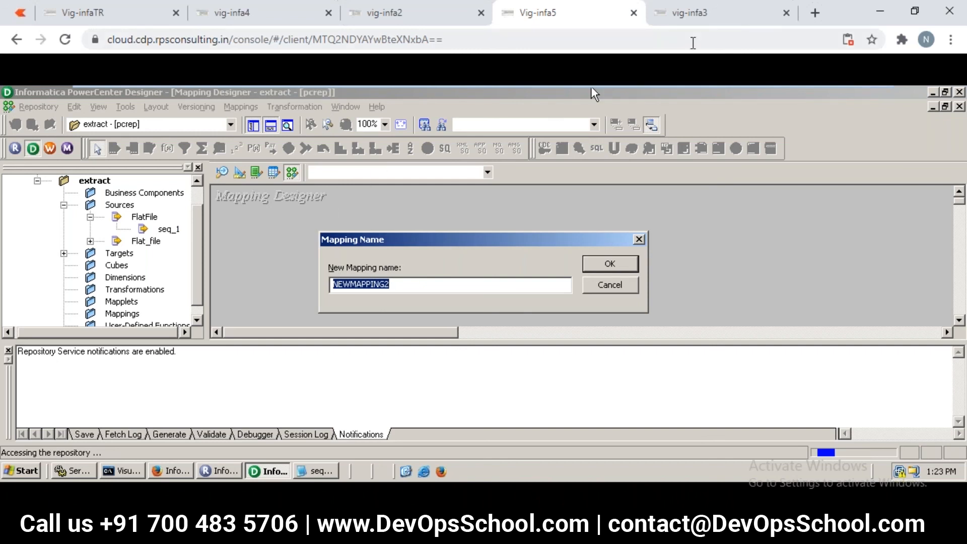
Switch to the vig-infa3 session and enter mapping_sou as the start of the new mapping name
left_click(669, 23)
type("ng")
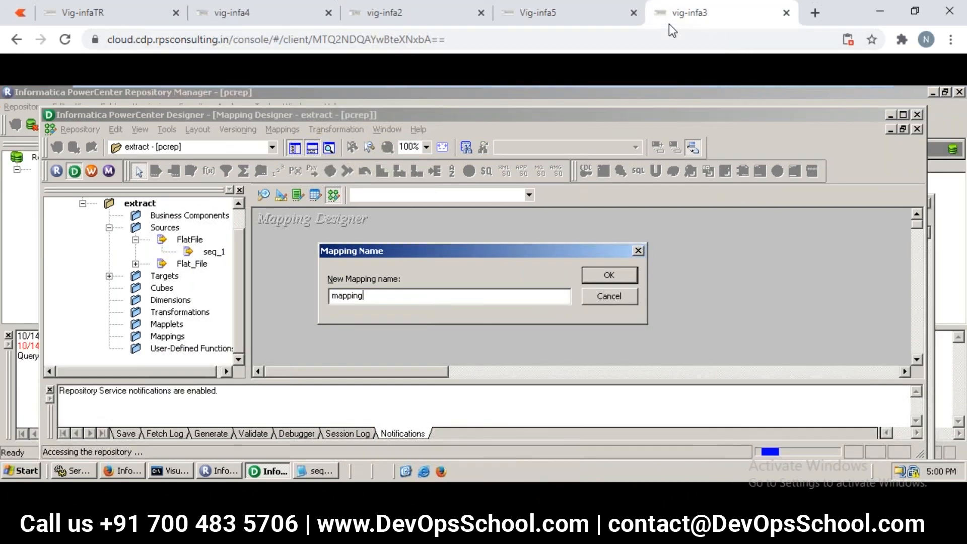
type("_sou")
Return to the vig-infaTR session, create the mapping_source_target mapping and move the seq_1 source definition to the workspace's upper-left corner
left_click(150, 22)
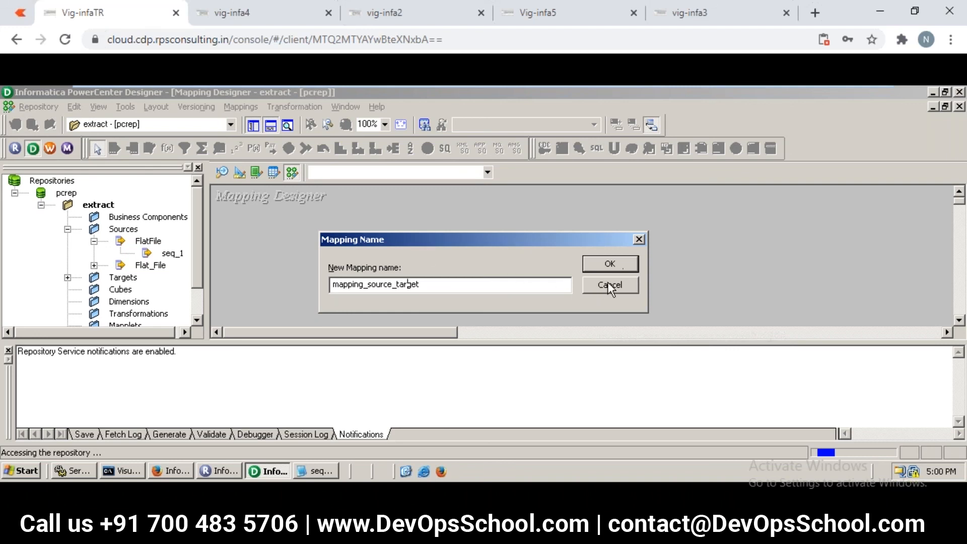
left_click(626, 263)
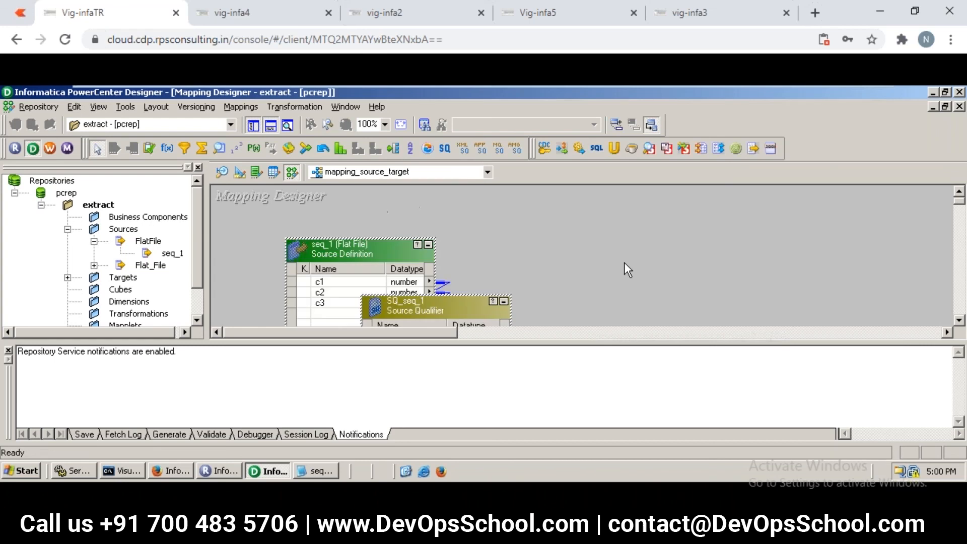
left_click_drag(343, 247, 285, 197)
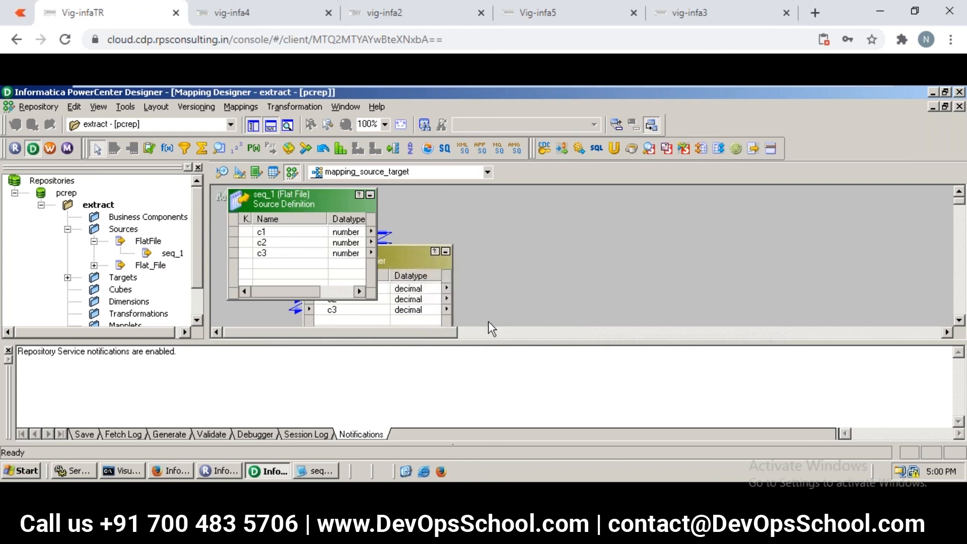
Review the Notepad steps by highlighting "mapping designer", the source definition line and the target definition line, and return to the Designer
left_click(536, 534)
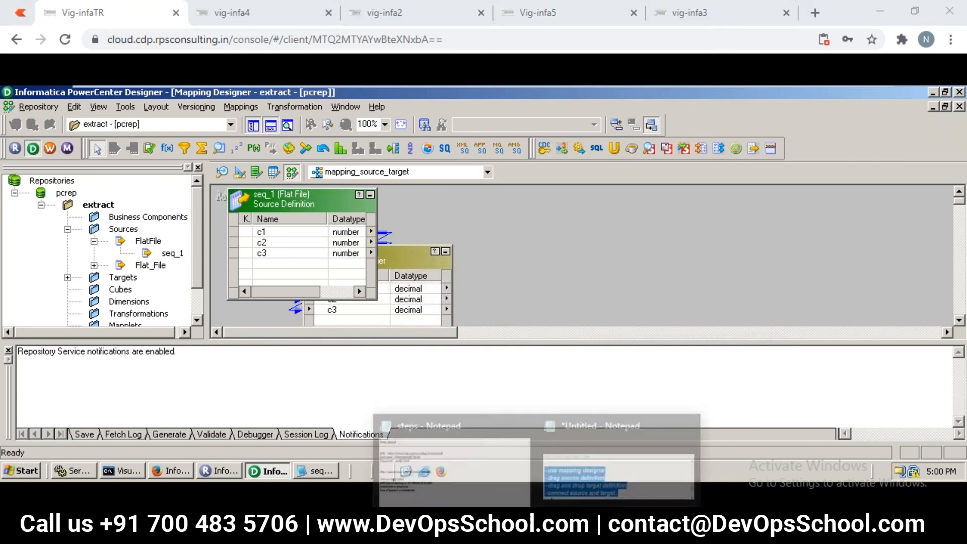
left_click(545, 421)
left_click_drag(187, 76, 341, 69)
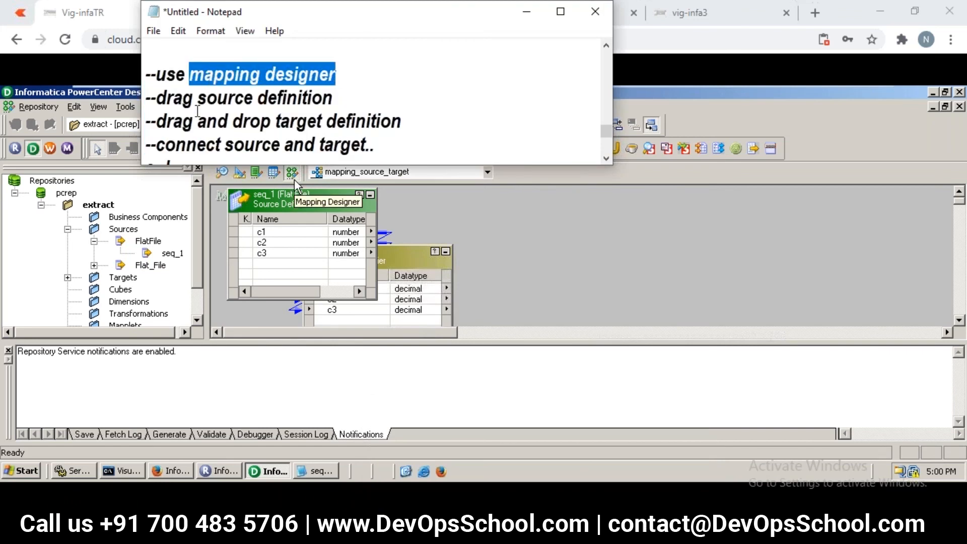
left_click_drag(166, 98, 339, 101)
left_click_drag(151, 125, 457, 125)
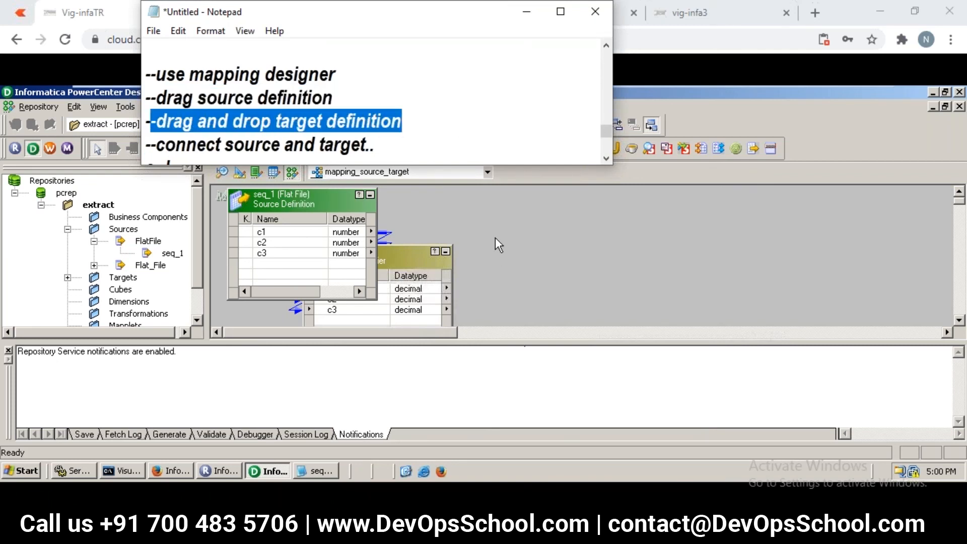
left_click(552, 278)
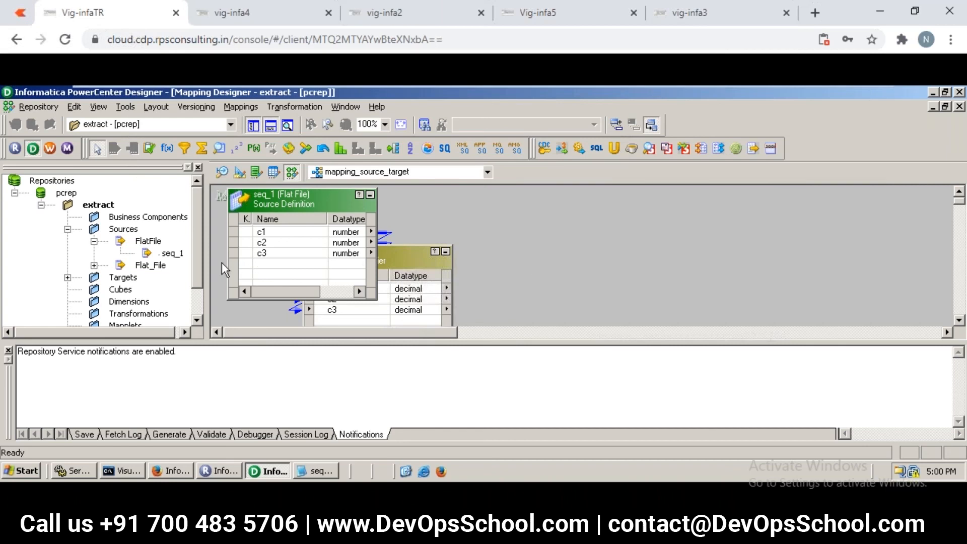
Expand the Targets folder and add the seq_1_tgt target definition to the mapping, clear of the source qualifier
left_click_drag(194, 204, 193, 232)
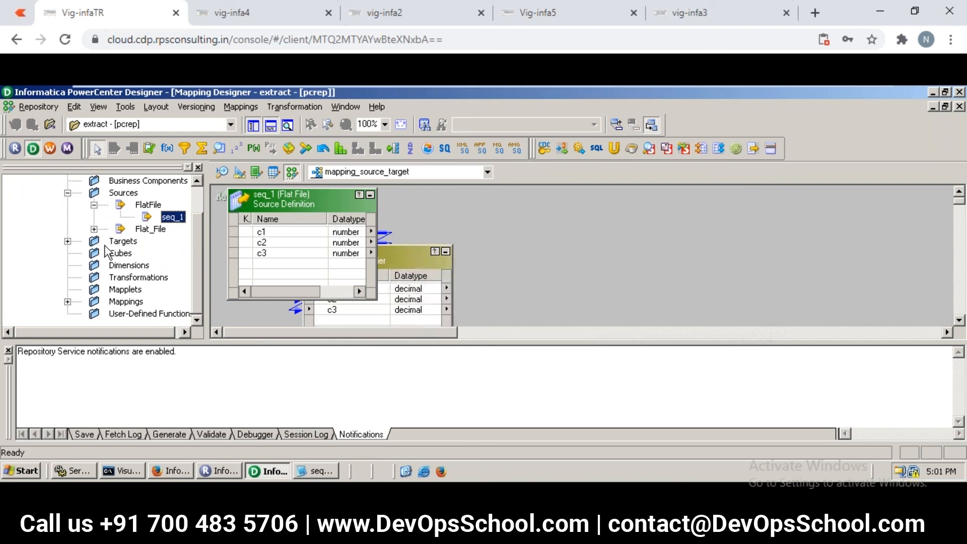
left_click(76, 242)
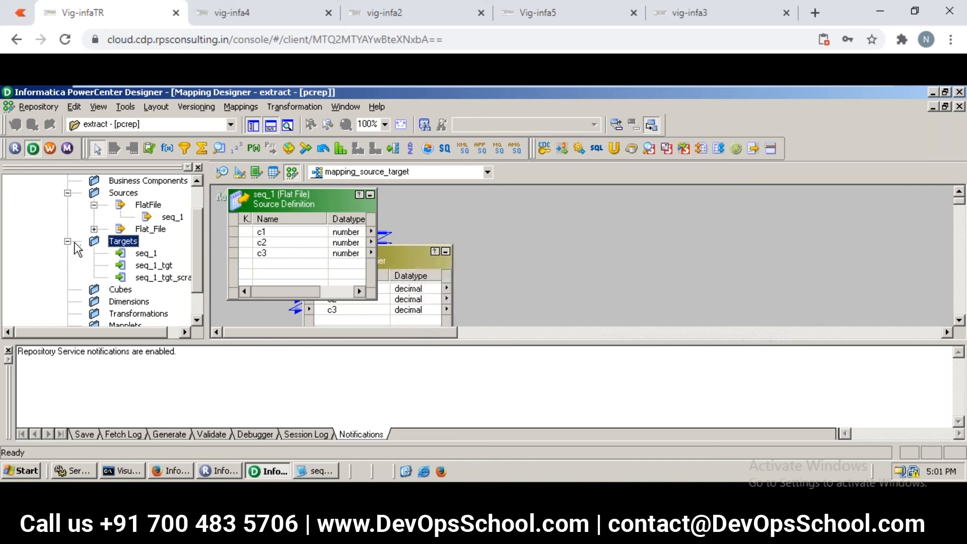
left_click(149, 254)
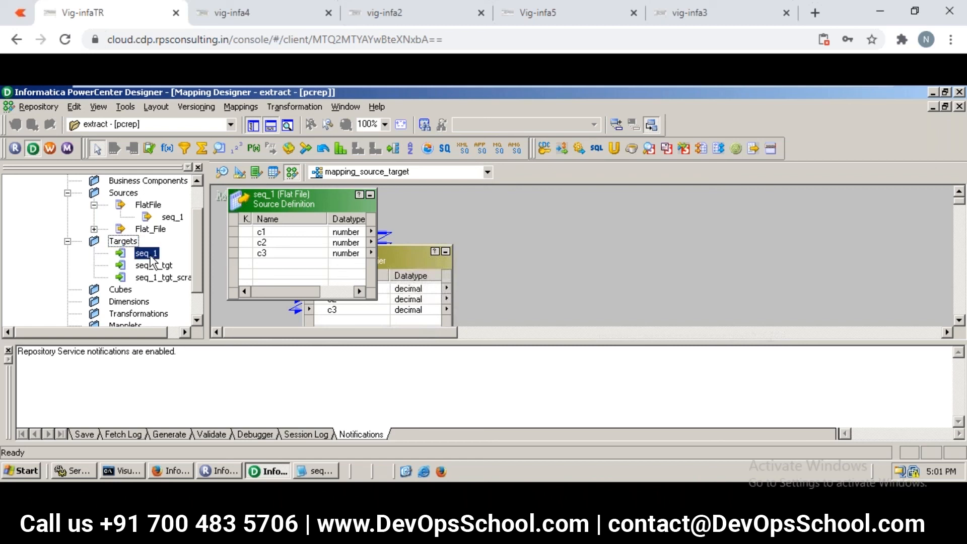
left_click_drag(146, 266, 592, 244)
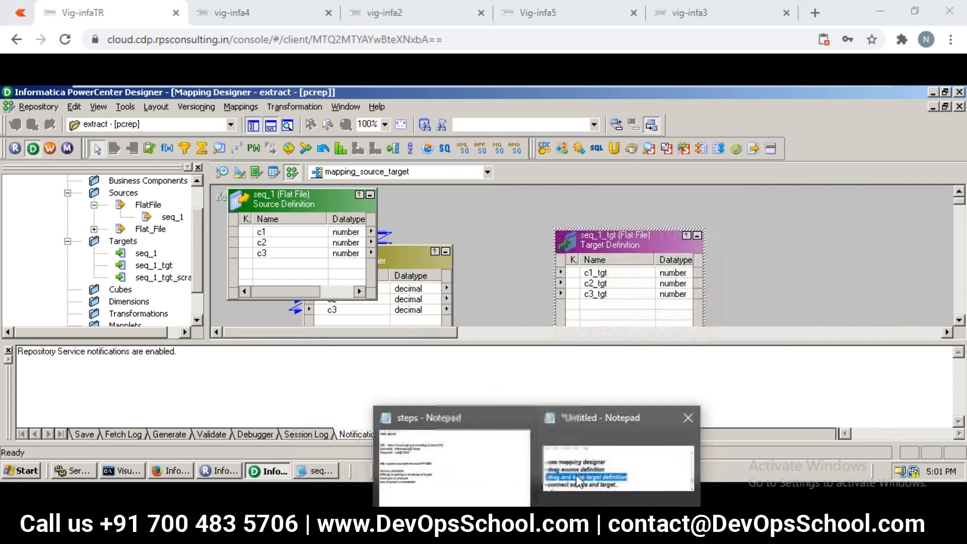
Review the target definition step in the Notepad notes and check the mappings in the vig-infa4 and vig-infa2 sessions
left_click(592, 472)
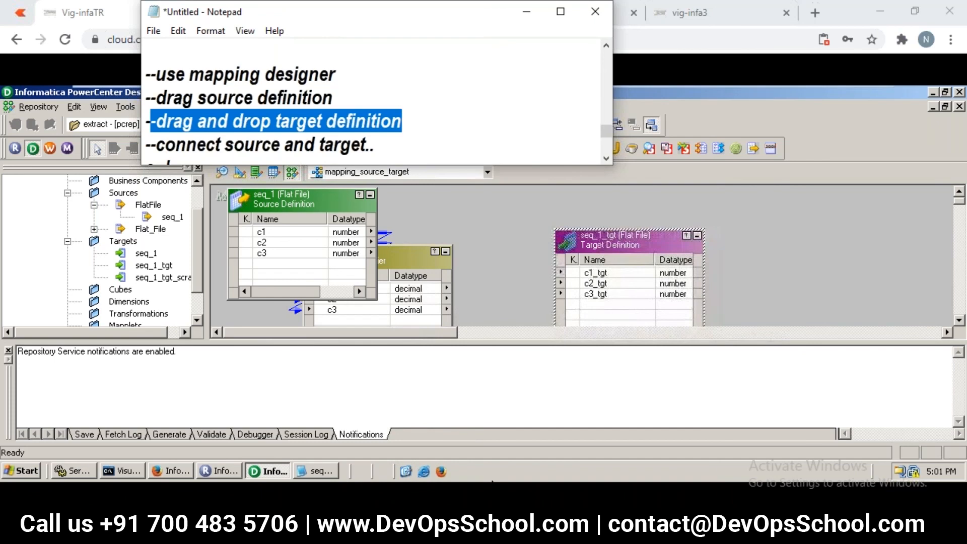
left_click(575, 532)
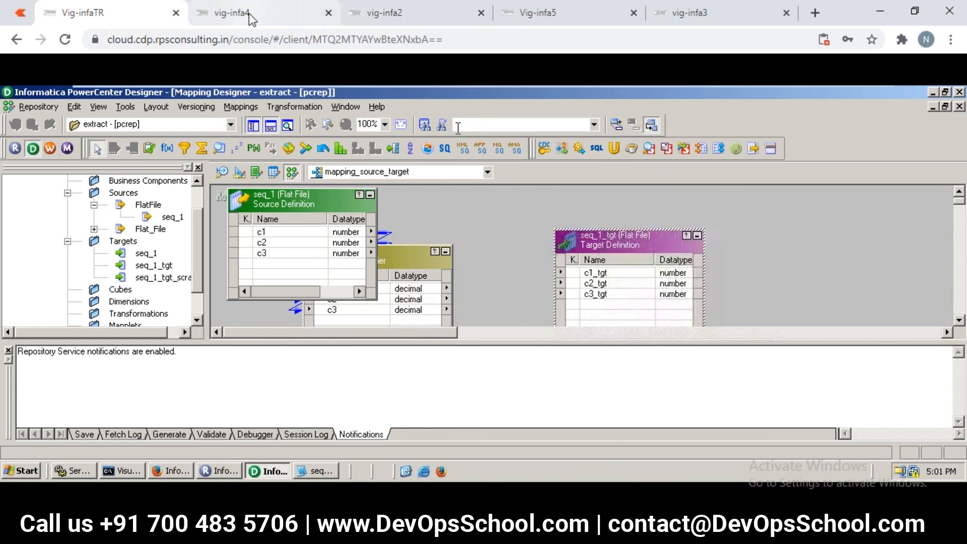
left_click(265, 15)
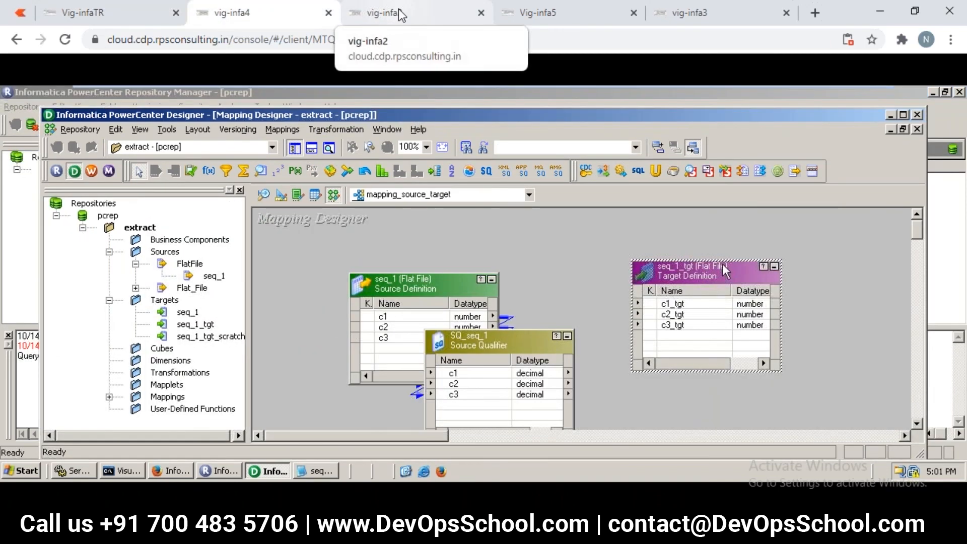
left_click(431, 14)
In the vig-infa5 session, add the seq_1 source to mapping_source_tgt and move its source definition to the workspace's upper-left area
left_click(532, 16)
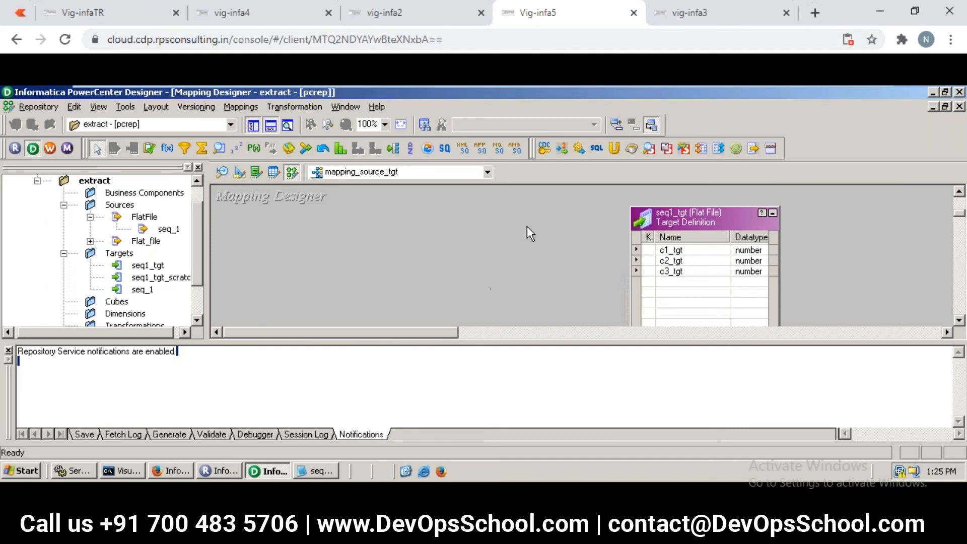
scroll(496, 291, "down", 3)
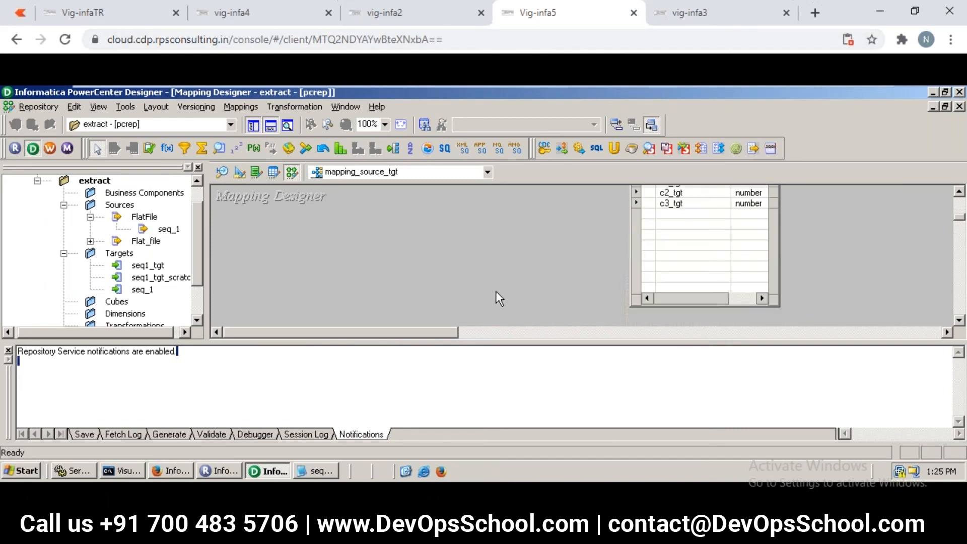
scroll(495, 292, "up", 3)
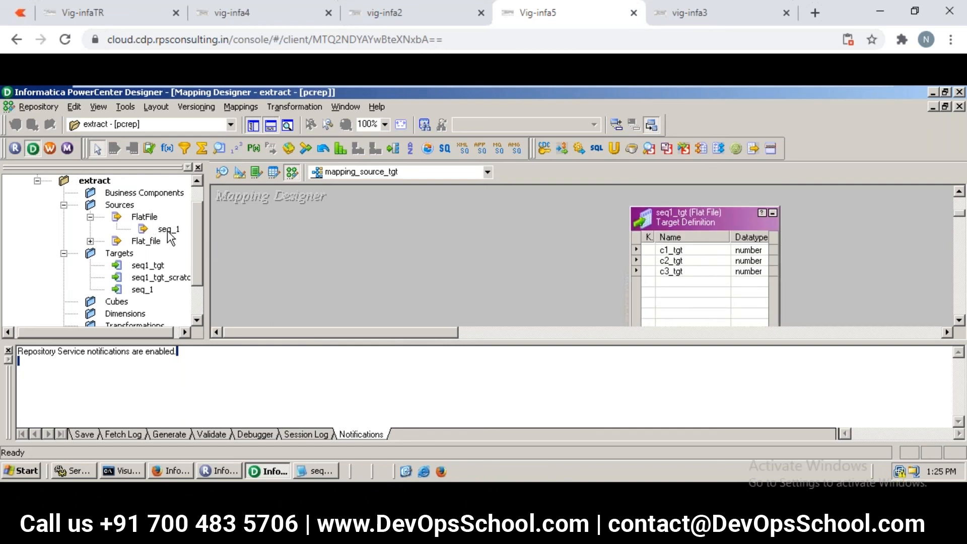
left_click(91, 241)
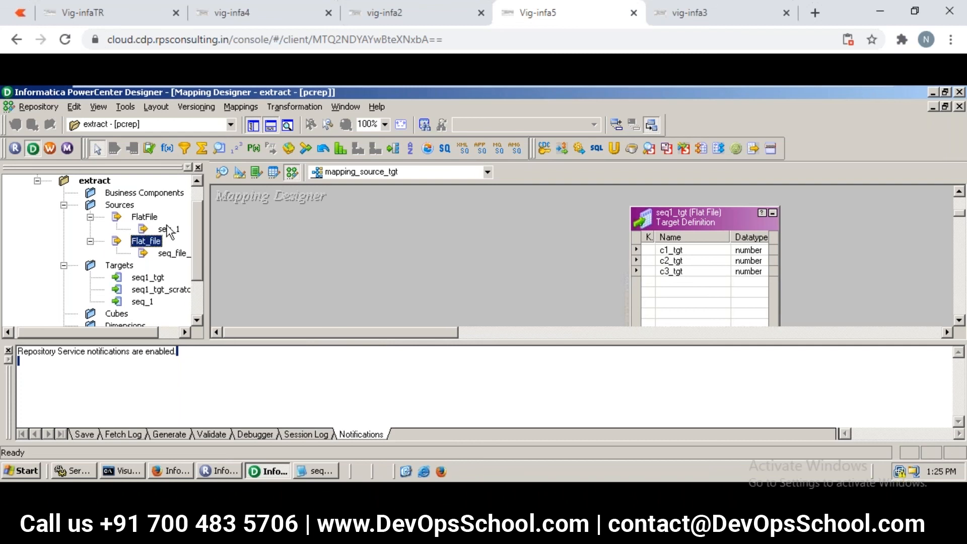
left_click_drag(167, 227, 295, 220)
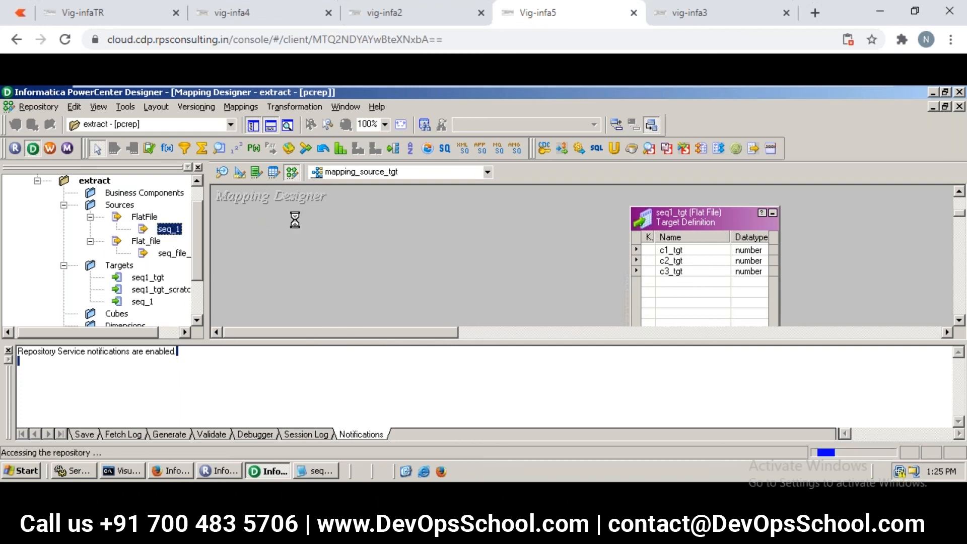
left_click_drag(356, 229, 304, 201)
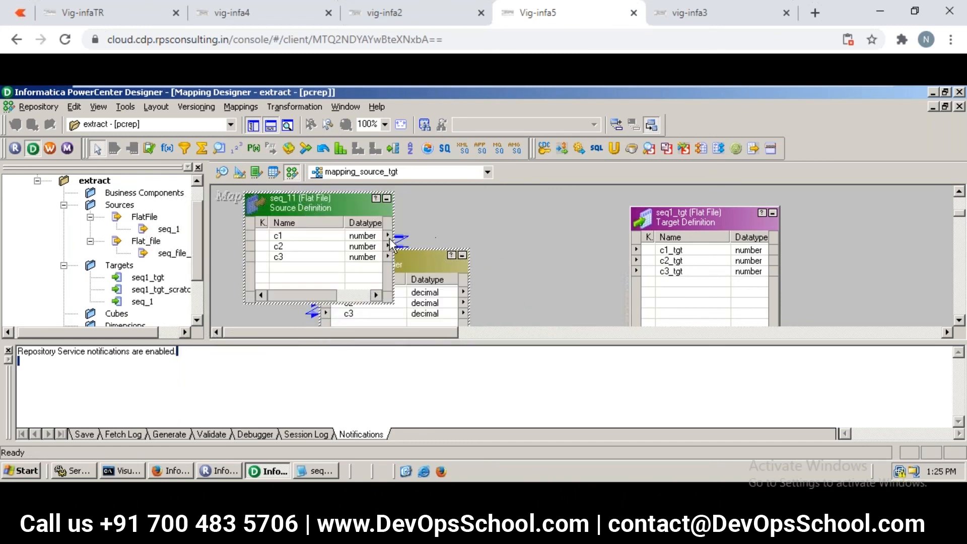
left_click(470, 225)
scroll(470, 224, "down", 4)
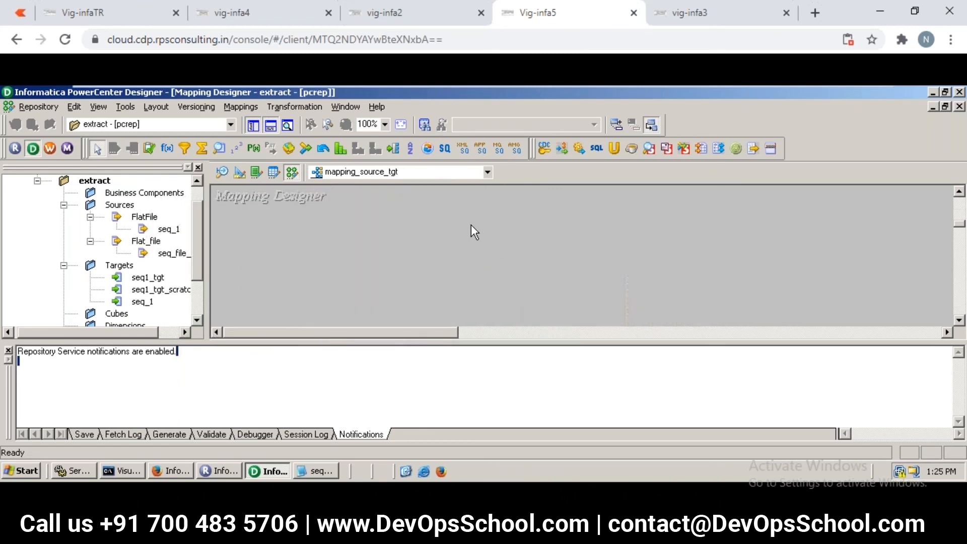
scroll(471, 225, "up", 5)
scroll(470, 225, "down", 2)
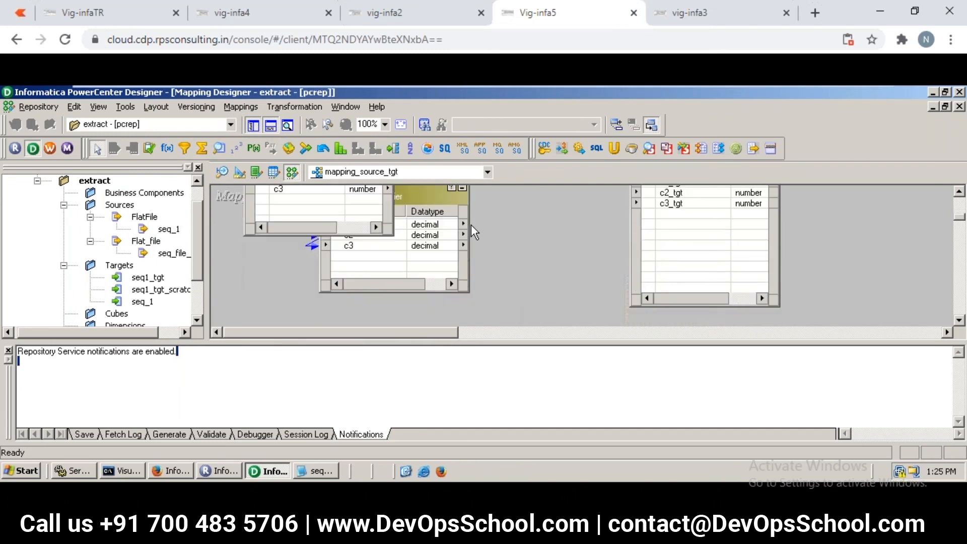
scroll(470, 225, "up", 1)
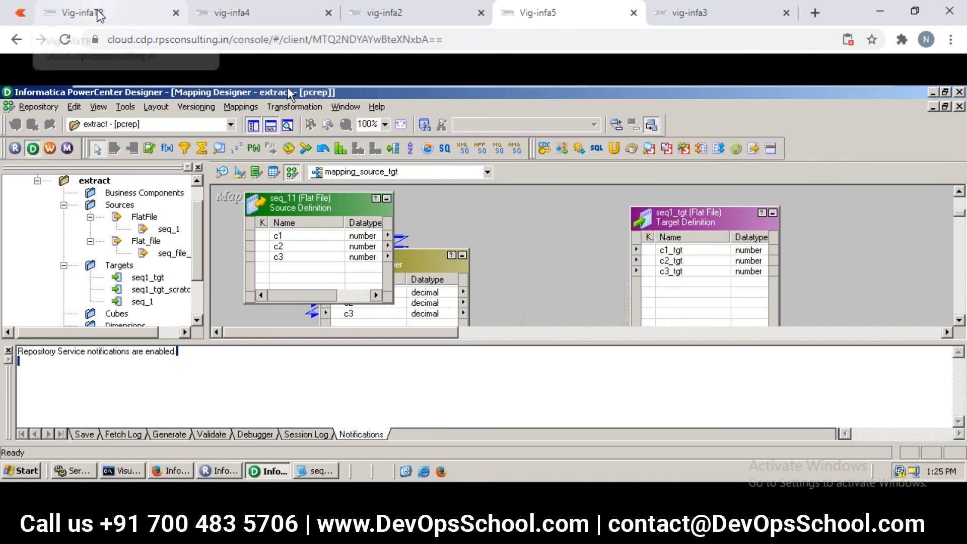
Check the vig-infa3 session, return to vig-infaTR and arrange the SQ_seq_1 source qualifier between the seq_1 source and the seq_1_tgt target
left_click(668, 23)
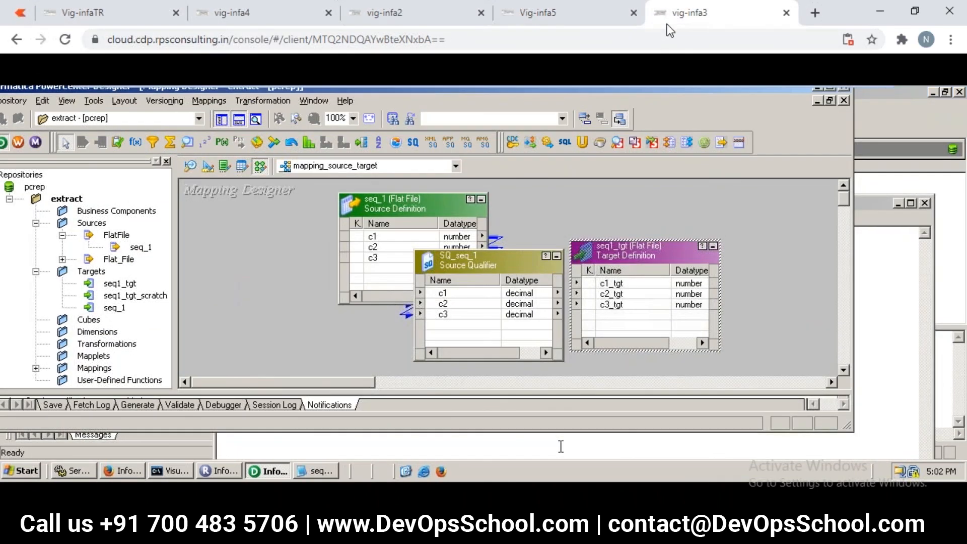
left_click(112, 19)
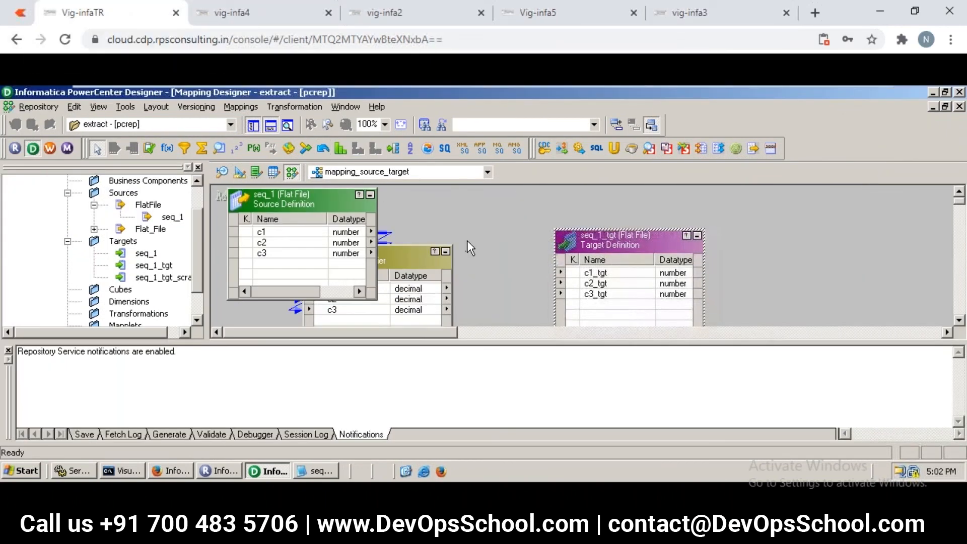
left_click(403, 260)
left_click_drag(600, 241, 630, 220)
left_click_drag(390, 255, 487, 198)
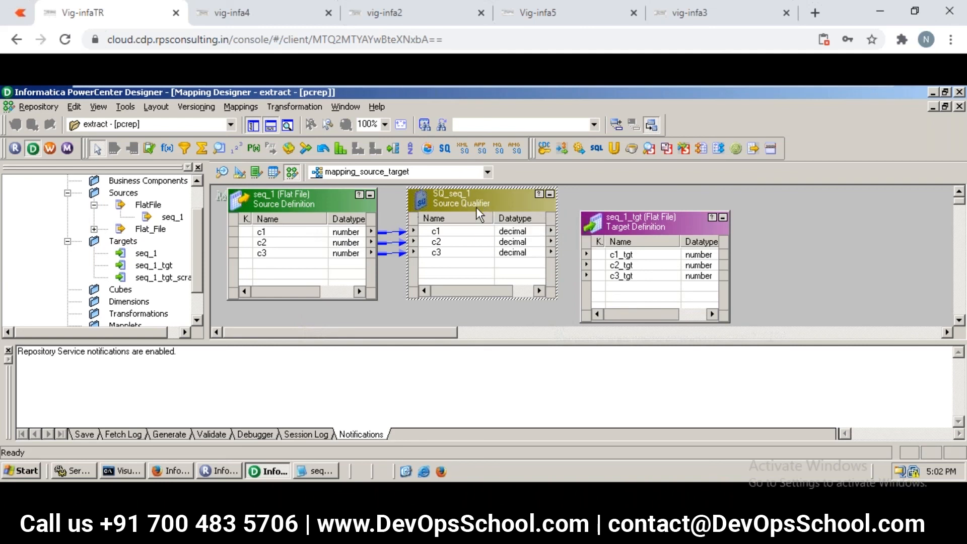
Move the seq_1_tgt target definition up and slightly away from the SQ_seq_1 source qualifier so the three mapping objects line up
left_click(301, 203)
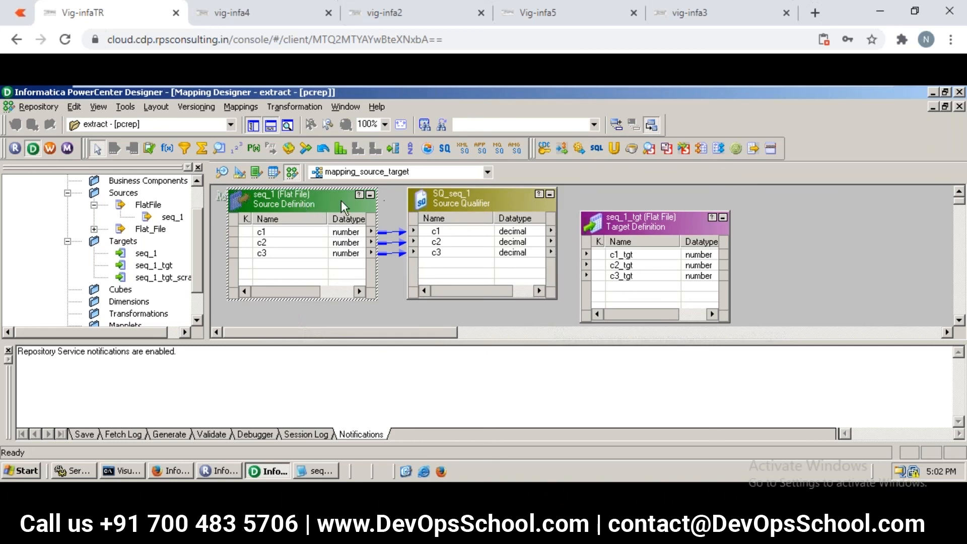
left_click(454, 205)
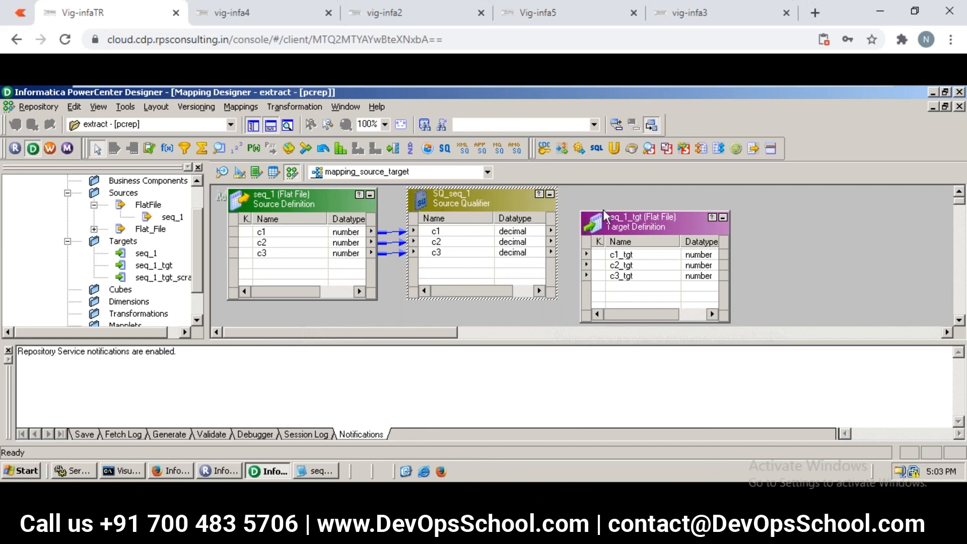
left_click_drag(655, 217, 681, 198)
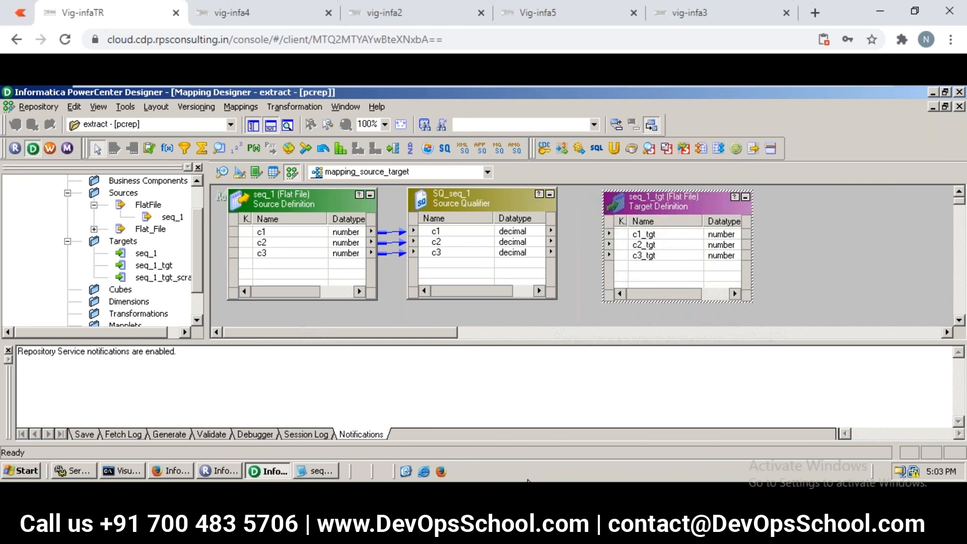
Switch to the Notepad notes, highlight the "connect source and target" line and review the surrounding mapping steps
mouse_move(540, 534)
left_click(613, 453)
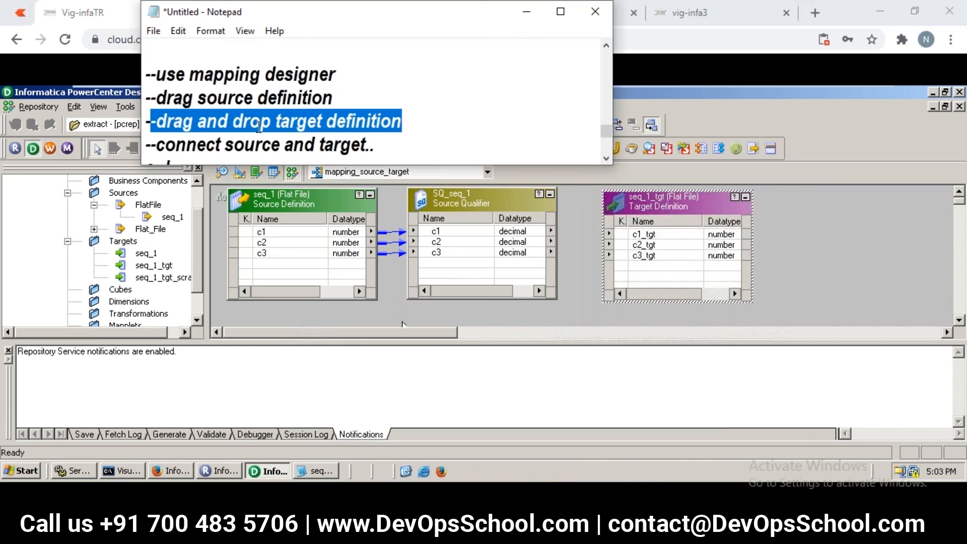
left_click_drag(150, 146, 402, 145)
scroll(401, 145, "down", 1)
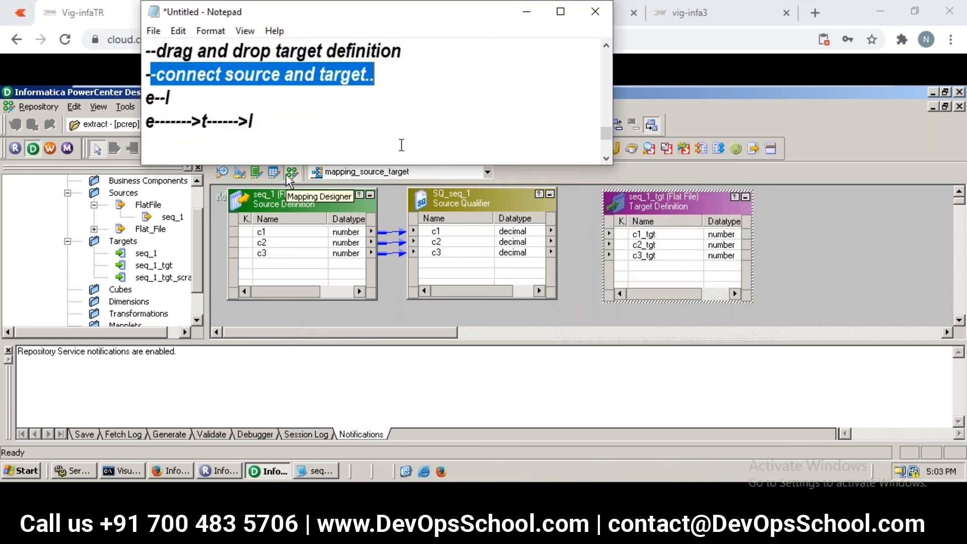
scroll(402, 145, "up", 1)
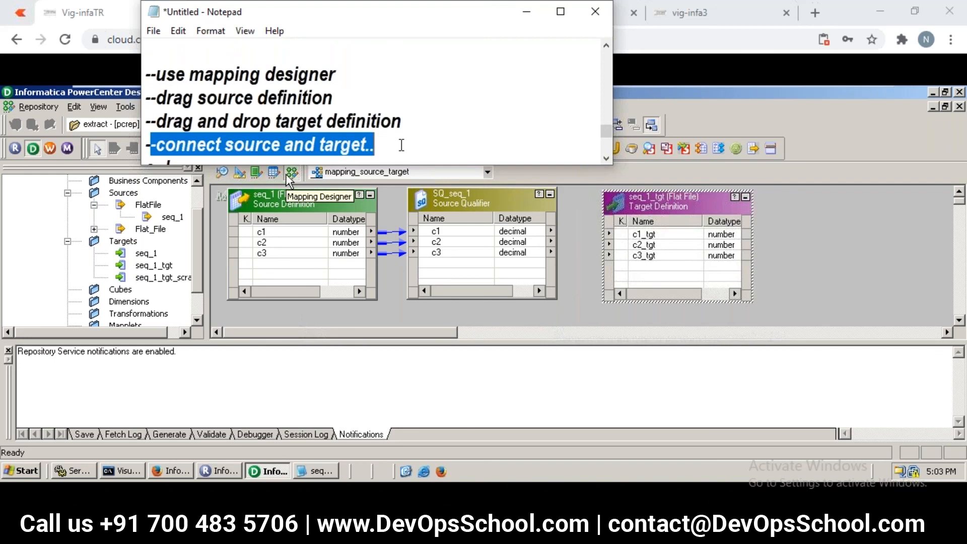
Back in the mapping, link port c1 of the SQ_seq_1 source qualifier to c1_tgt in the seq_1_tgt target definition
left_click(483, 231)
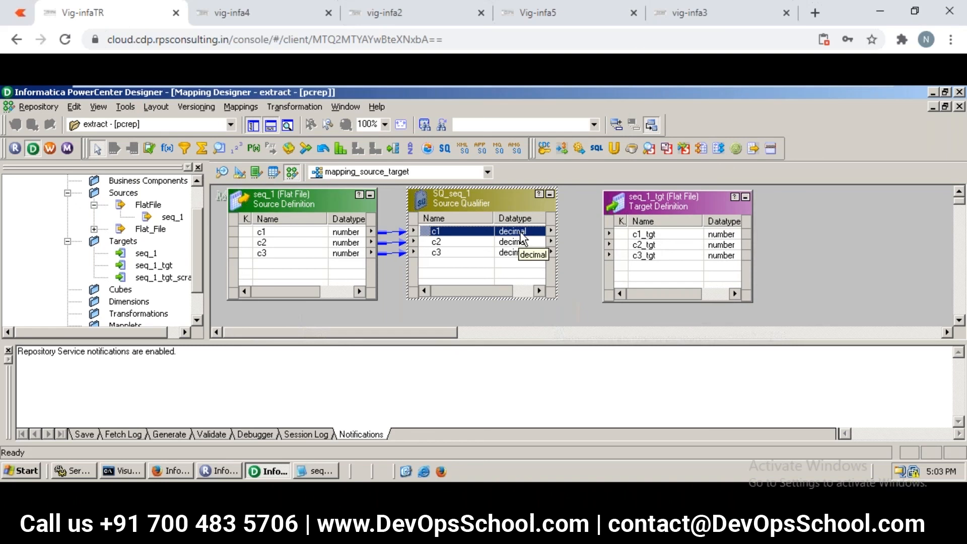
mouse_move(521, 236)
left_mouse_down()
mouse_move(607, 230)
mouse_move(658, 243)
mouse_move(657, 234)
left_mouse_up()
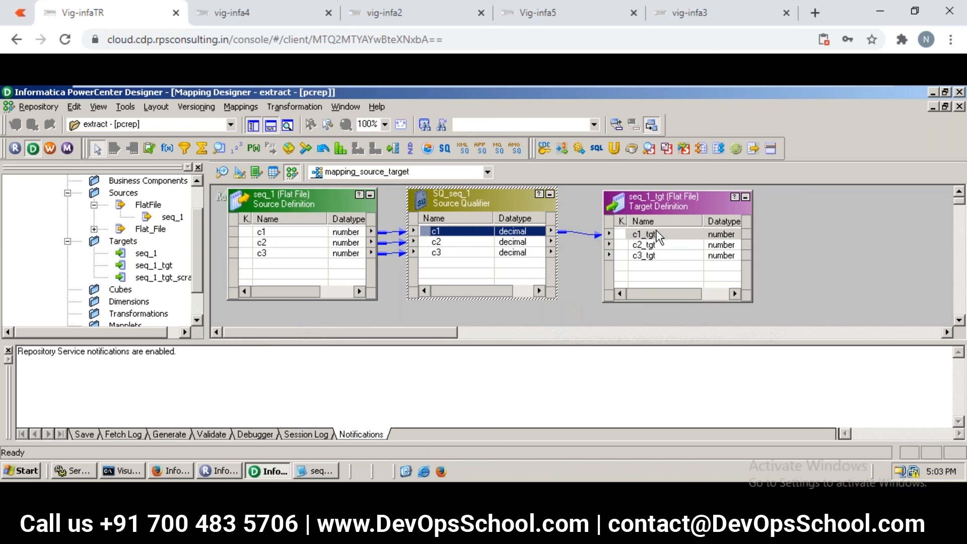